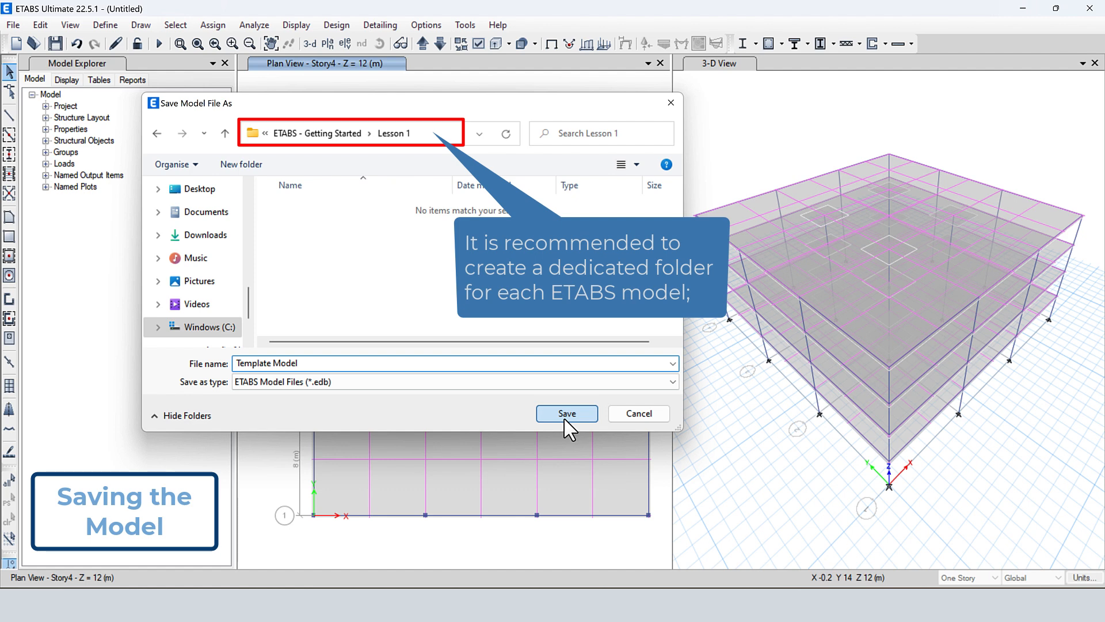
Step: Save the model as Template Model in the Lesson 1 folder
left_click(566, 415)
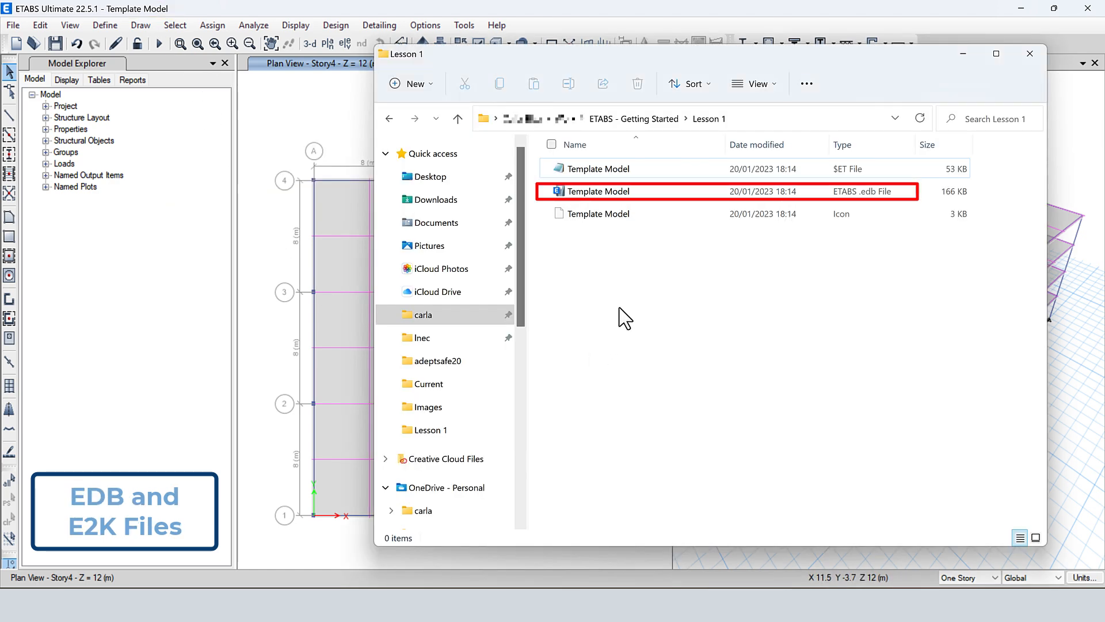
Step: Open the Template Model $ET backup file as text in Notepad, read through its model data and return to ETABS
left_click(607, 193)
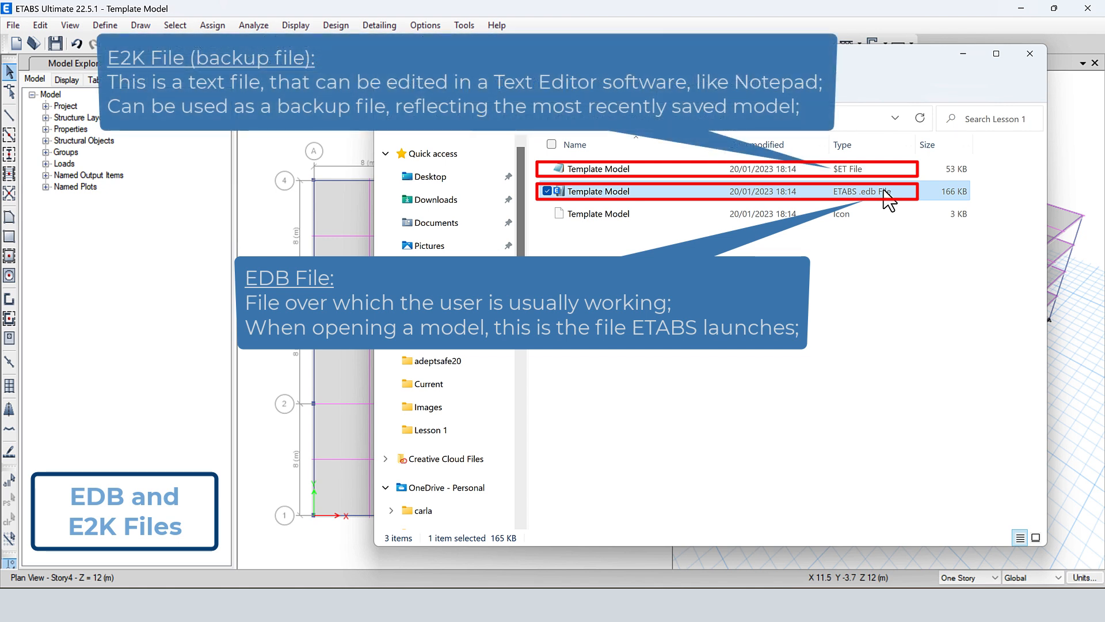
left_click(605, 171)
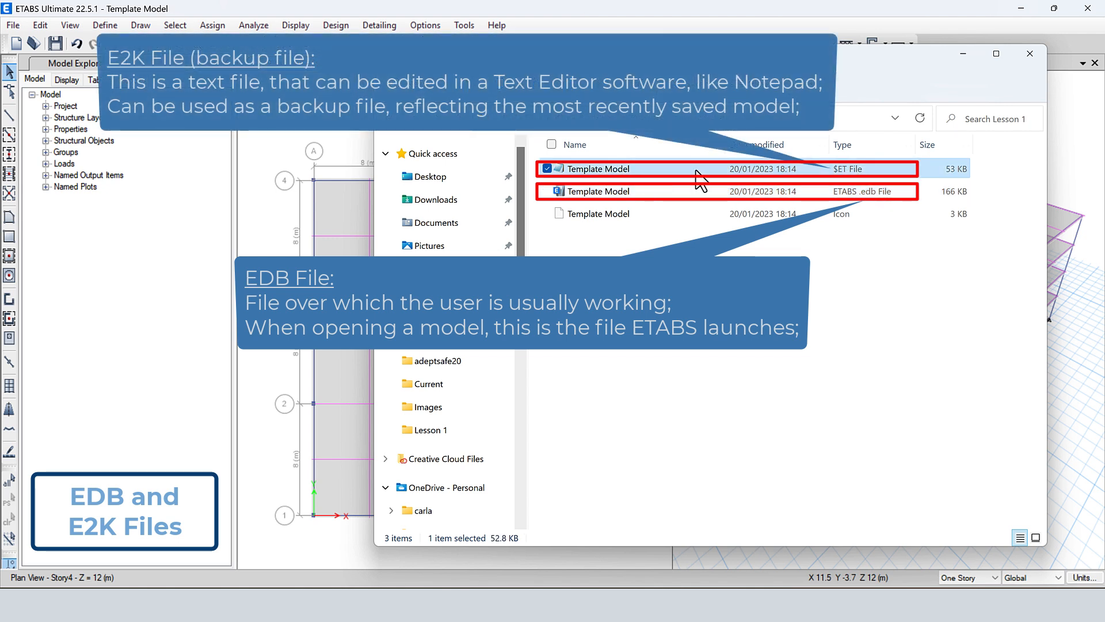
right_click(591, 175)
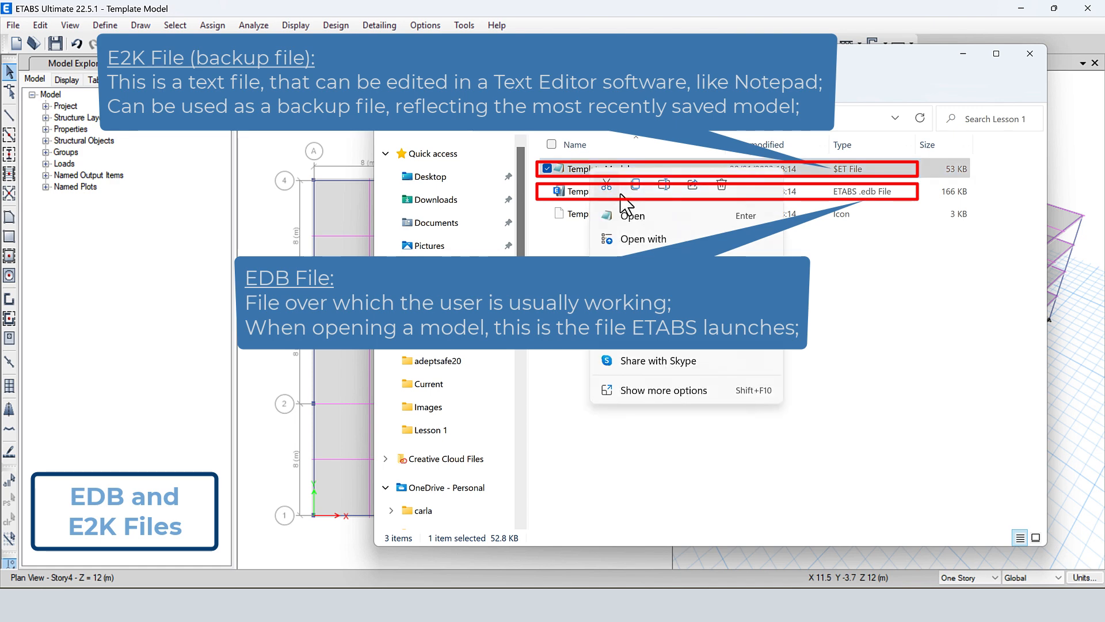
left_click(636, 239)
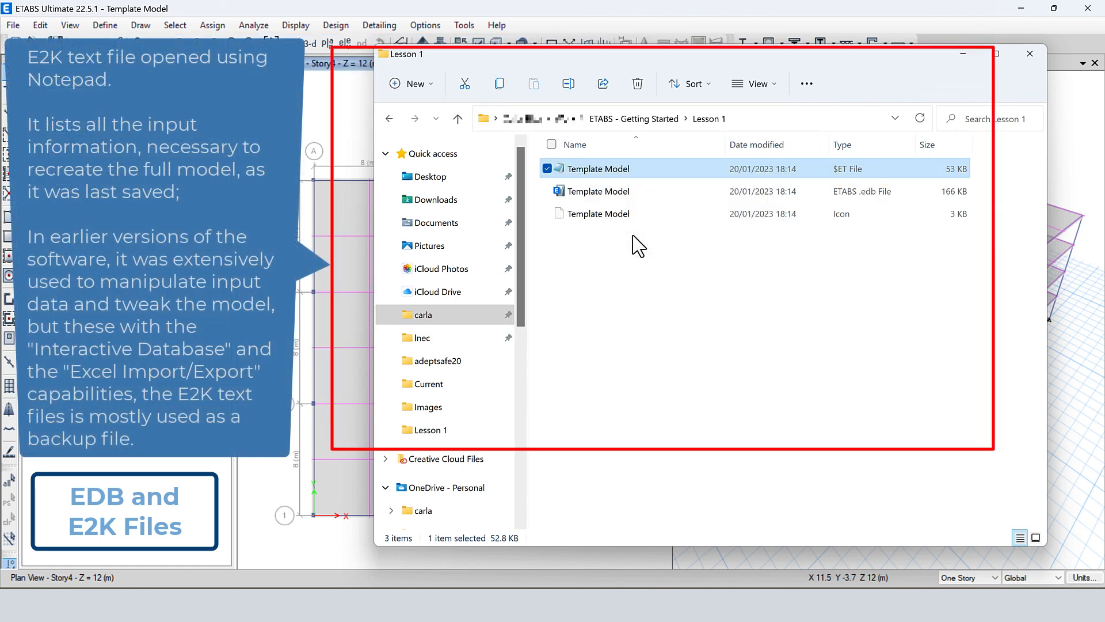
scroll(562, 210, "down", 7)
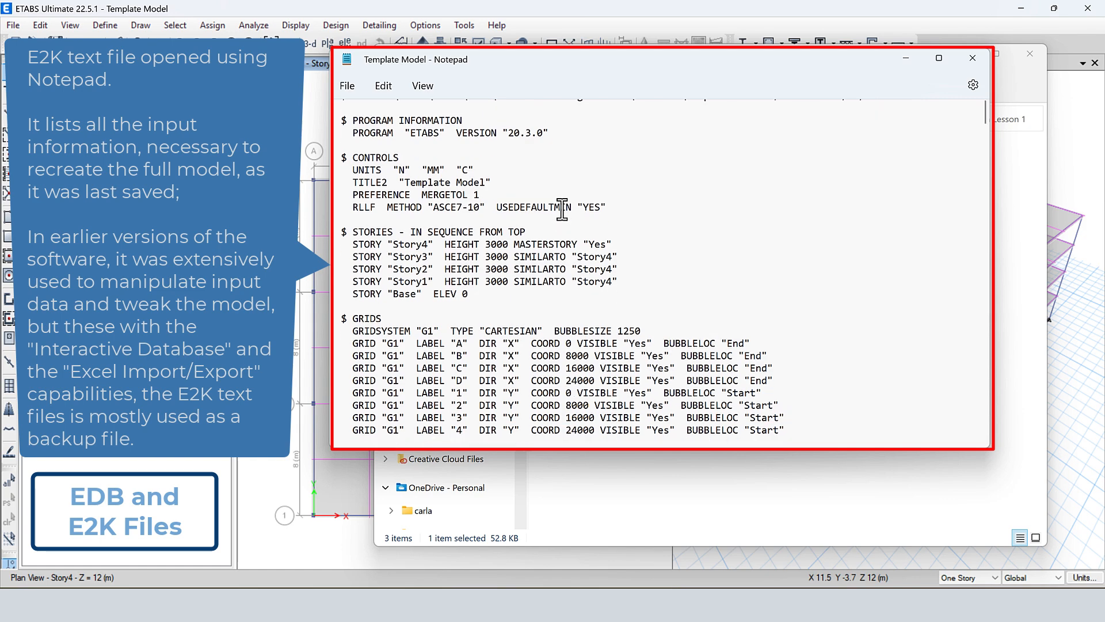
scroll(562, 210, "down", 20)
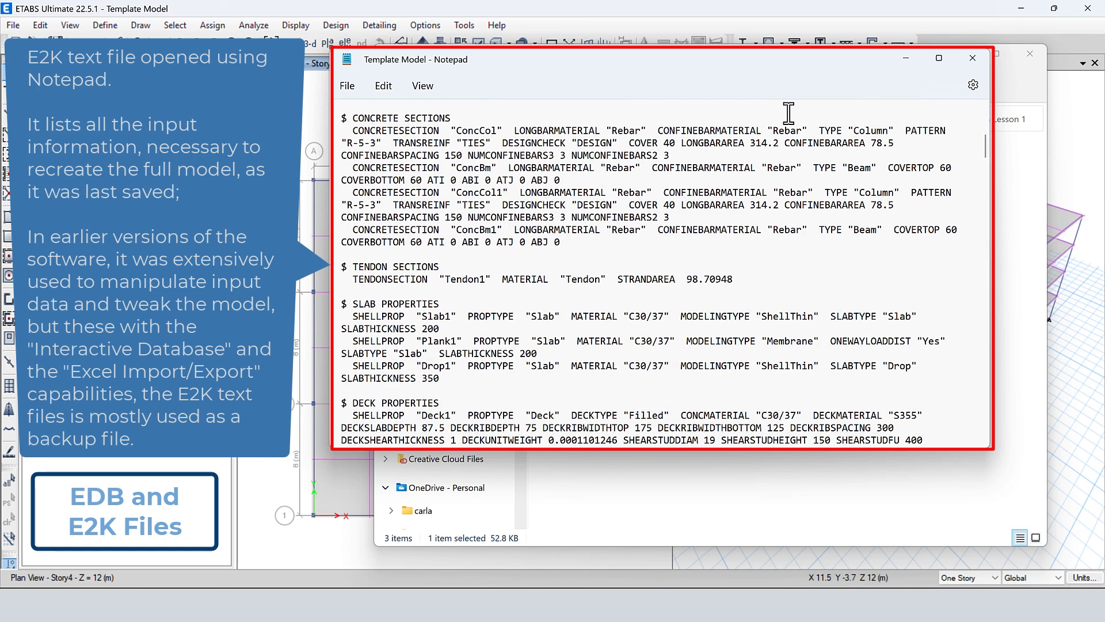
left_click(972, 57)
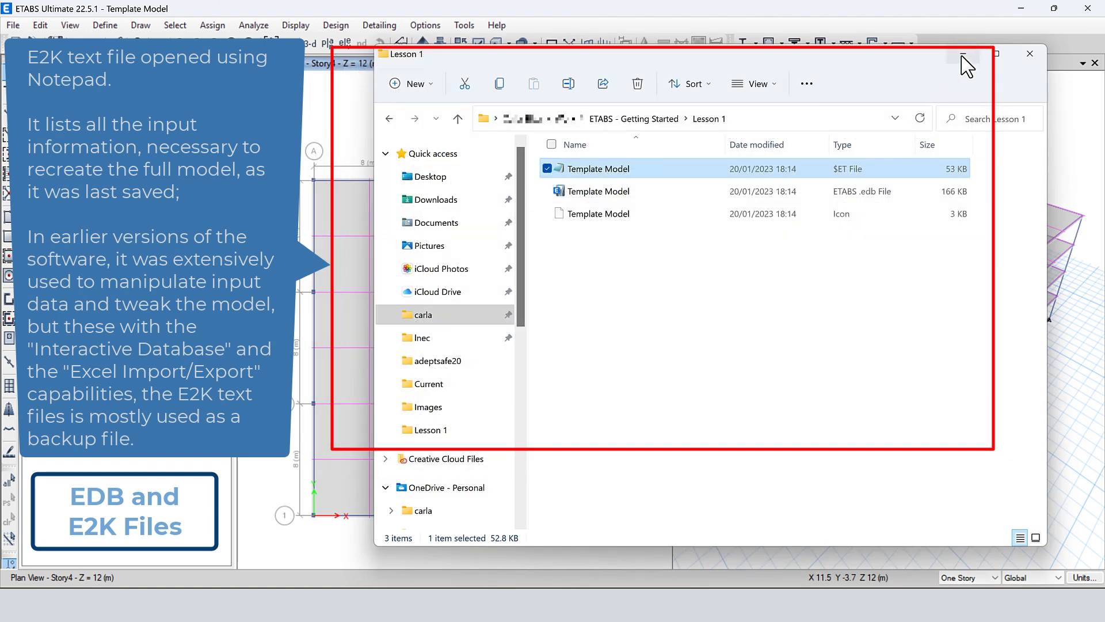
left_click(963, 55)
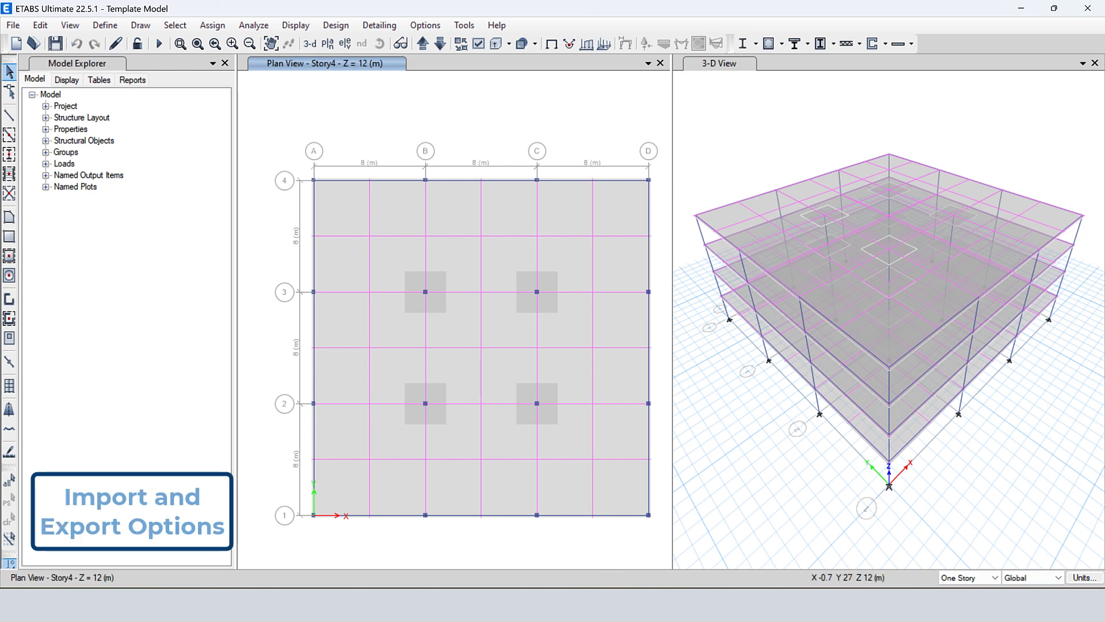
Step: Review the file formats offered for importing and exporting the model, including the ETABS .e2k text file
left_click(13, 25)
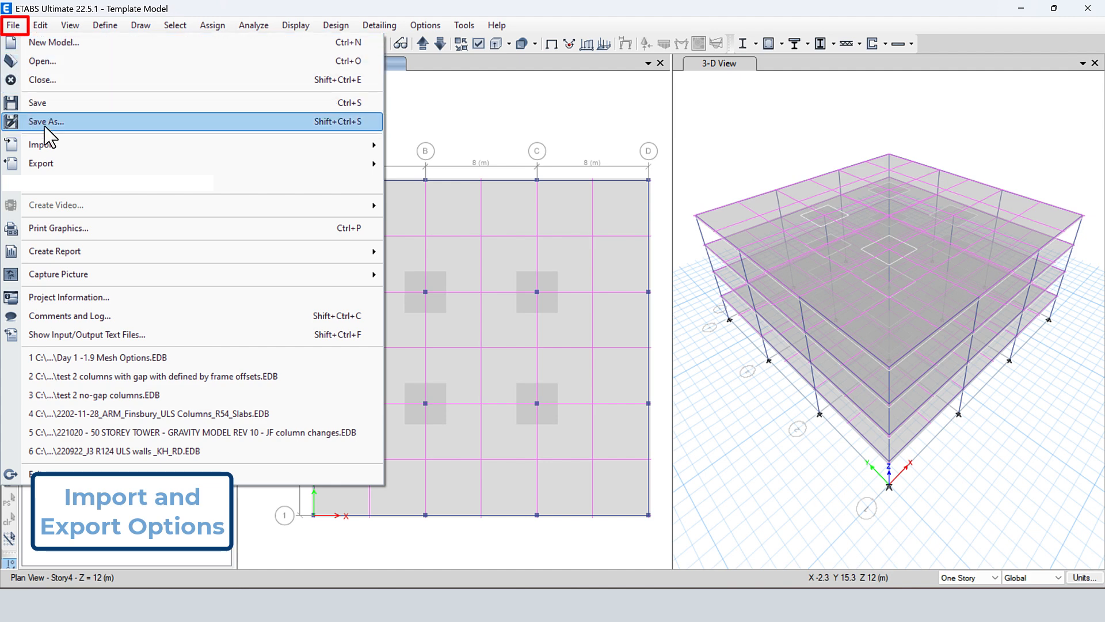
mouse_move(58, 147)
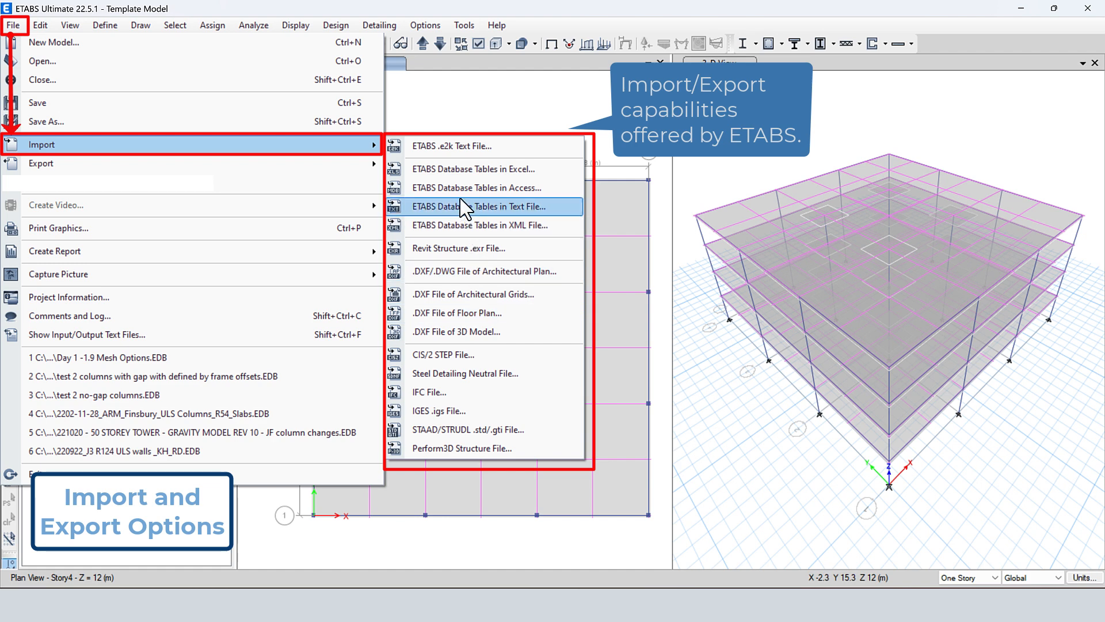
mouse_move(332, 163)
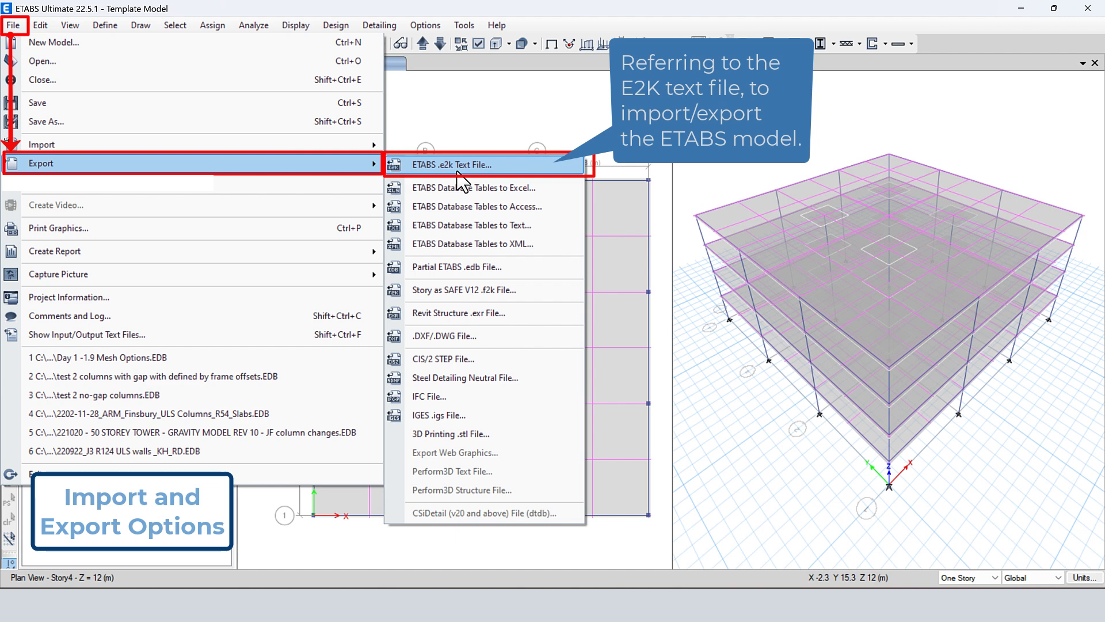
mouse_move(374, 145)
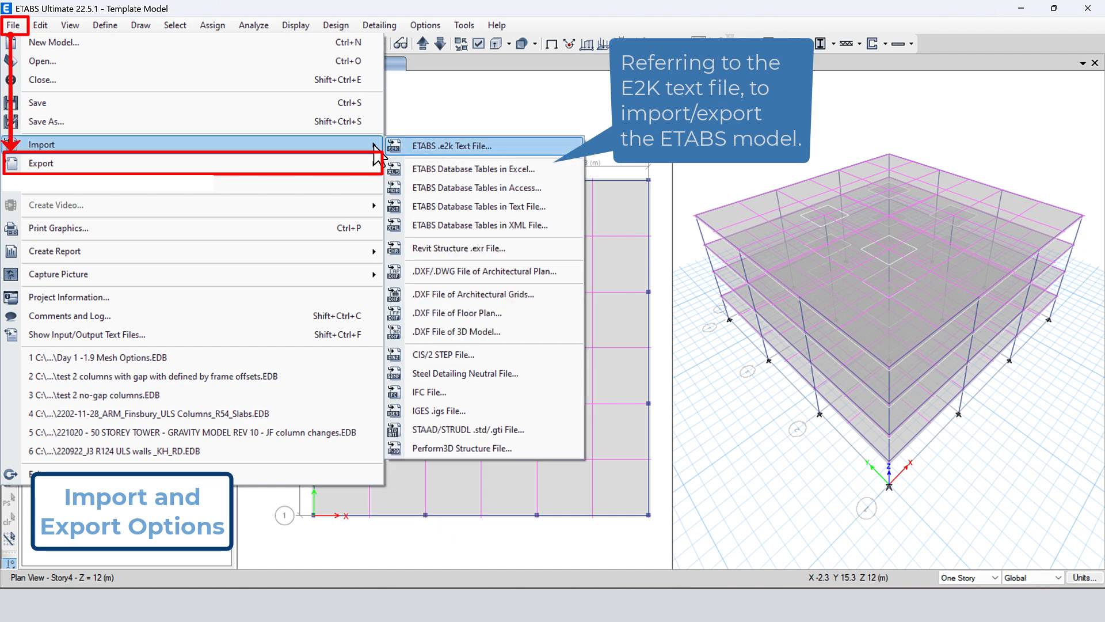
mouse_move(369, 164)
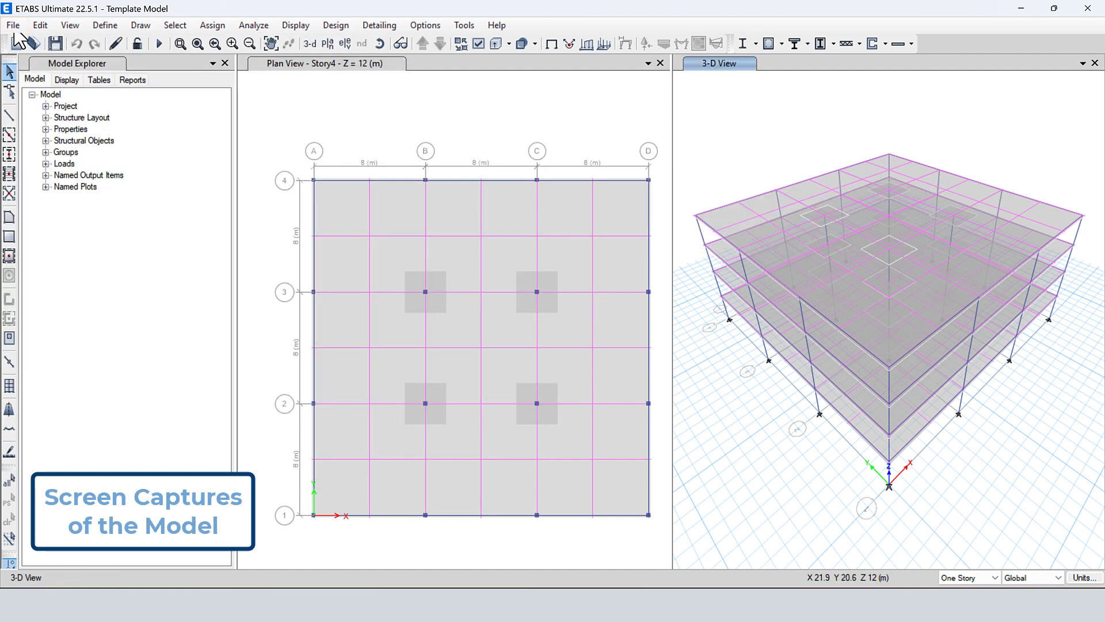
Step: Preview the printed graphics of the 3-D view at full window size and look down the page
left_click(14, 26)
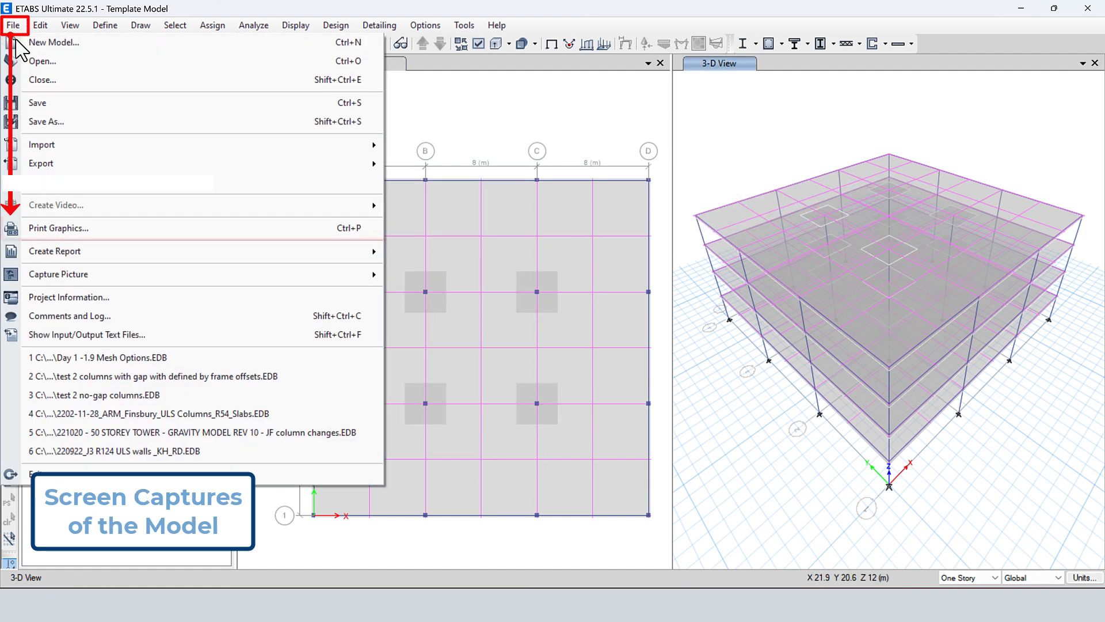
left_click(224, 232)
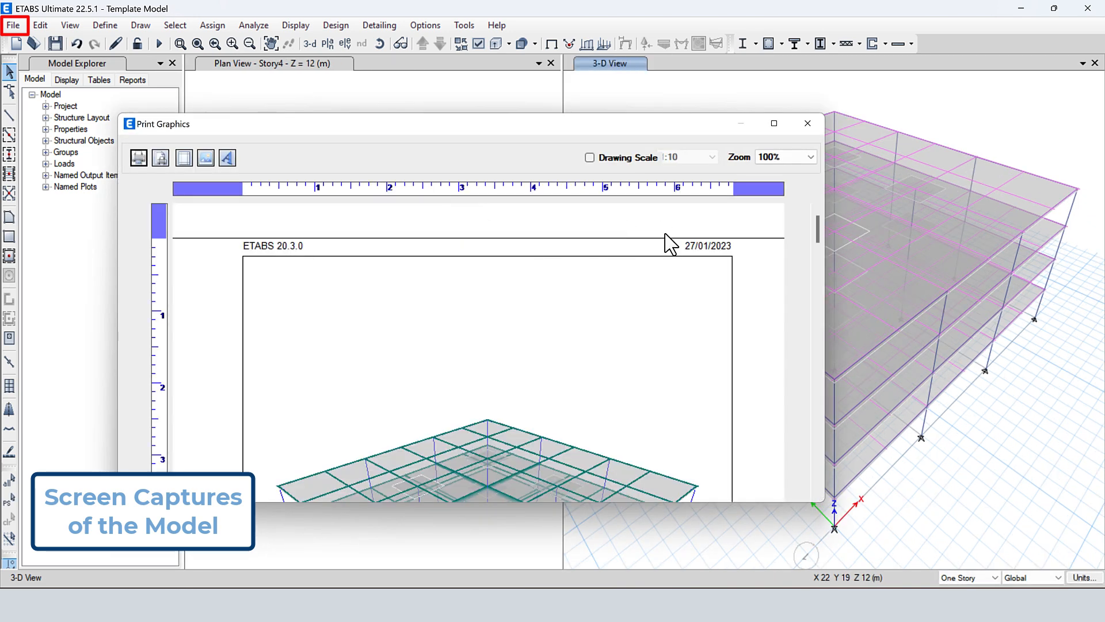
left_click(776, 126)
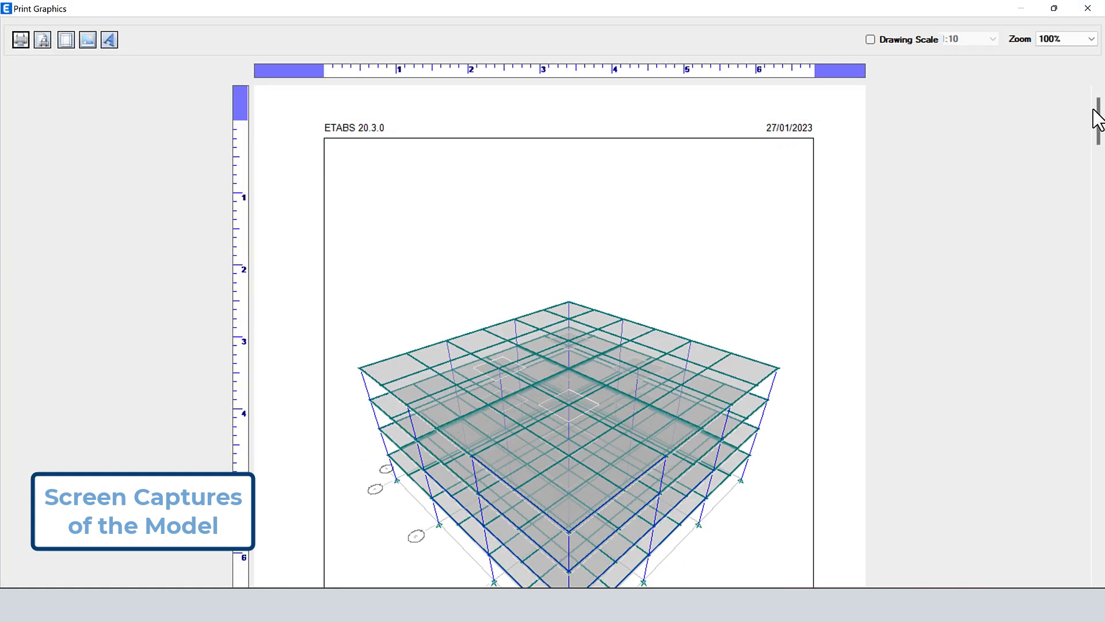
left_click_drag(1100, 115, 1100, 325)
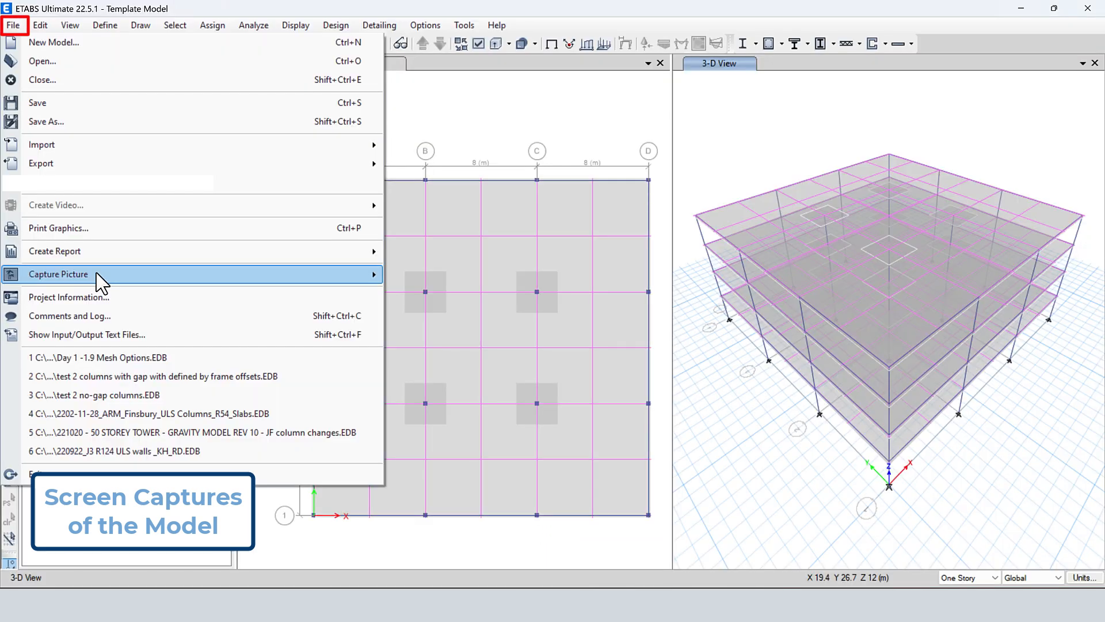
Step: Capture a picture of the entire screen, save it in the Lesson 1 folder as Template Model and open the picture
mouse_move(222, 279)
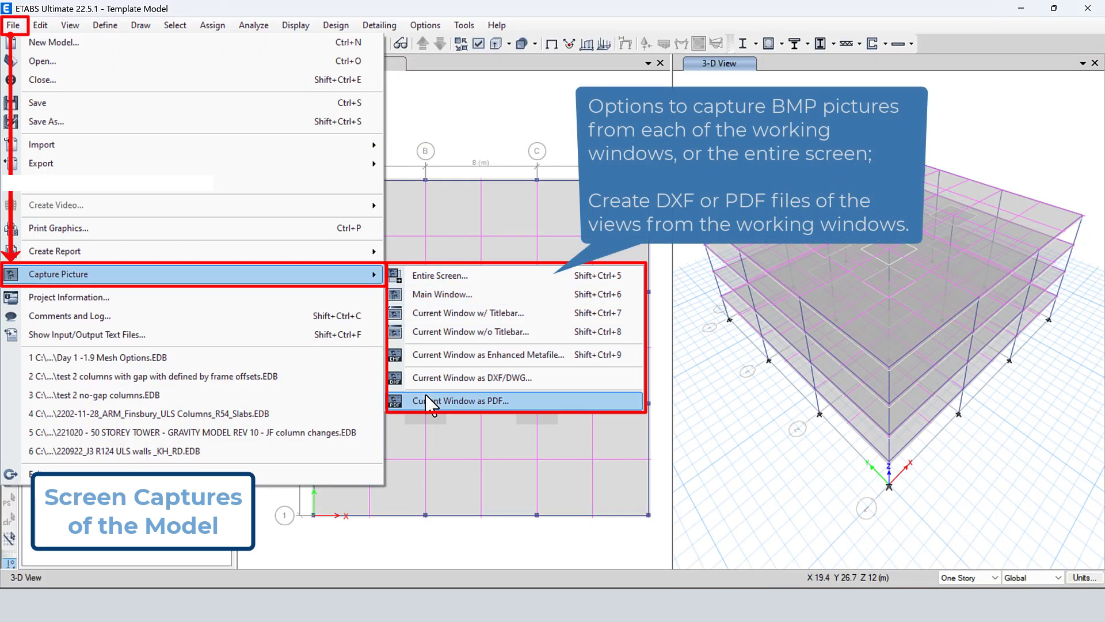
left_click(443, 278)
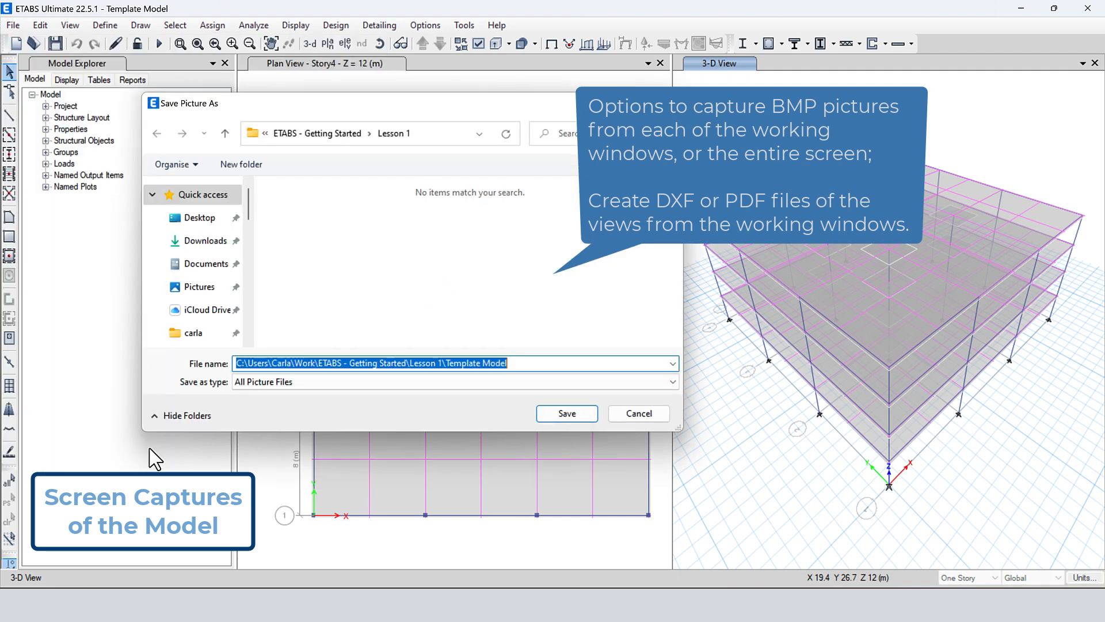
type("Template Model.Set")
key("Return")
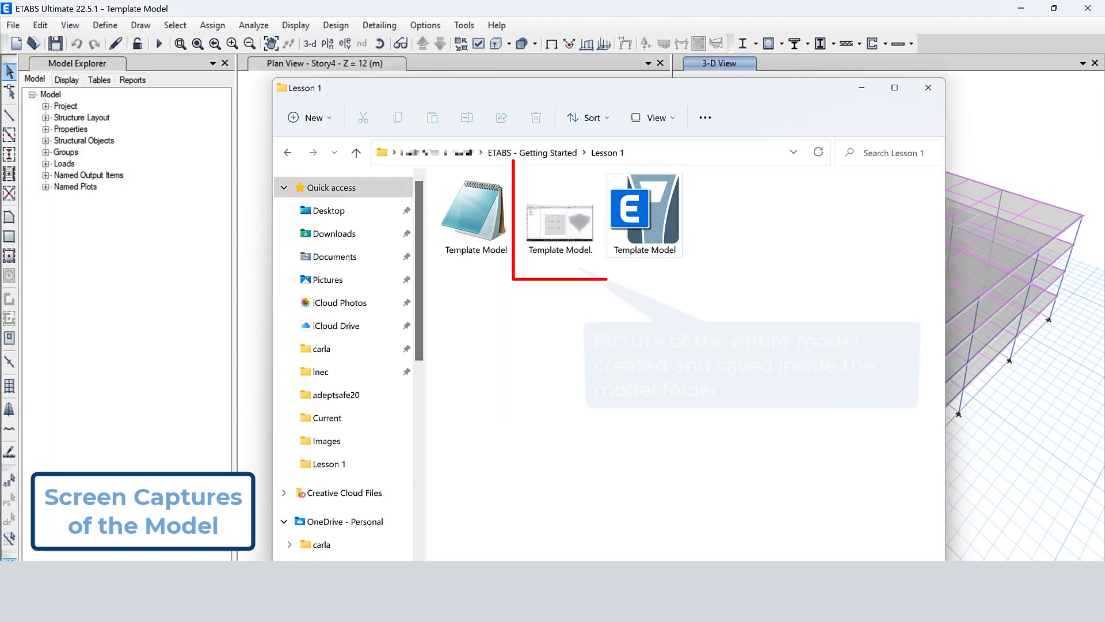
double_click(559, 229)
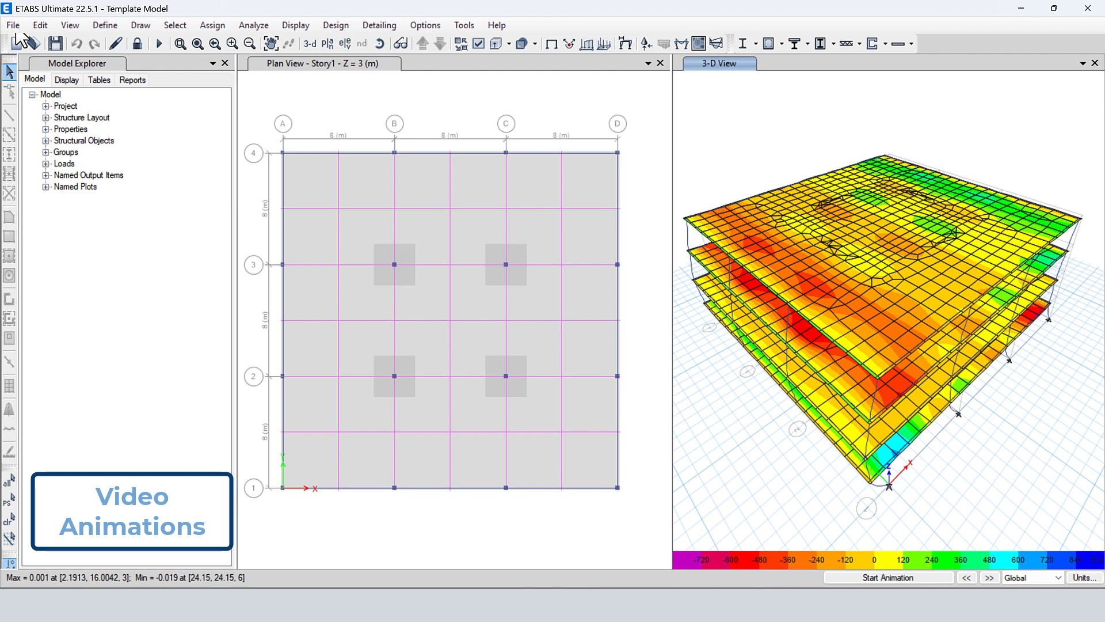
Step: Create a multi-step animation video for load case LCase1 and play the resulting file in Media Player
left_click(13, 25)
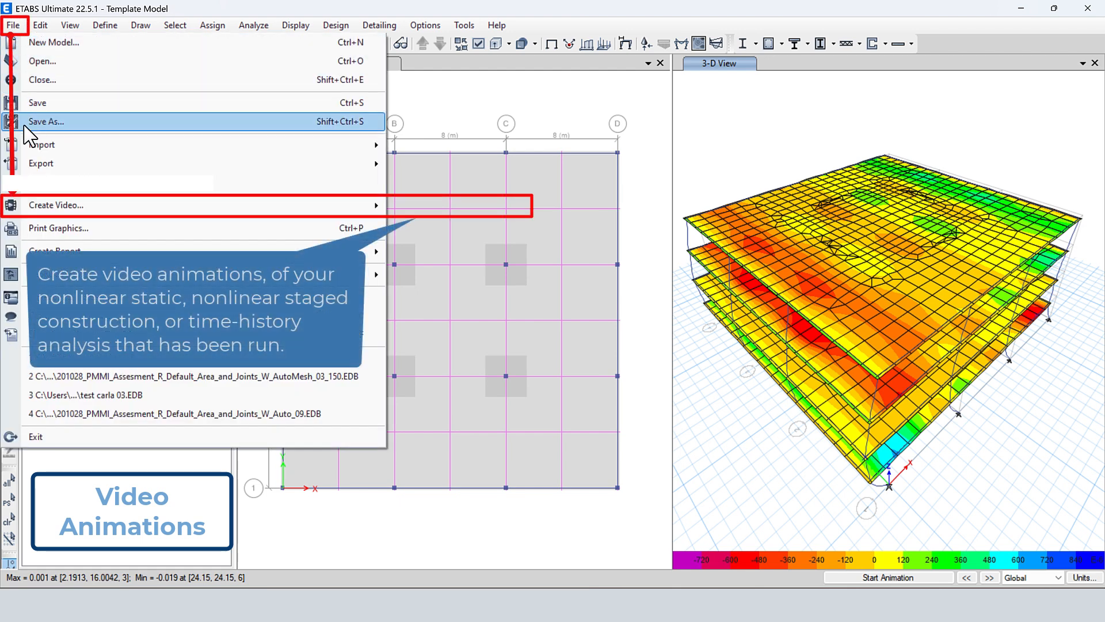
mouse_move(49, 207)
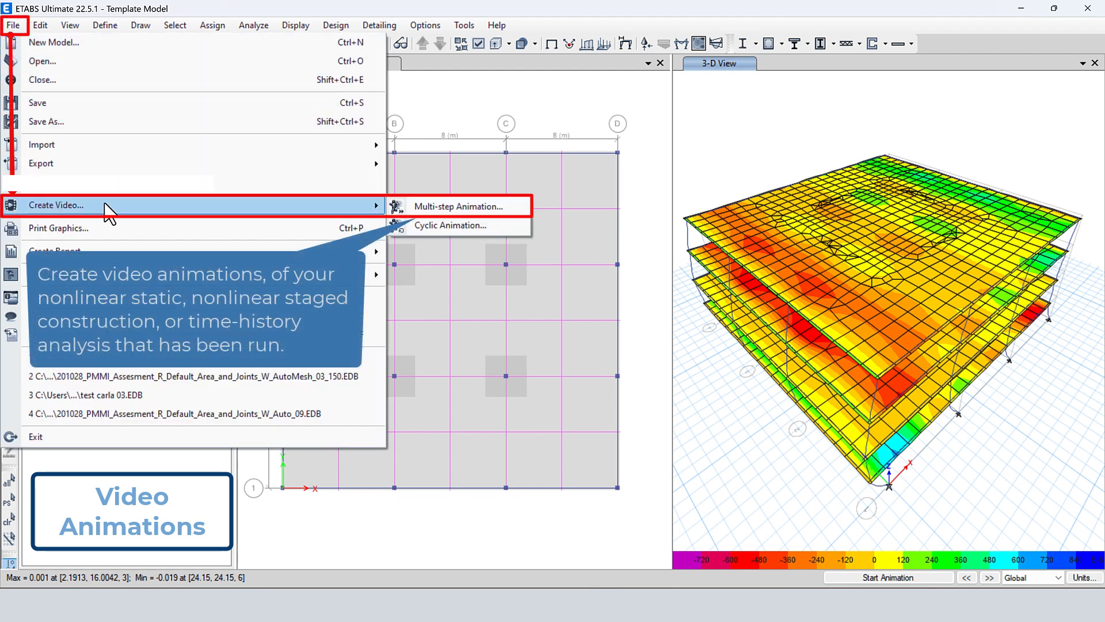
left_click(463, 207)
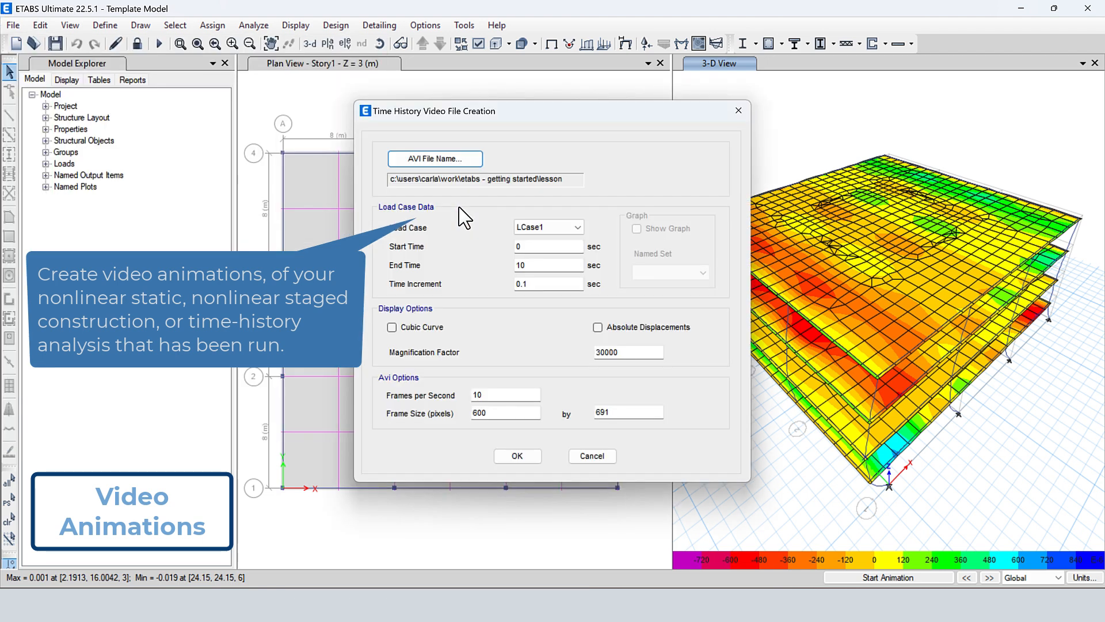
left_click_drag(607, 117, 477, 105)
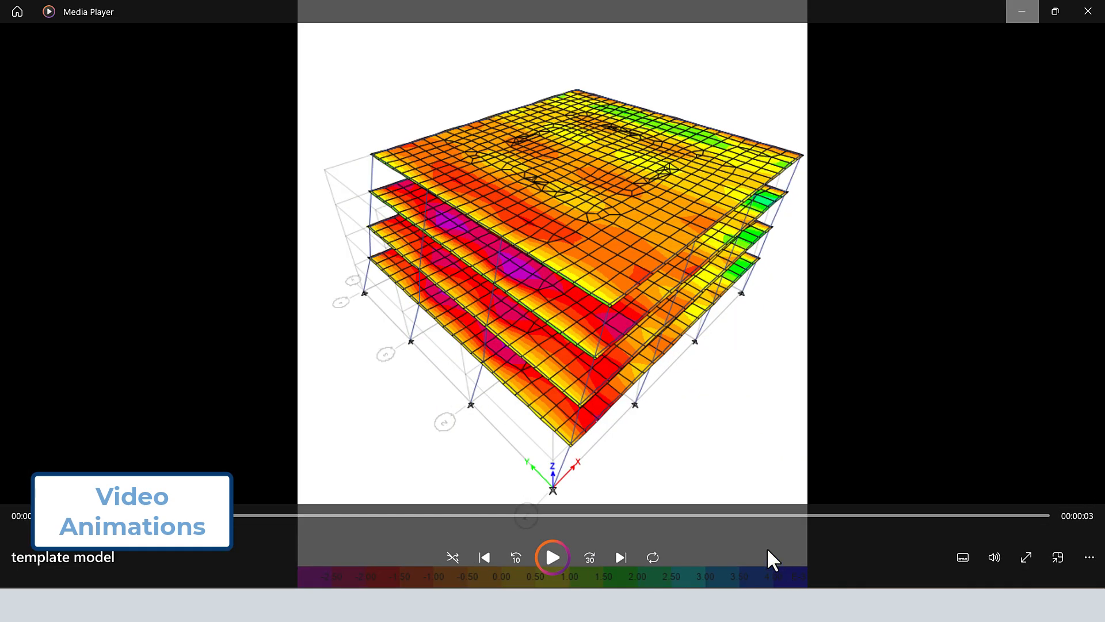
left_click(551, 556)
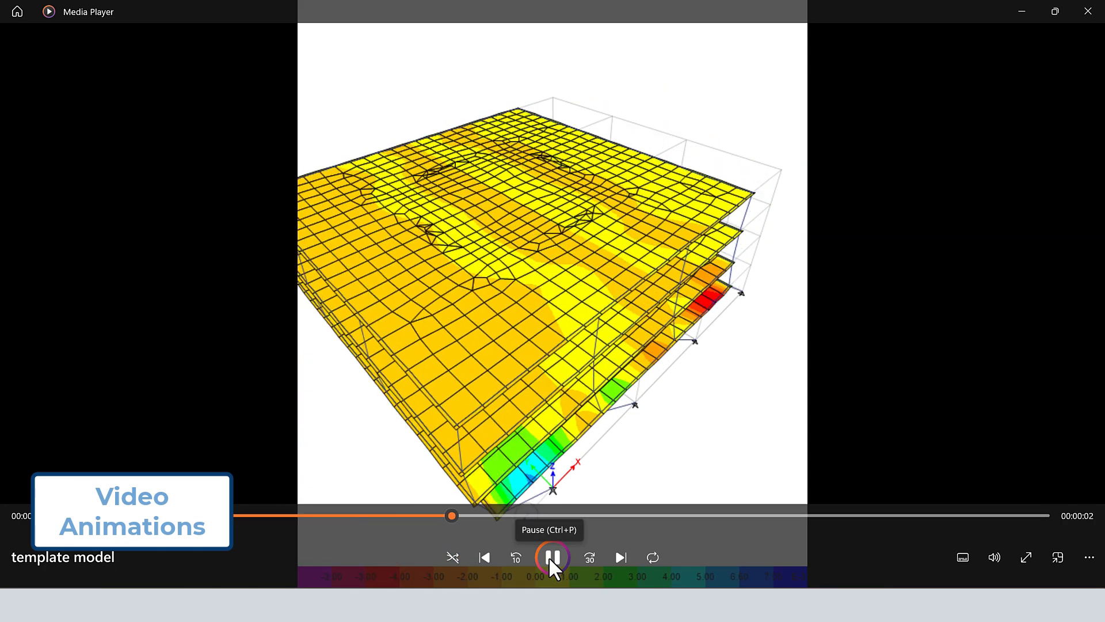
left_click(549, 556)
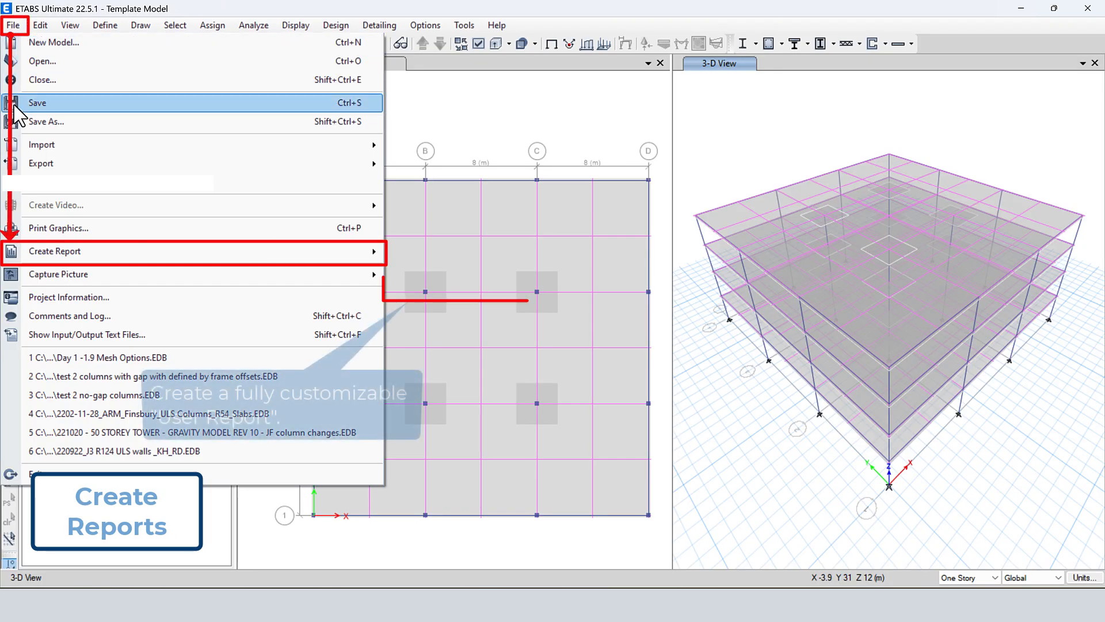
Step: Start a new user report and review its Definitions, Assignments, Output, Design and Named Items content options
mouse_move(132, 259)
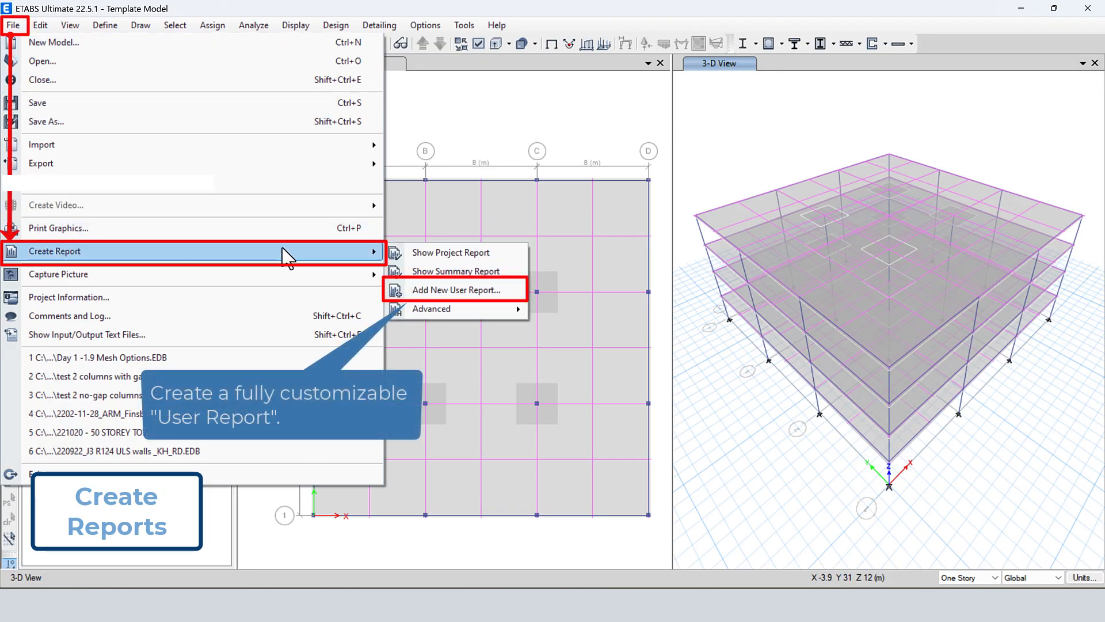
left_click(435, 290)
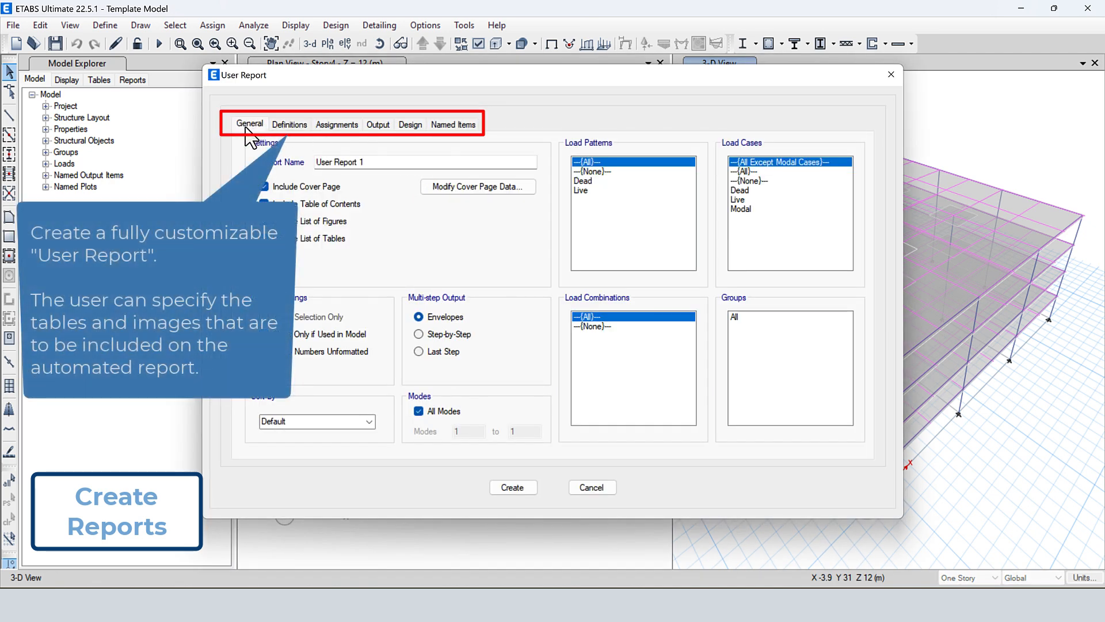
left_click(282, 127)
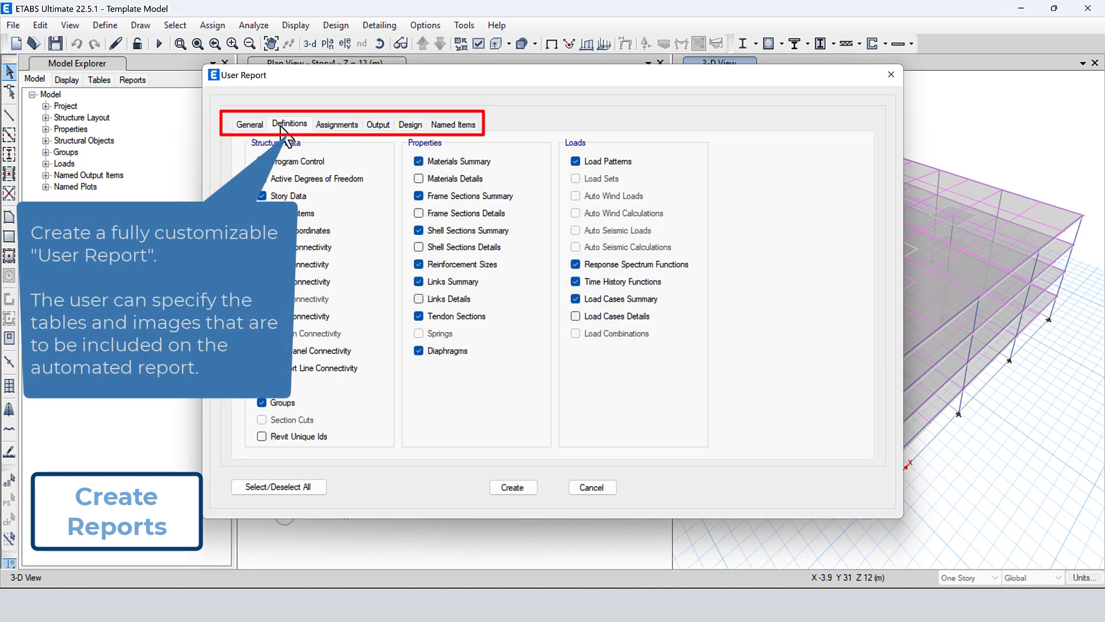
left_click(333, 127)
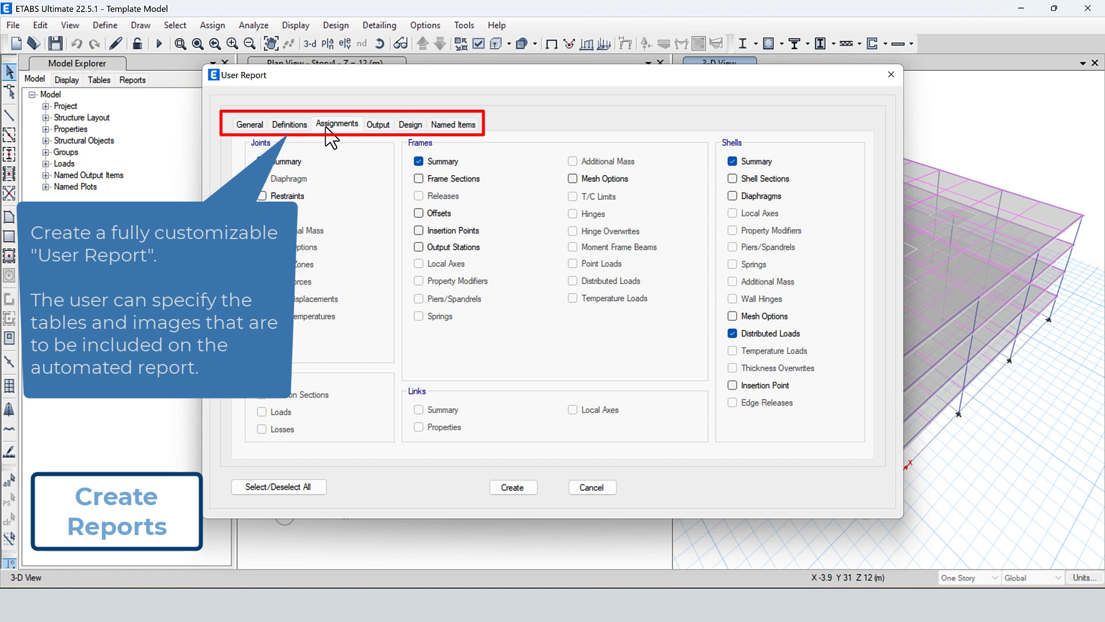
left_click(377, 126)
left_click(409, 128)
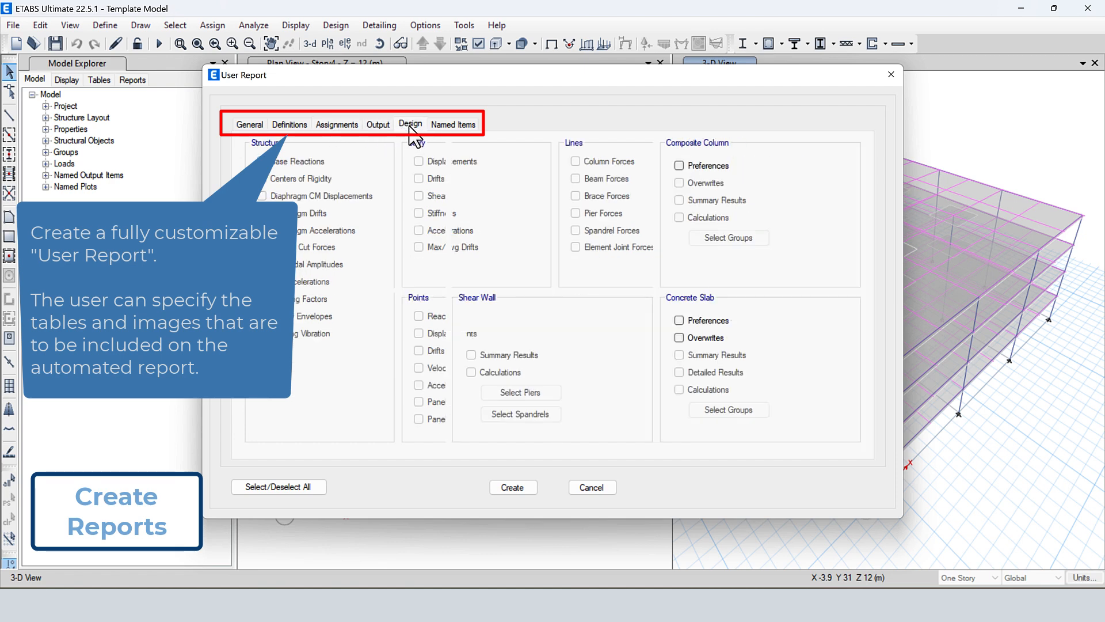
left_click(444, 127)
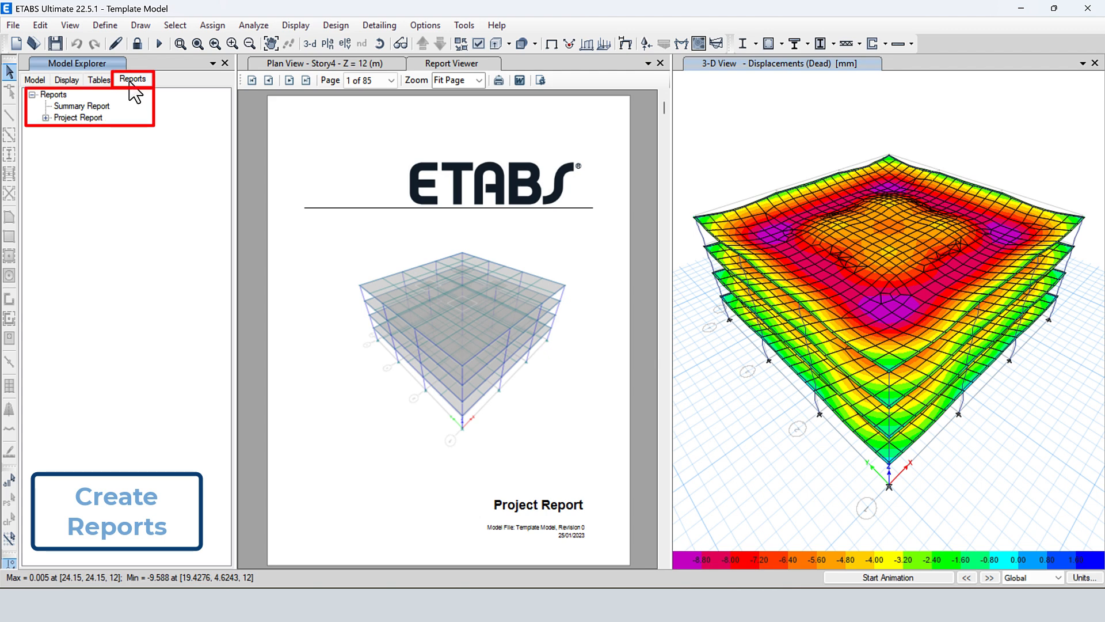
Step: Browse the Summary Report and Project Report entries and look through the Project Report's structure data tables
left_click(102, 107)
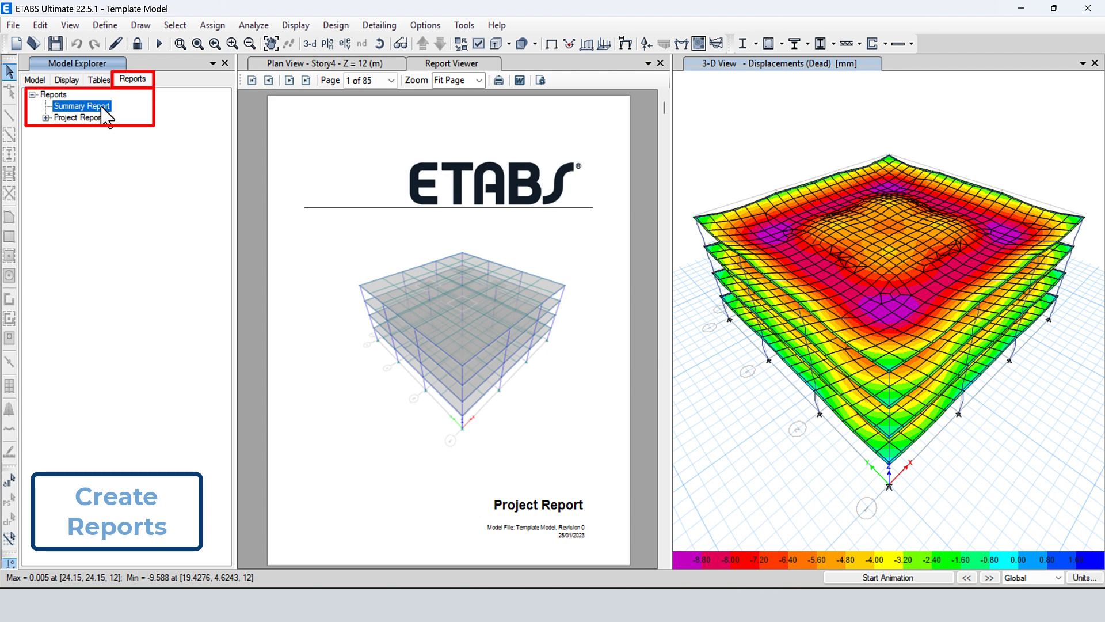
left_click(93, 119)
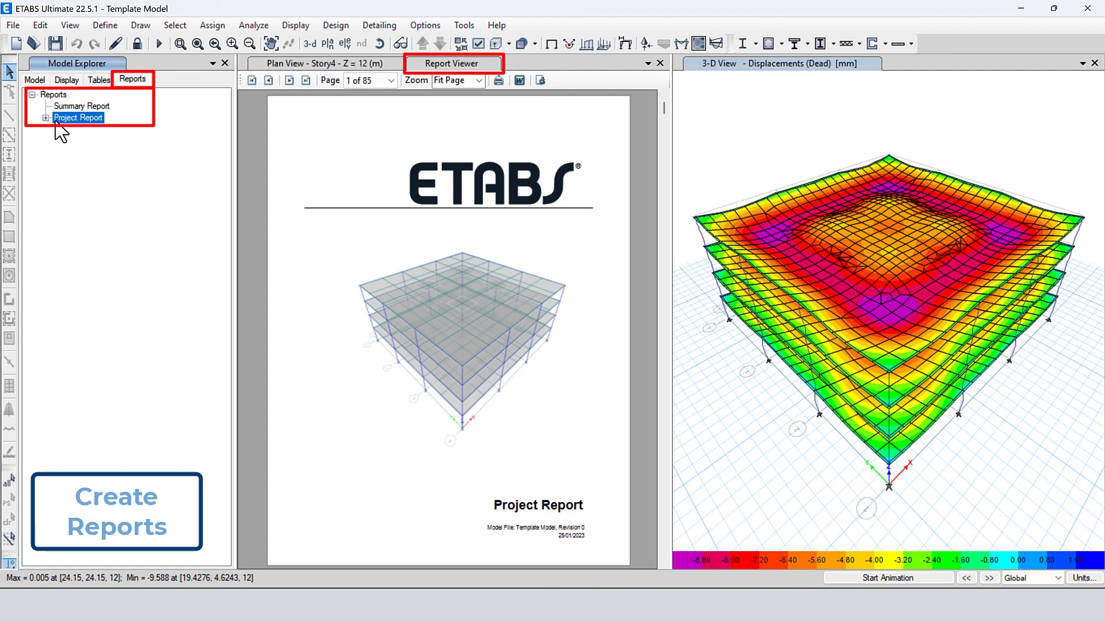
left_click(46, 118)
left_click(134, 142)
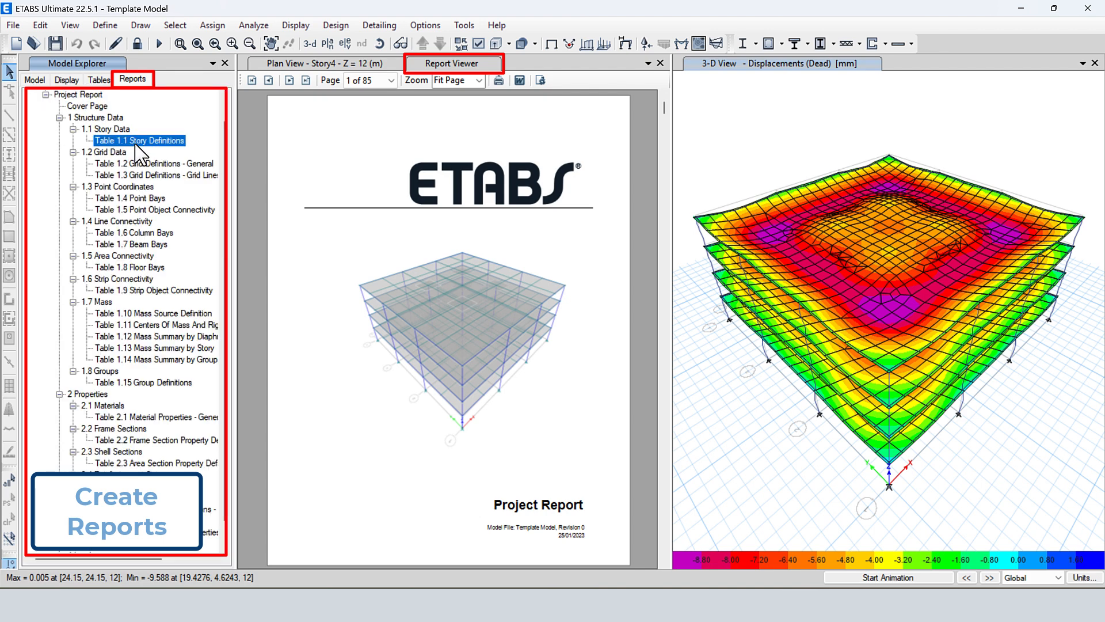
left_click(148, 211)
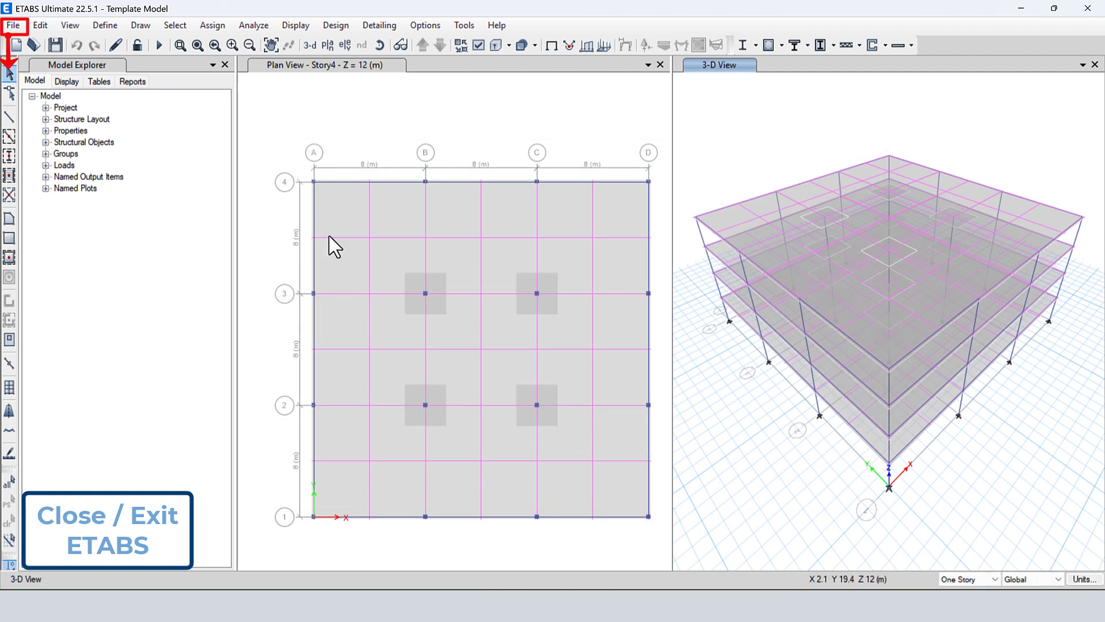
Step: Review the story data and grid systems in the story and grid system settings and close them without changes
left_click(14, 25)
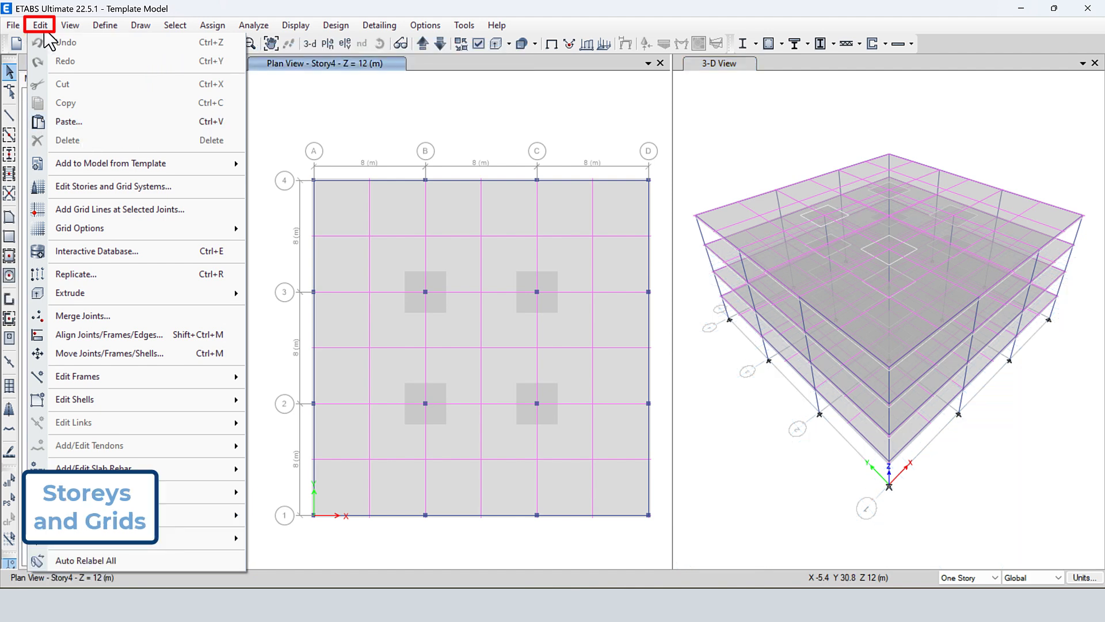
left_click(69, 190)
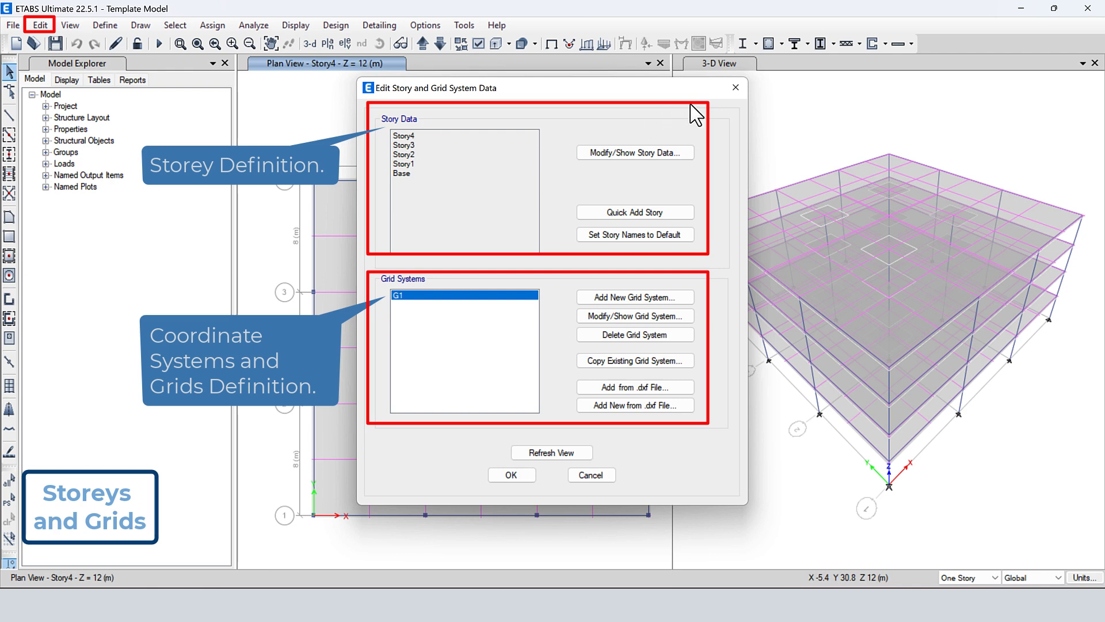
left_click(735, 88)
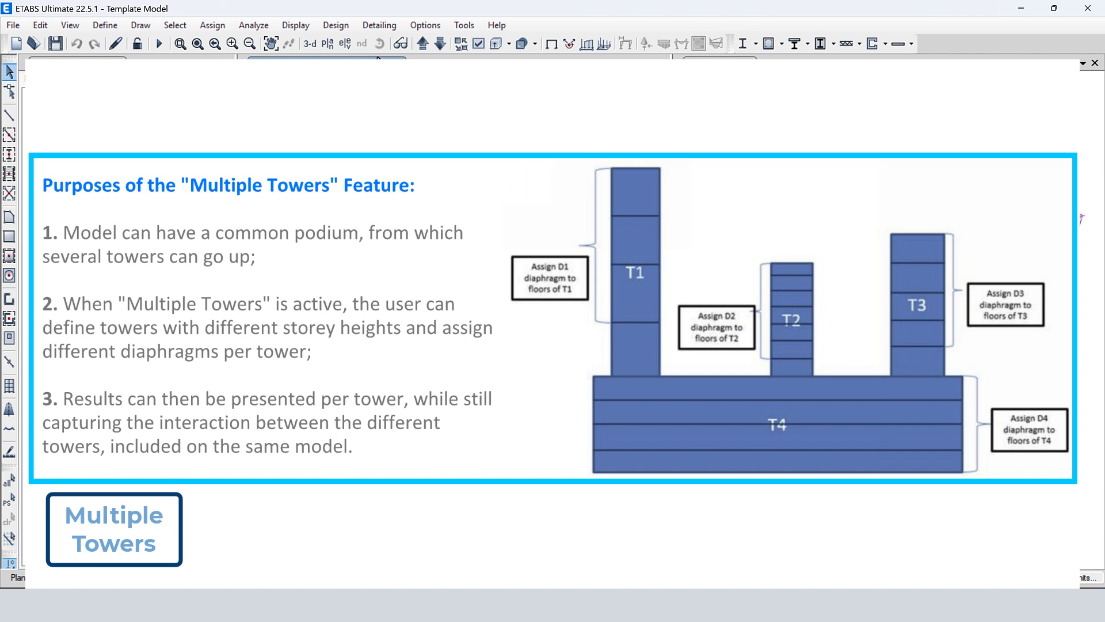
Step: Allow multiple towers in the model and check the revised Edit Towers, Stories and Grid Systems command
left_click(378, 28)
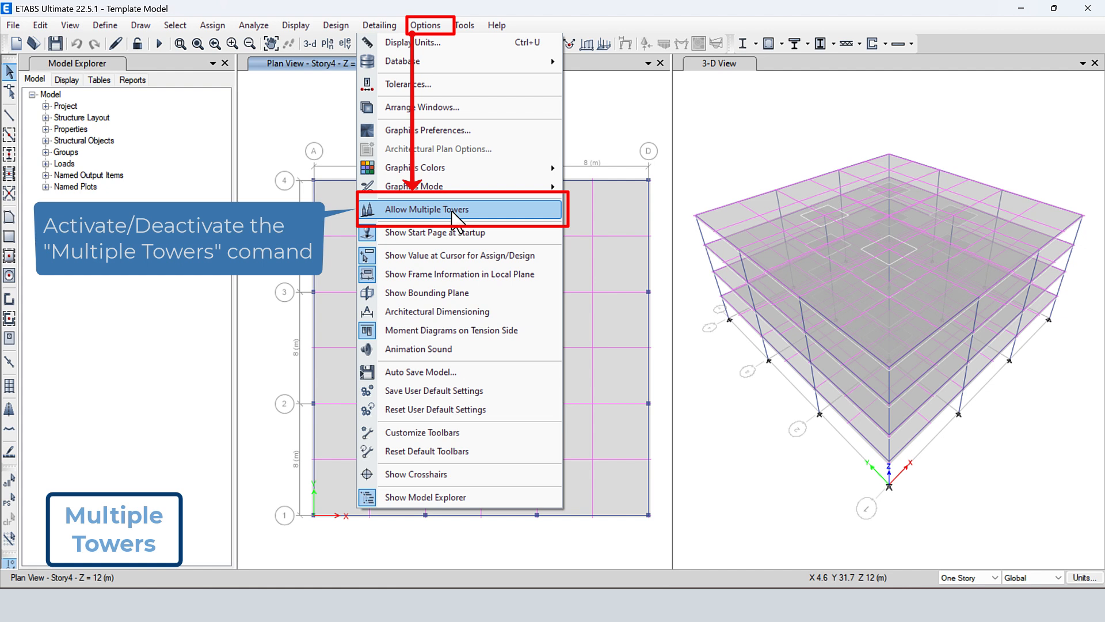
left_click(454, 212)
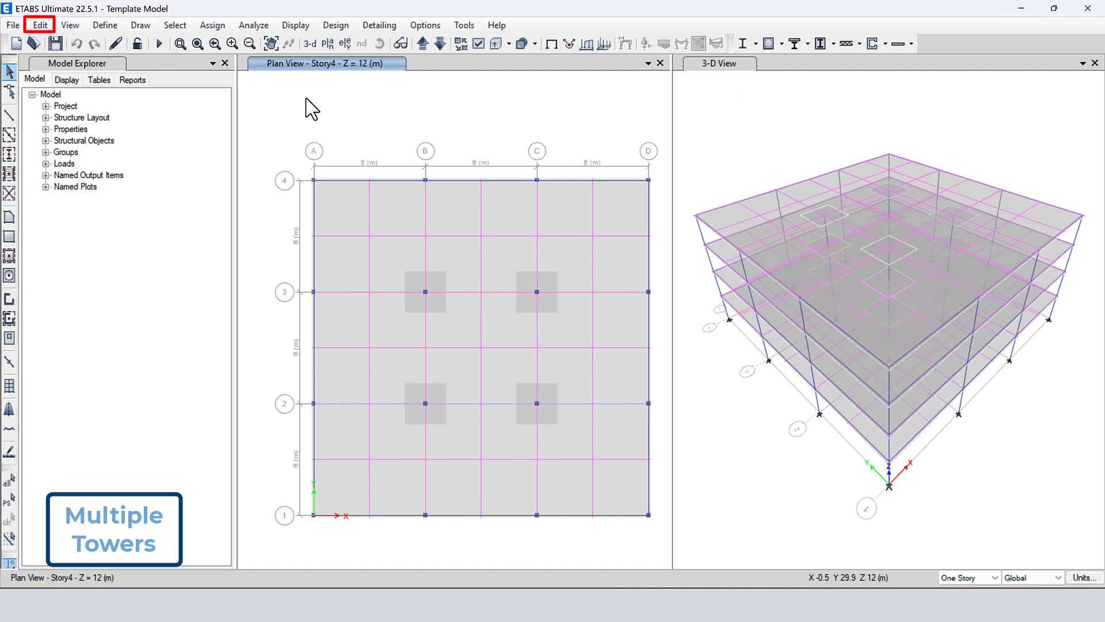
left_click(44, 30)
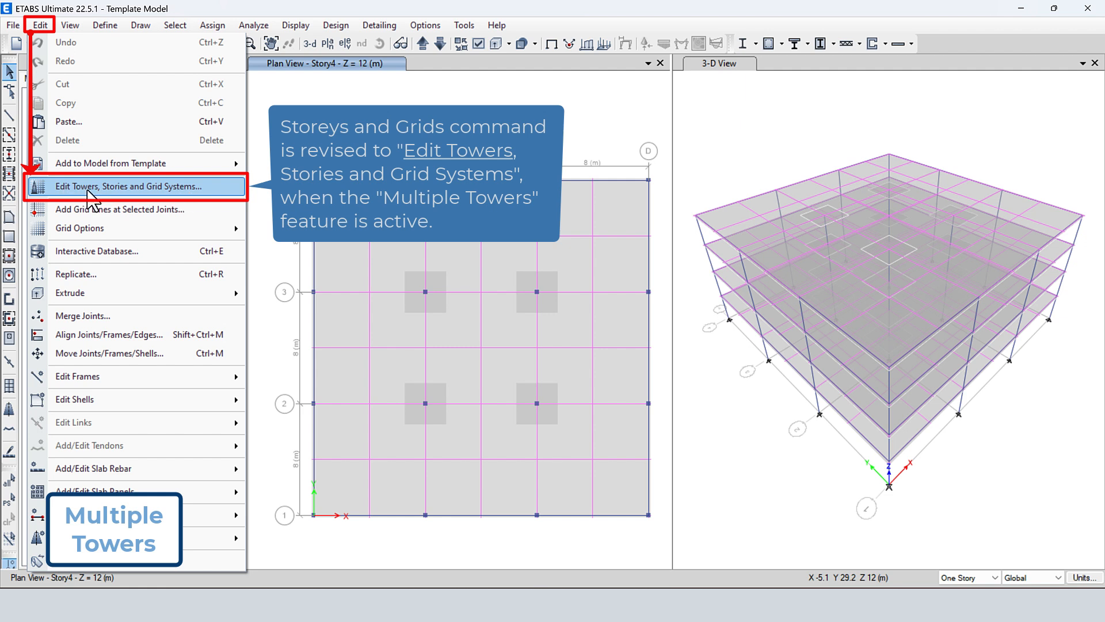
left_click(322, 127)
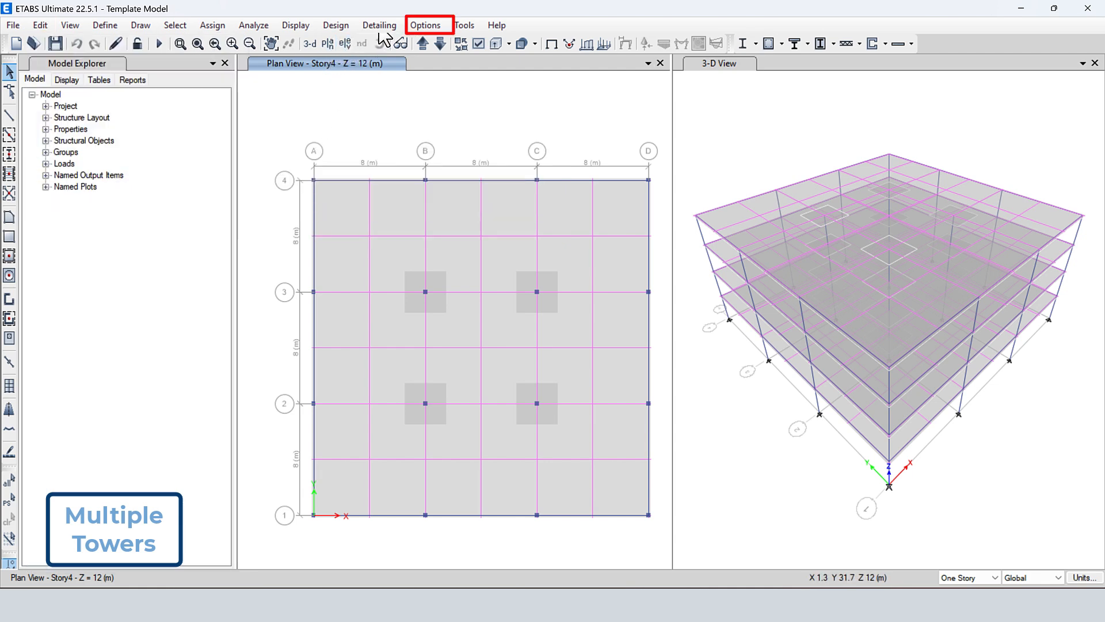
Step: Disallow multiple towers, with T1 as the tower to retain and the others combined into the retained tower
left_click(425, 24)
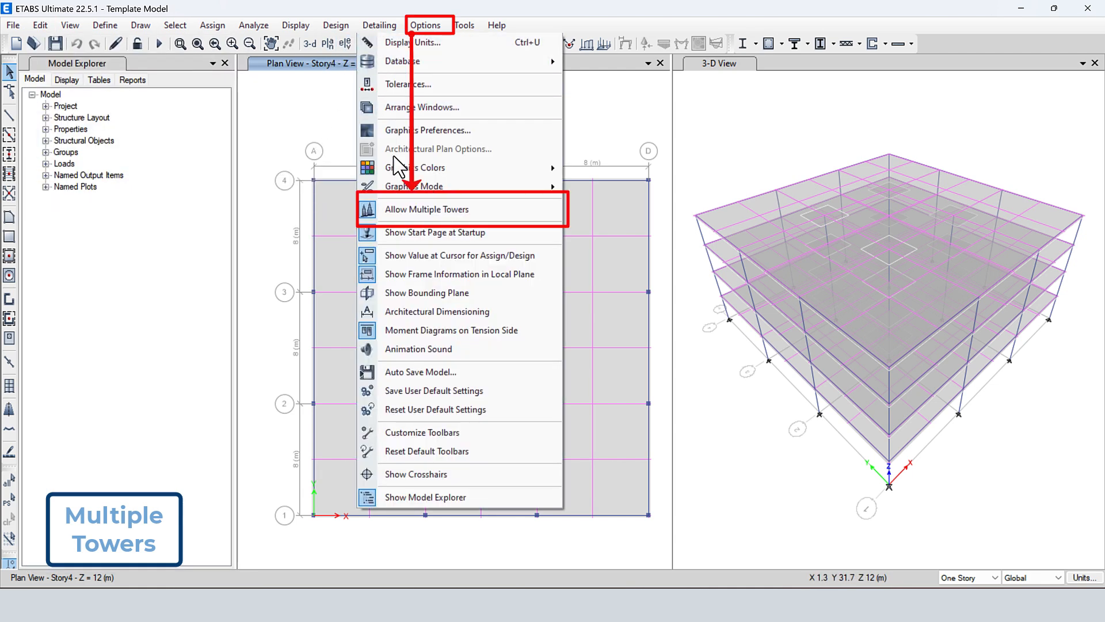
left_click(408, 211)
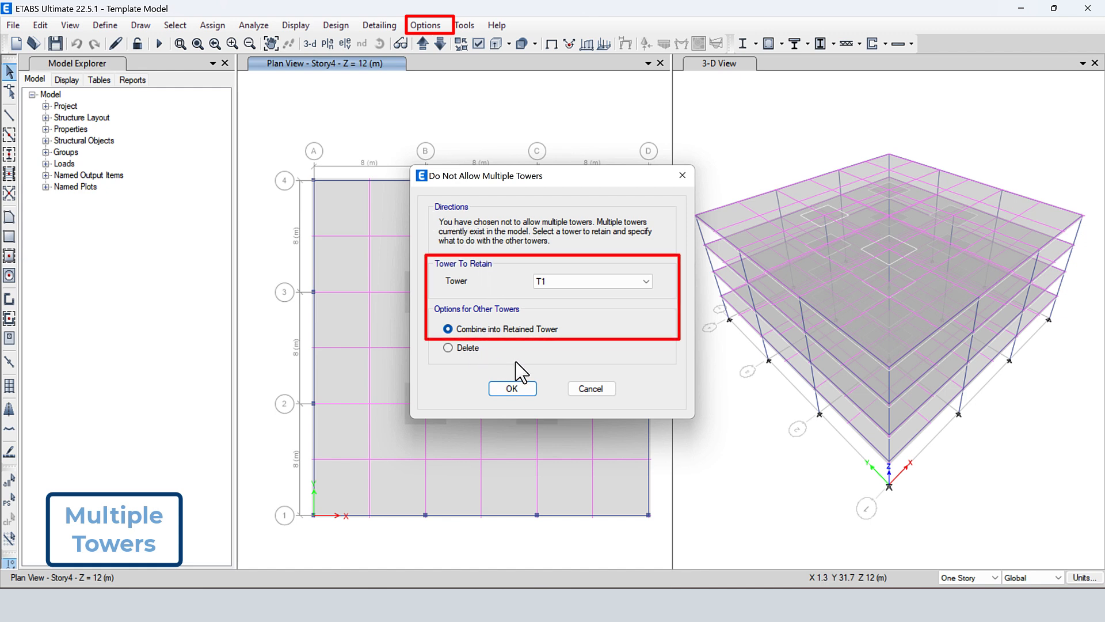
left_click(561, 282)
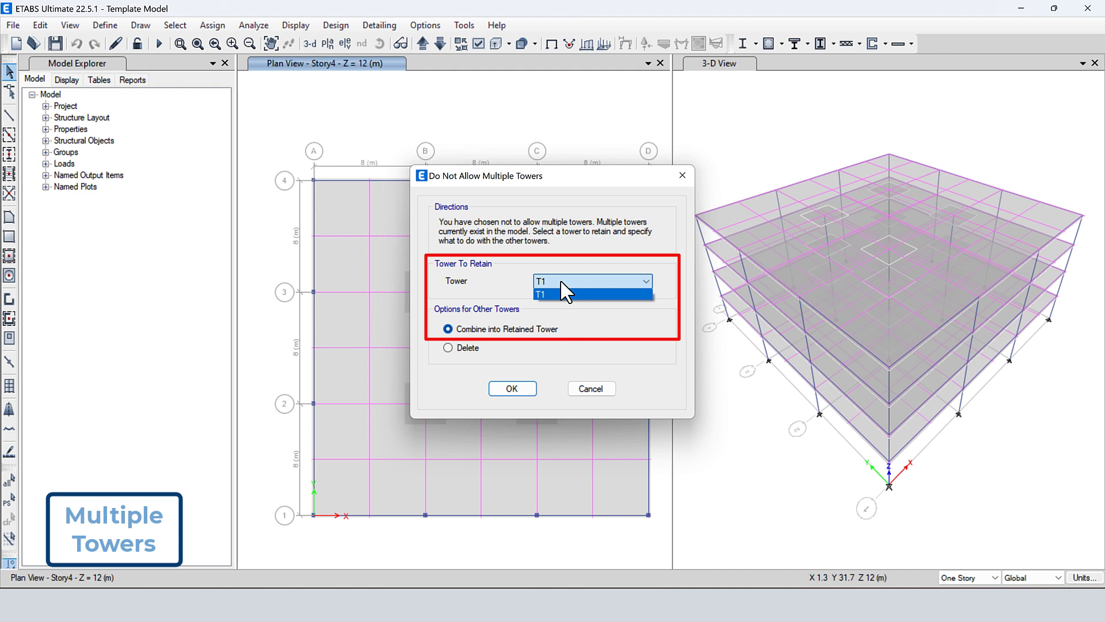
left_click(561, 282)
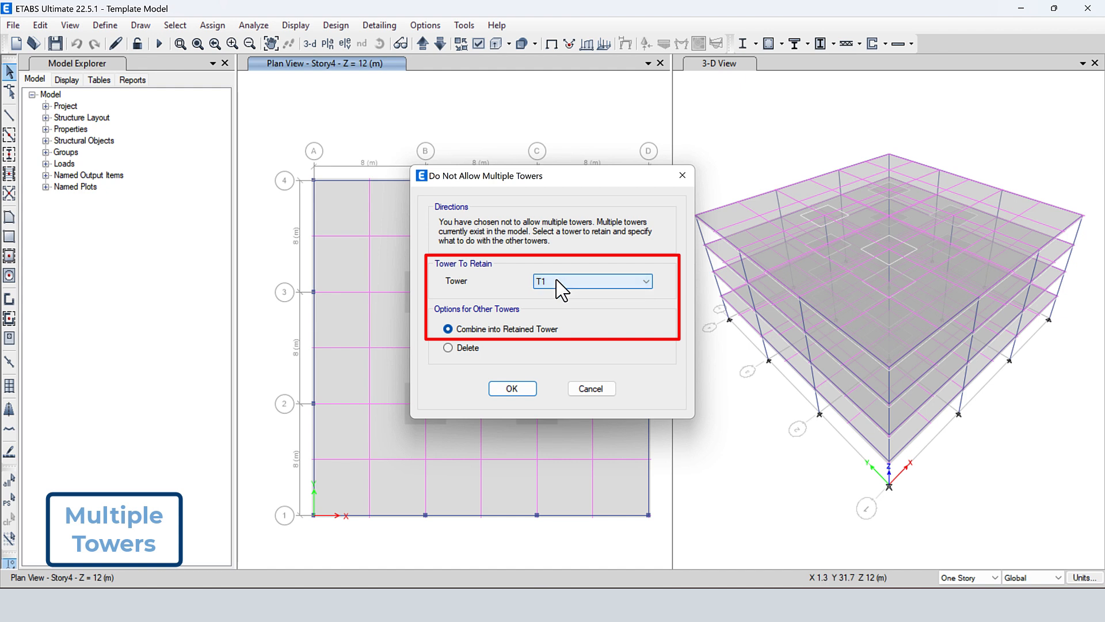
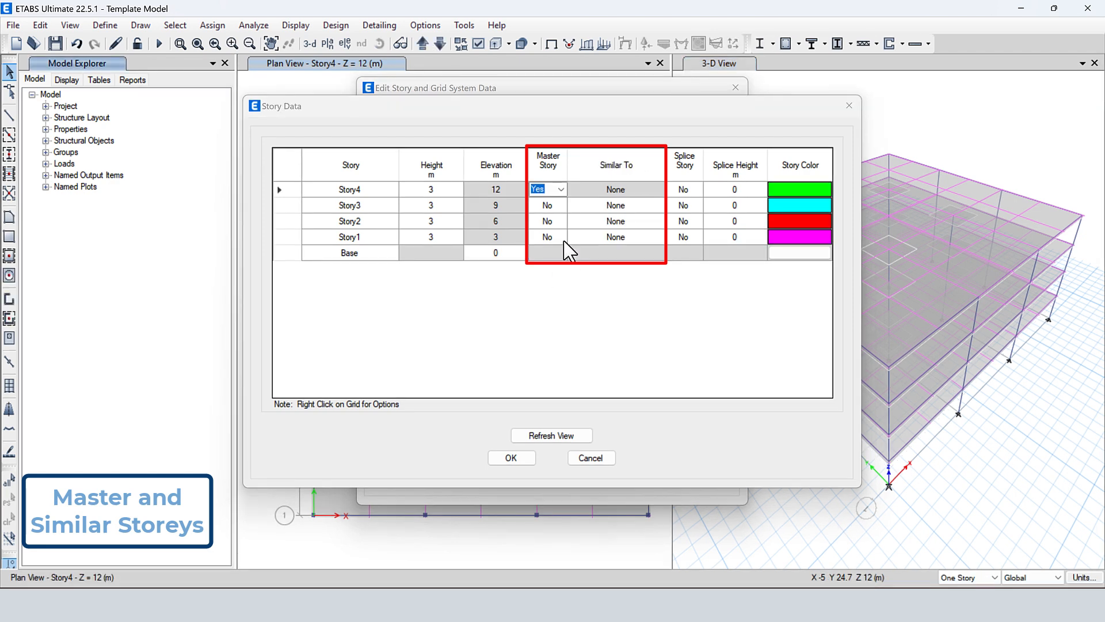
Step: In the story data, set Master Story to Yes for Story1 and Story3 and to No for Story4
left_click(563, 242)
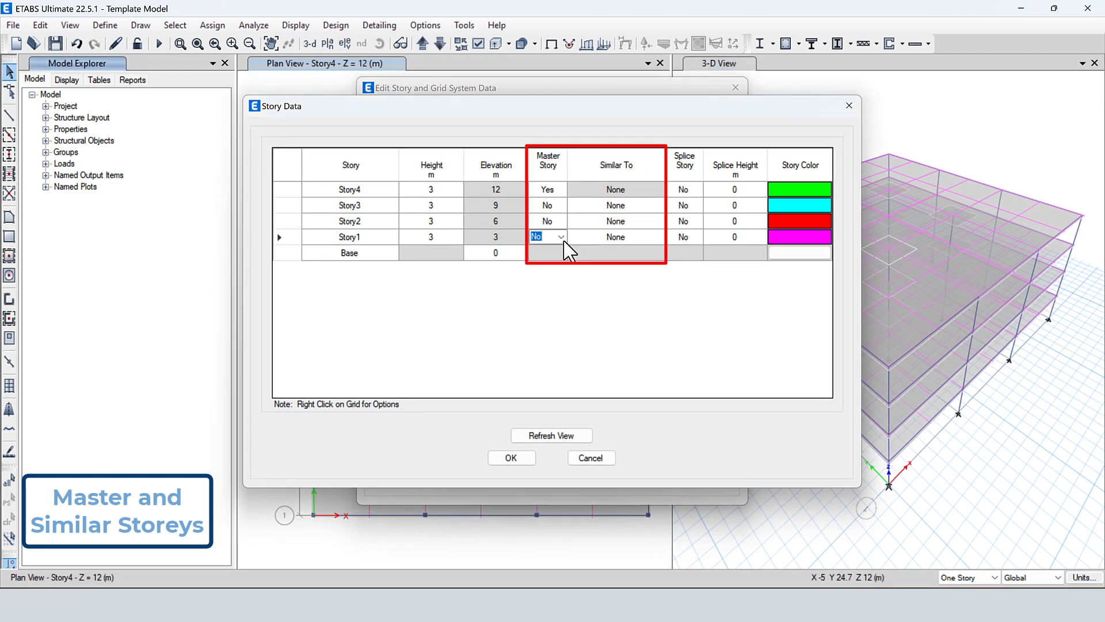
left_click(560, 236)
left_click(555, 250)
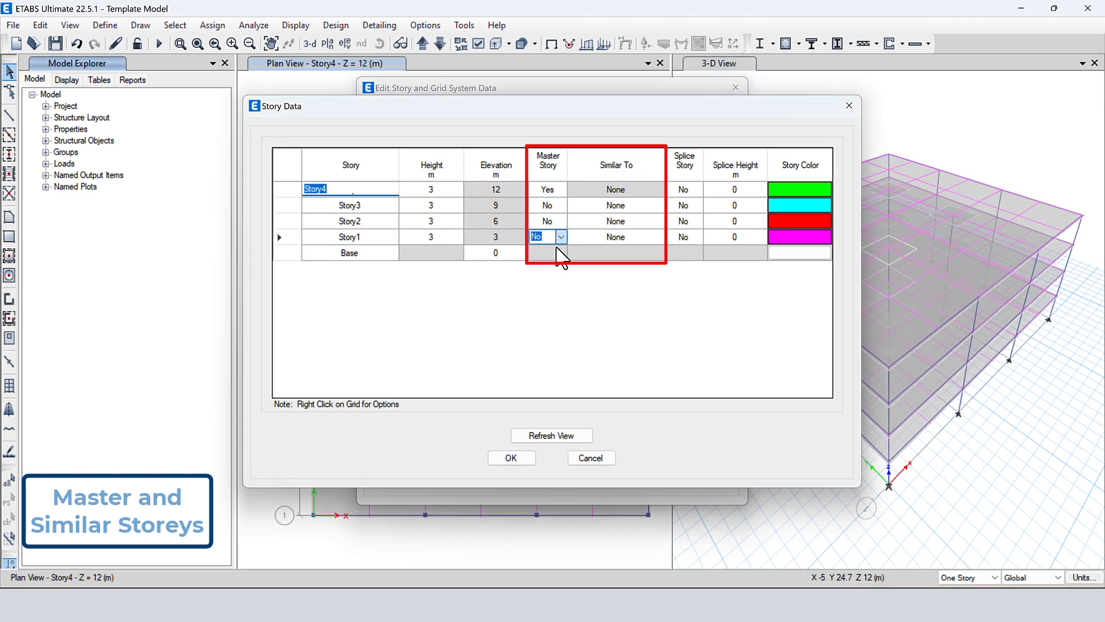
left_click(560, 205)
left_click(559, 216)
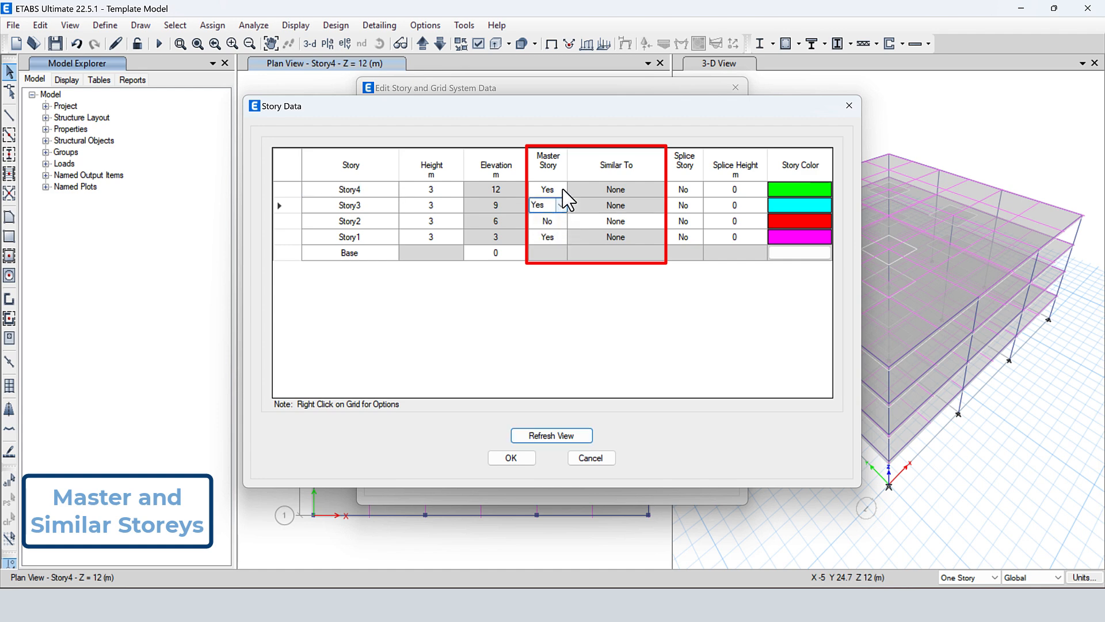
left_click(563, 189)
left_click(549, 204)
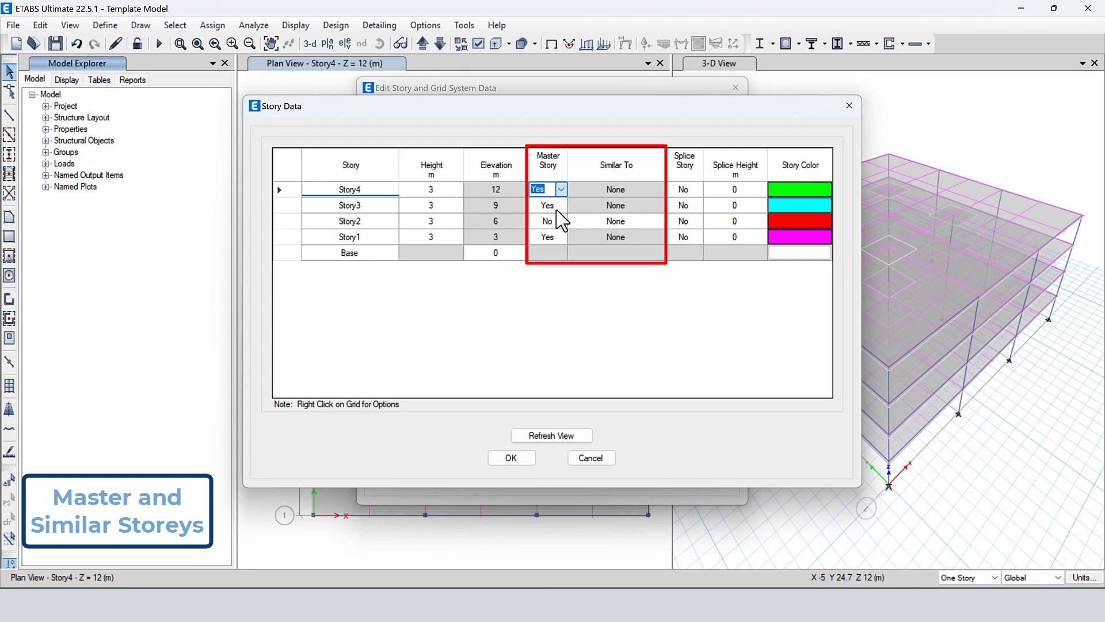
Step: Set Story2 as similar to Story1 and Story4 as similar to Story3 in the story data
left_click(636, 221)
left_click(657, 222)
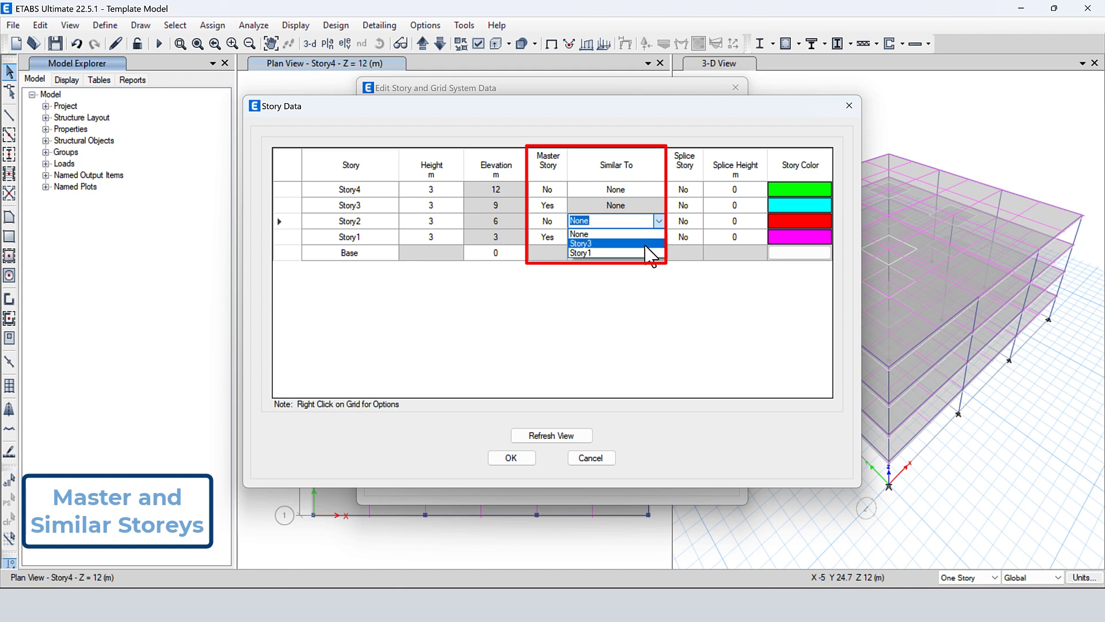
left_click(646, 244)
key("Down")
left_click(655, 190)
left_click(658, 189)
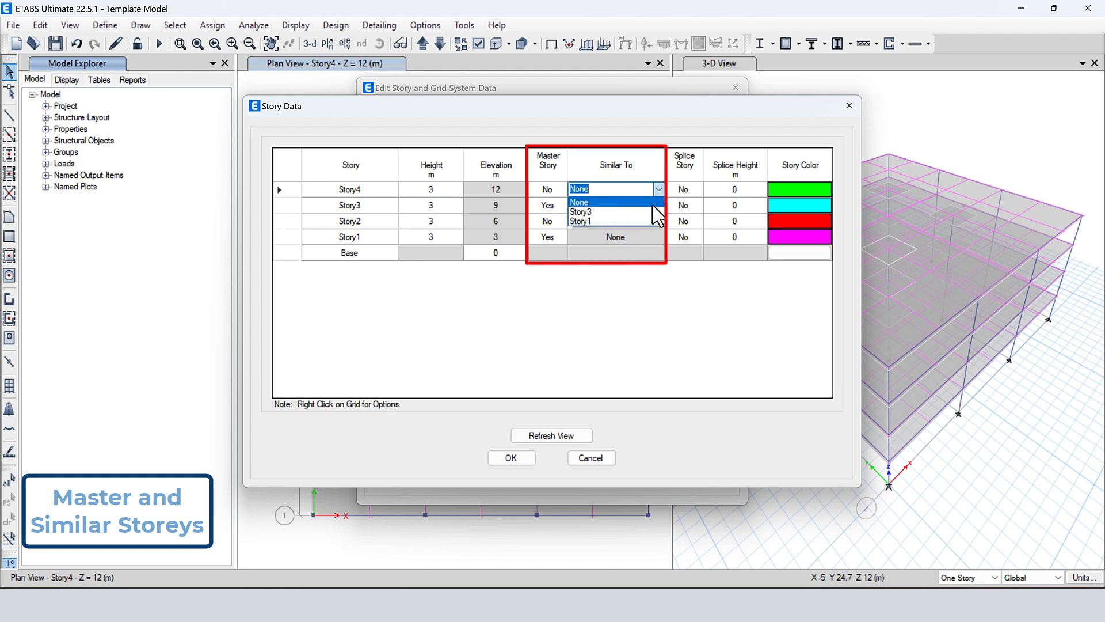
left_click(651, 207)
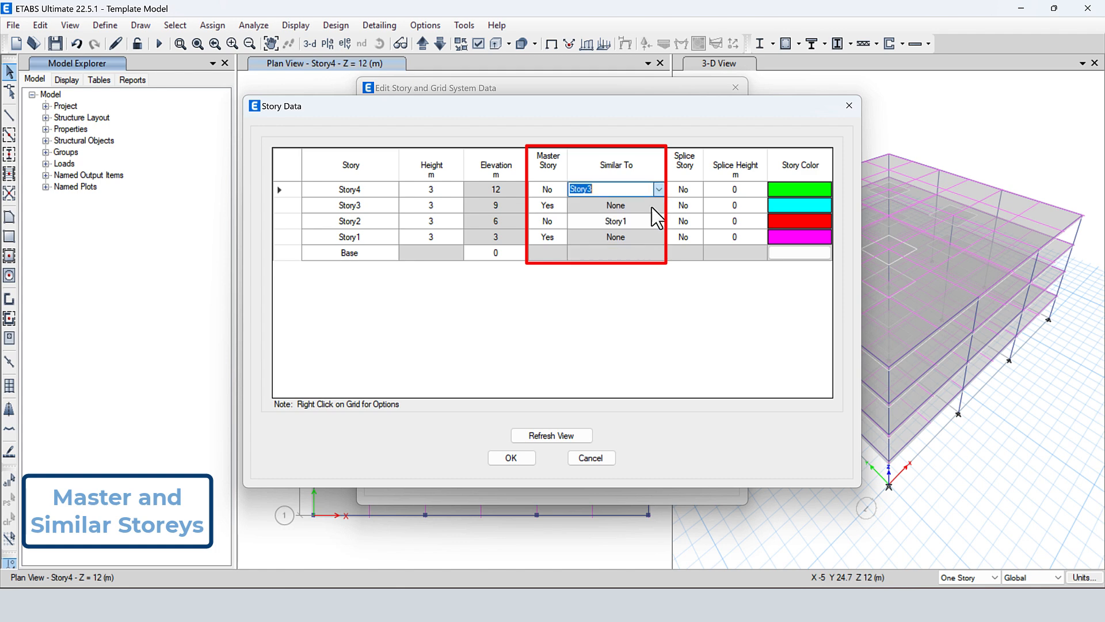
Step: Set Master Story to No for Story1 and to Yes for Story2
left_click(550, 237)
left_click(561, 237)
left_click(555, 272)
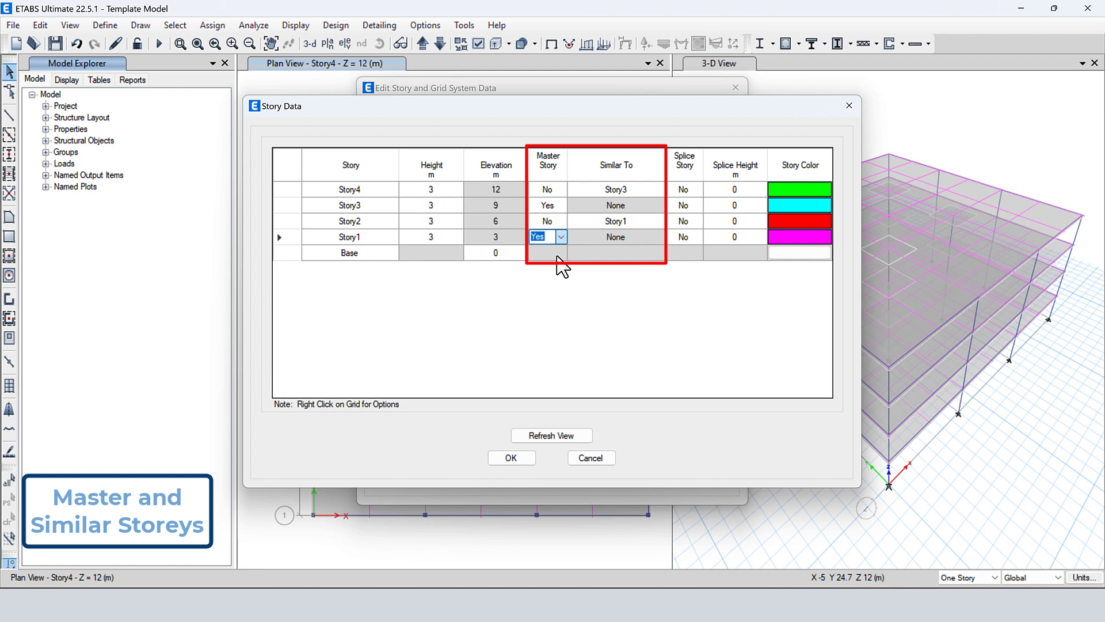
left_click(560, 223)
left_click(560, 224)
left_click(559, 233)
Step: Set Master Story to No for Story3 and to Yes for Story4
left_click(559, 208)
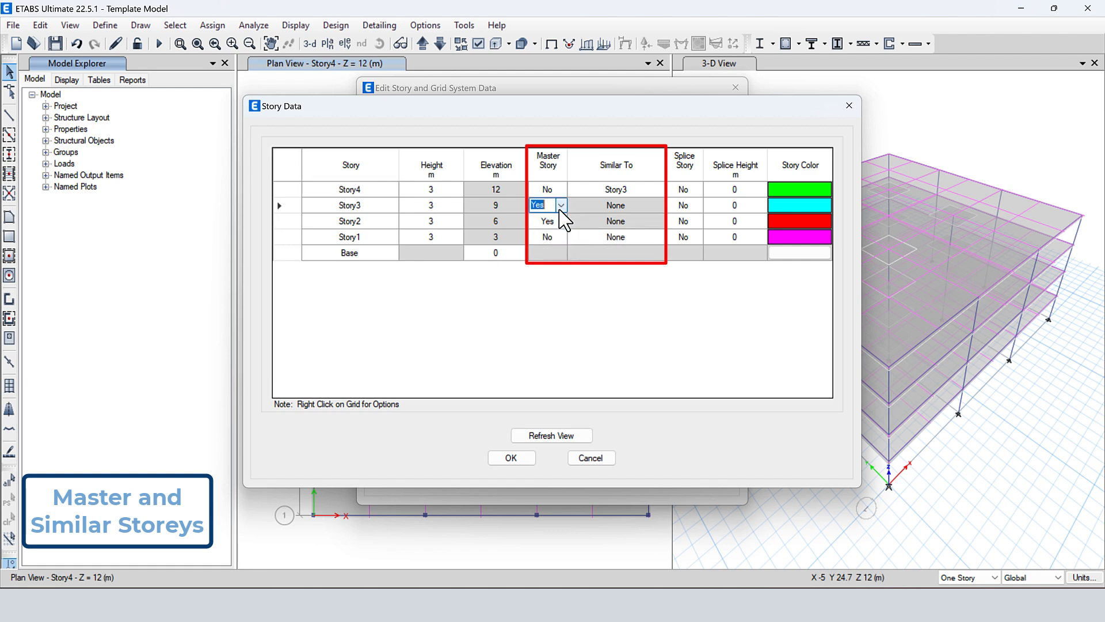
left_click(561, 205)
left_click(557, 225)
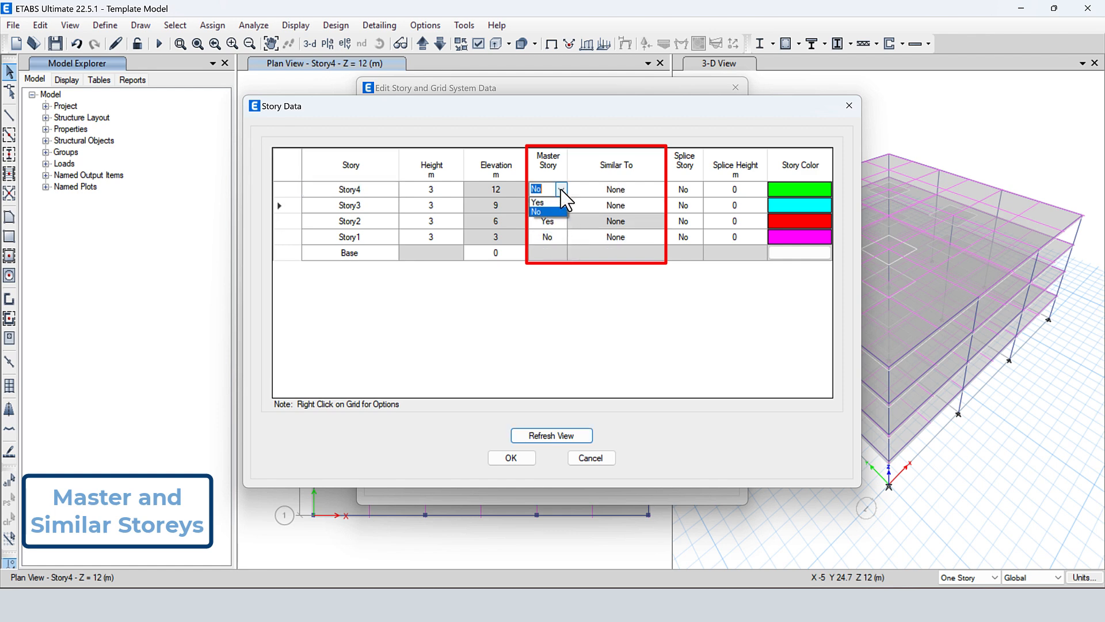
left_click(545, 202)
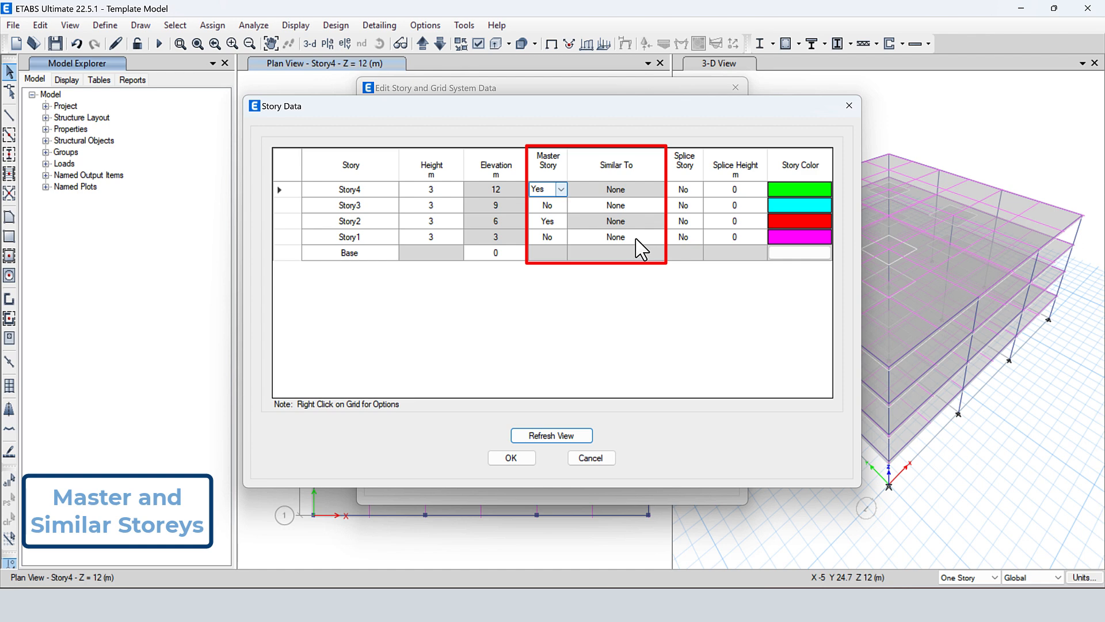
Step: Set Story1 as similar to Story2 and Story3 as similar to Story4, and accept the story and grid data
left_click(636, 240)
left_click(659, 236)
left_click(638, 274)
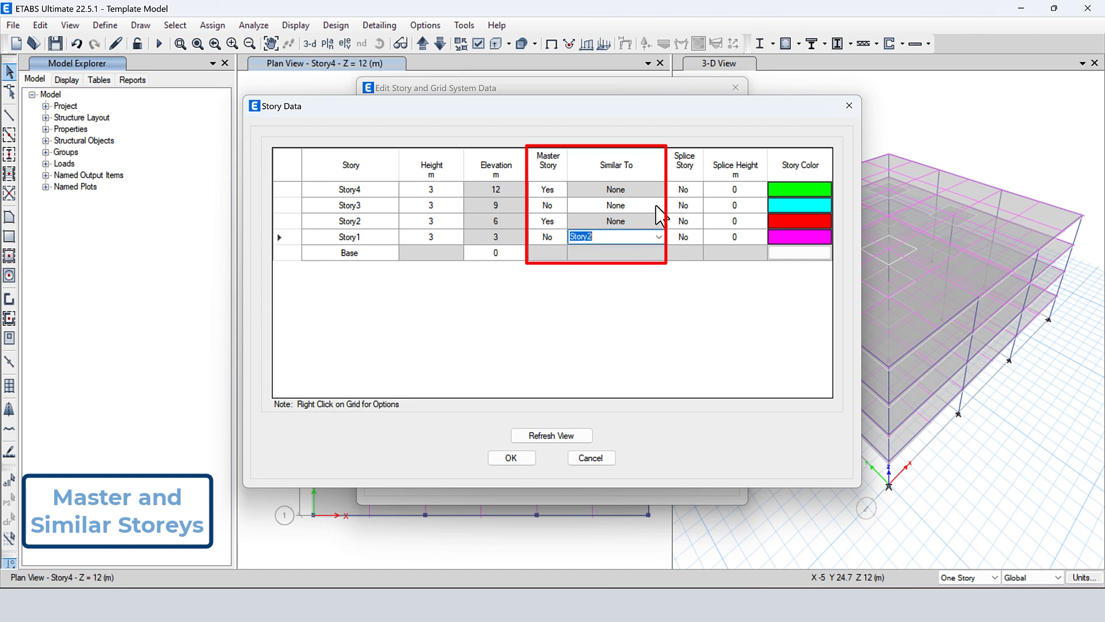
left_click(657, 206)
left_click(644, 226)
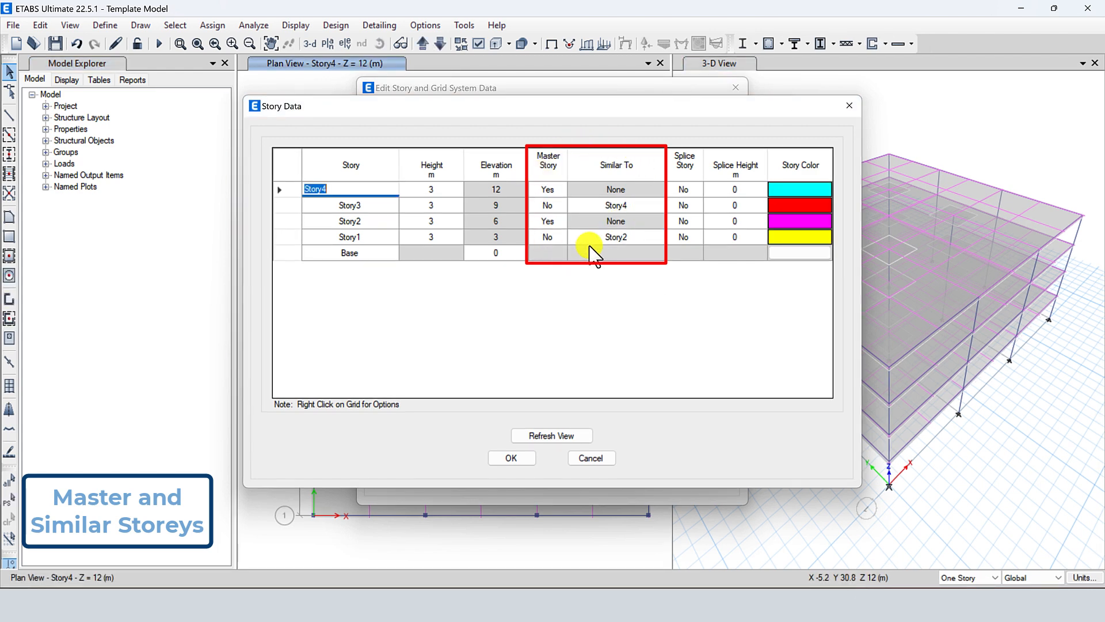
left_click(509, 458)
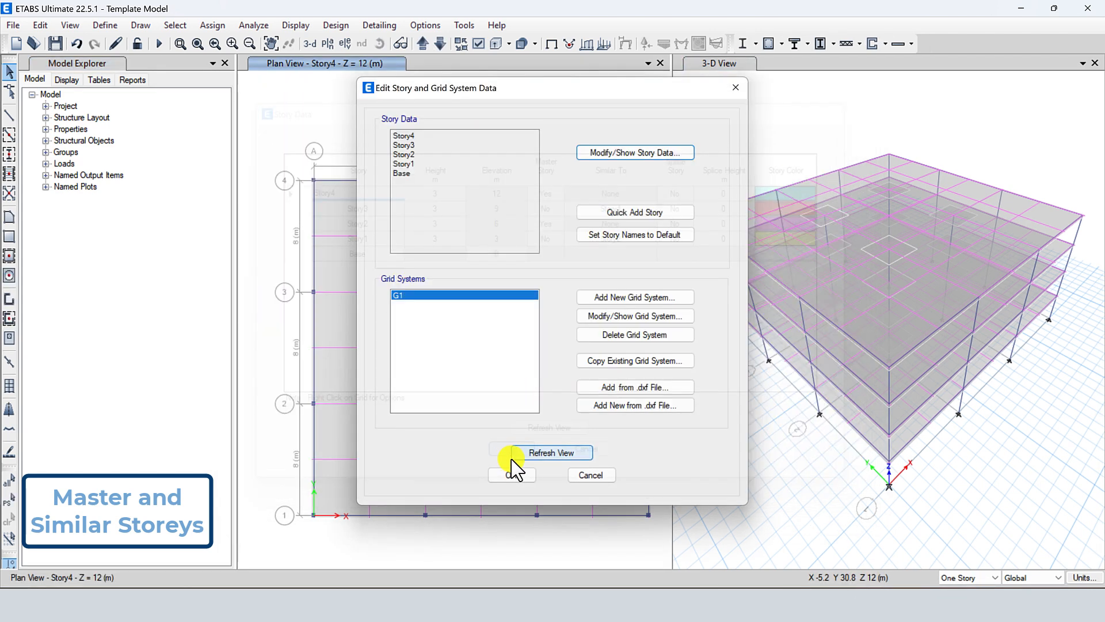
left_click(514, 474)
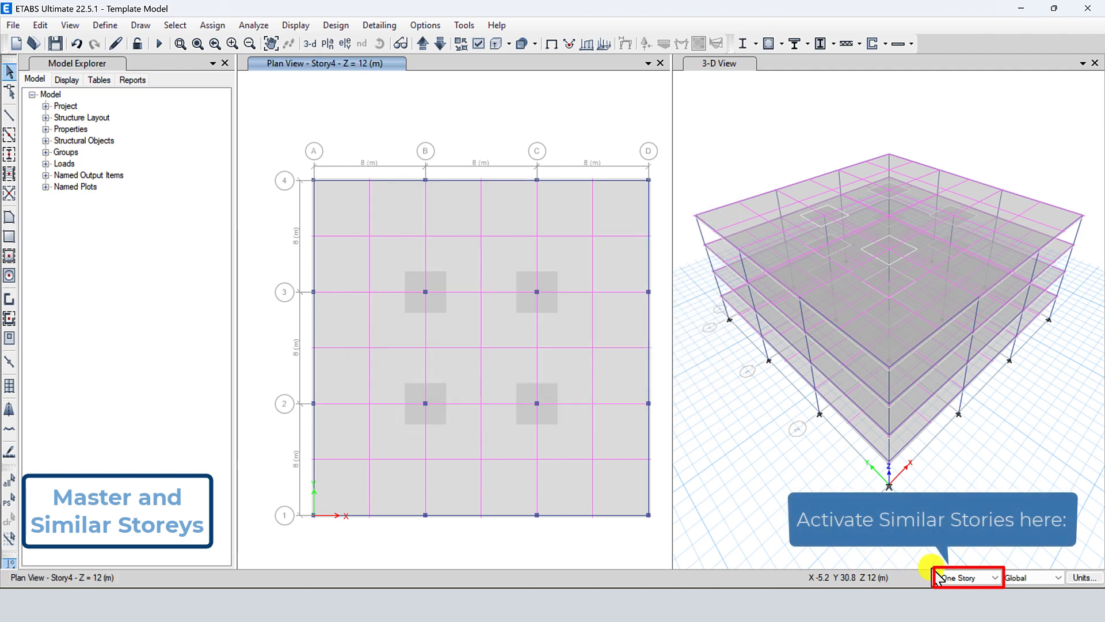
Step: Set the story scope for drawing and selection to Similar Stories
left_click(959, 578)
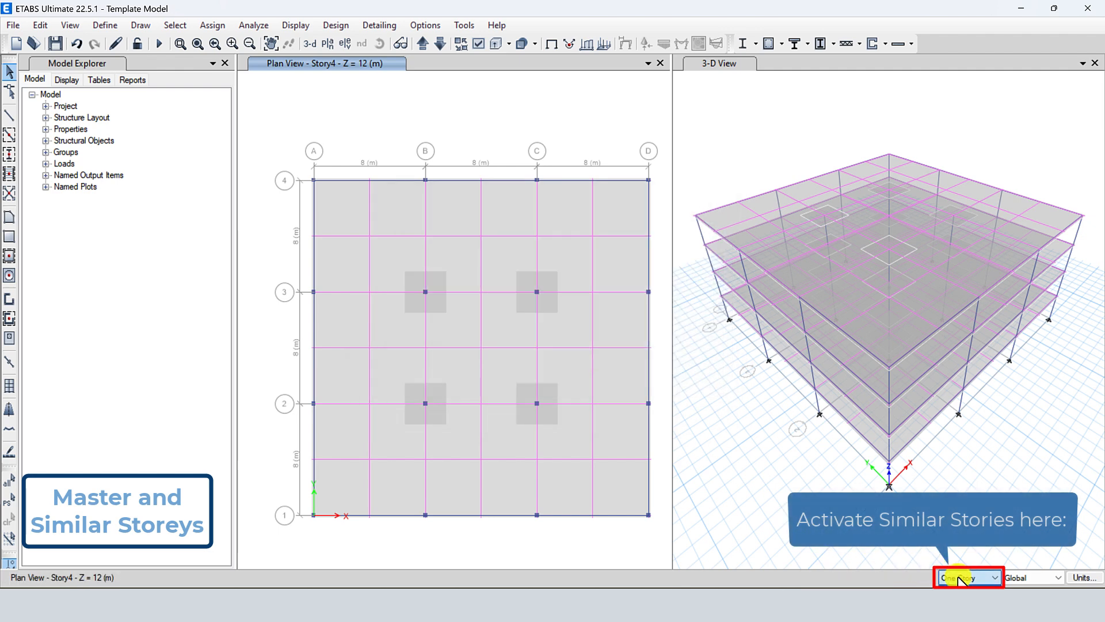
left_click(962, 609)
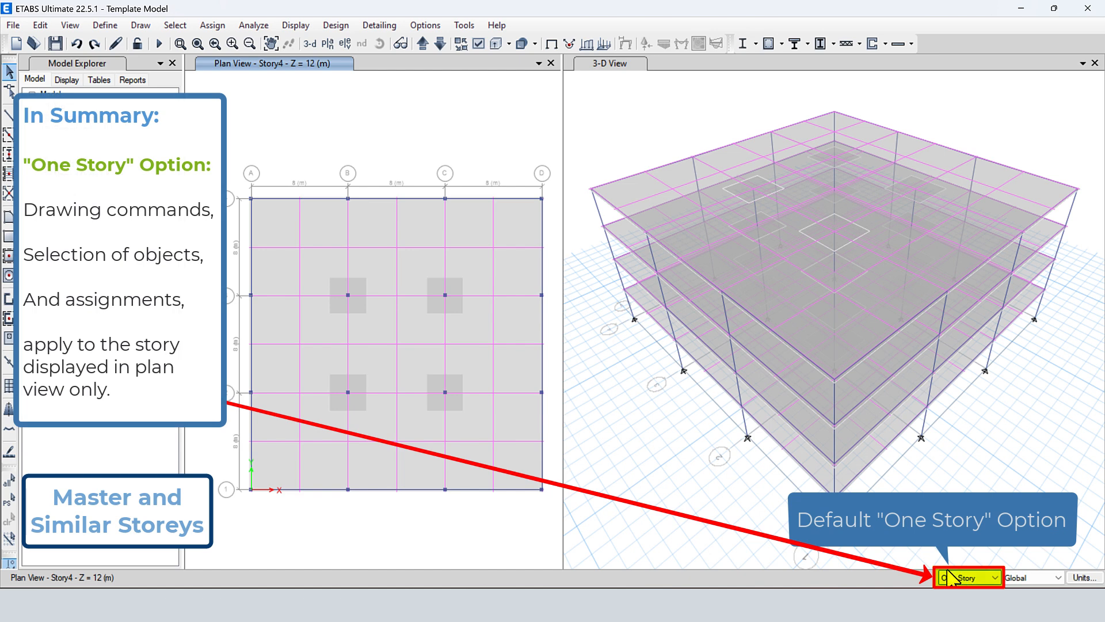
Step: Draw a chain of four connected frame lines on the Story4 plan with One Story active, and window-select the whole plan
left_click(8, 115)
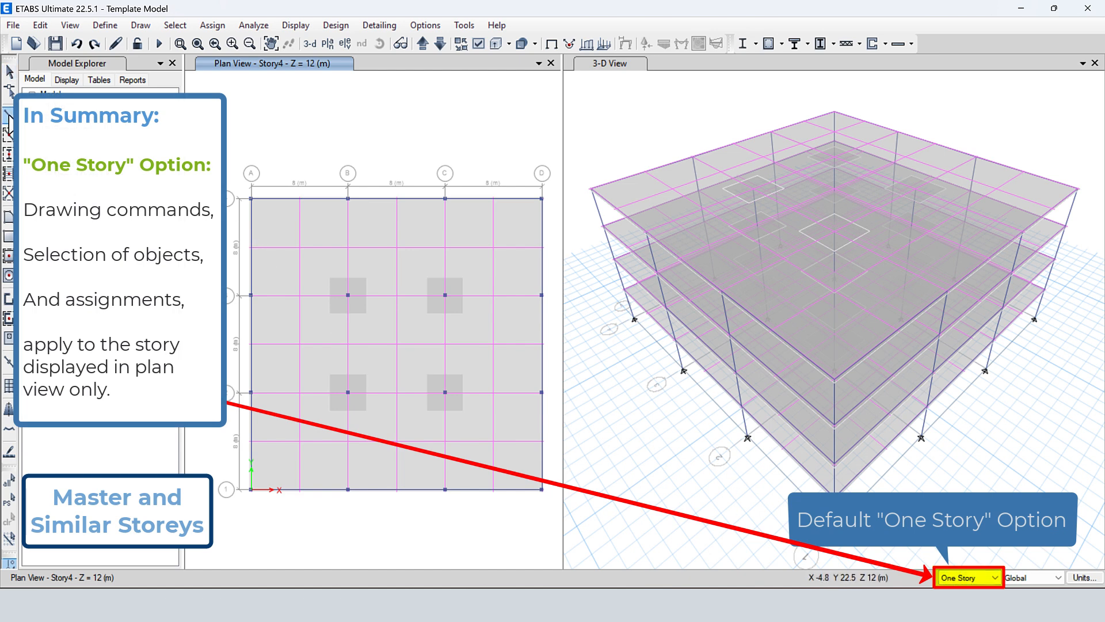
double_click(361, 247)
left_click(475, 308)
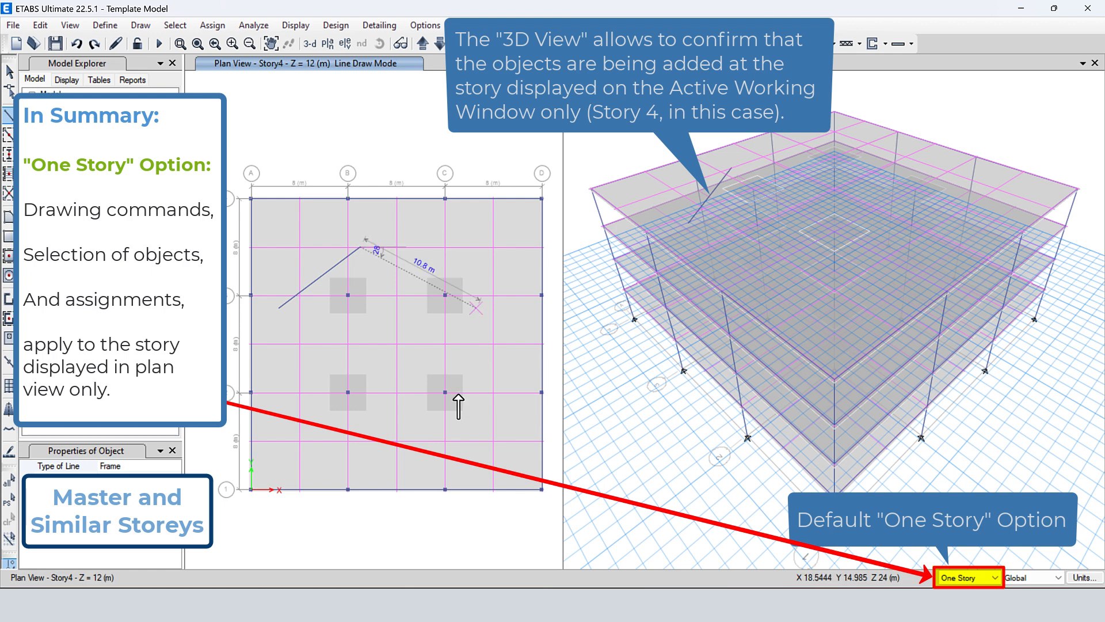
left_click(362, 423)
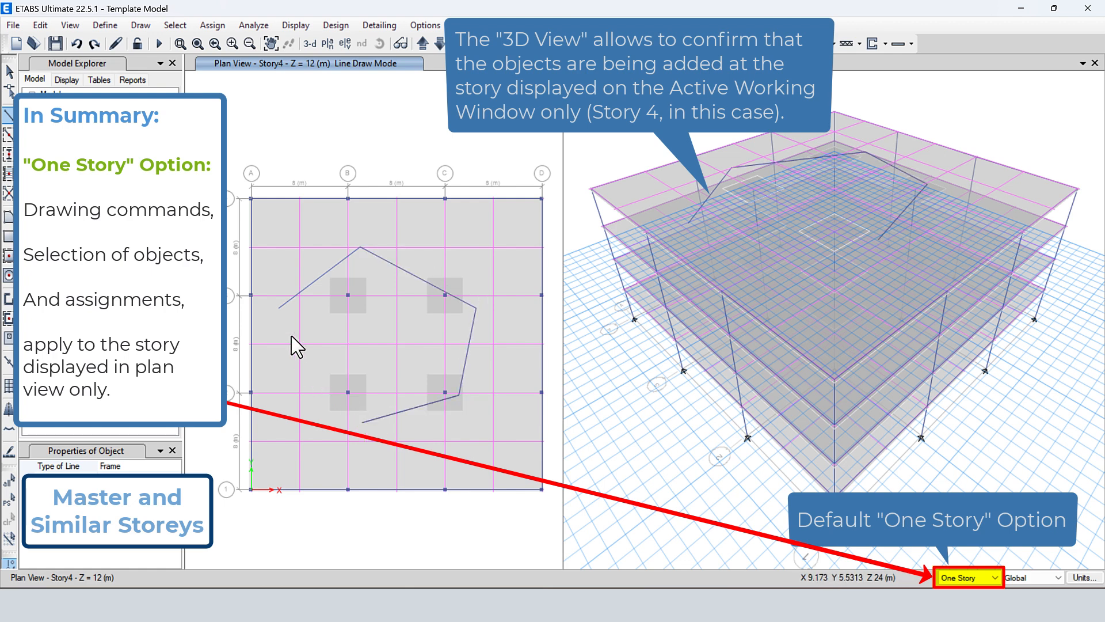
key("Escape")
left_click_drag(221, 176, 553, 518)
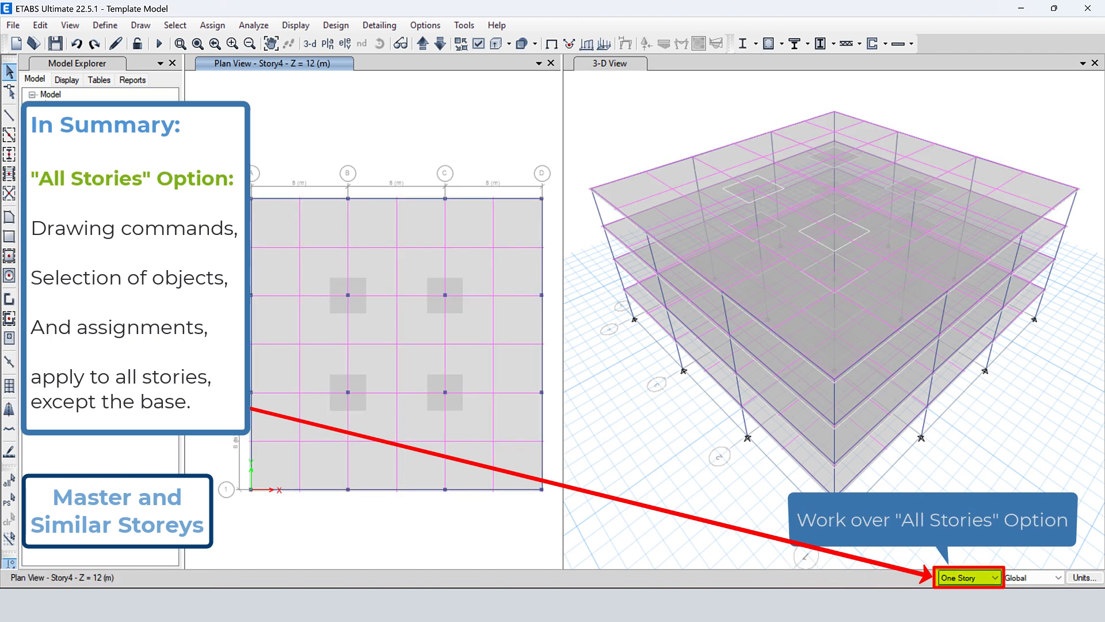
Step: Draw a chain of five connected pier walls on the Story4 plan with All Stories active, and window-select the whole plan
left_click(958, 600)
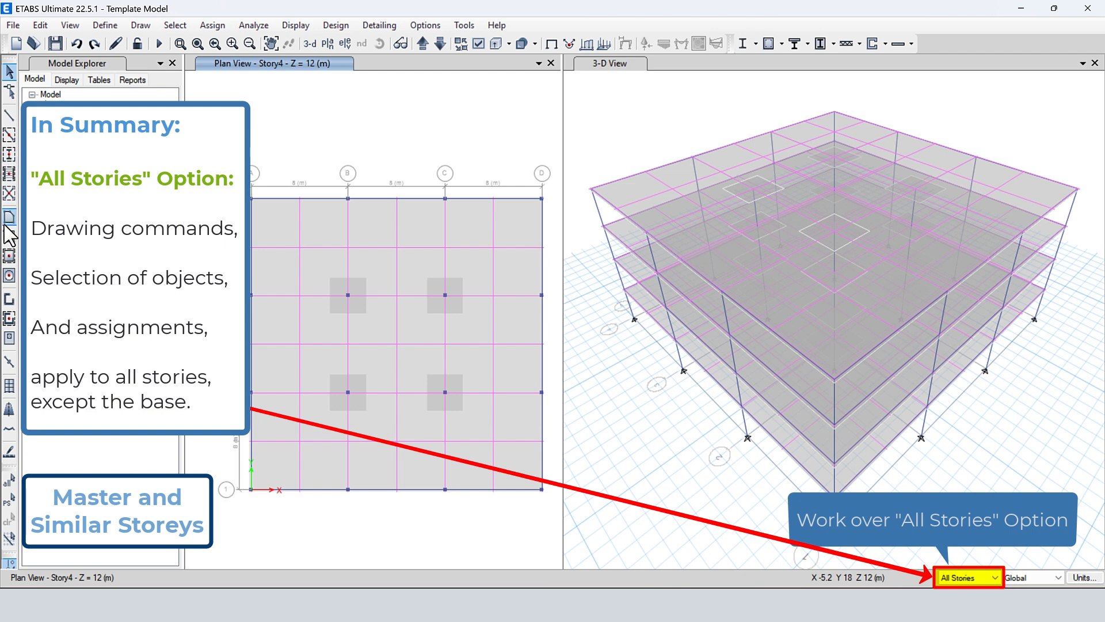
left_click(9, 298)
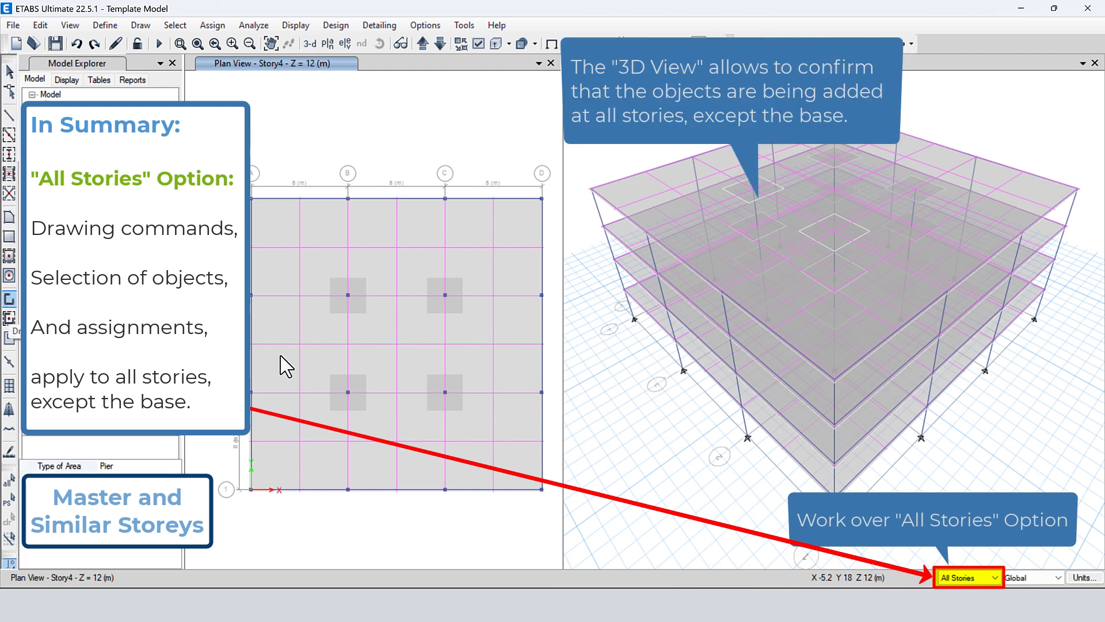
left_click(282, 354)
double_click(318, 296)
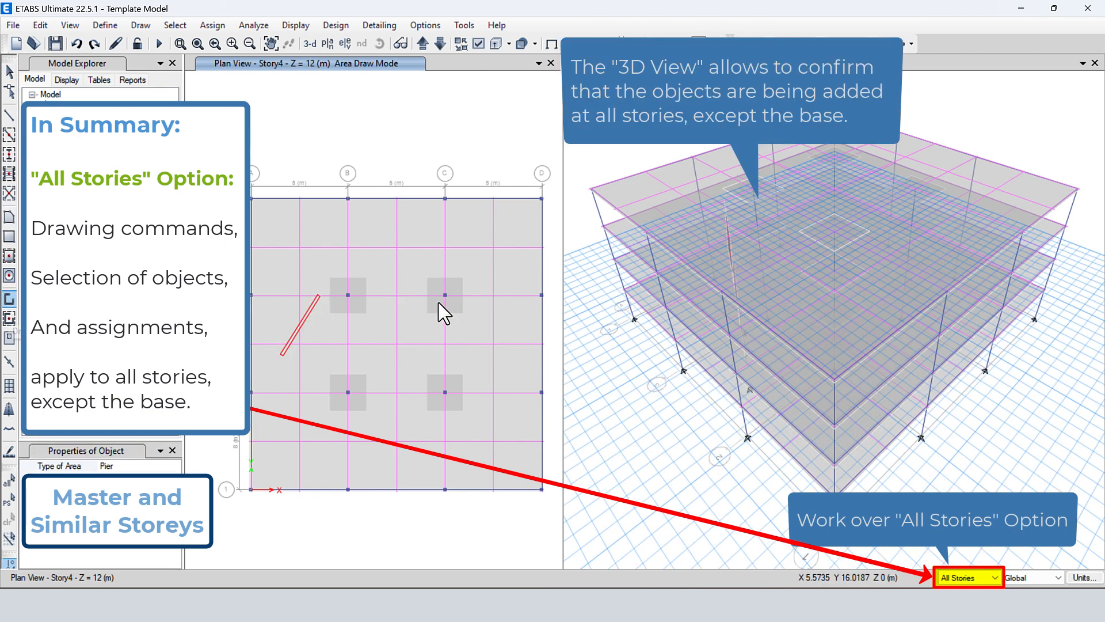
double_click(422, 308)
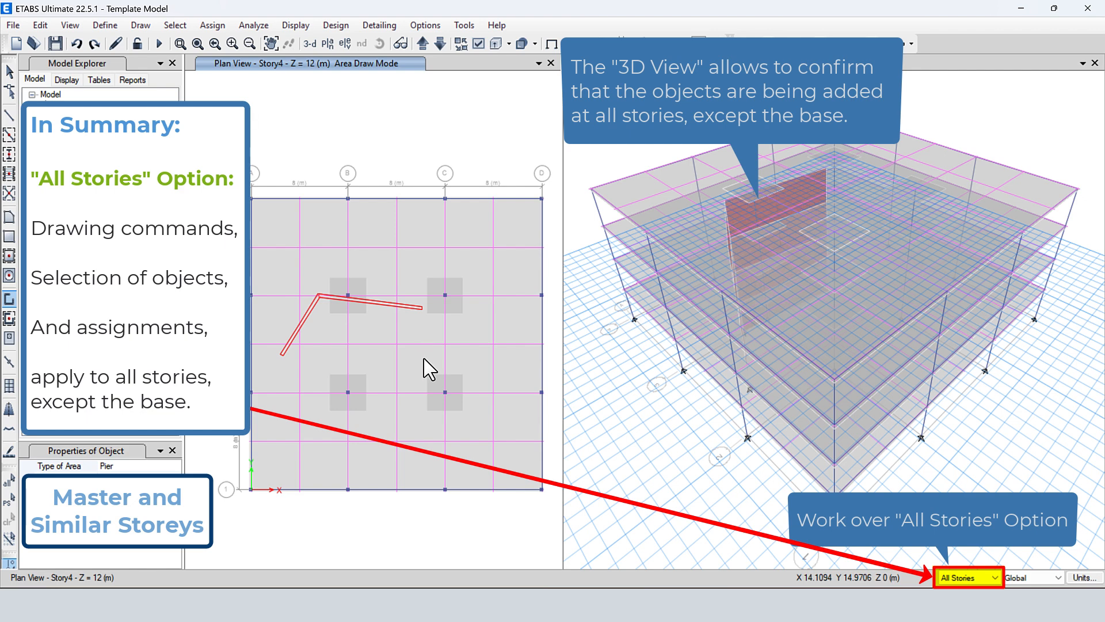
left_click(424, 357)
double_click(402, 411)
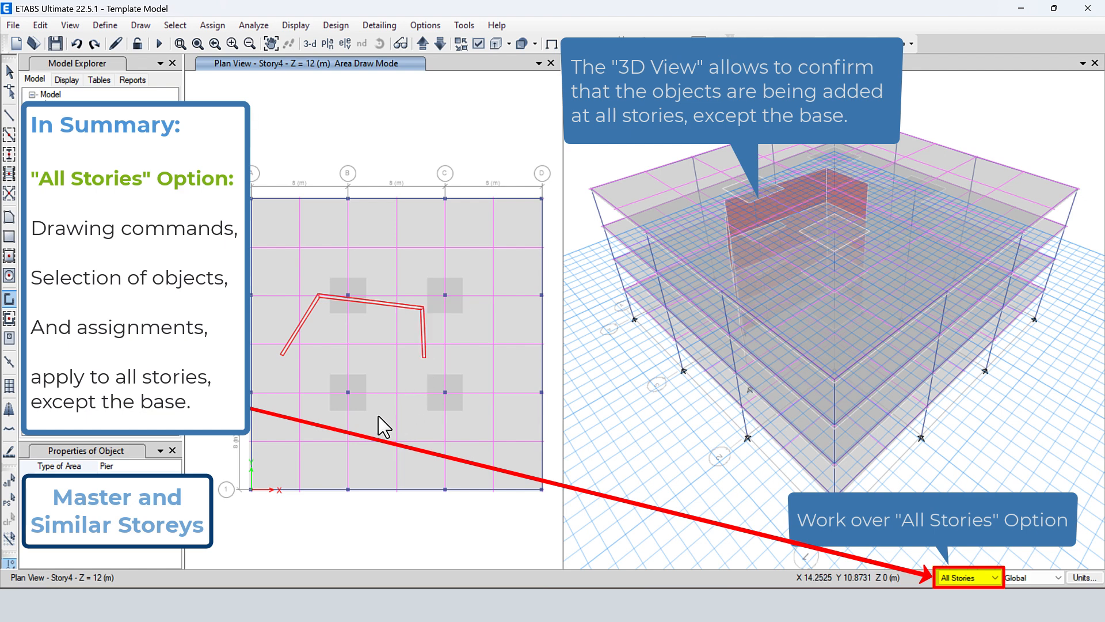
left_click(347, 424)
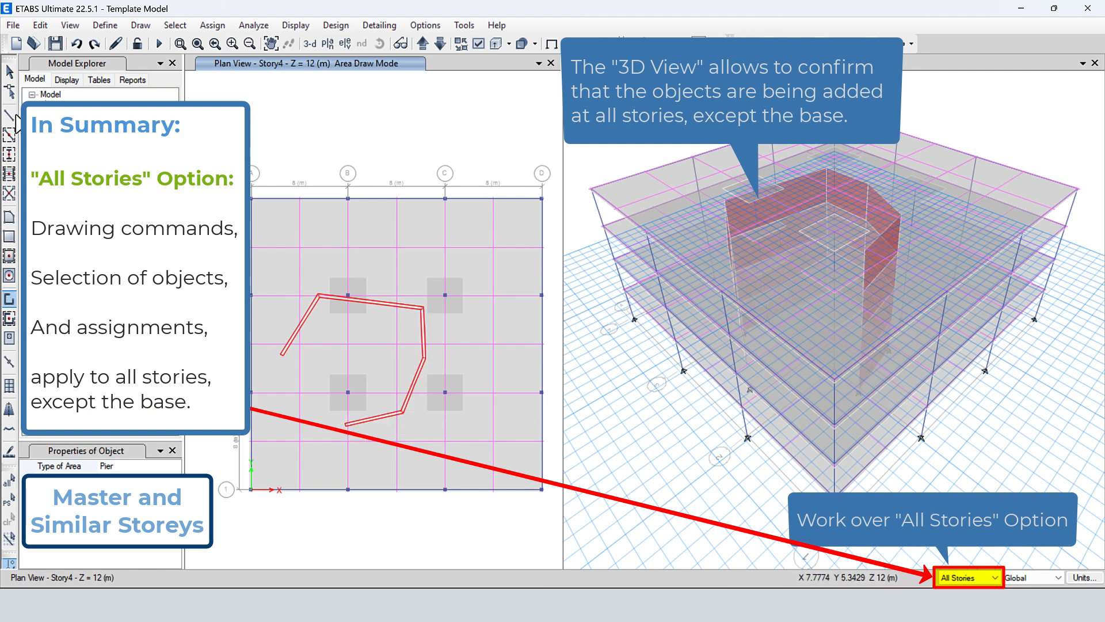
left_click(9, 71)
left_click_drag(210, 168, 547, 514)
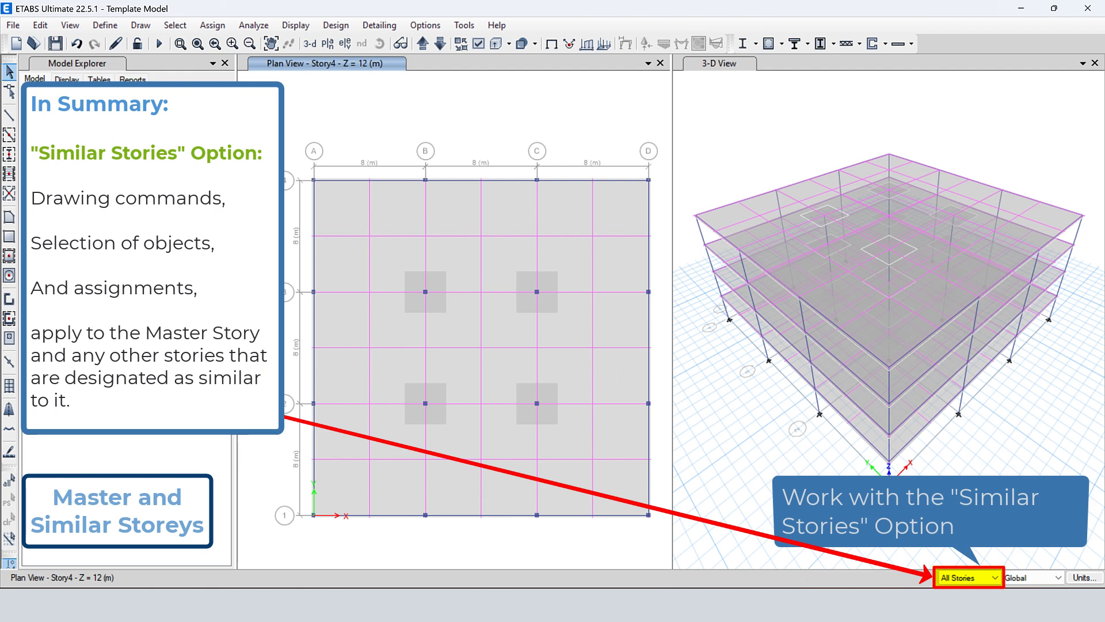
Step: Draw a chain of three connected pier walls on the Story4 plan with Similar Stories active, and window-select the whole plan
left_click(962, 607)
left_click(9, 299)
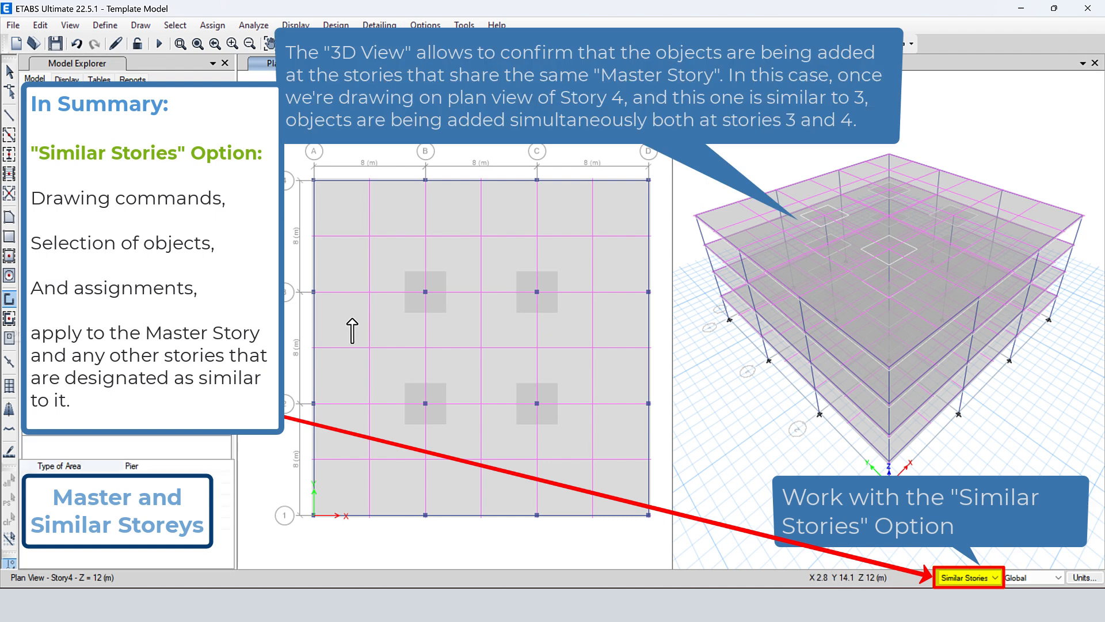
left_click(352, 317)
left_click(439, 243)
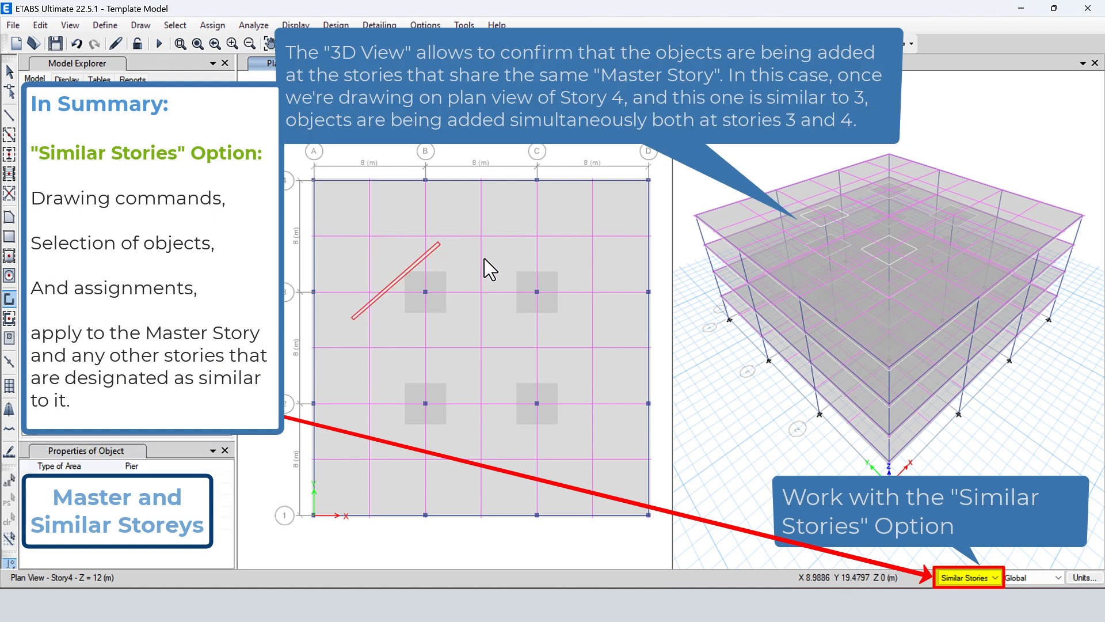
left_click(557, 299)
left_click(478, 373)
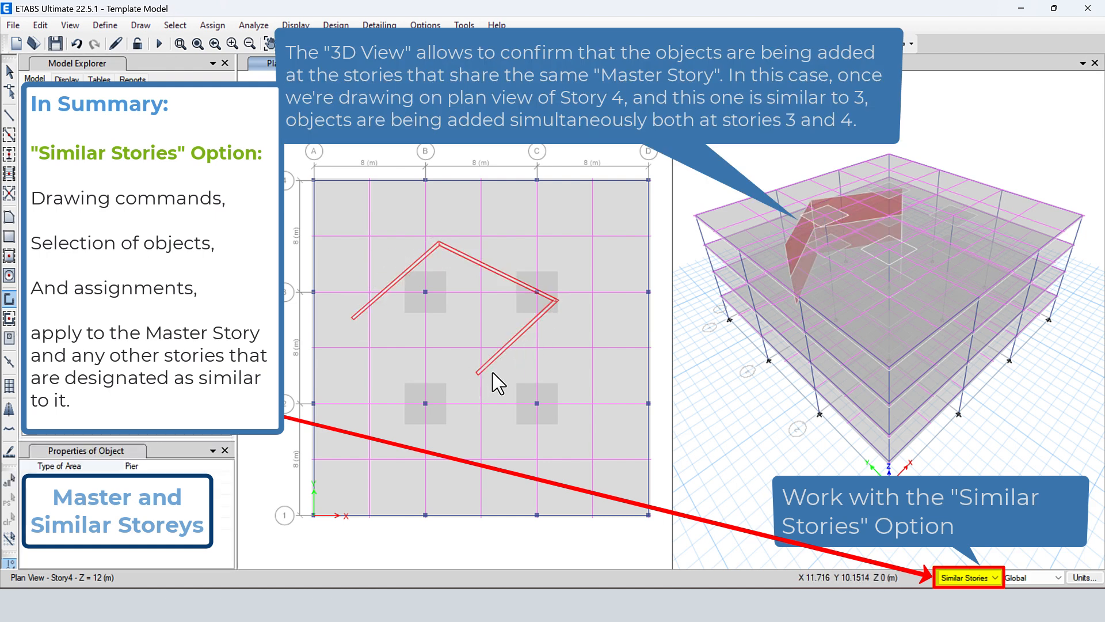
left_click(9, 72)
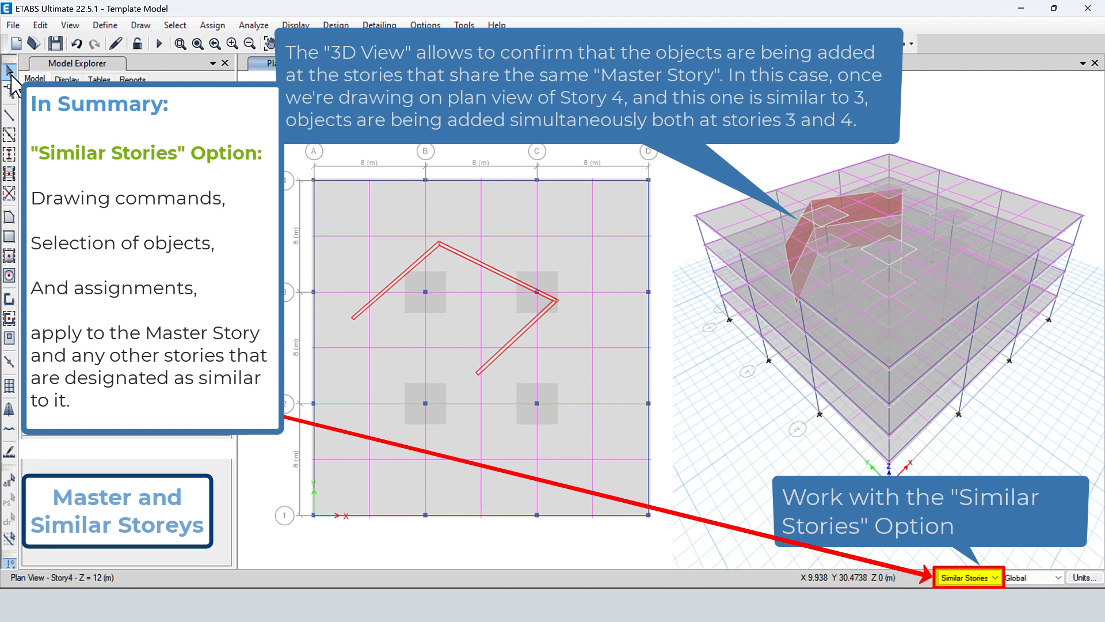
left_click_drag(287, 162, 662, 532)
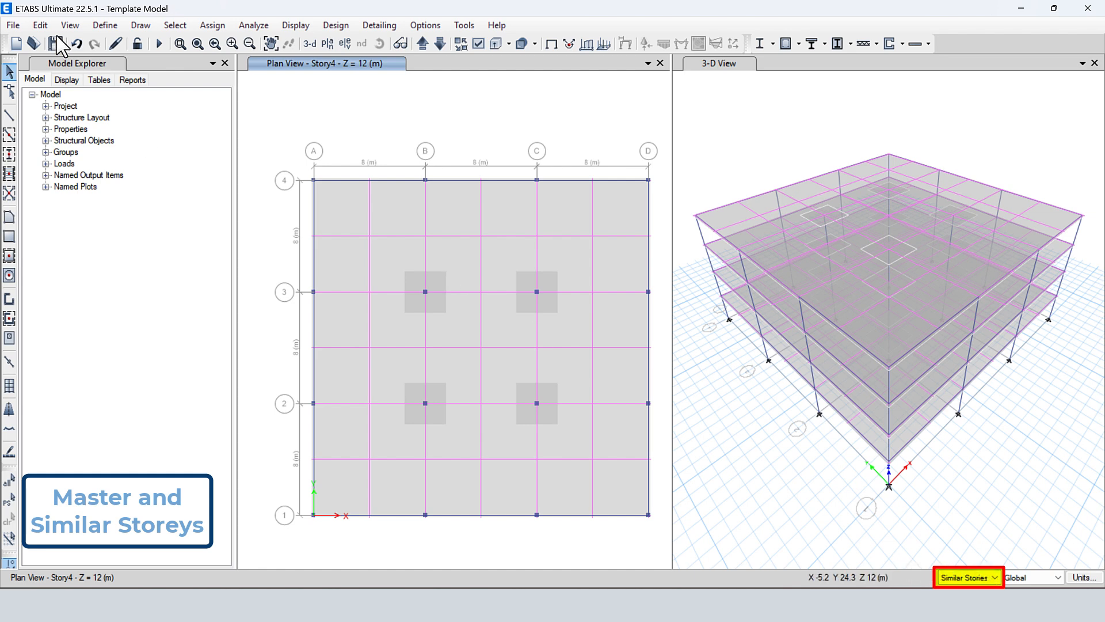
Step: Open the story data to review the Master Story and Similar To assignments
left_click(40, 25)
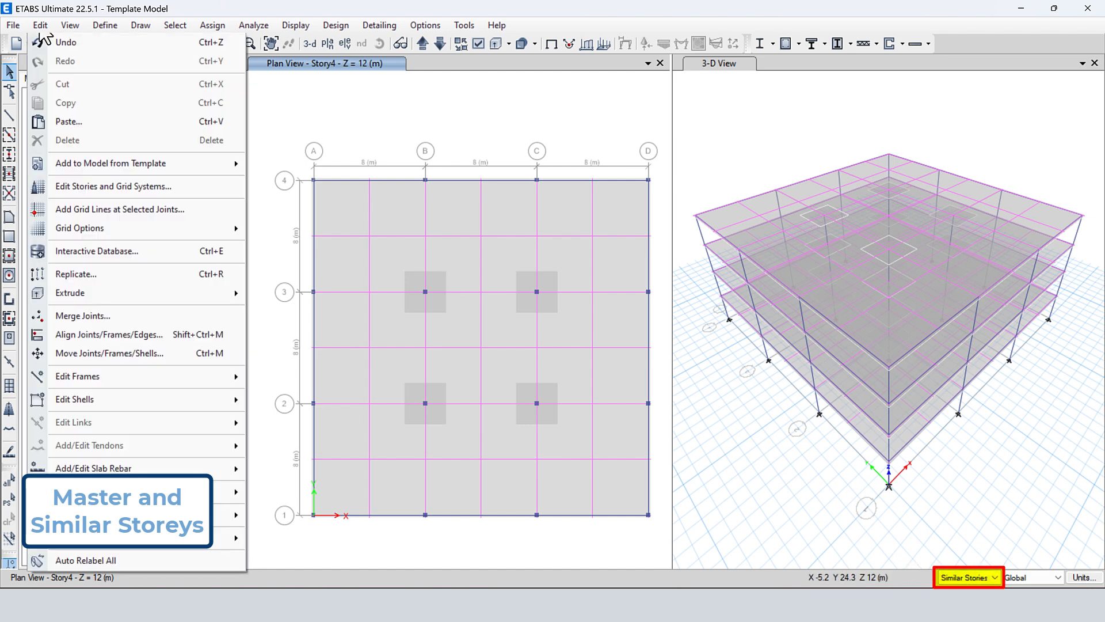
left_click(82, 186)
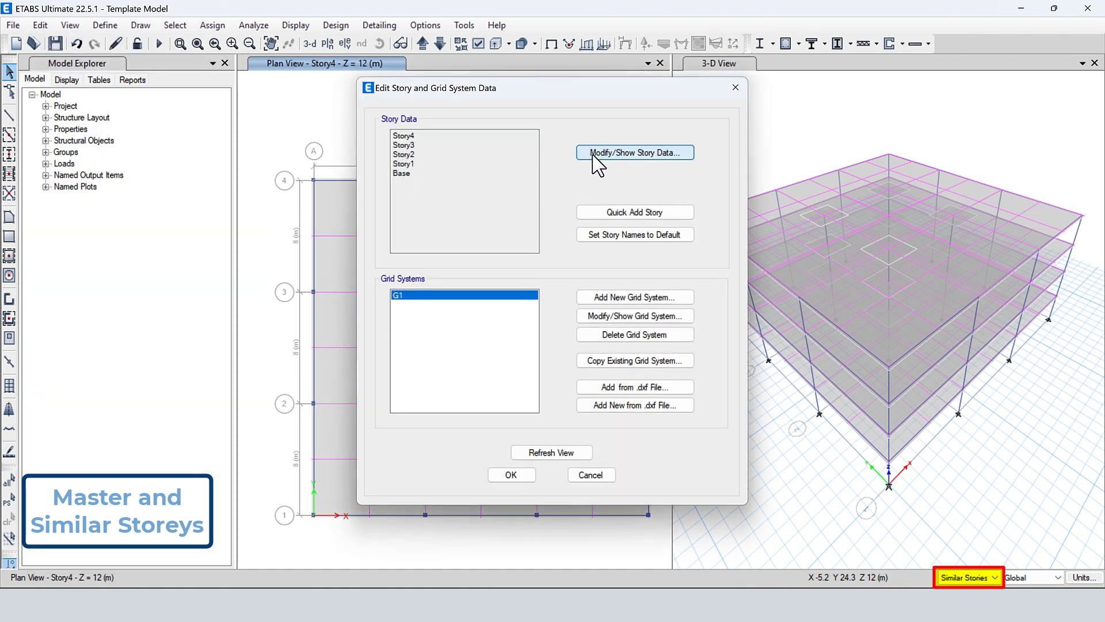
left_click(593, 152)
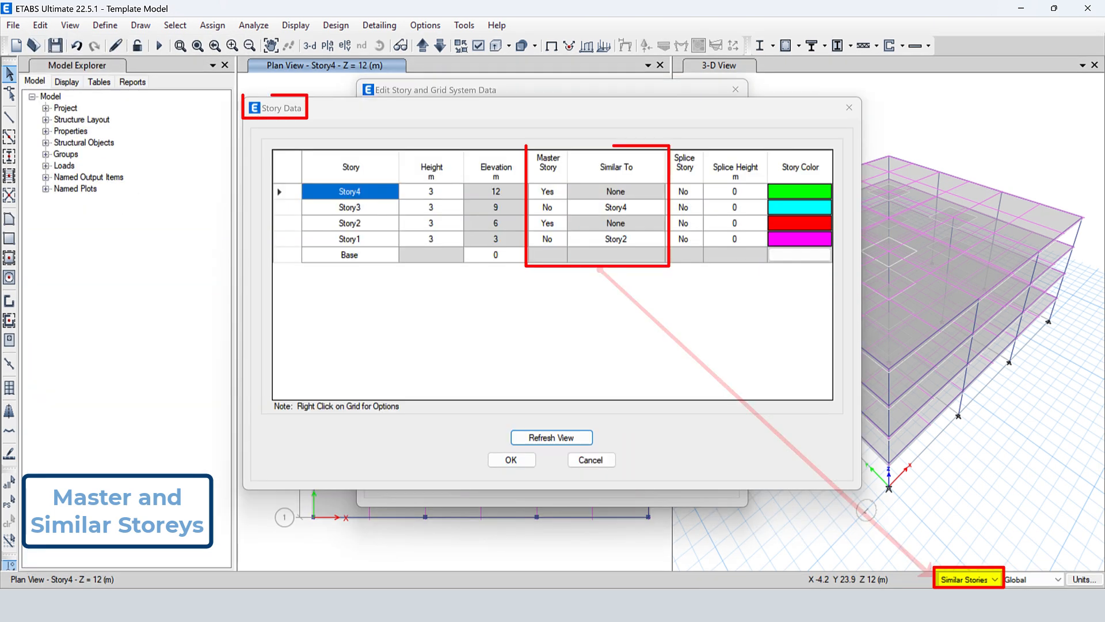
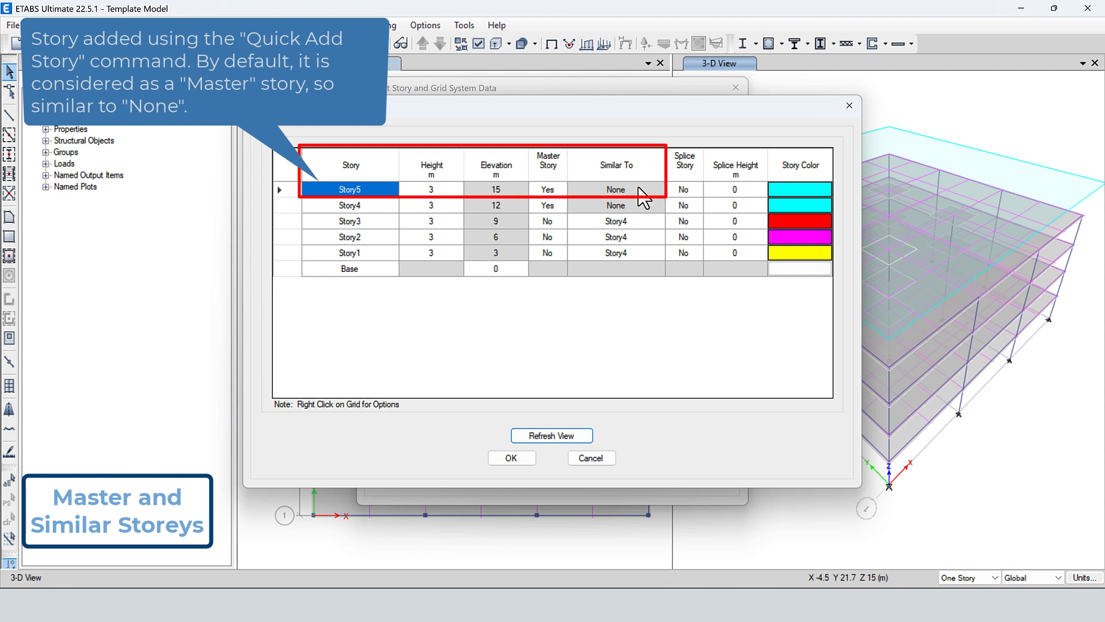
Step: Examine the Master Story choices for Story5, keeping Yes, and the Similar To choices for Story3
left_click(546, 189)
left_click(561, 189)
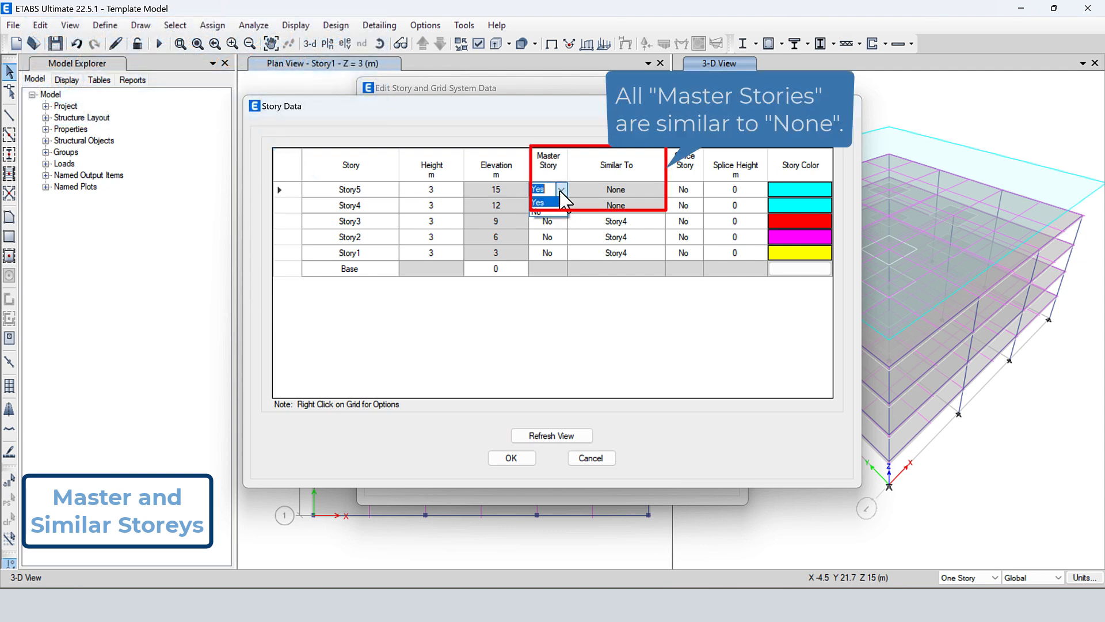
left_click(547, 203)
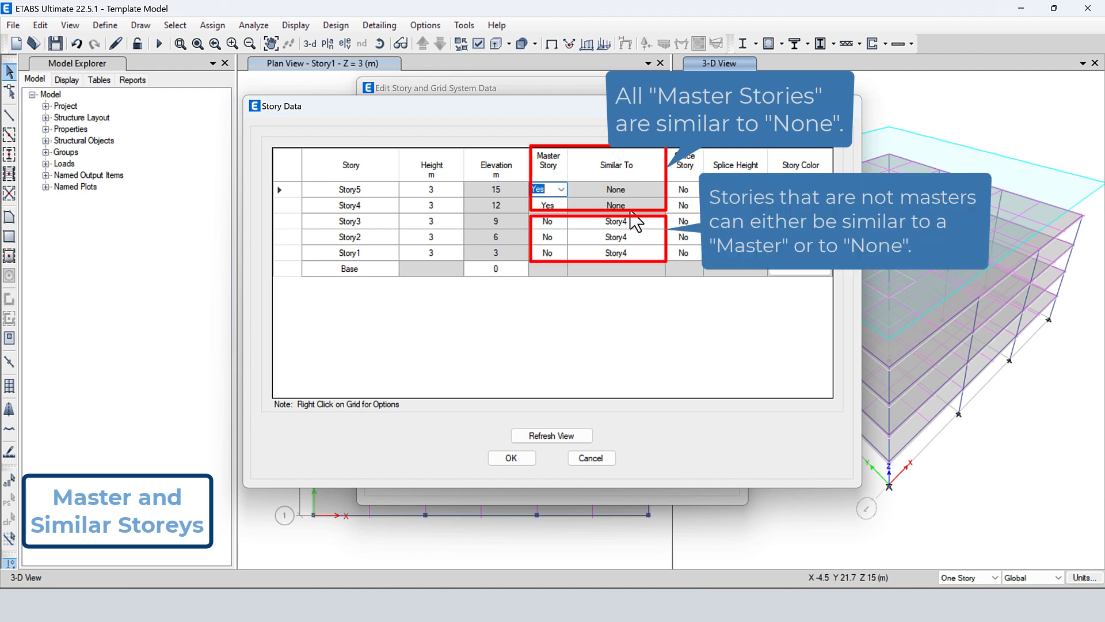
left_click(650, 222)
left_click(657, 221)
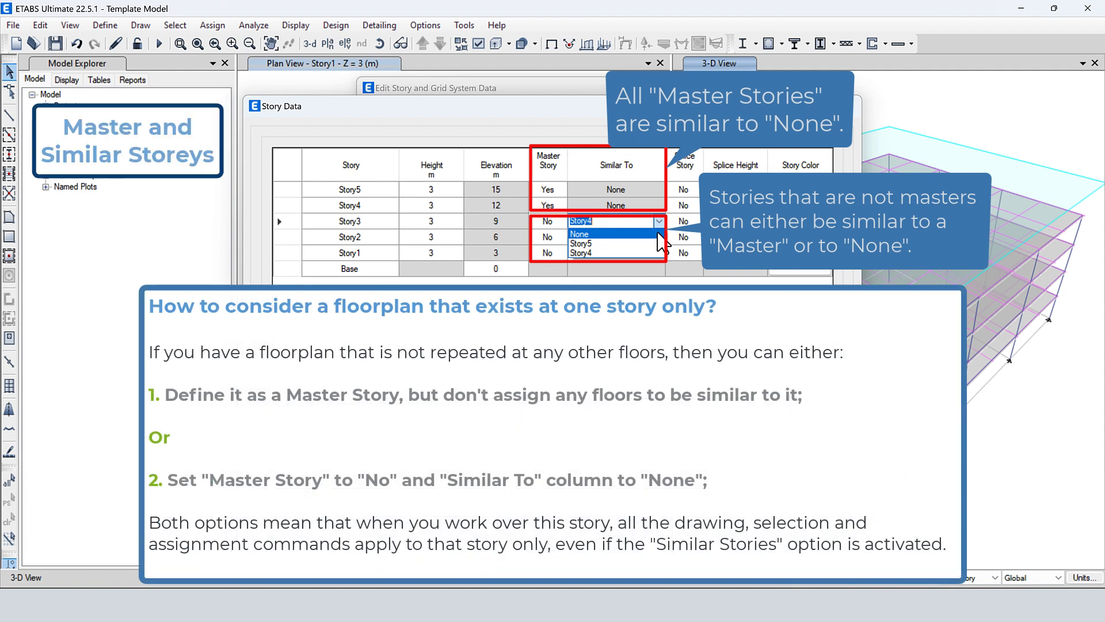
left_click(660, 225)
left_click(659, 223)
left_click(658, 300)
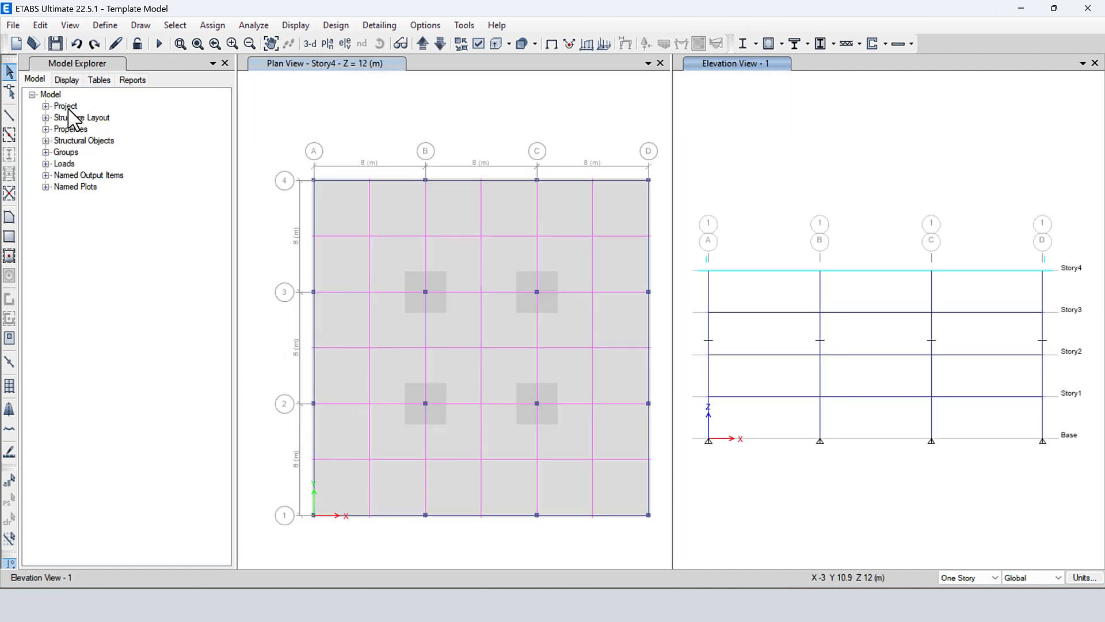
Step: Open the story data and examine the Splice Story choices for Story3, keeping No
left_click(40, 25)
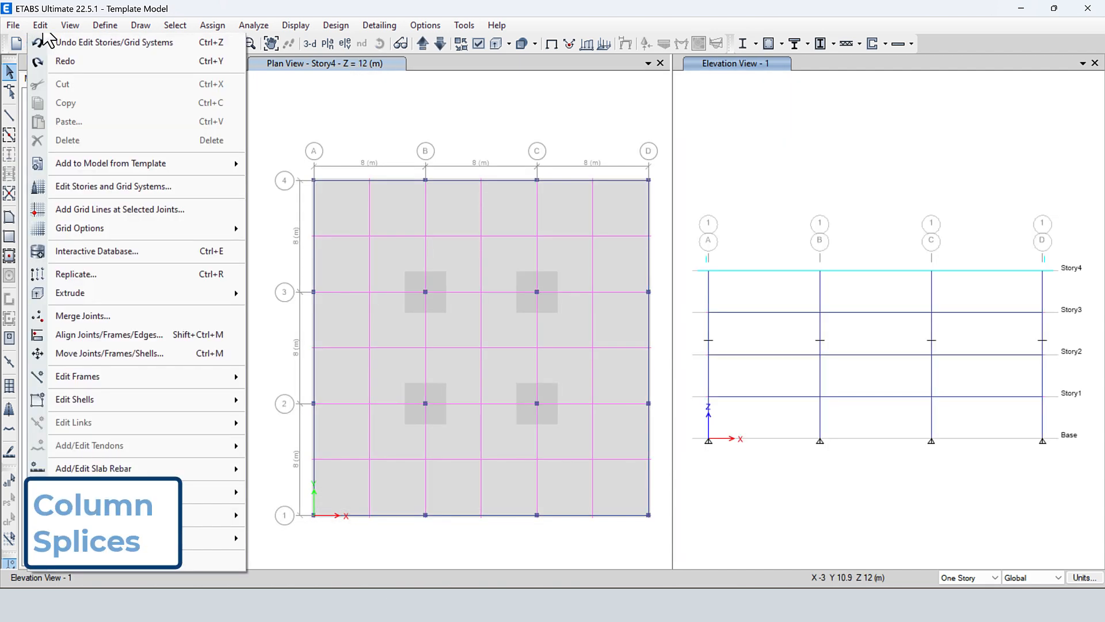
left_click(107, 187)
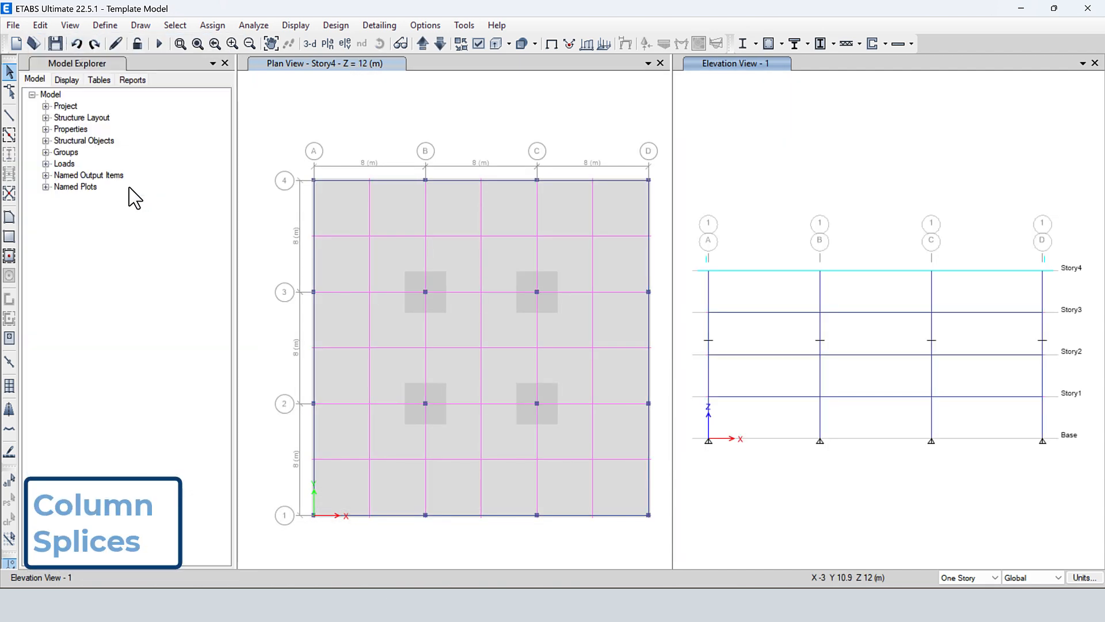
left_click(634, 154)
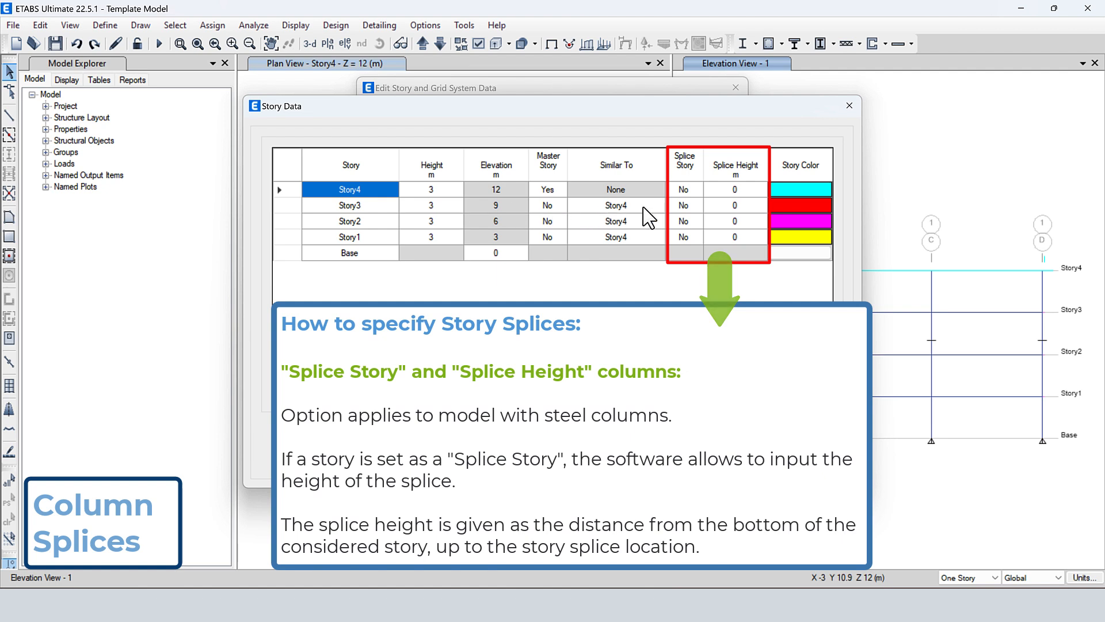
left_click(696, 206)
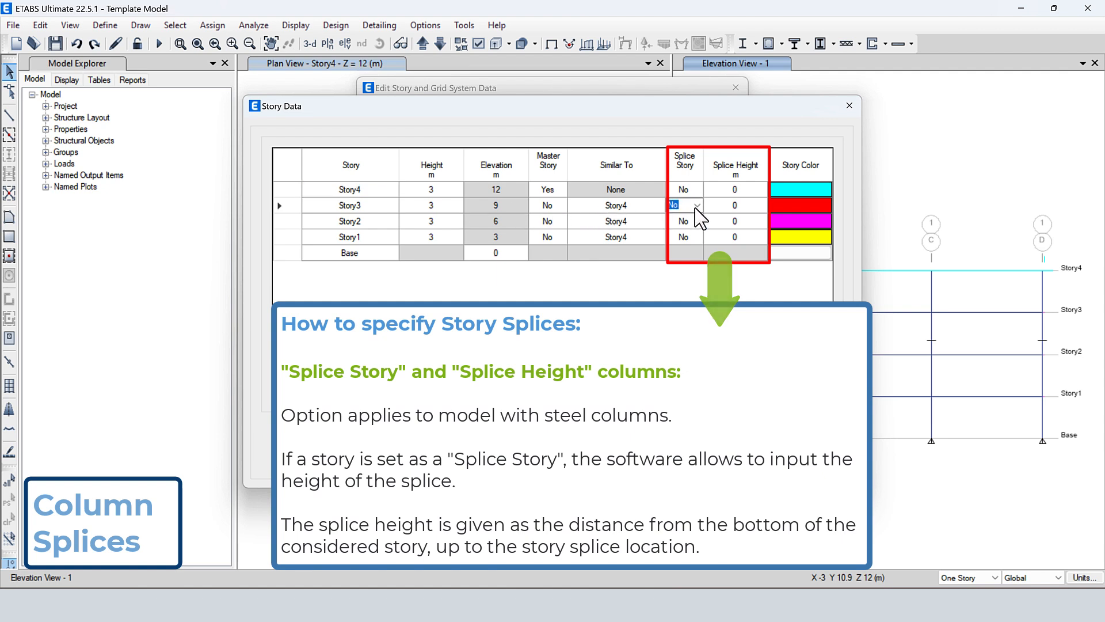
left_click(697, 206)
left_click(698, 228)
left_click(698, 206)
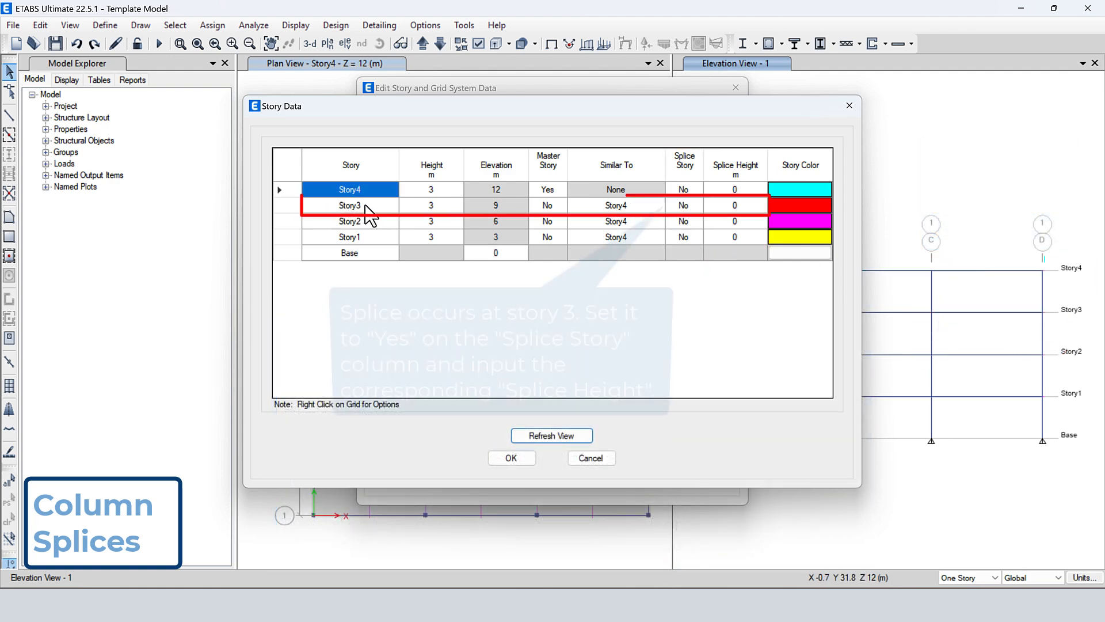
Step: Set Story3 as a splice story with a splice height of 1 m and accept the story data
left_click(685, 206)
left_click(697, 205)
left_click(675, 219)
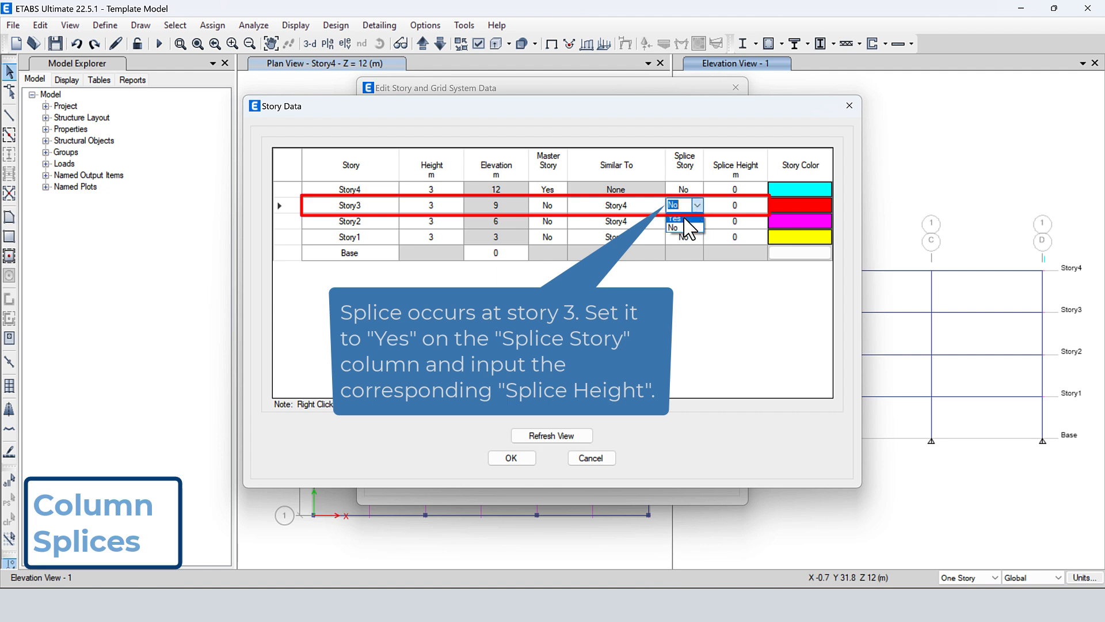
left_click(720, 207)
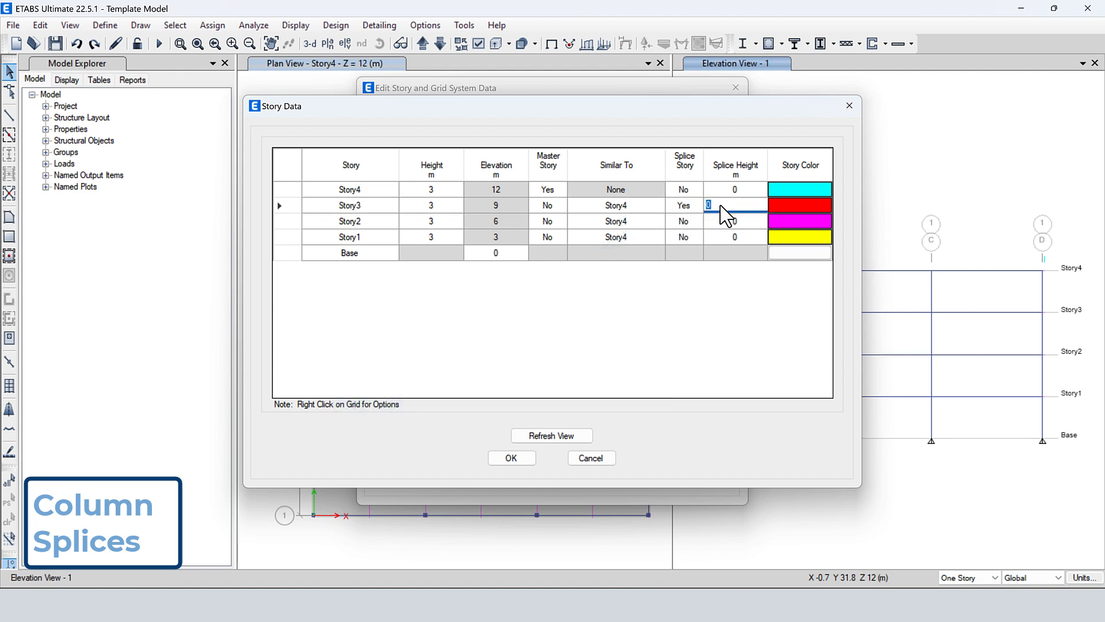
type("1")
left_click(517, 461)
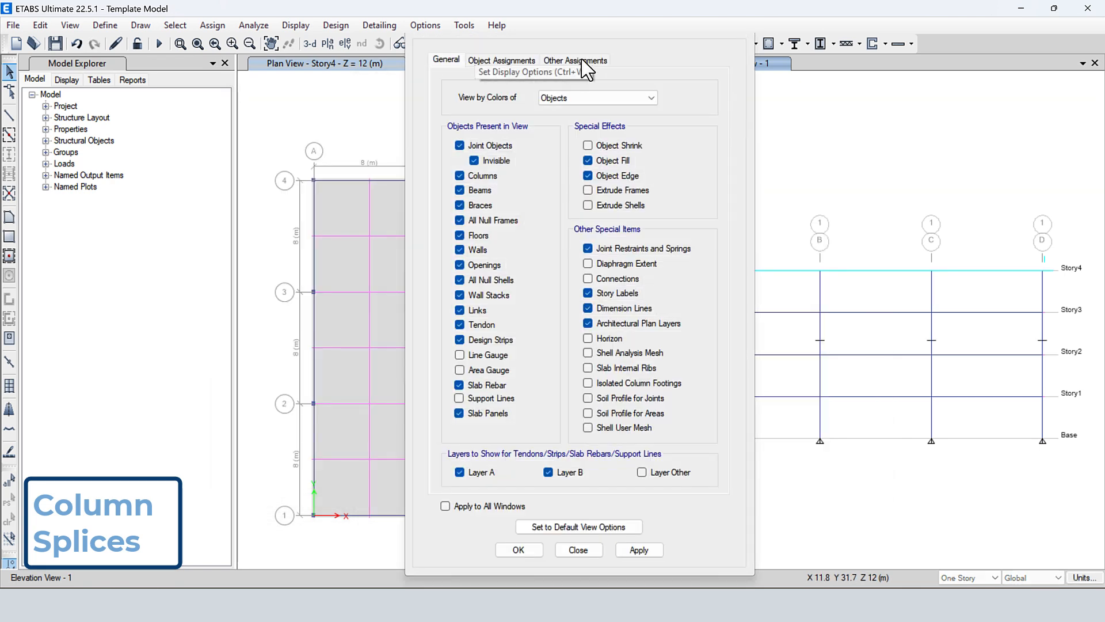
Step: Show the object assignment display options to check the Column Splices setting for the elevation view
left_click_drag(592, 29, 454, 26)
left_click(389, 61)
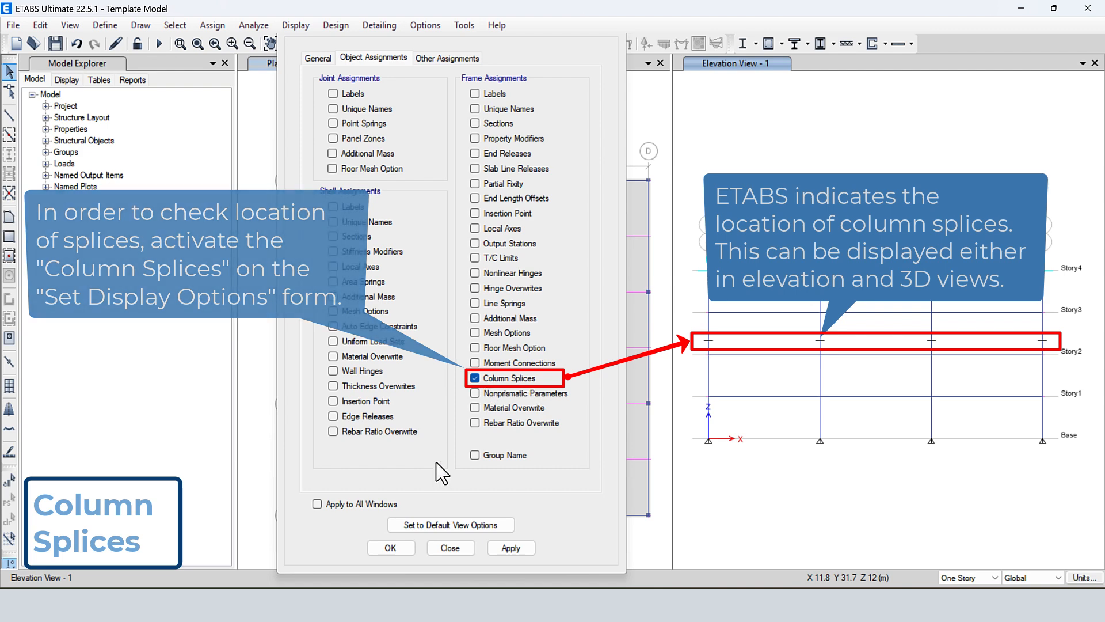
Step: Accept the display options with Column Splices on, and set the Story4 colour to bright green in the story data
left_click(409, 544)
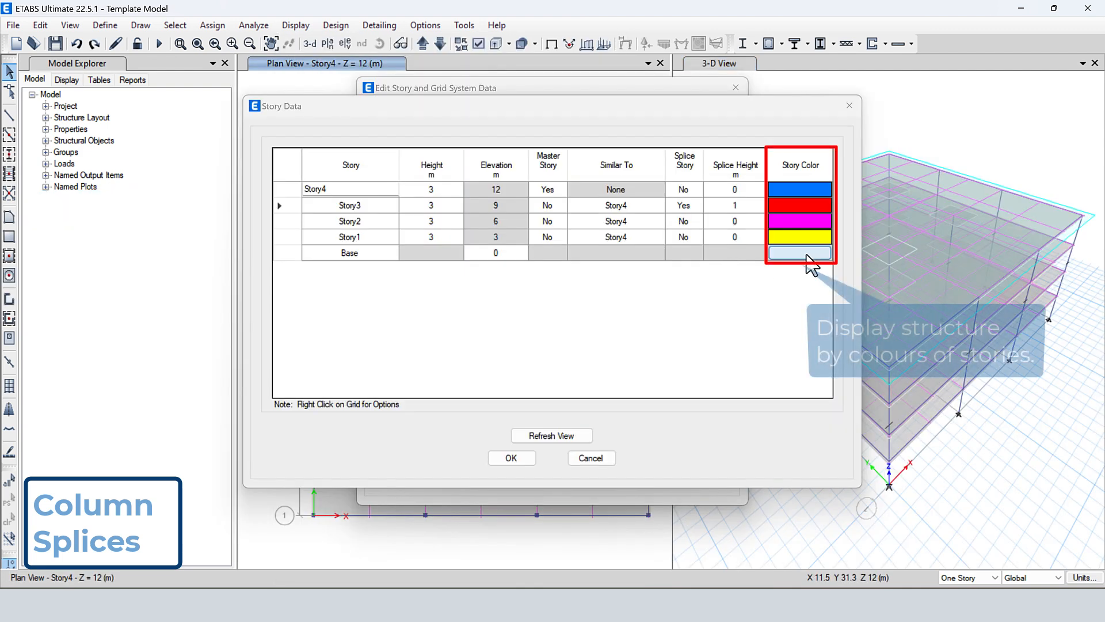
left_click(793, 190)
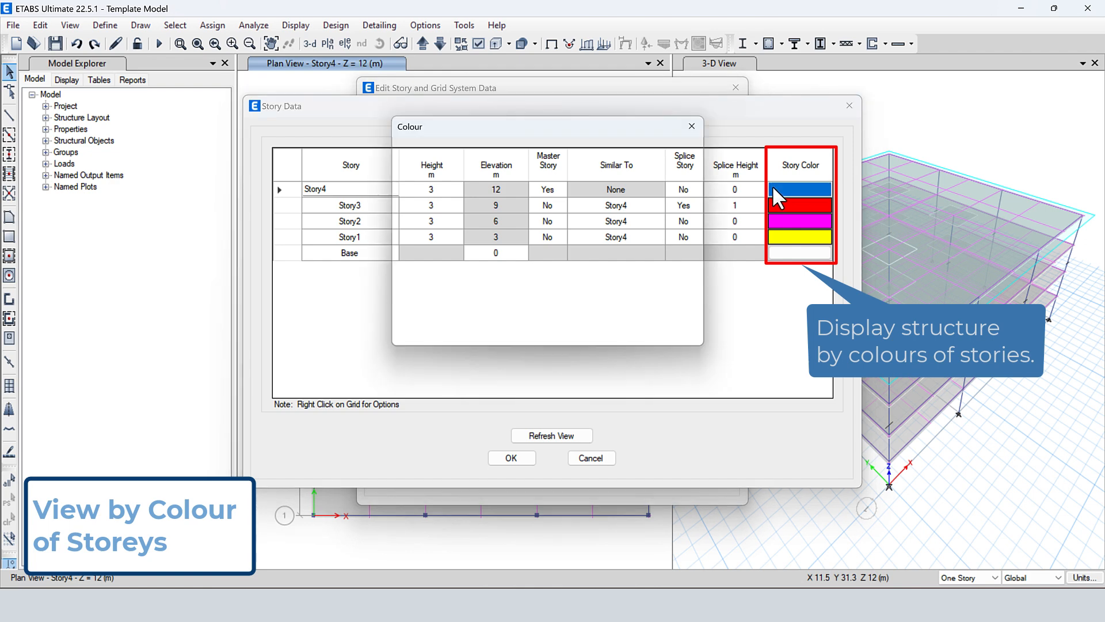
left_click(441, 178)
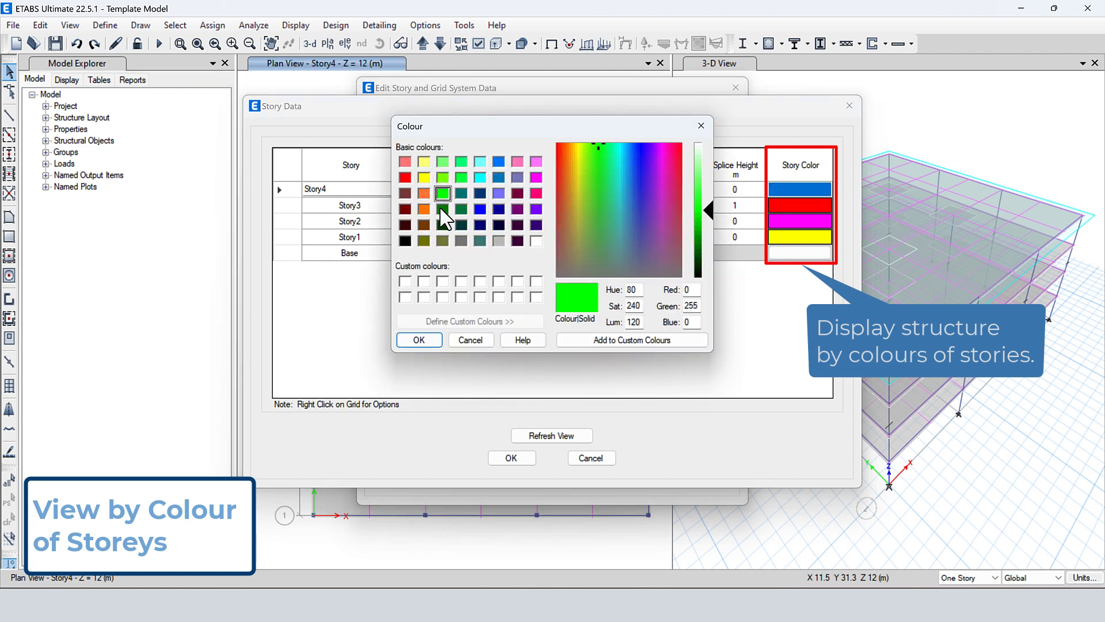
left_click(419, 340)
Step: Set the Story3 colour to cyan and accept both the story data and the story and grid system data
left_click(818, 204)
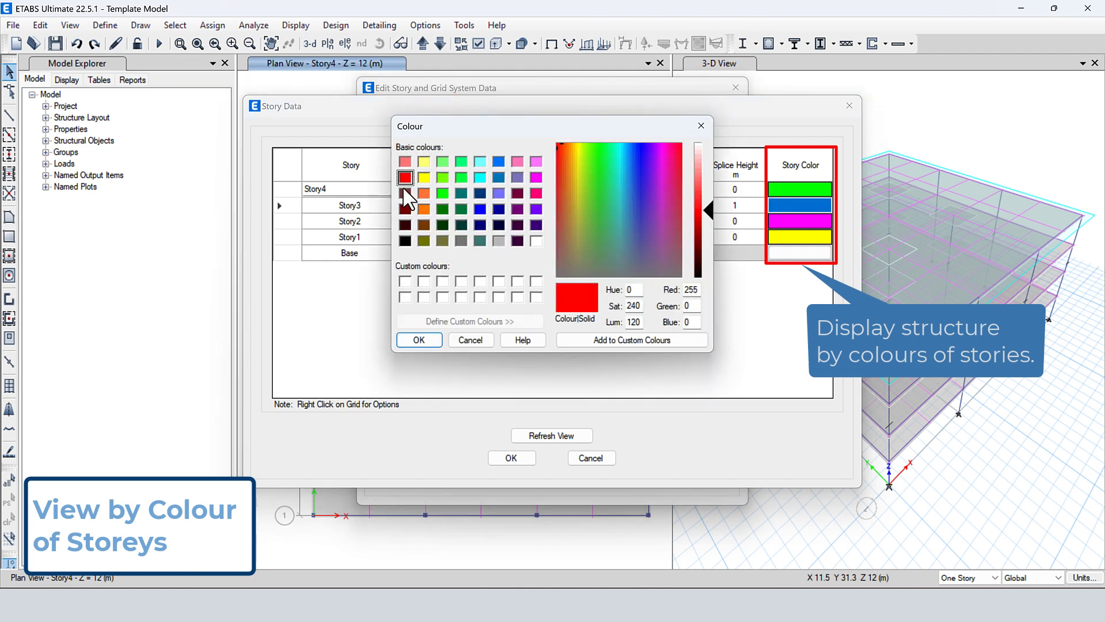
left_click(480, 177)
left_click(422, 339)
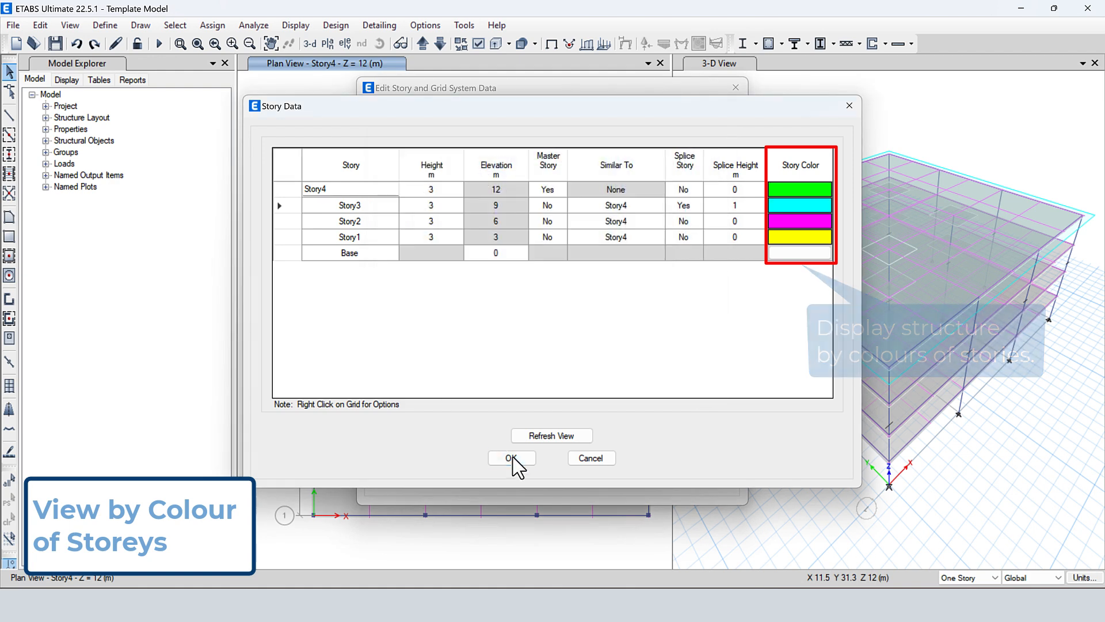
left_click(512, 458)
left_click(512, 475)
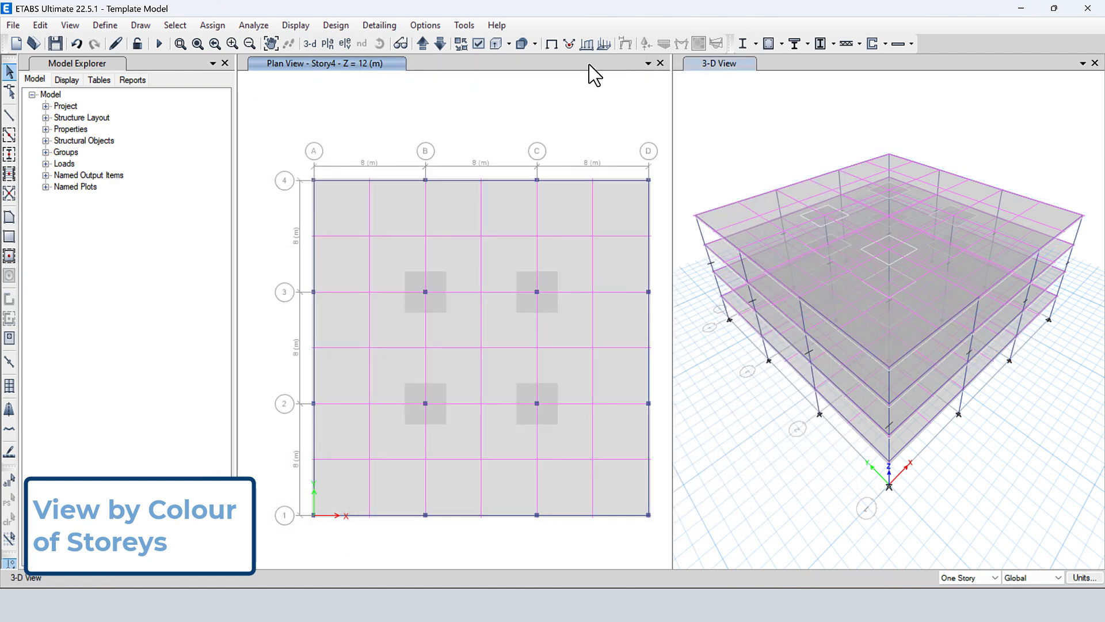
Step: Set the 3-D view to be displayed by colors of Stories and accept the display options
left_click(478, 44)
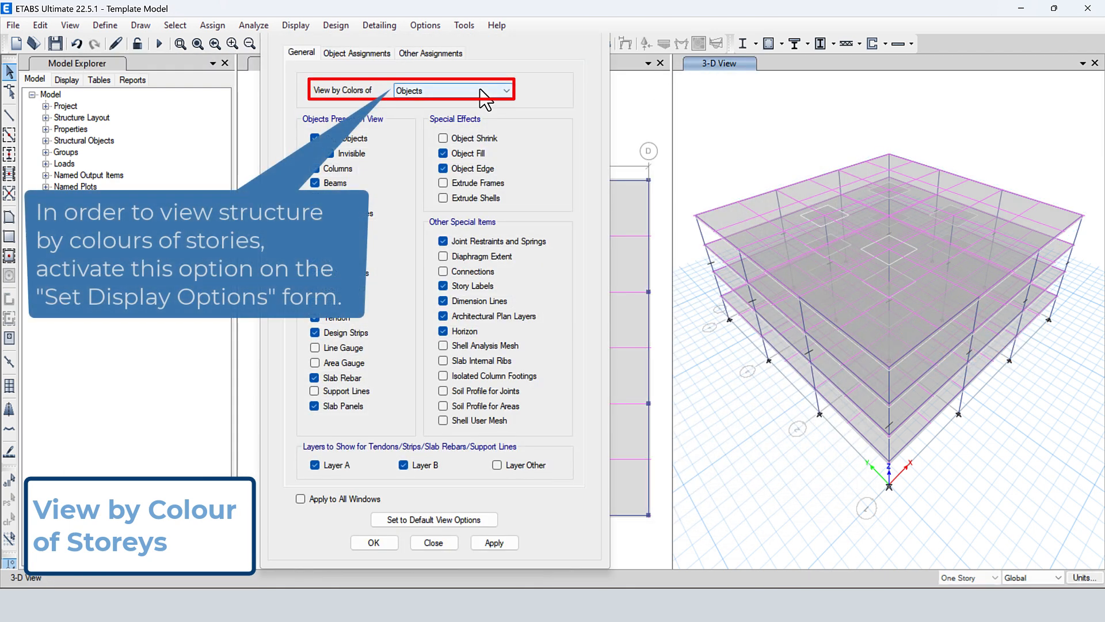
left_click(481, 91)
left_click(464, 169)
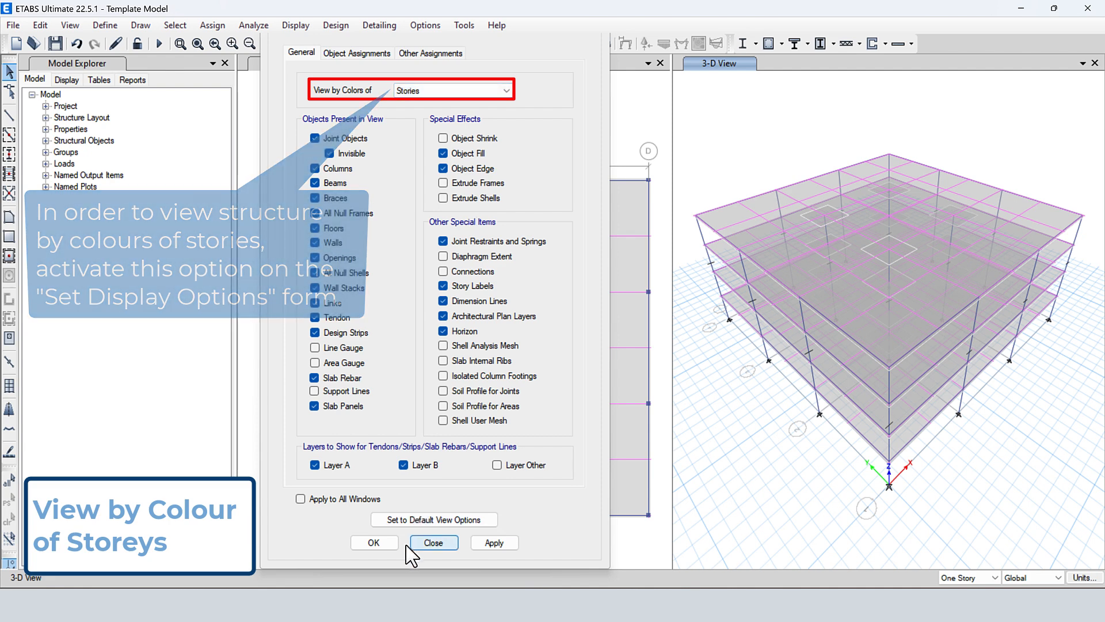
left_click(381, 544)
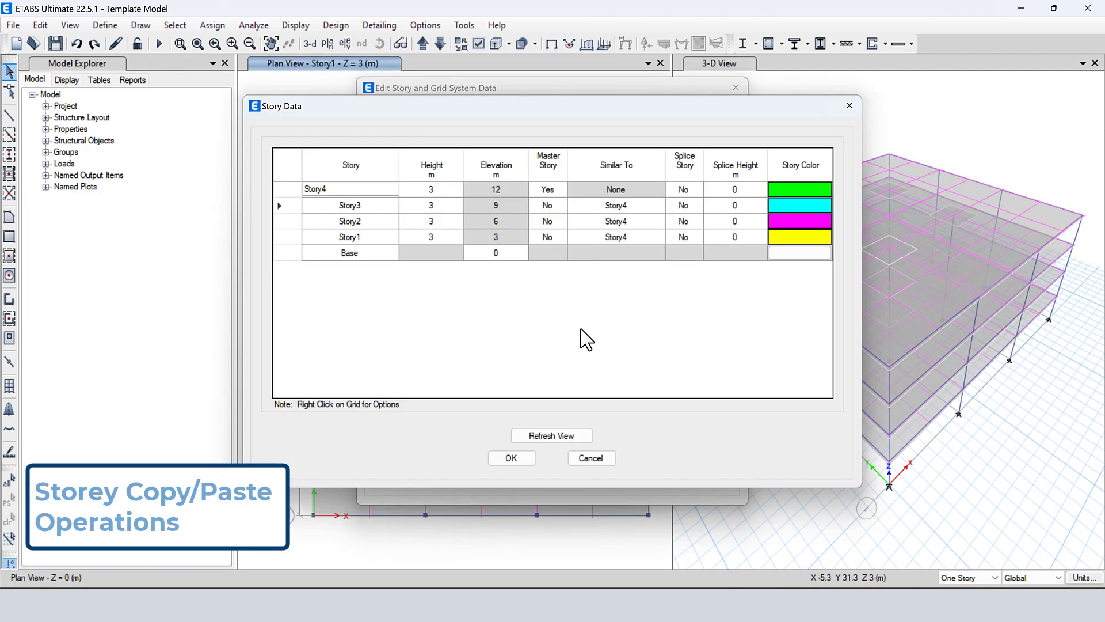
Step: Check the copy and paste options of the story table and set the Story2 height to 5 m
right_click(456, 287)
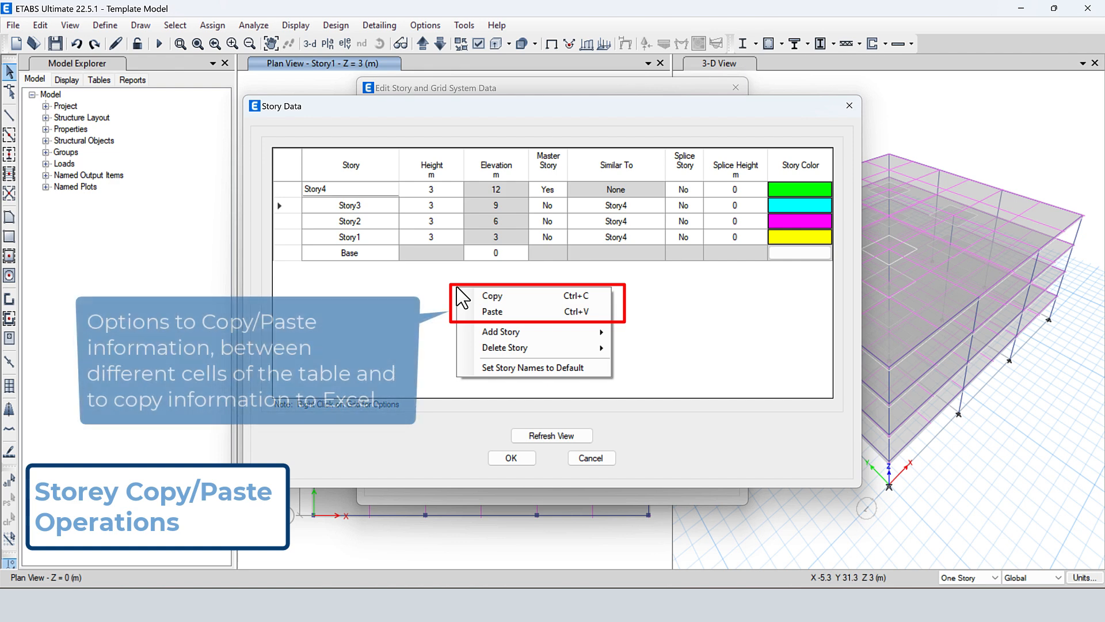
left_click(406, 286)
right_click(428, 217)
left_click(428, 221)
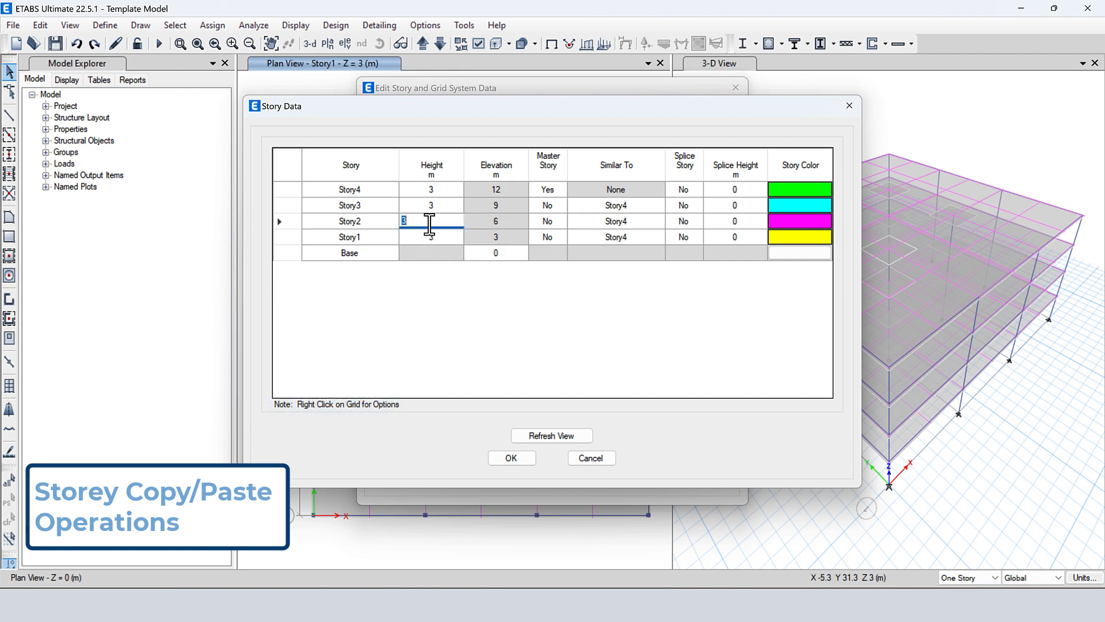
type("5")
key("Return")
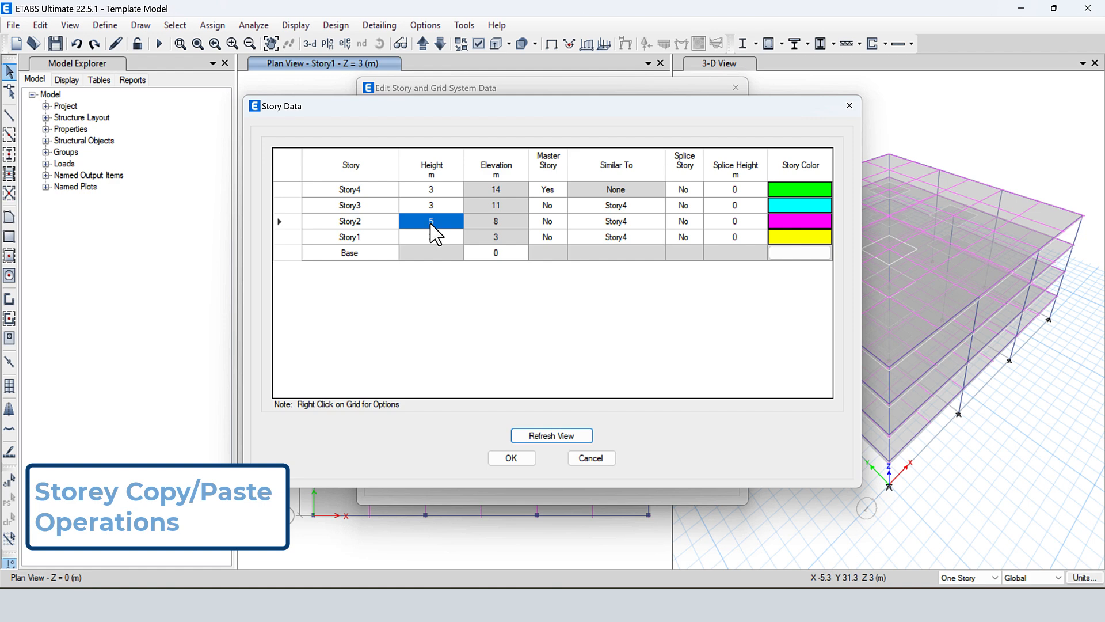
Step: Copy the Story2 height and paste it into the Story4 height
right_click(431, 225)
left_click(473, 236)
left_click(450, 191)
right_click(450, 192)
left_click(485, 215)
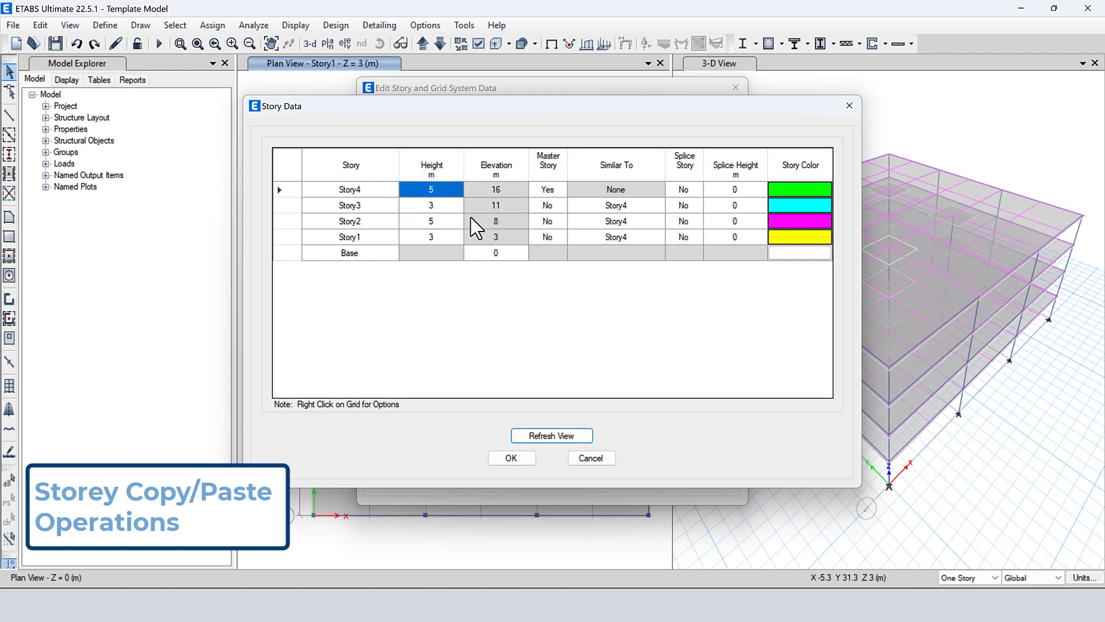
Step: Copy all rows of the story table and paste them into a blank Excel sheet at cell H11
left_click_drag(493, 263, 552, 264)
right_click(522, 227)
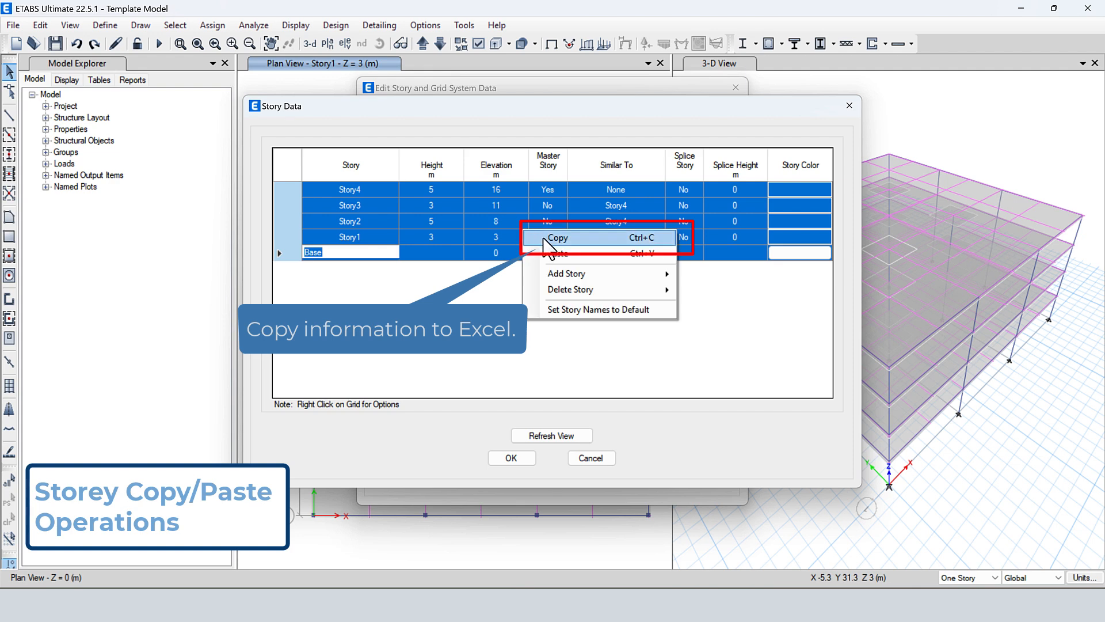
left_click(554, 242)
left_click(626, 605)
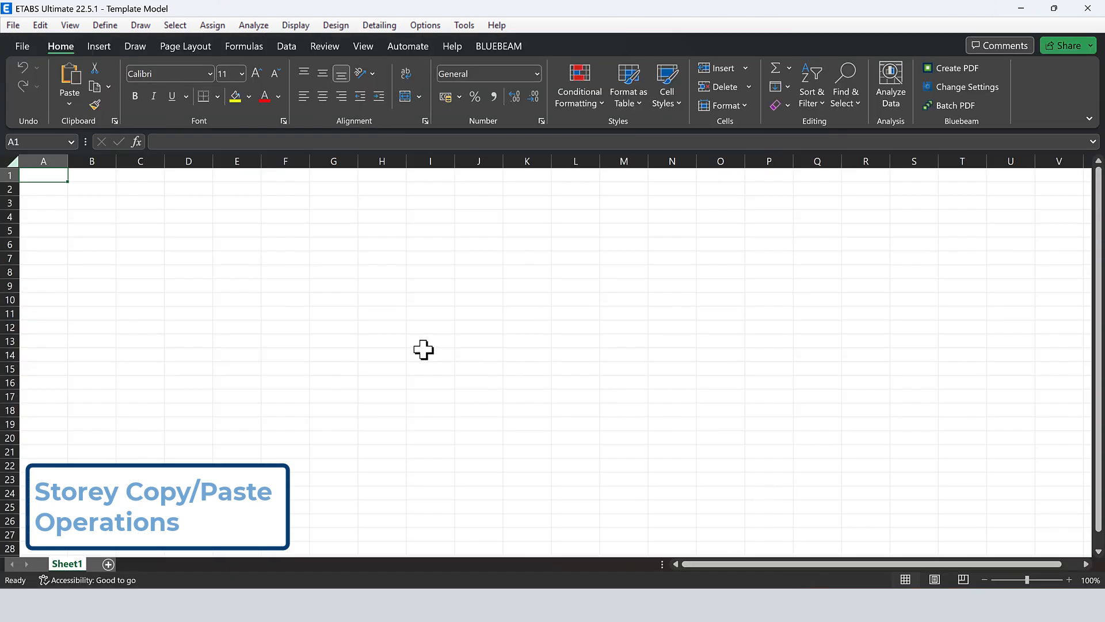
left_click(396, 313)
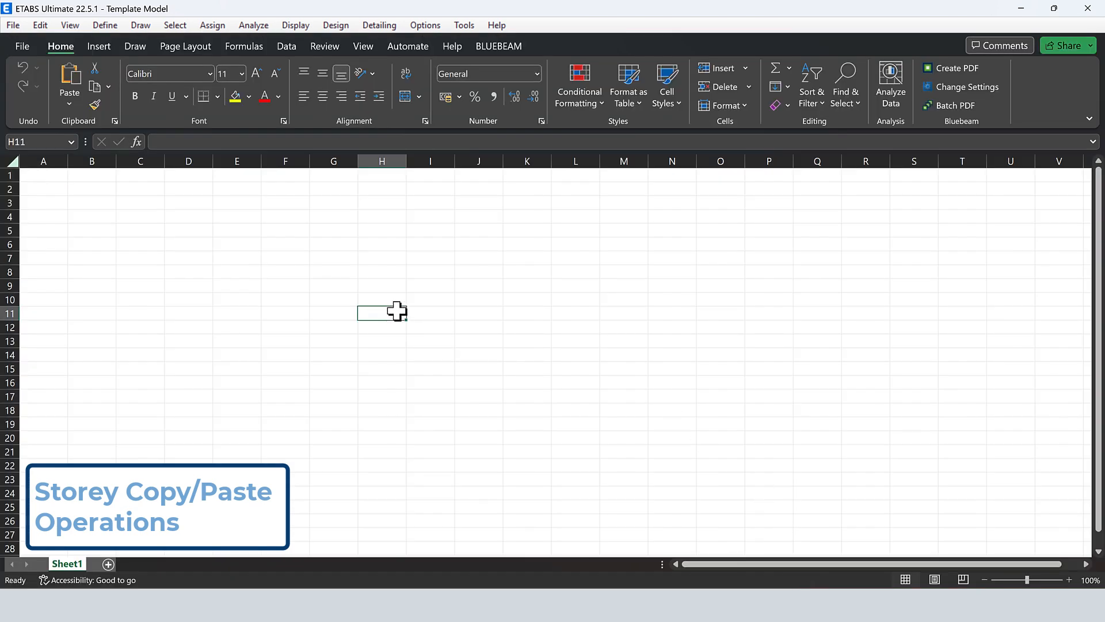
right_click(397, 314)
left_click(433, 245)
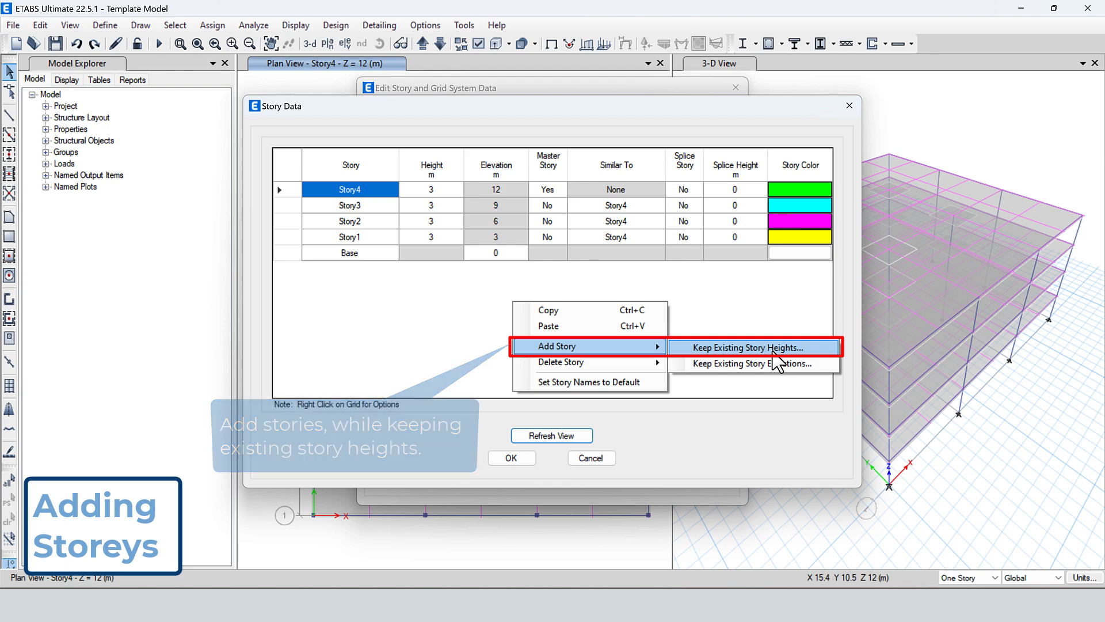
Step: Start adding stories while keeping existing story heights, and set the number of added stories to 2
left_click(772, 350)
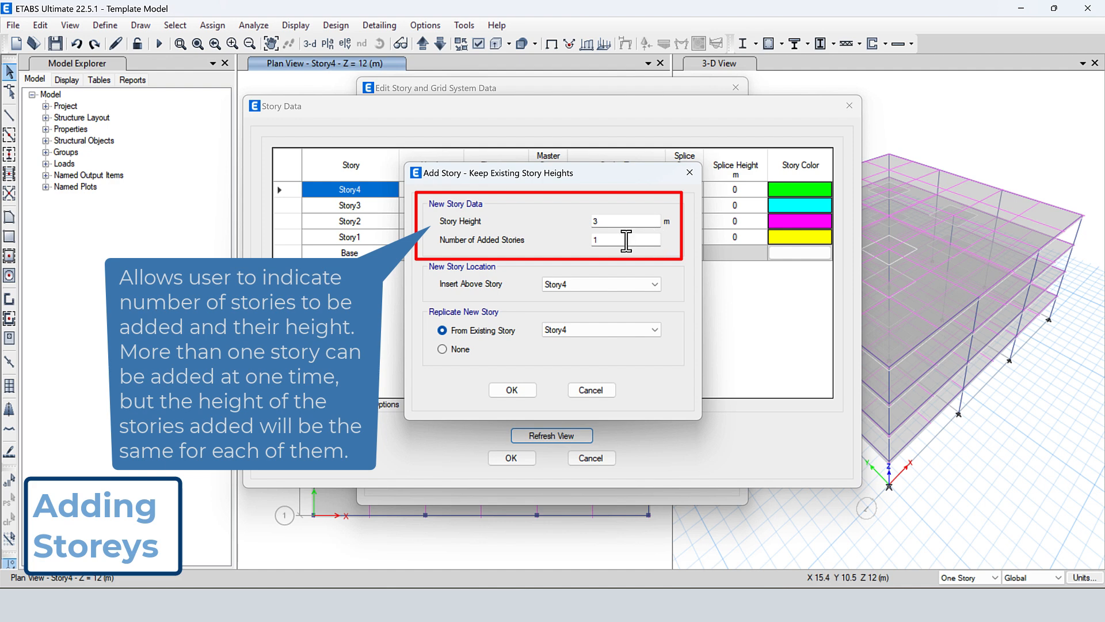
left_click_drag(627, 239, 553, 241)
type("2")
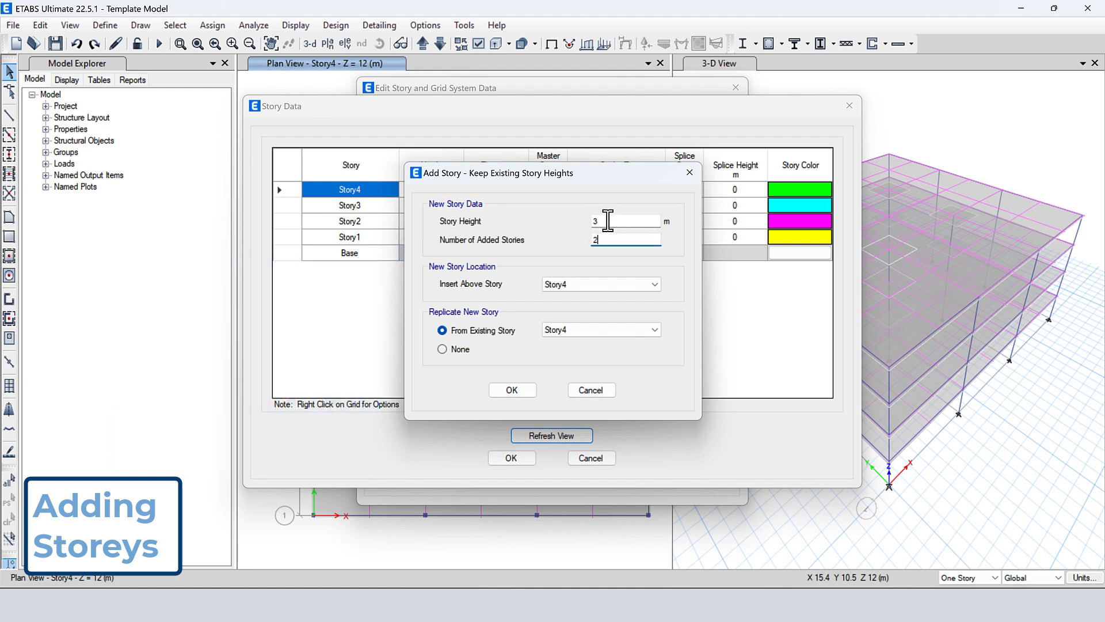
left_click_drag(536, 175, 677, 152)
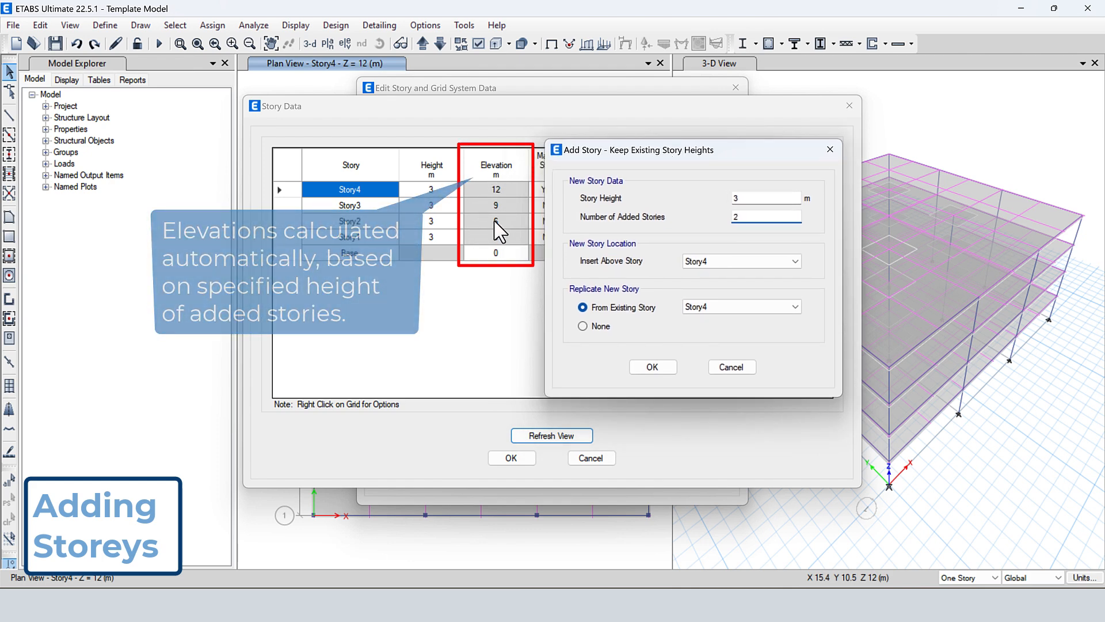
Step: Insert the new stories above Story4 with replication set to None, and accept the story and grid system data
left_click(712, 261)
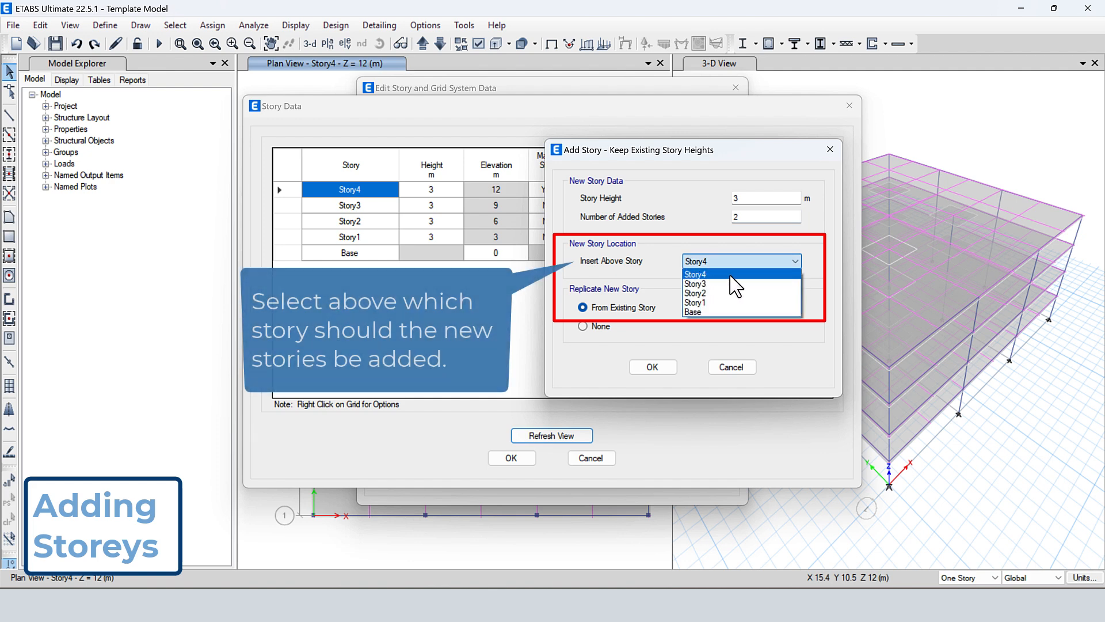
left_click(709, 274)
left_click(713, 308)
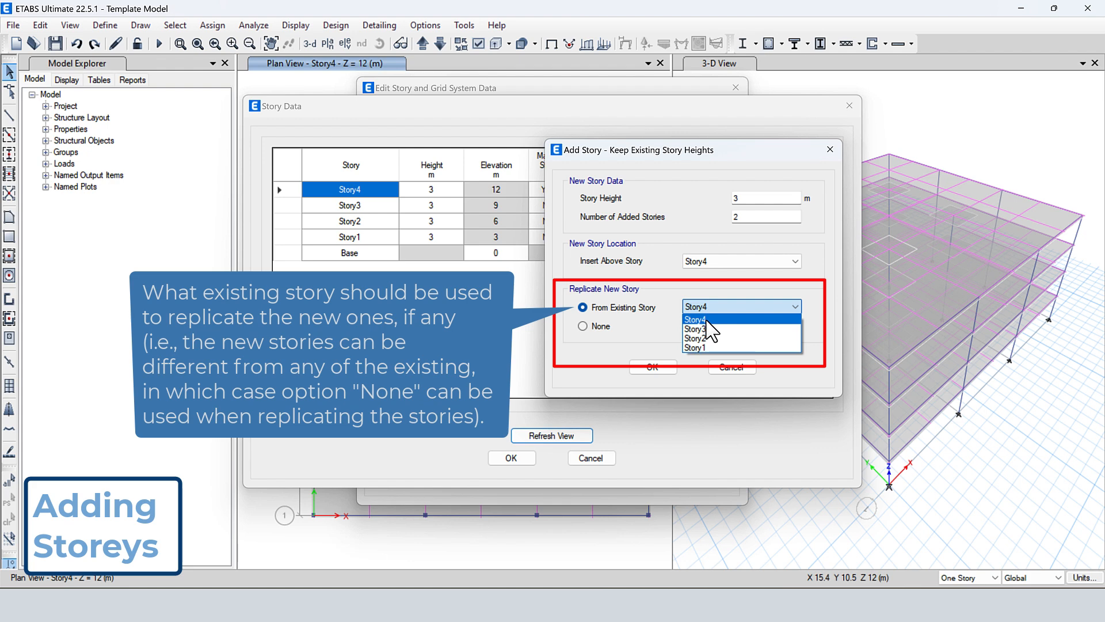
left_click(707, 320)
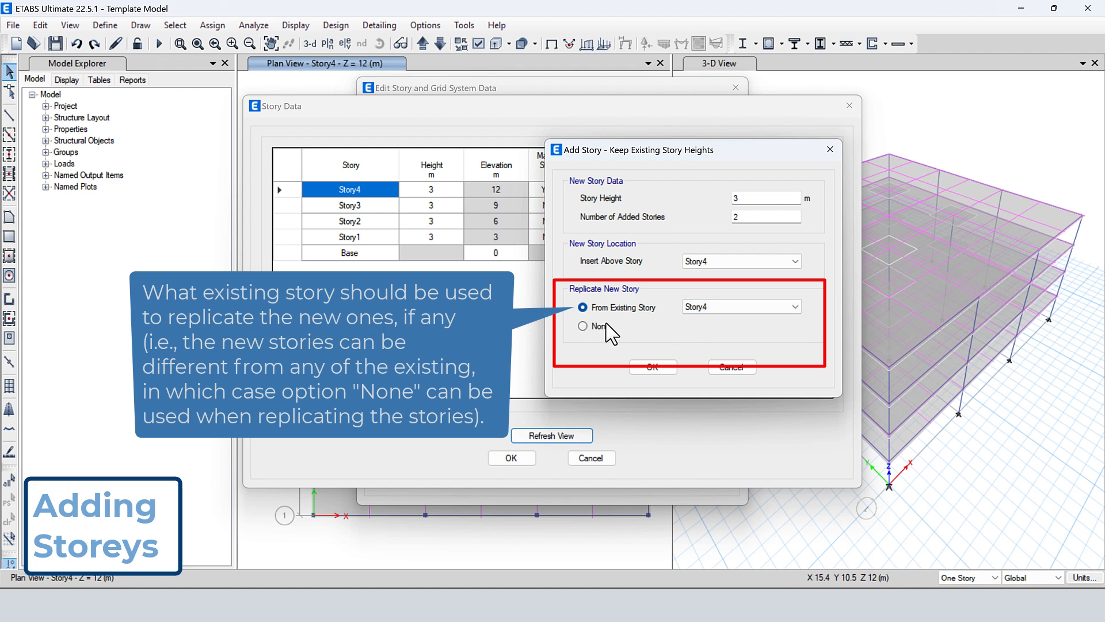
left_click(601, 327)
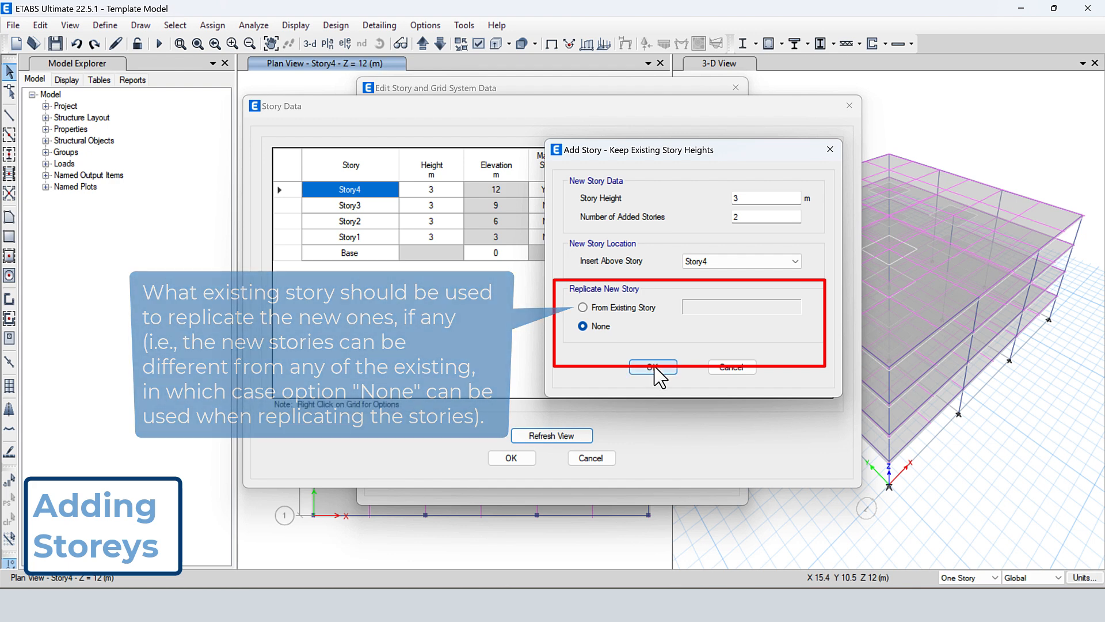
left_click(652, 367)
left_click(508, 458)
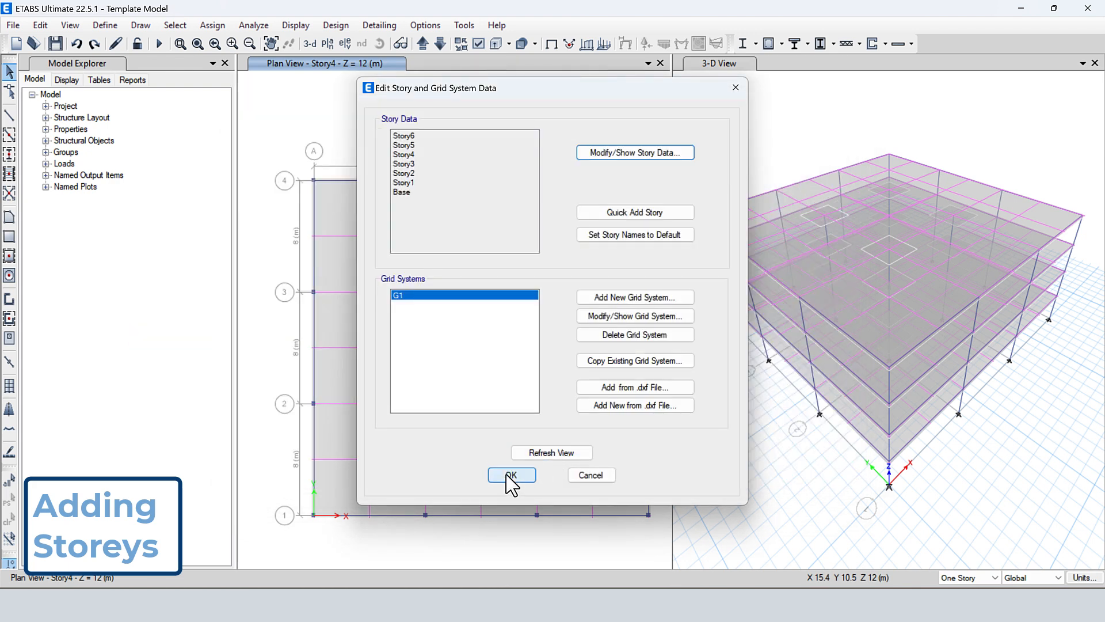
left_click(507, 475)
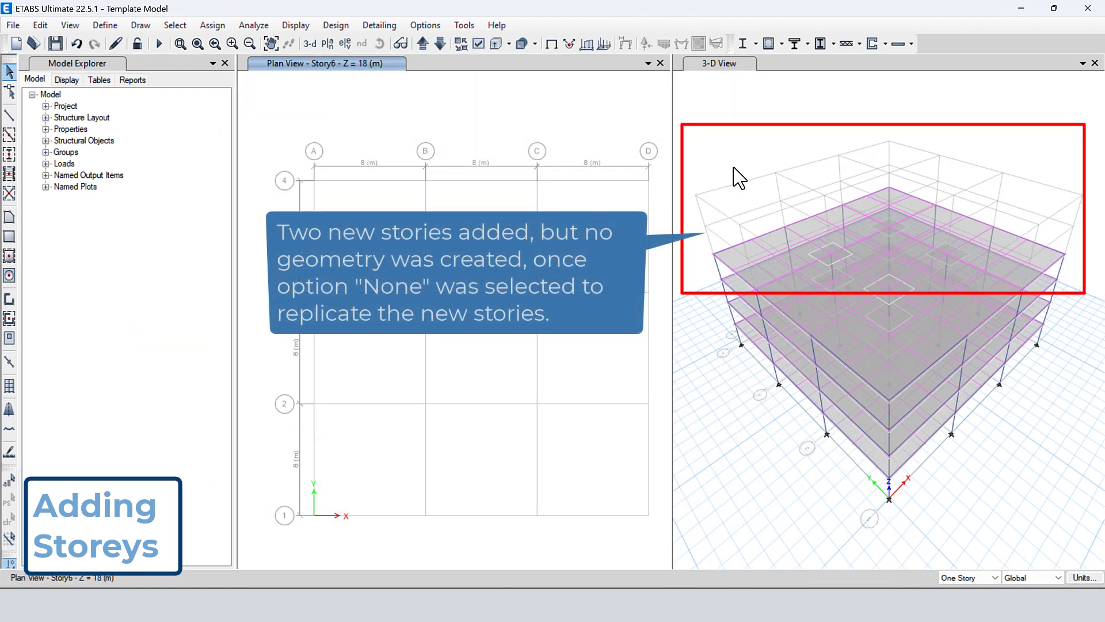
left_click(732, 175)
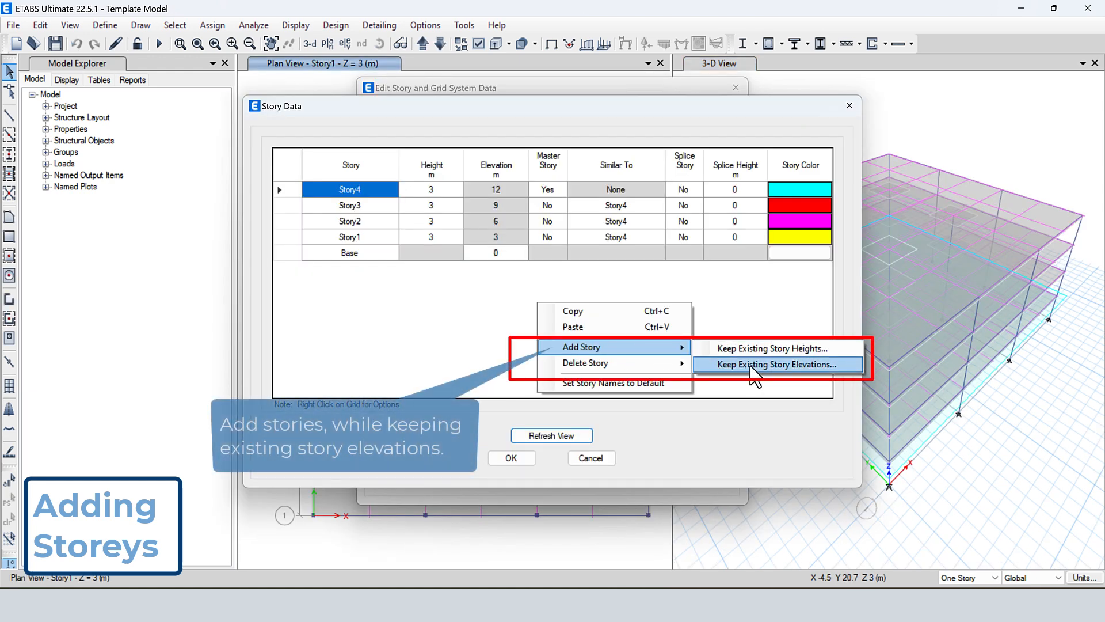
Step: Add a story at elevation 10 m while keeping the existing story elevations
left_click(840, 364)
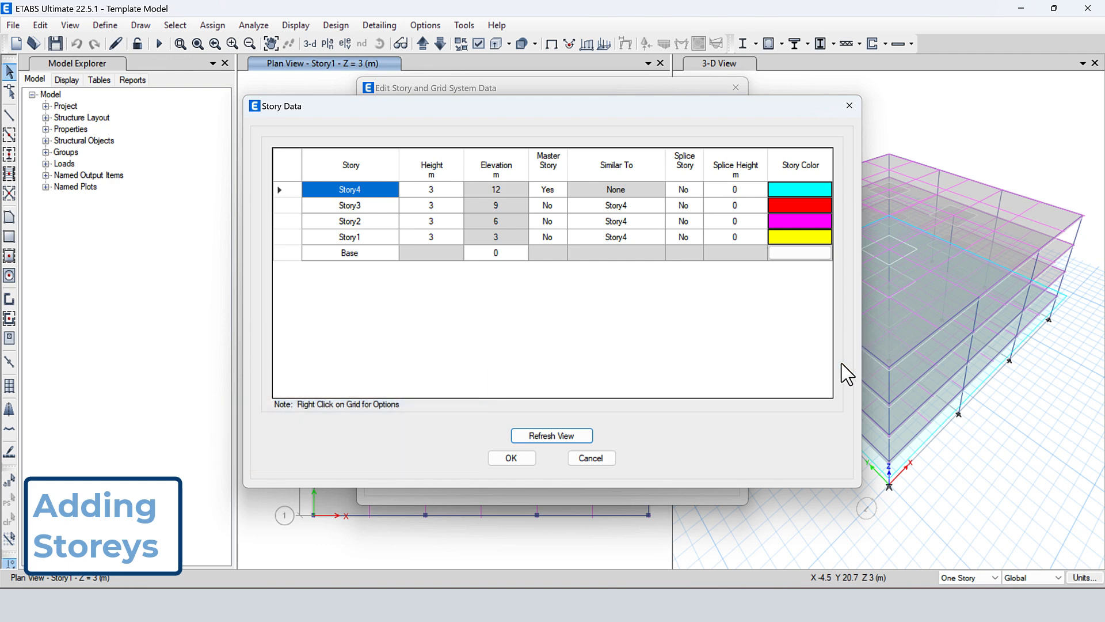
left_click_drag(541, 179, 540, 289)
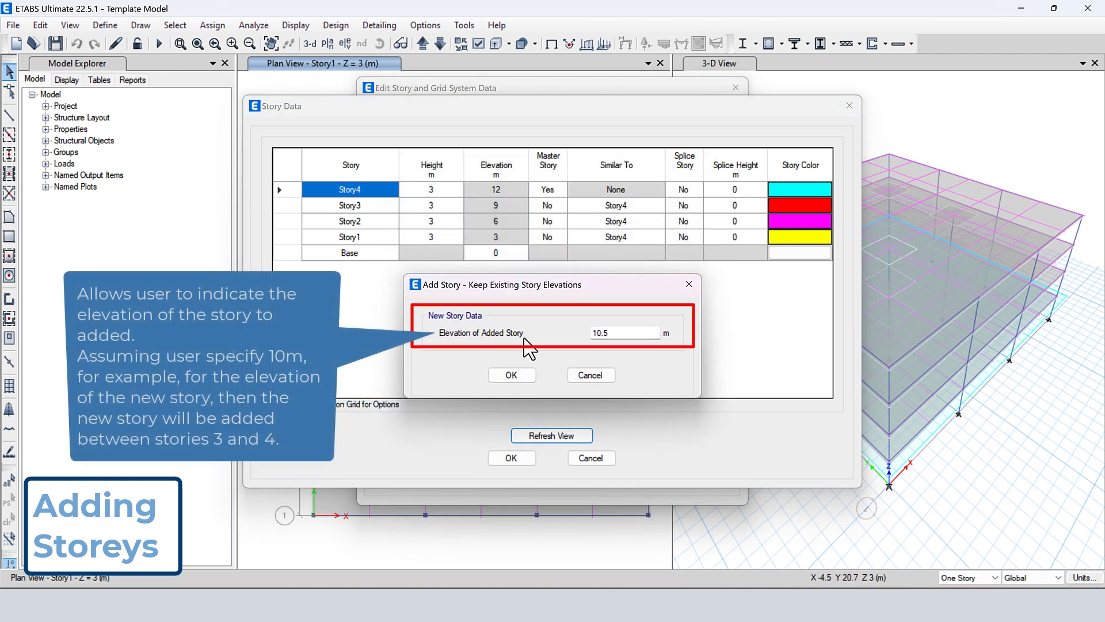
left_click_drag(620, 334, 586, 334)
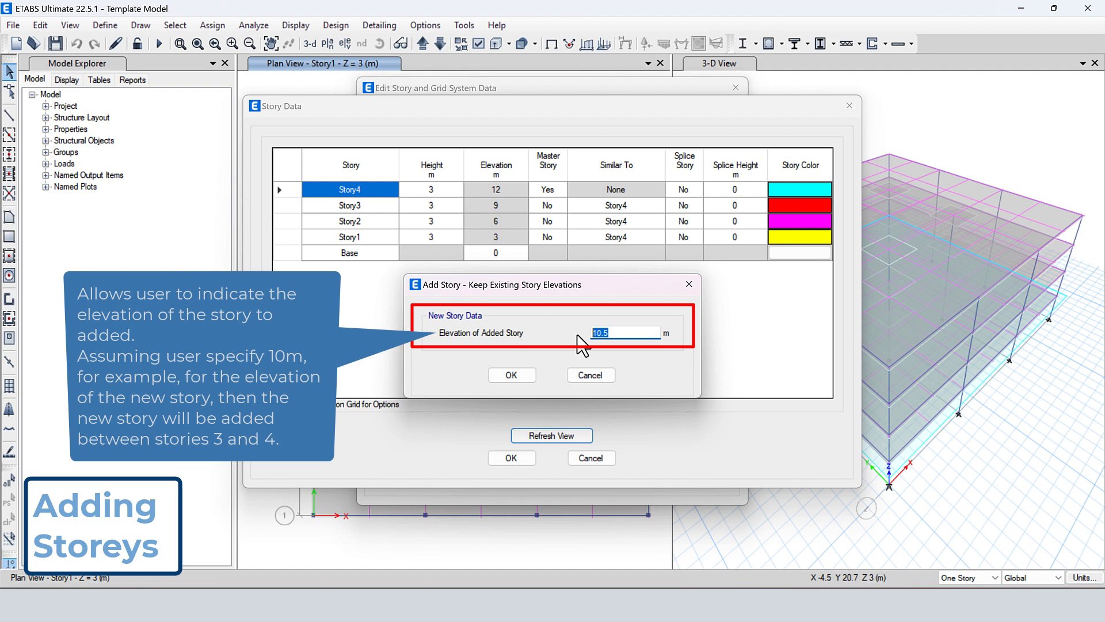
type("10")
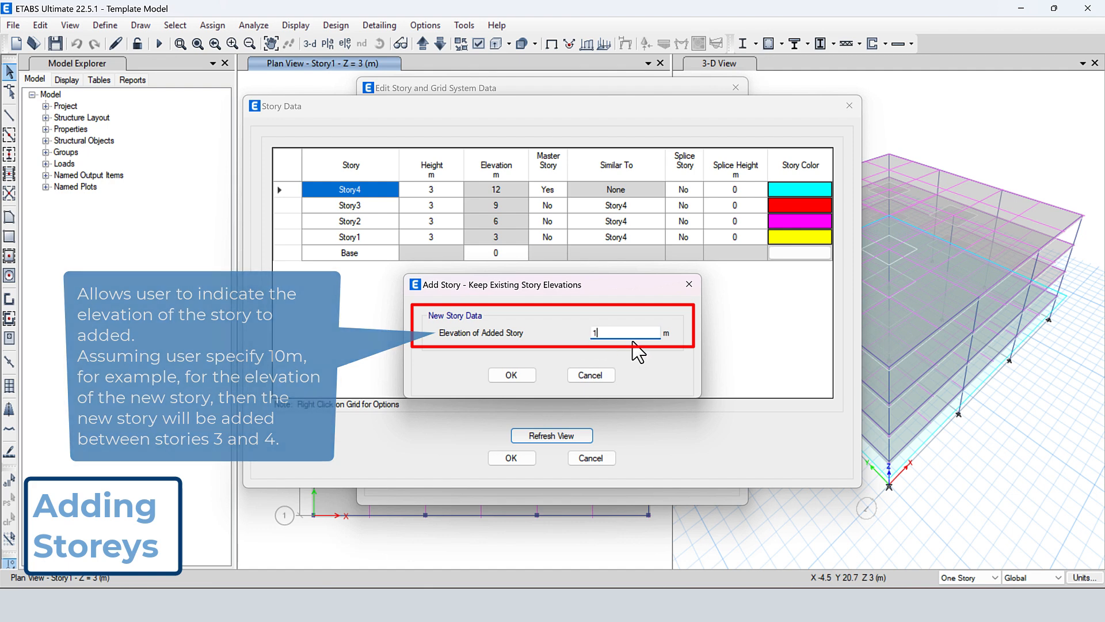
left_click(511, 376)
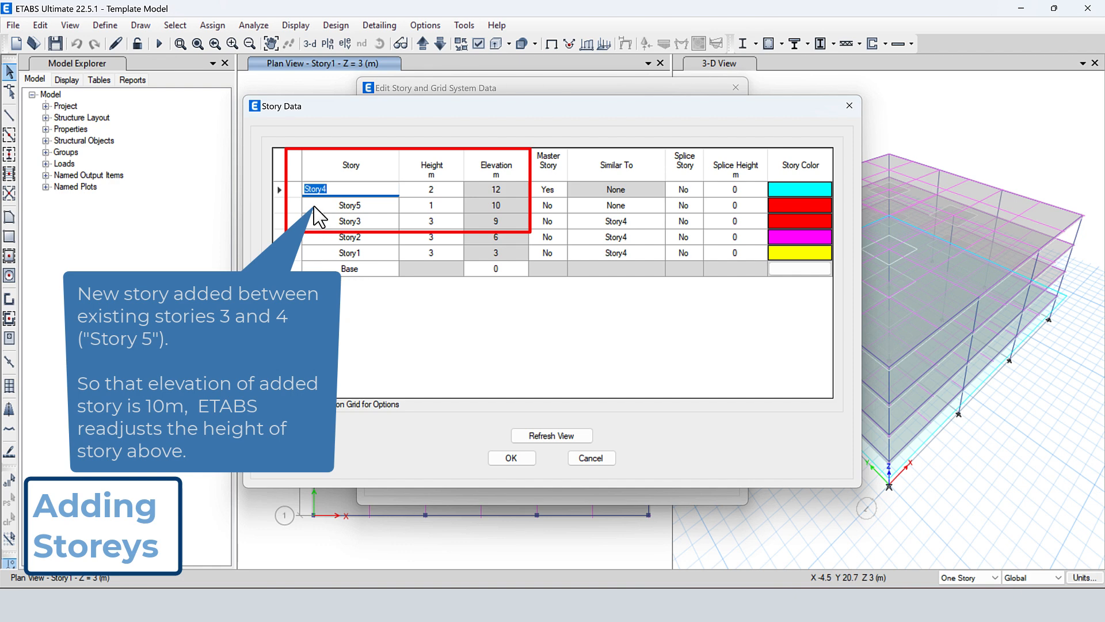
Step: Review the heights and elevations of Story4 and Story5, and accept the story data and the story and grid system data
left_click(498, 206)
left_click(453, 208)
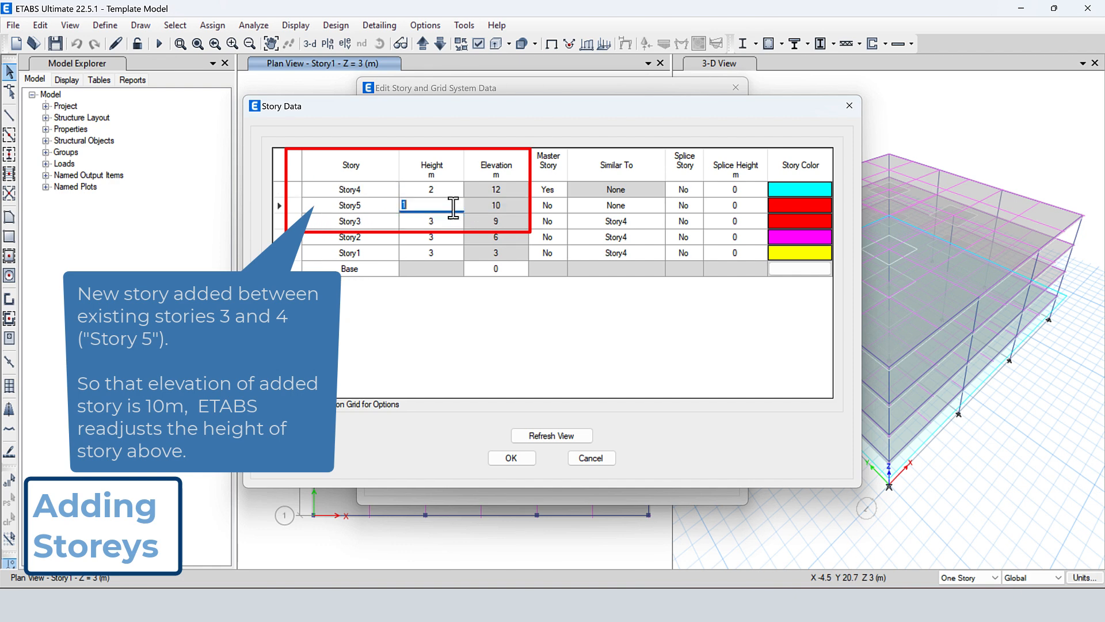
key("Up")
type("3")
left_click(448, 205)
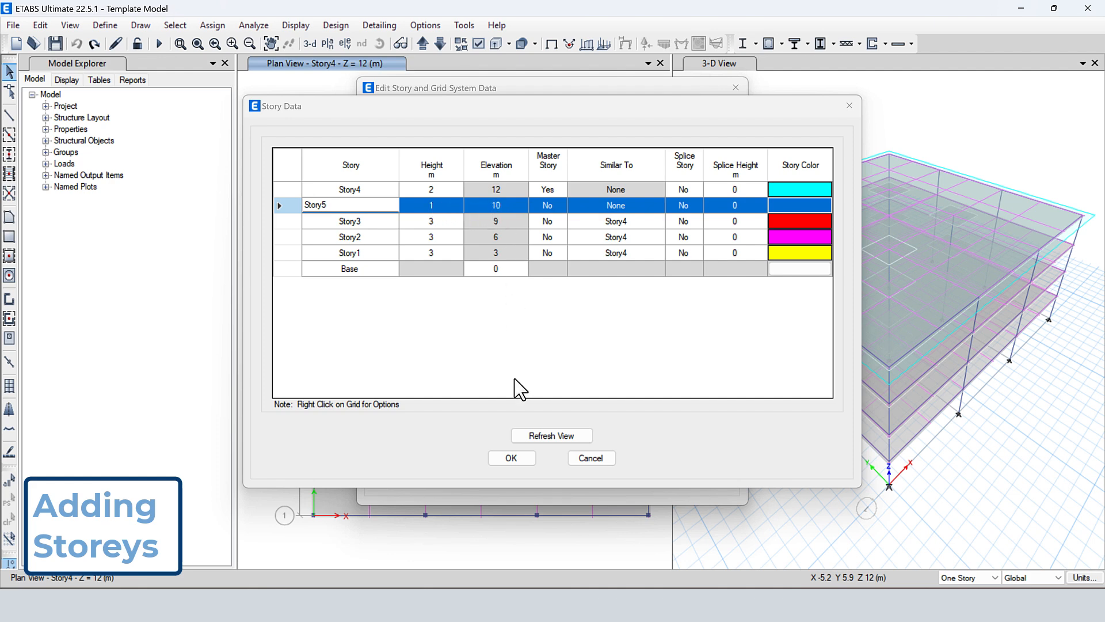
left_click(512, 458)
left_click(513, 473)
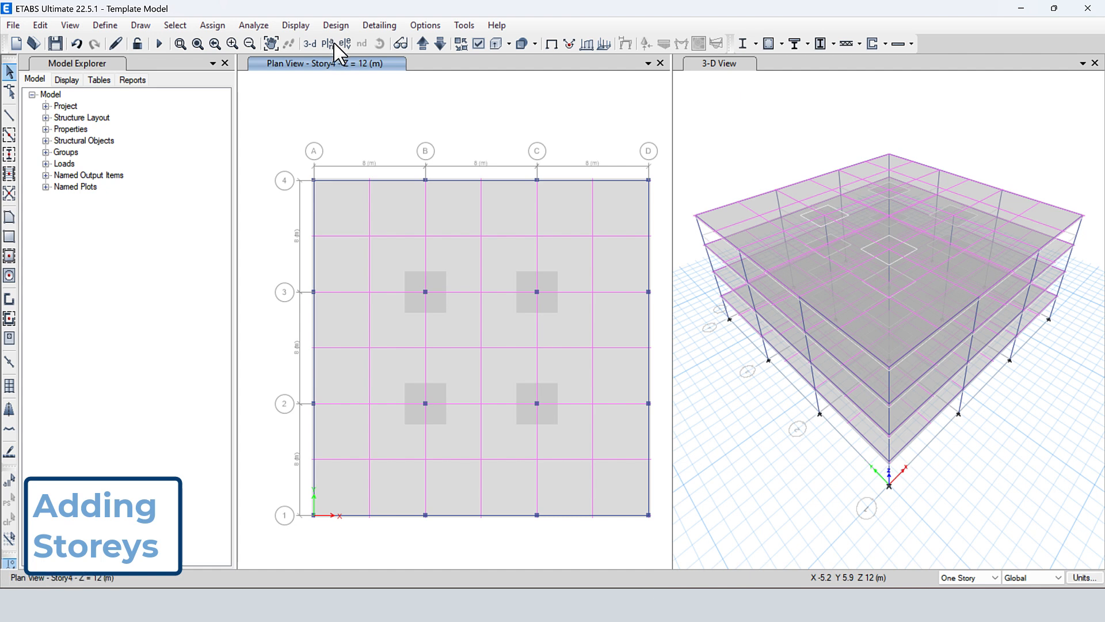
Step: Switch the plan view to Story5
left_click(328, 43)
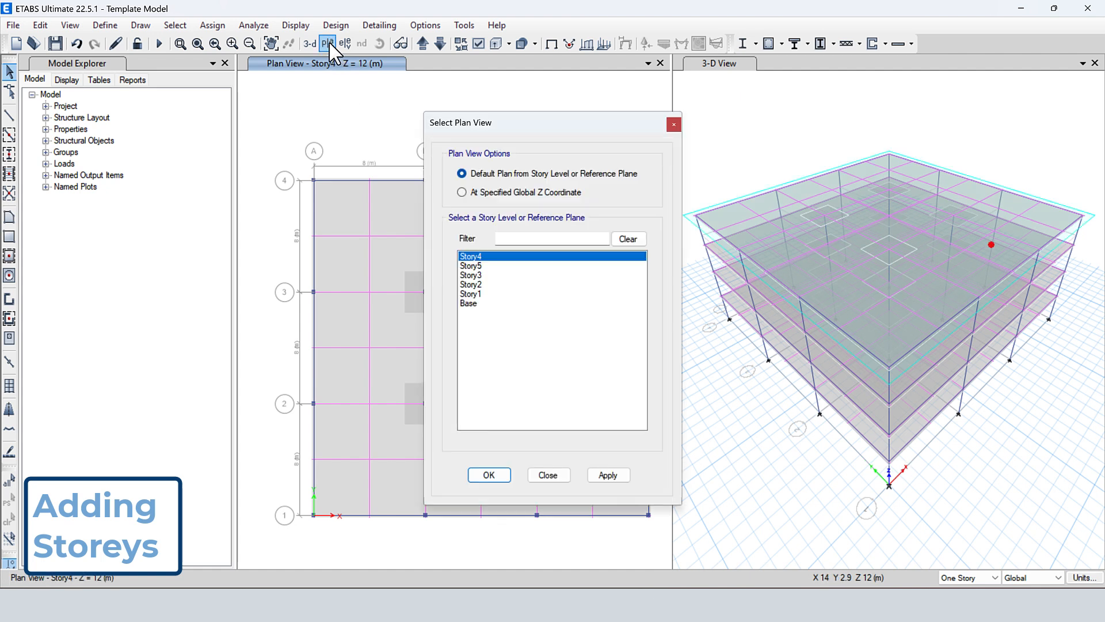
left_click(477, 266)
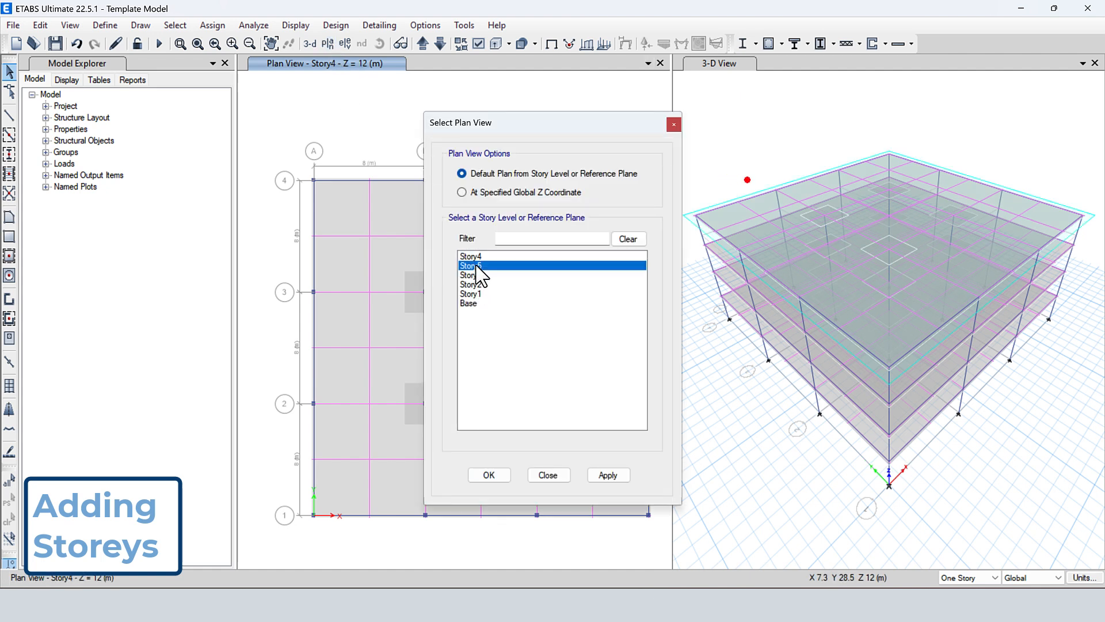
left_click(489, 474)
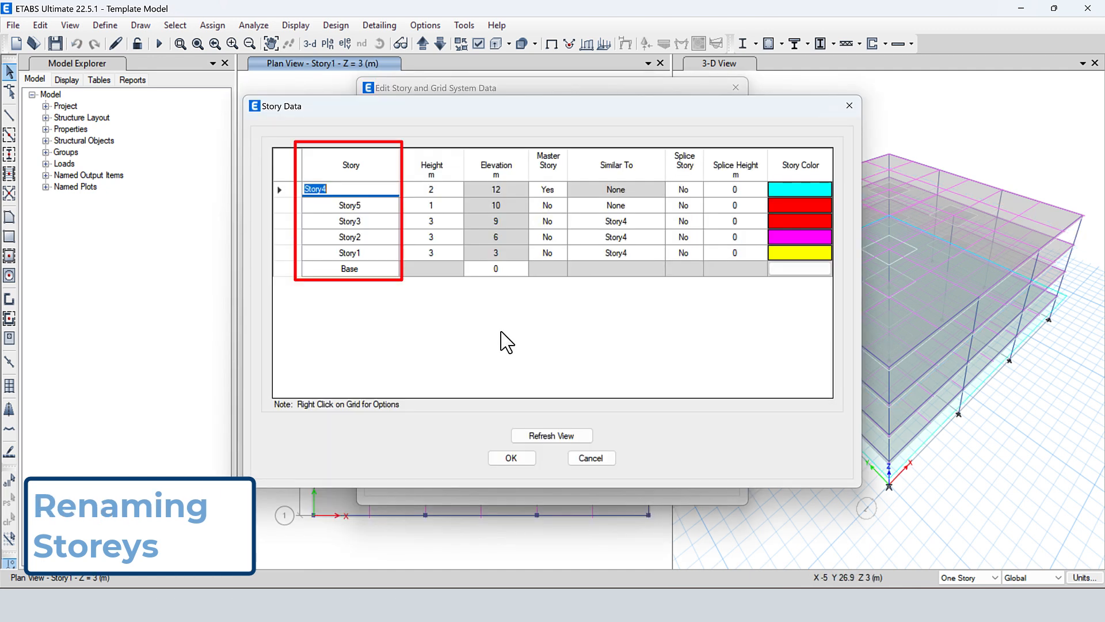
Step: Reset the story names to default in the story data, and again in the story and grid system data
left_click(366, 254)
left_click(373, 238)
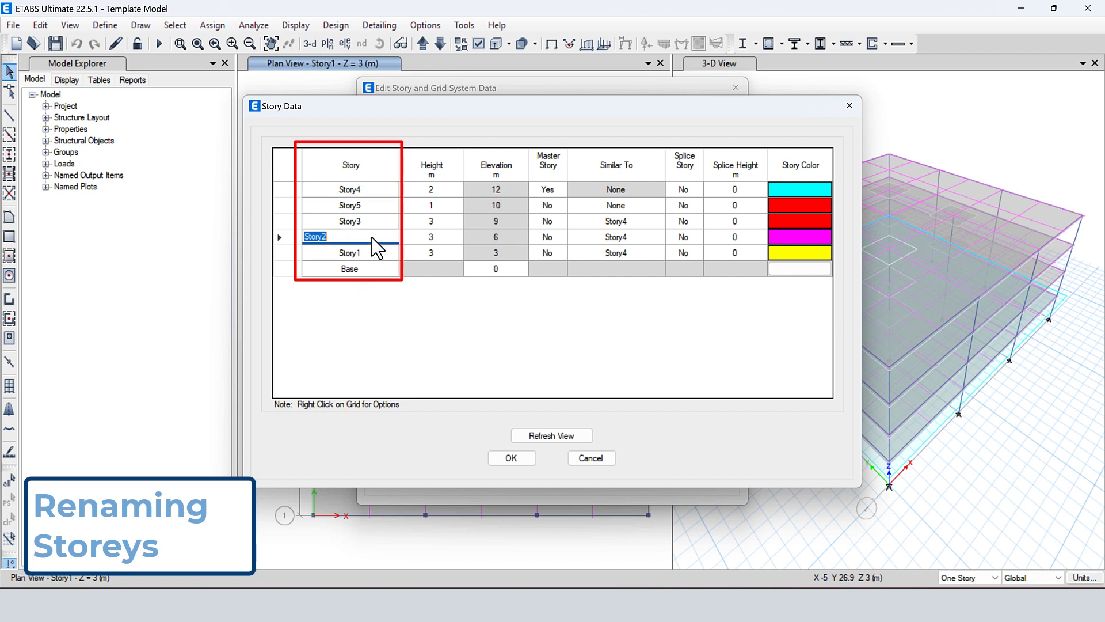
left_click(378, 206)
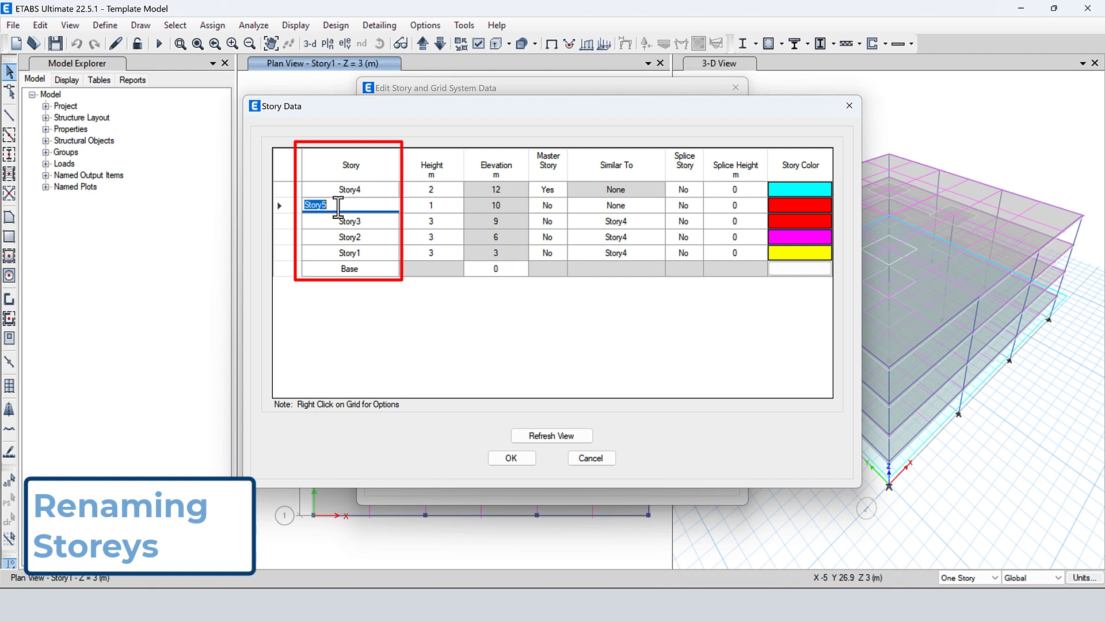
right_click(461, 318)
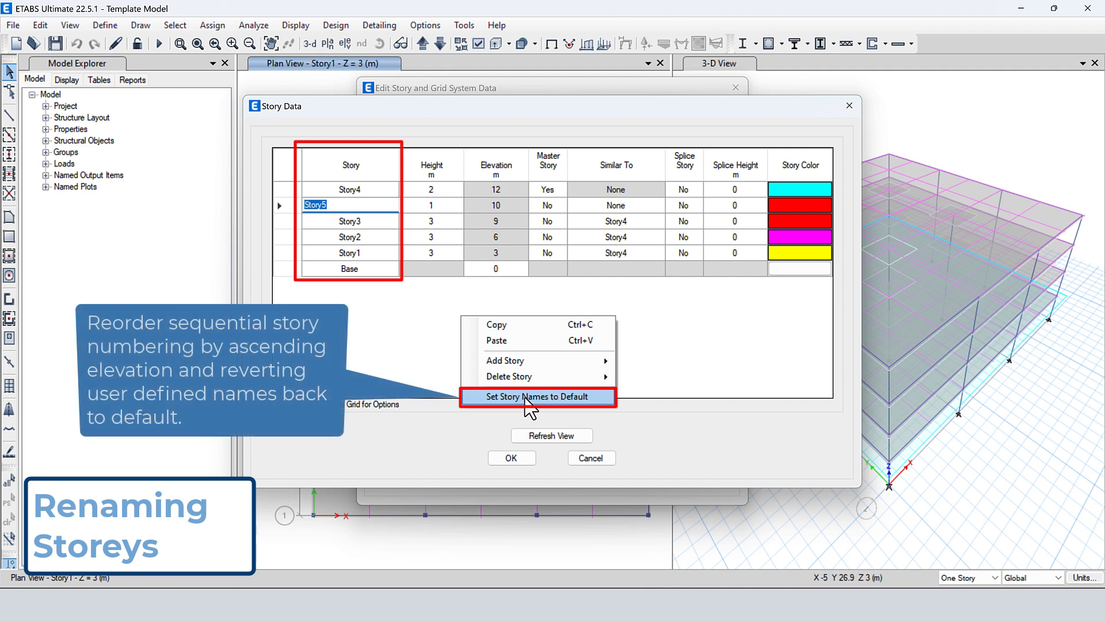
left_click(551, 397)
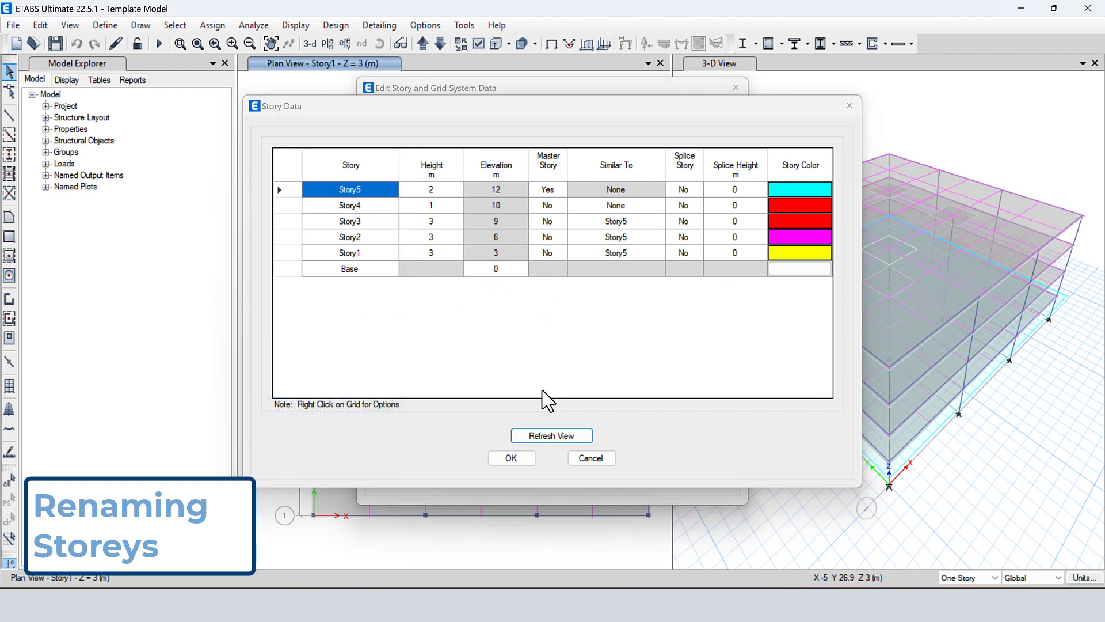
left_click(590, 457)
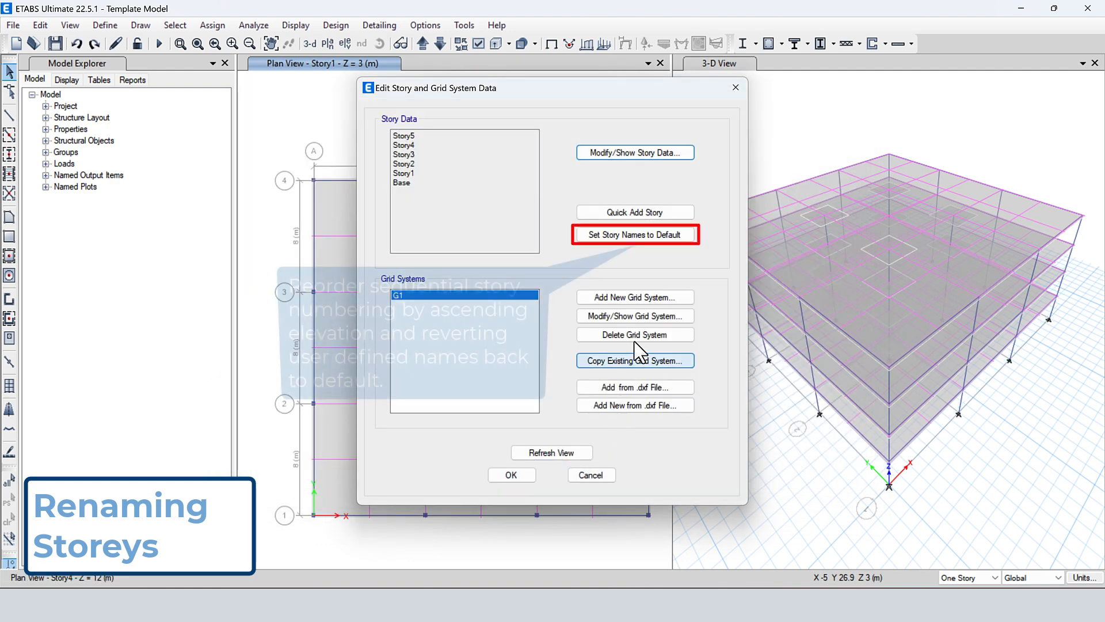
left_click(640, 234)
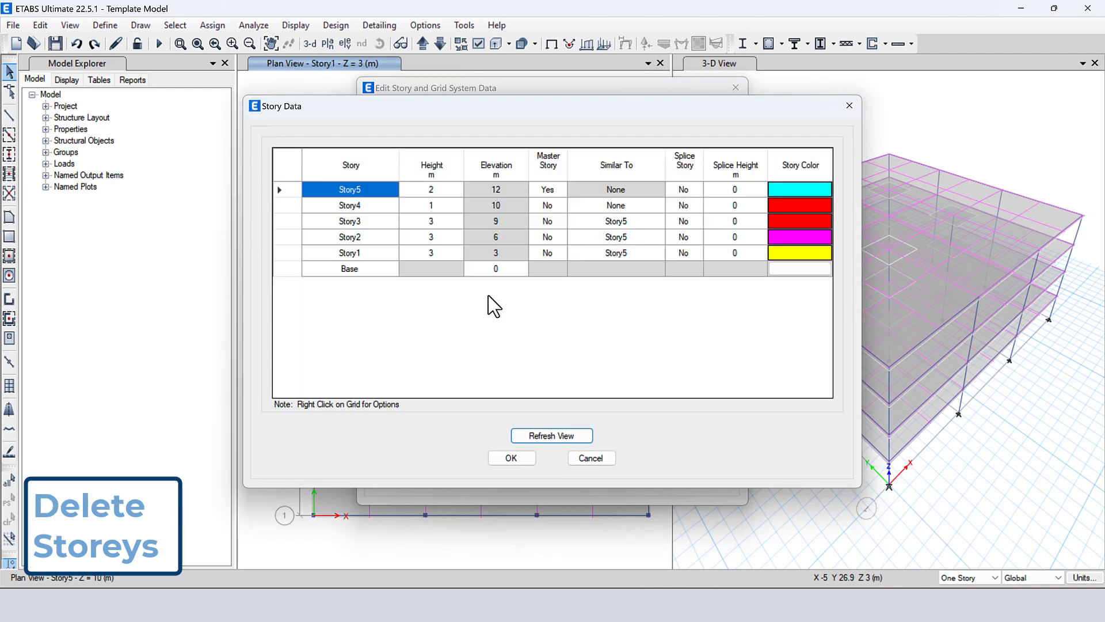
Step: Delete Story5 together with its existing structure, and accept the story data
right_click(490, 296)
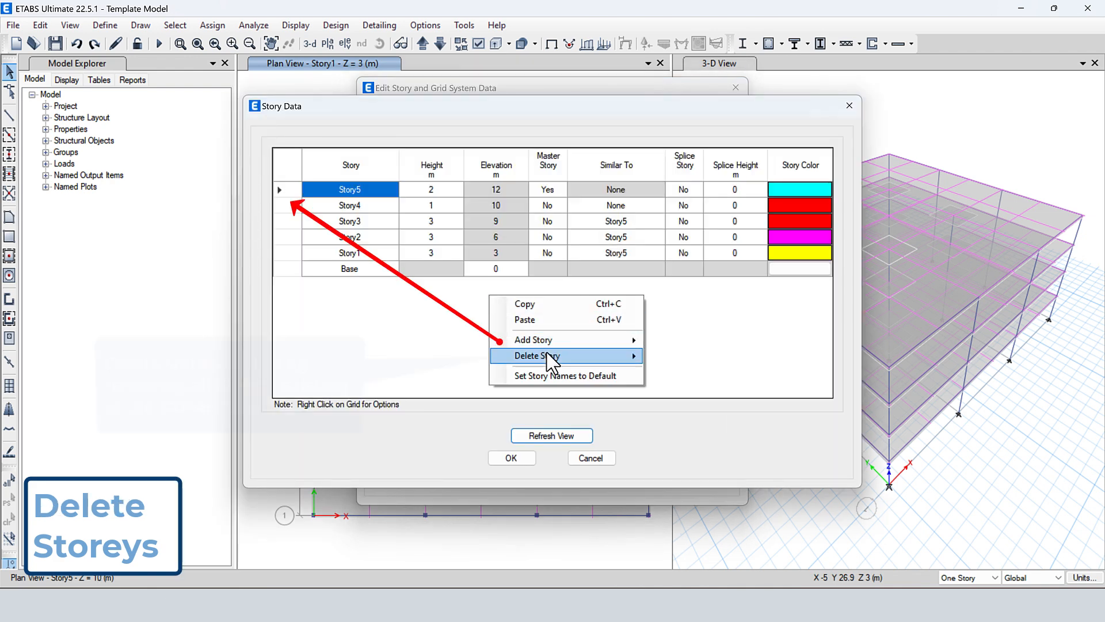
mouse_move(546, 356)
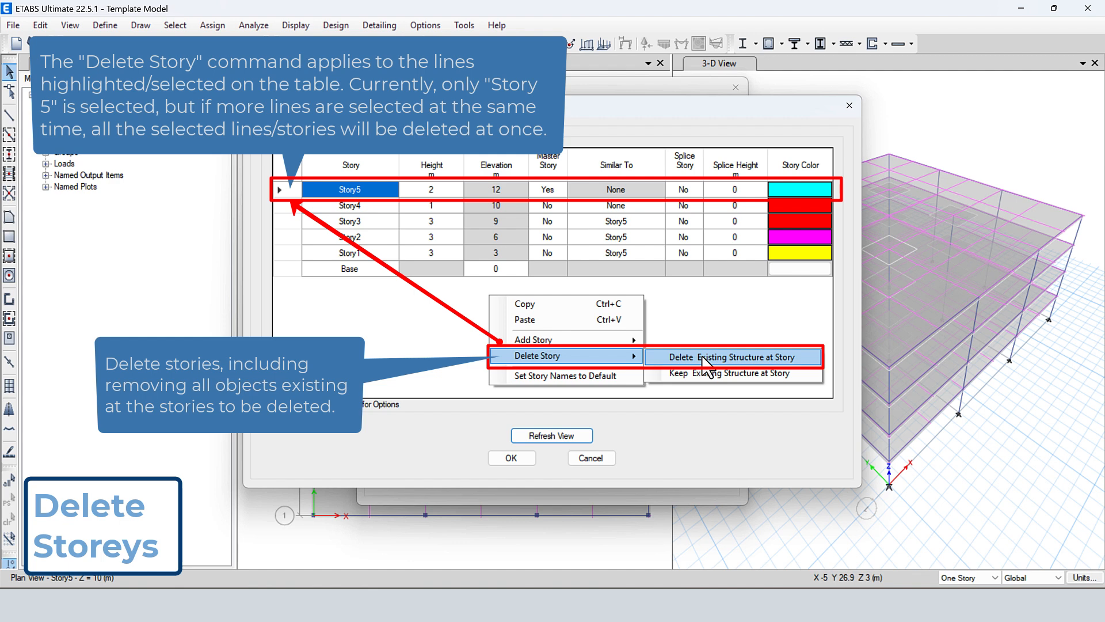
left_click(705, 358)
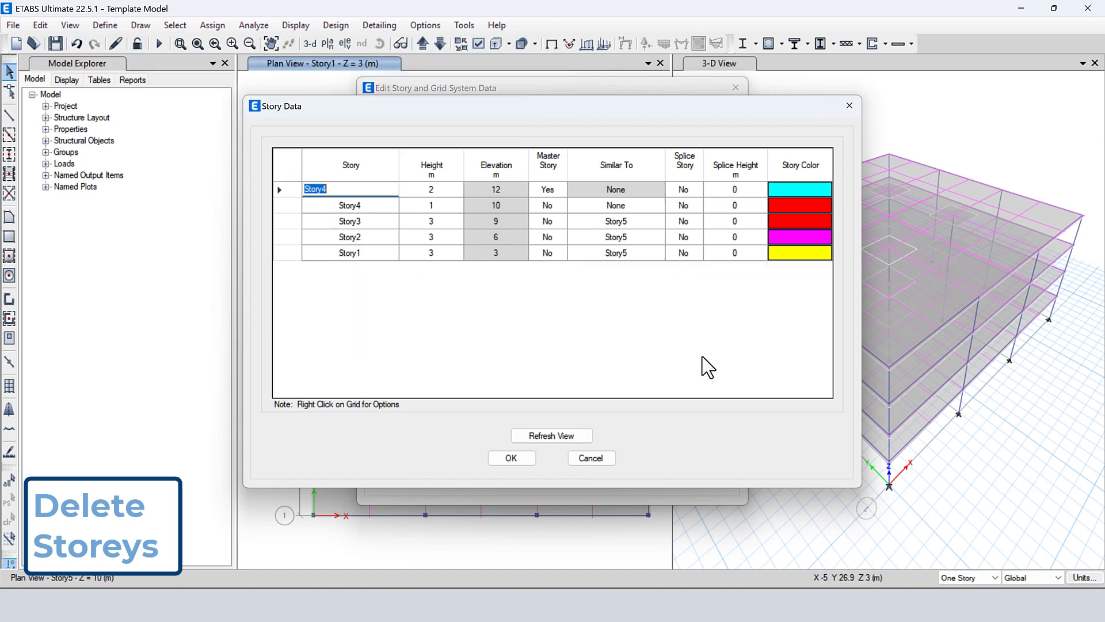
left_click(511, 458)
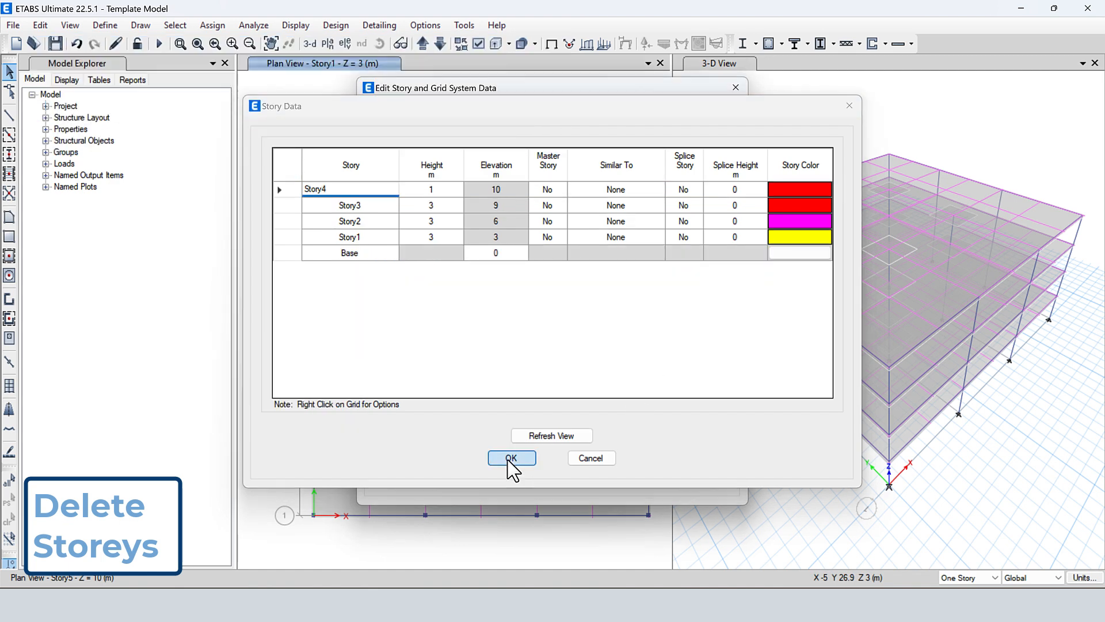
left_click(514, 474)
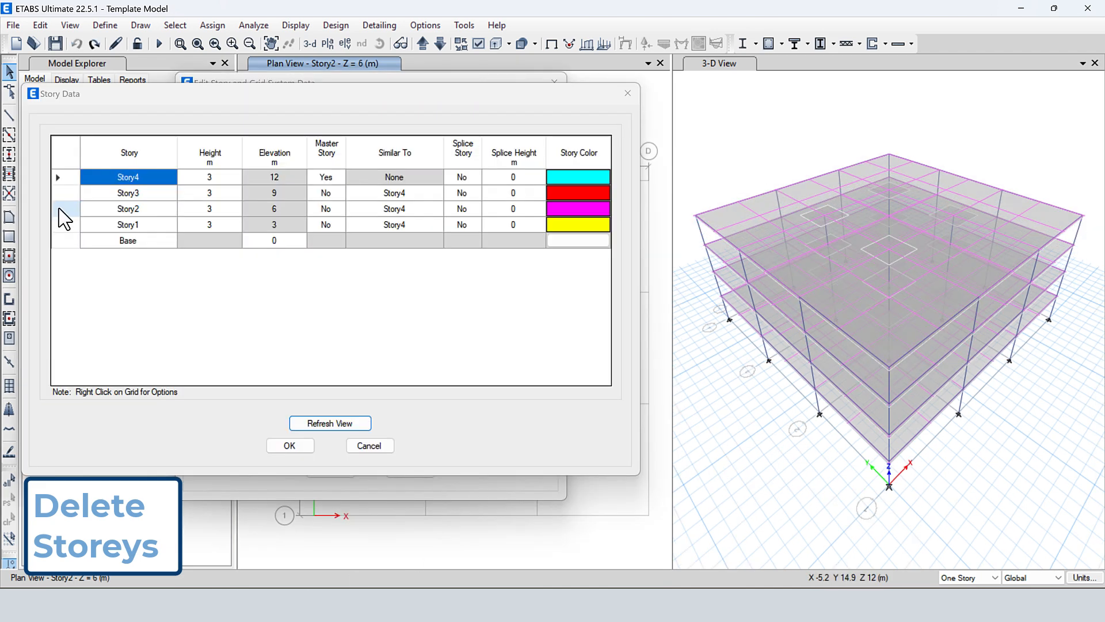
Step: Delete Story4 together with its existing structure, and refresh the model view from within the story data
right_click(59, 208)
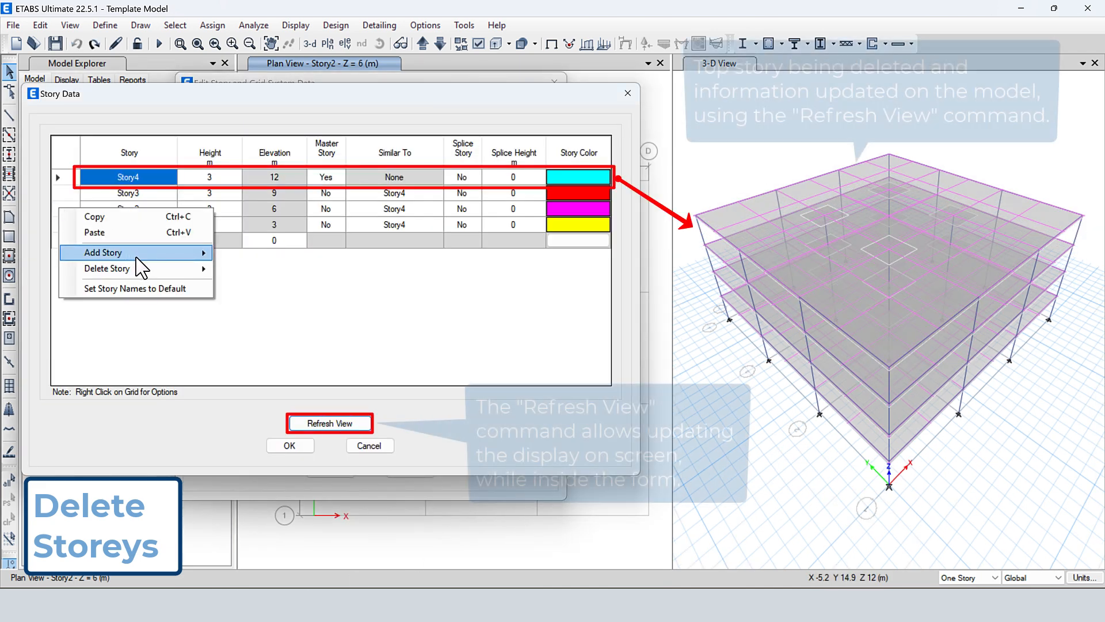
mouse_move(143, 268)
left_click(254, 271)
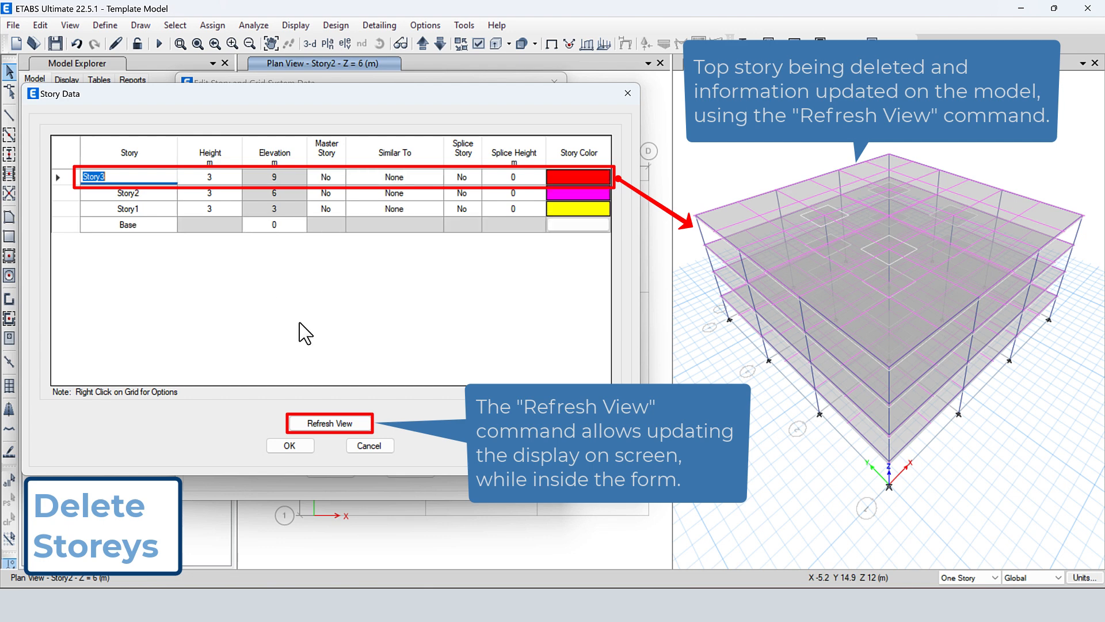
left_click(339, 425)
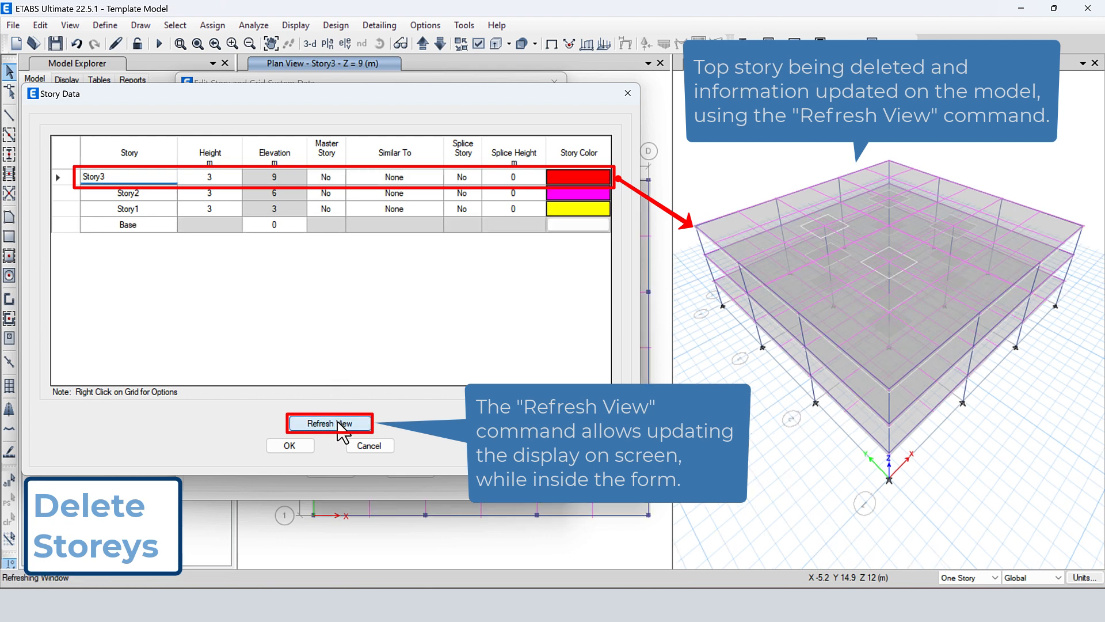
Step: Delete the top story, Story3, together with its existing structure, and accept the story data
right_click(61, 213)
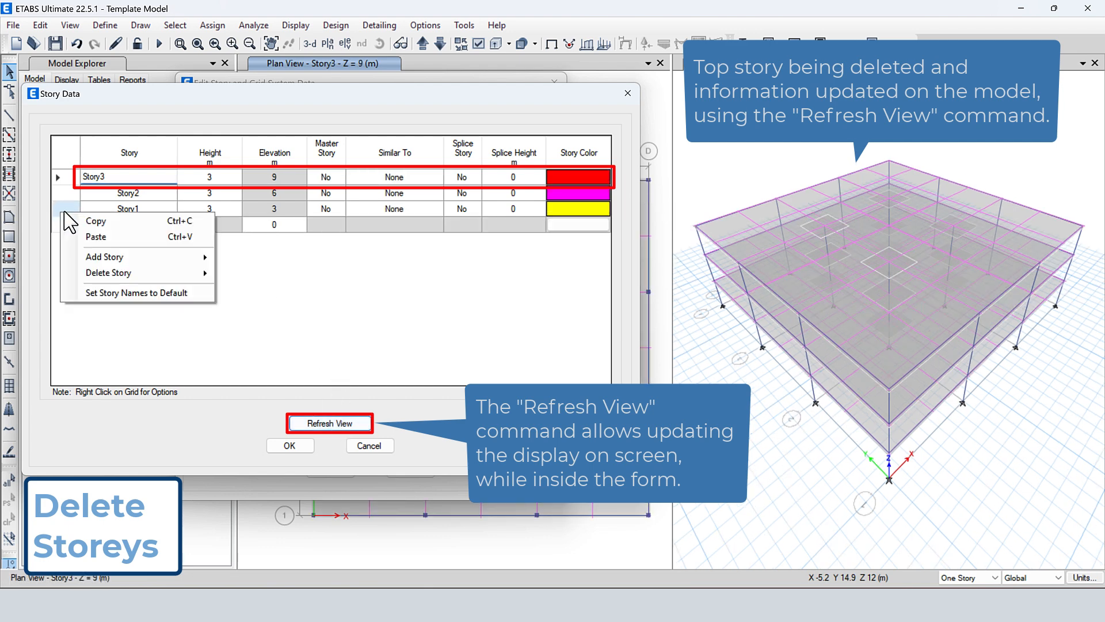
mouse_move(205, 279)
left_click(256, 275)
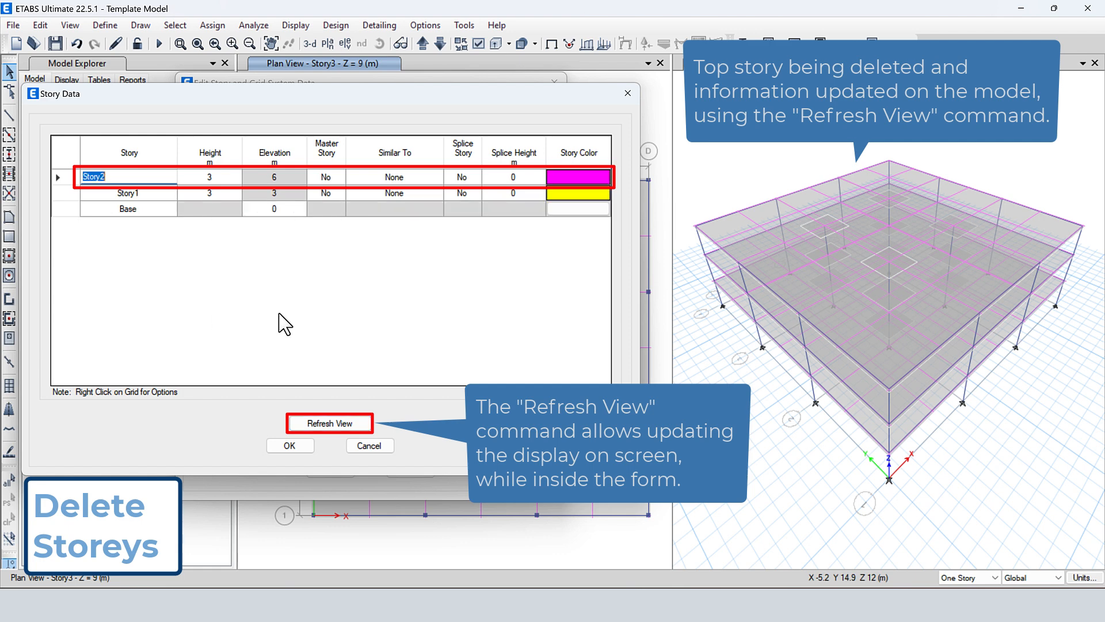
left_click(290, 445)
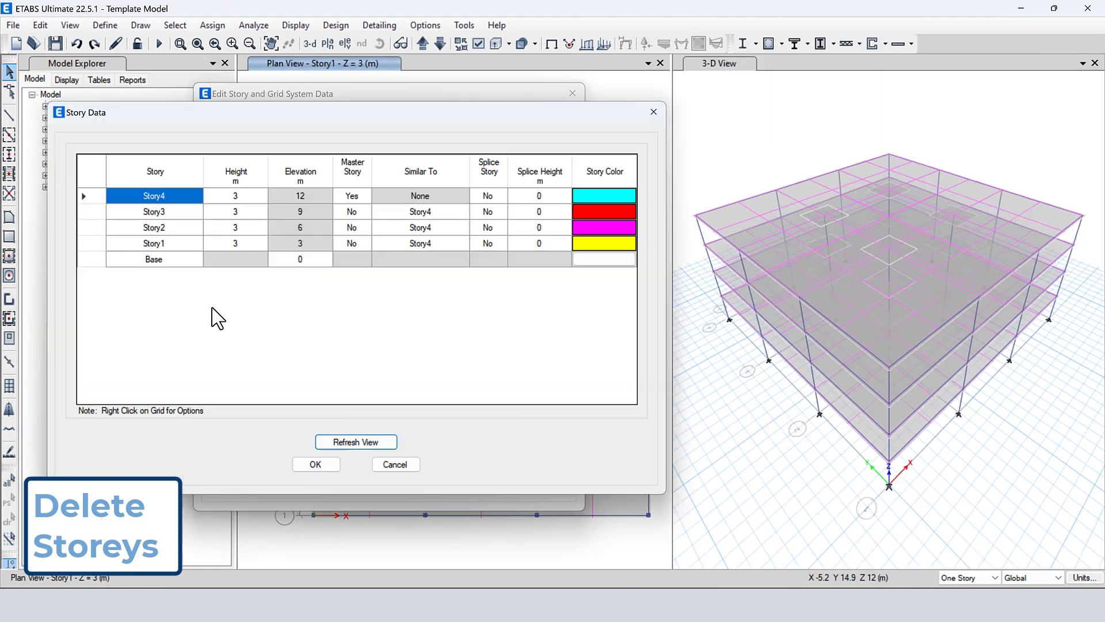
Step: Delete Story2 while keeping the existing structure at that story, and accept the story and grid system data
right_click(213, 309)
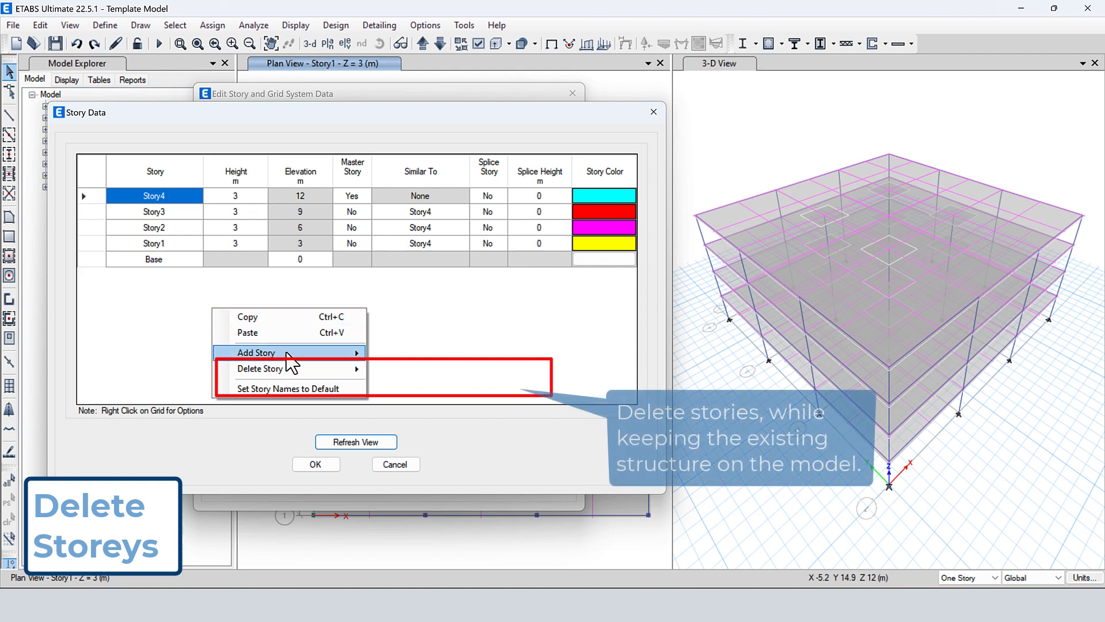
mouse_move(293, 373)
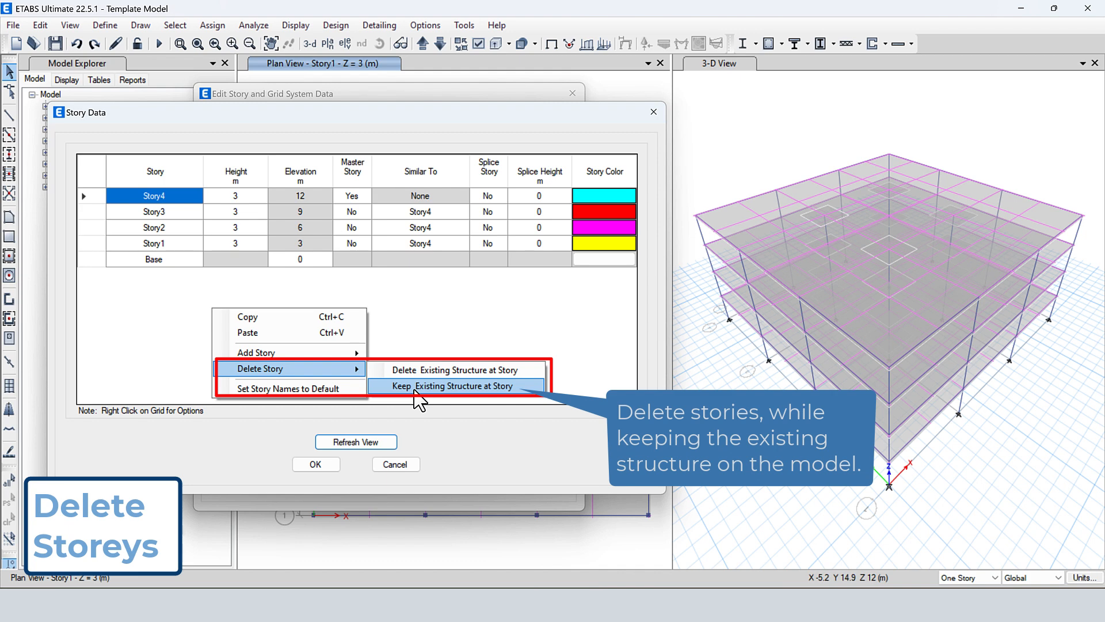
left_click(396, 318)
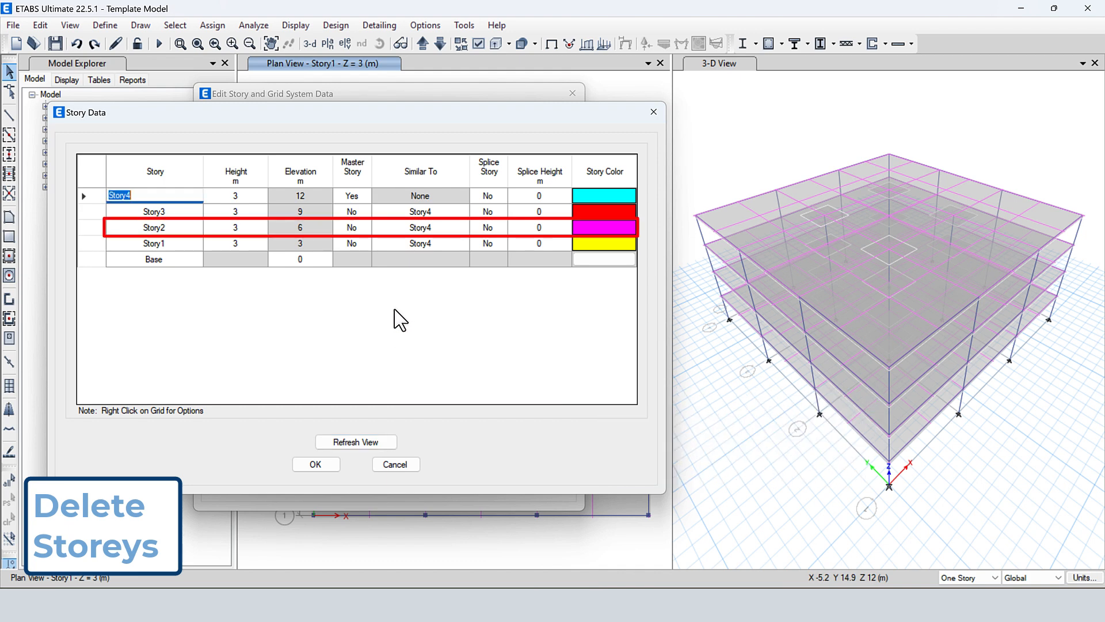
left_click(85, 228)
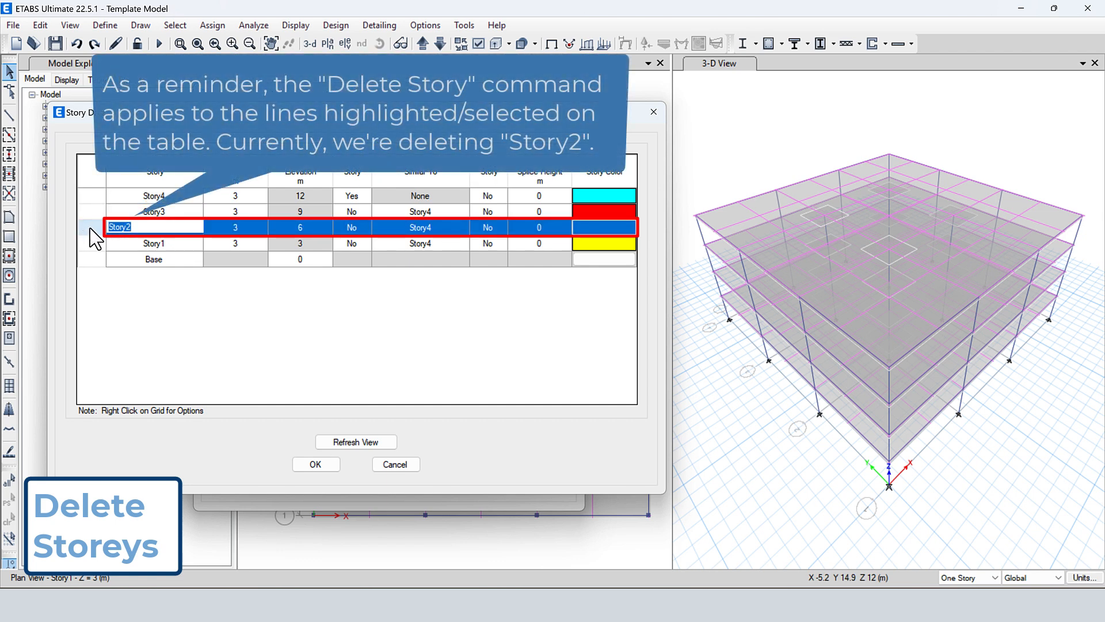
right_click(89, 228)
mouse_move(166, 291)
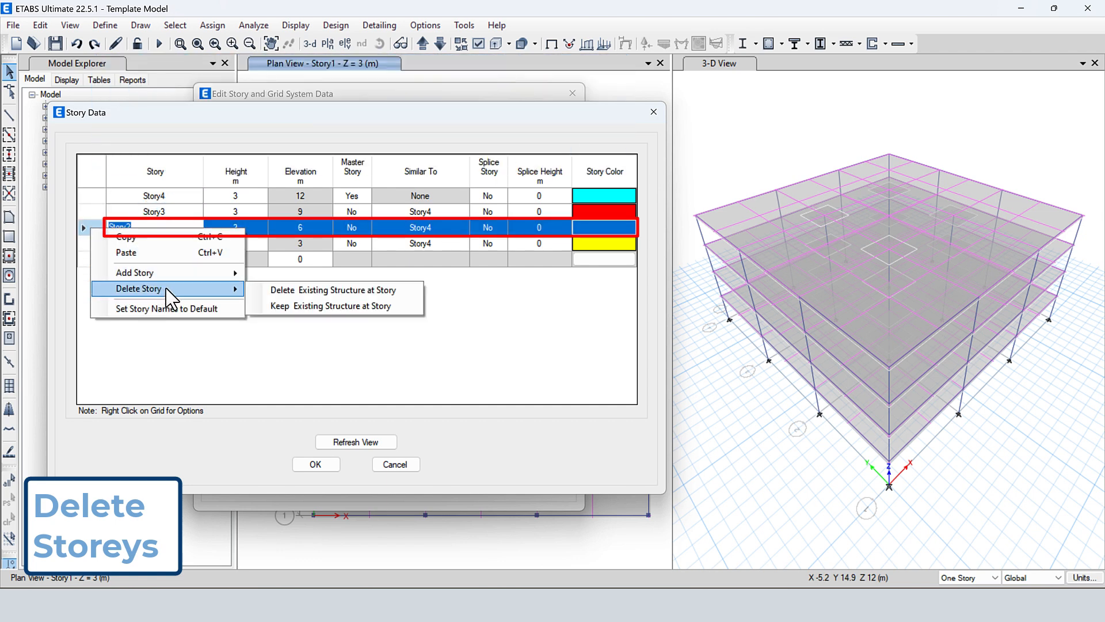
left_click(312, 305)
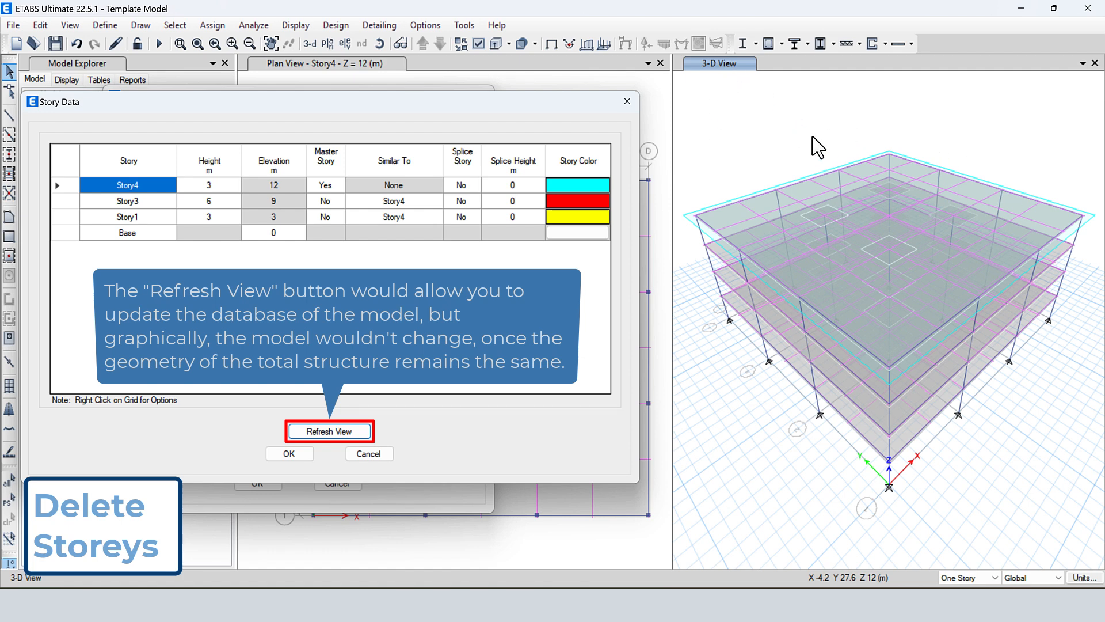
left_click(627, 101)
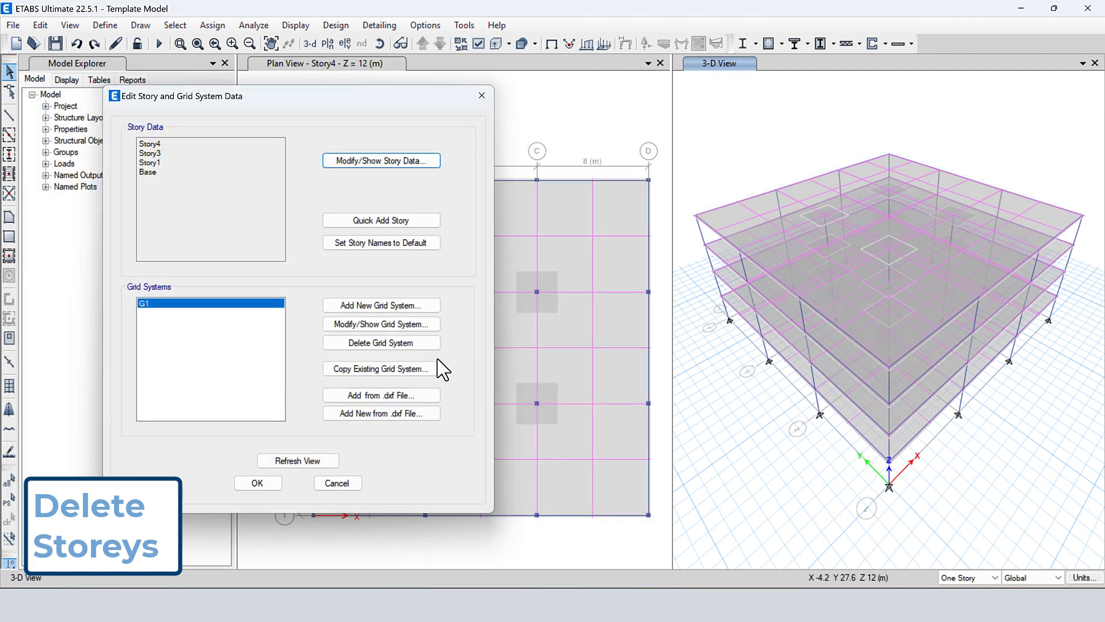
left_click(257, 485)
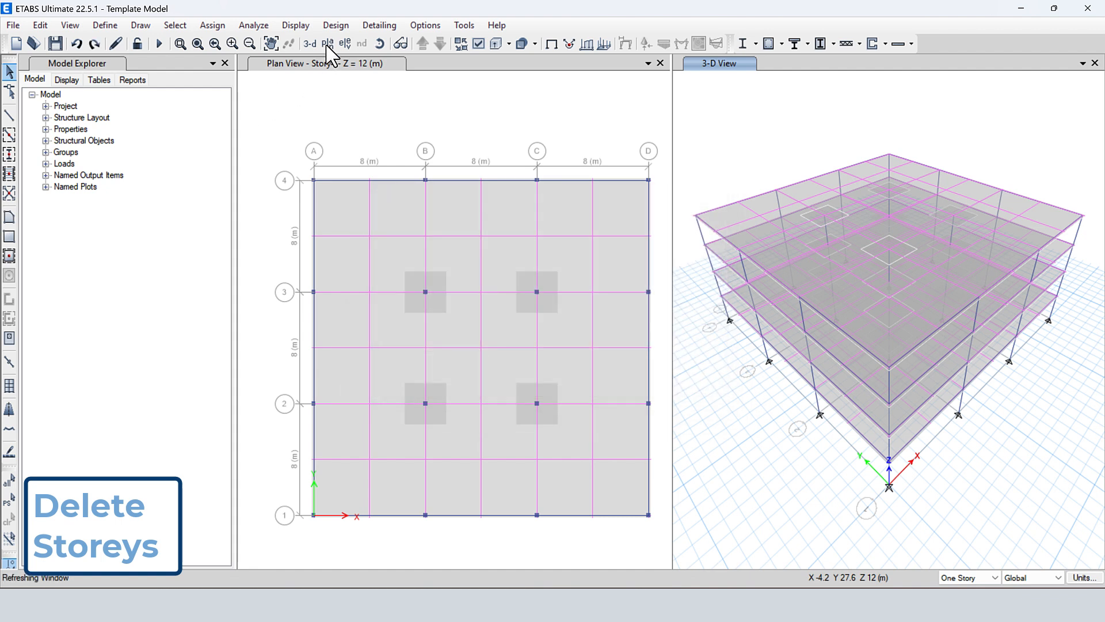
Step: Check which stories are available as plan views, then close the plan view selection without changing the view
left_click(327, 44)
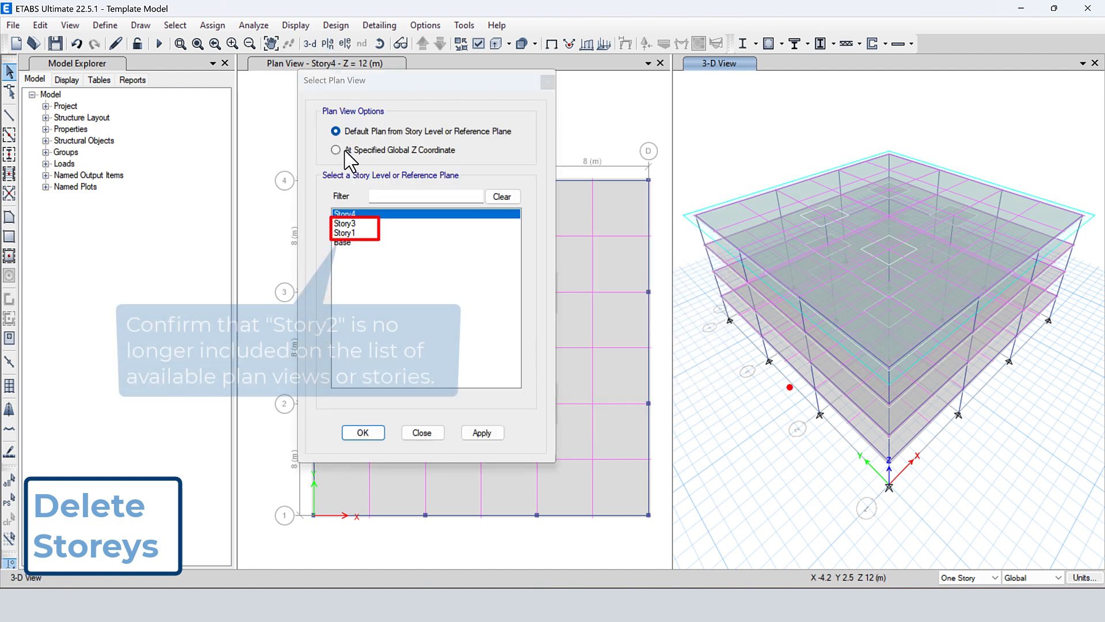
left_click(366, 233)
left_click(366, 226)
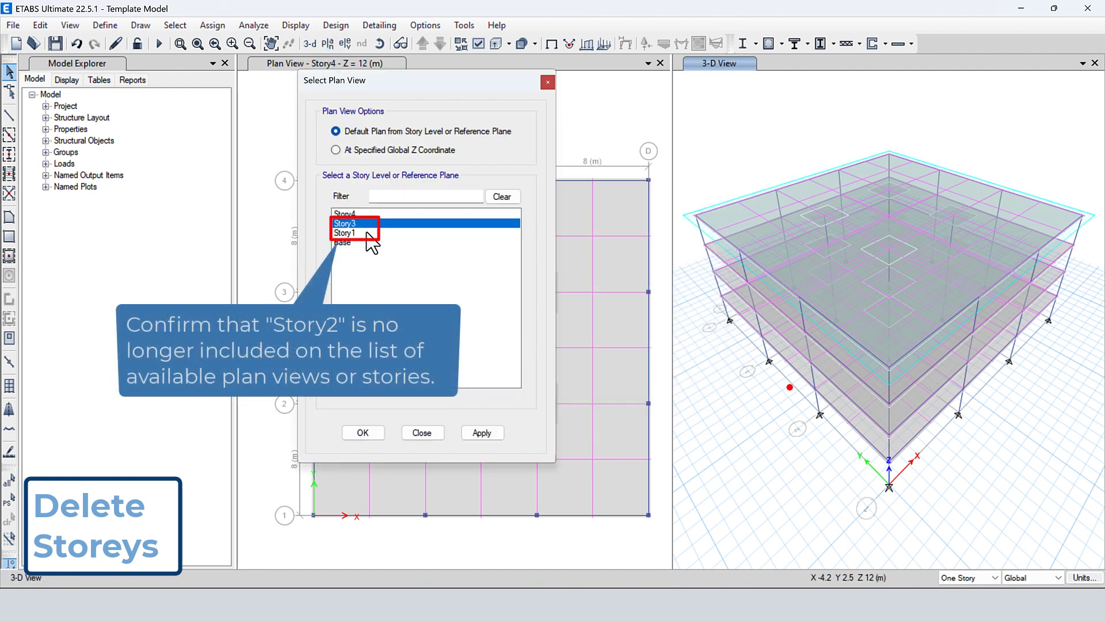
left_click(366, 232)
left_click(367, 226)
left_click(548, 83)
Step: Select all objects belonging to Story3 using selection by stories
left_click(175, 25)
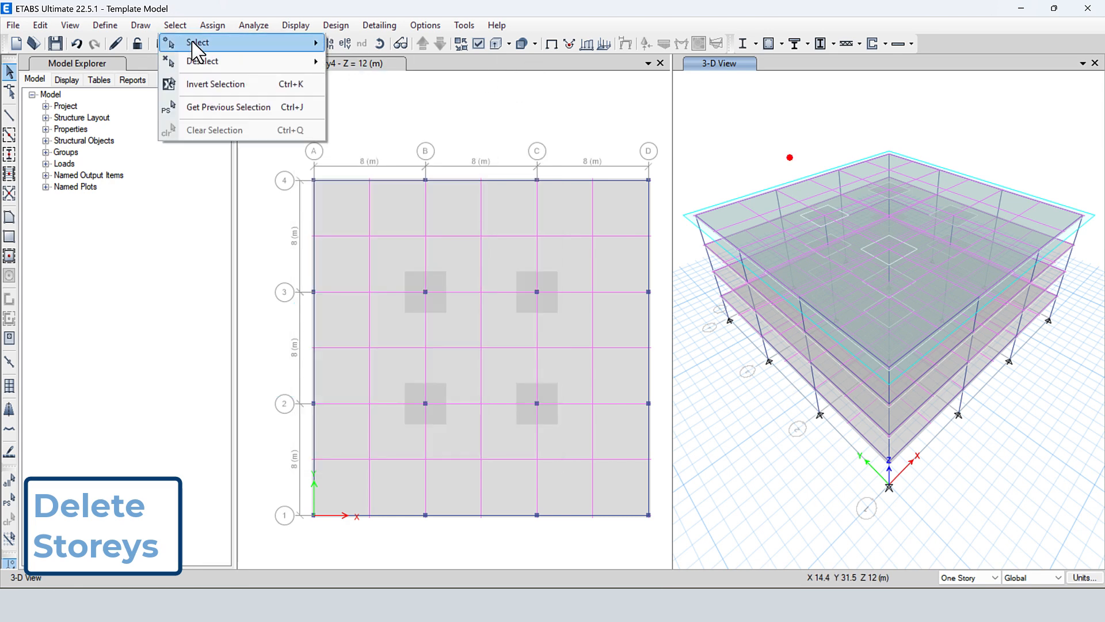
mouse_move(297, 43)
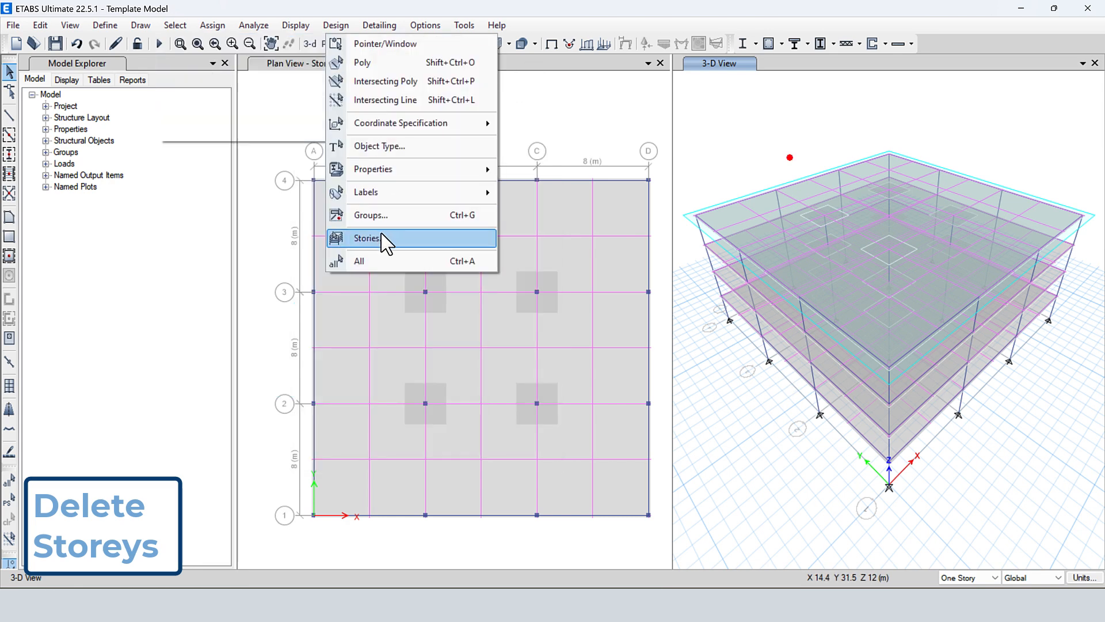
left_click(380, 237)
left_click(491, 212)
left_click(477, 202)
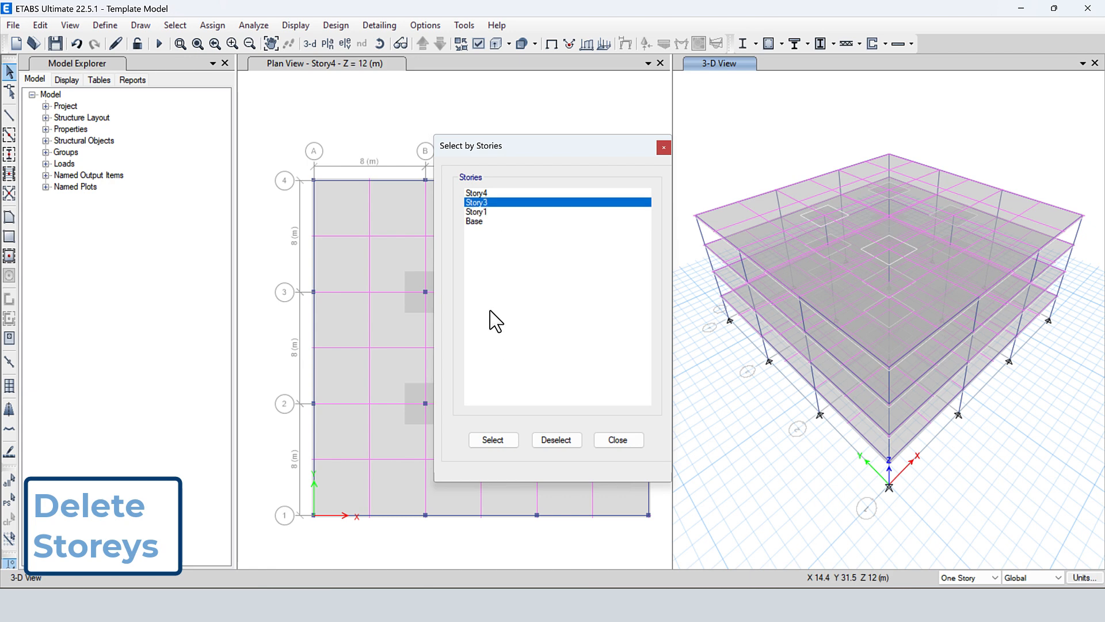
left_click(492, 440)
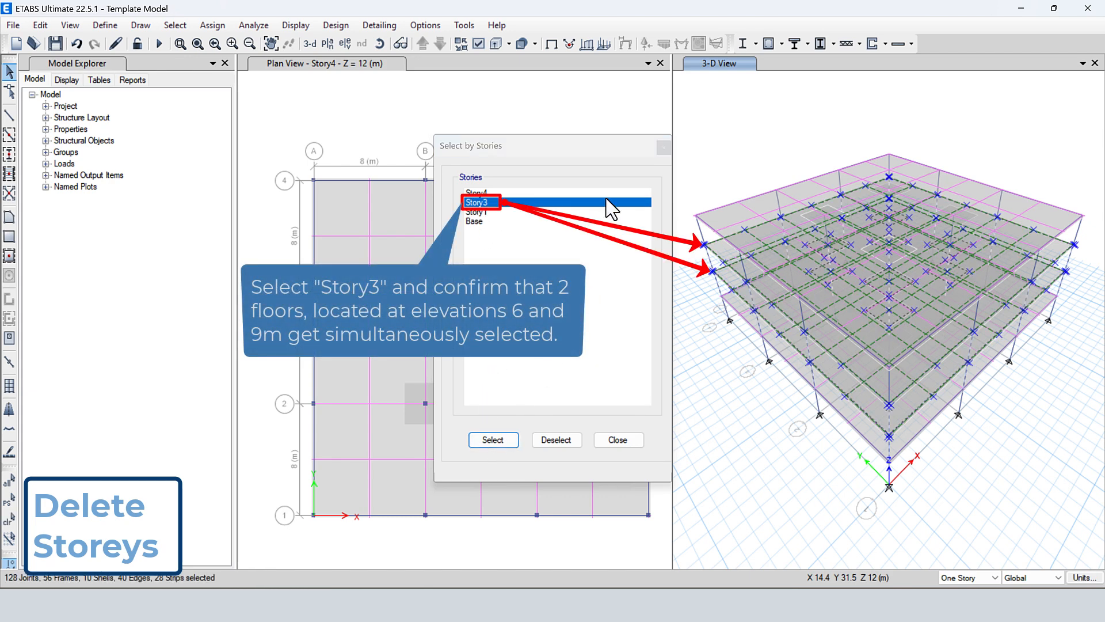
left_click(663, 147)
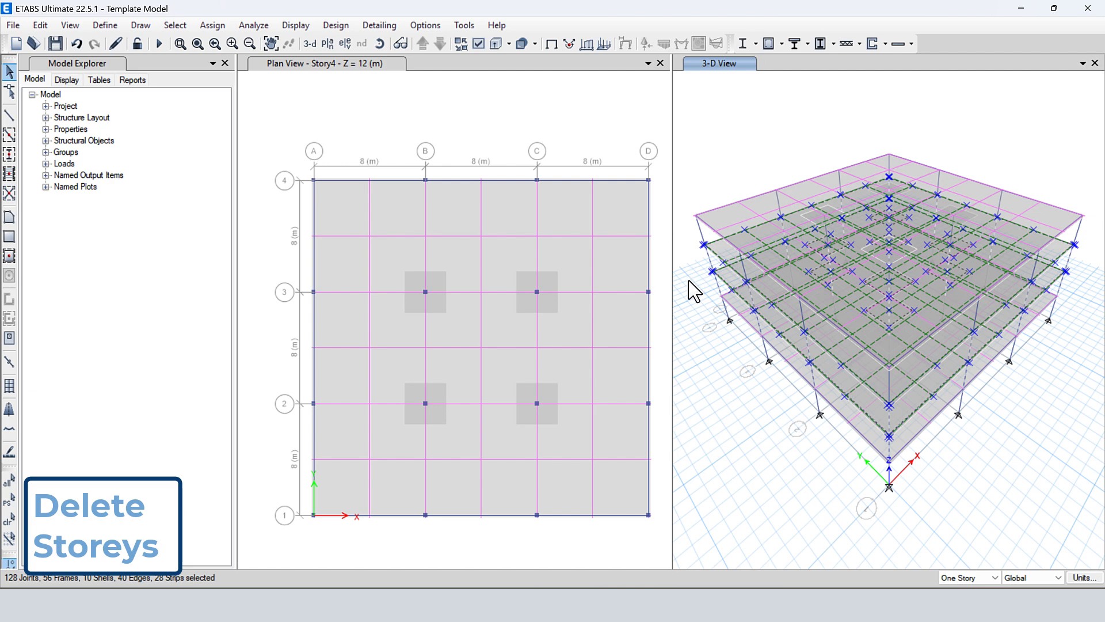
Step: Clear the selection and inspect the story assignment of the perimeter beam at the second level above the base, then close its information
key("Delete")
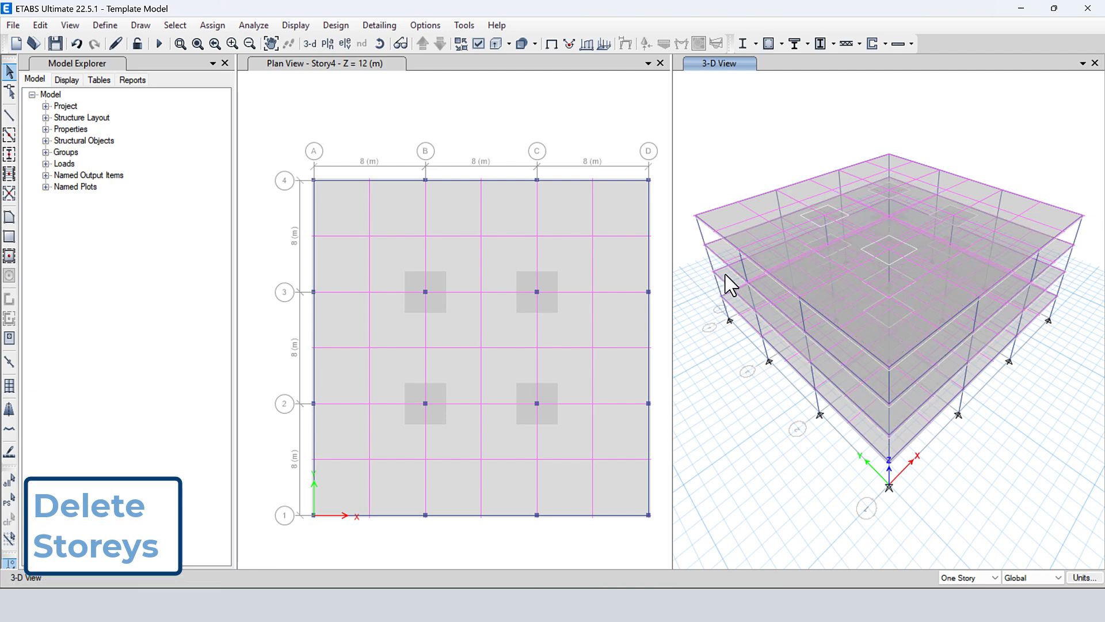
left_click(715, 274)
right_click(722, 279)
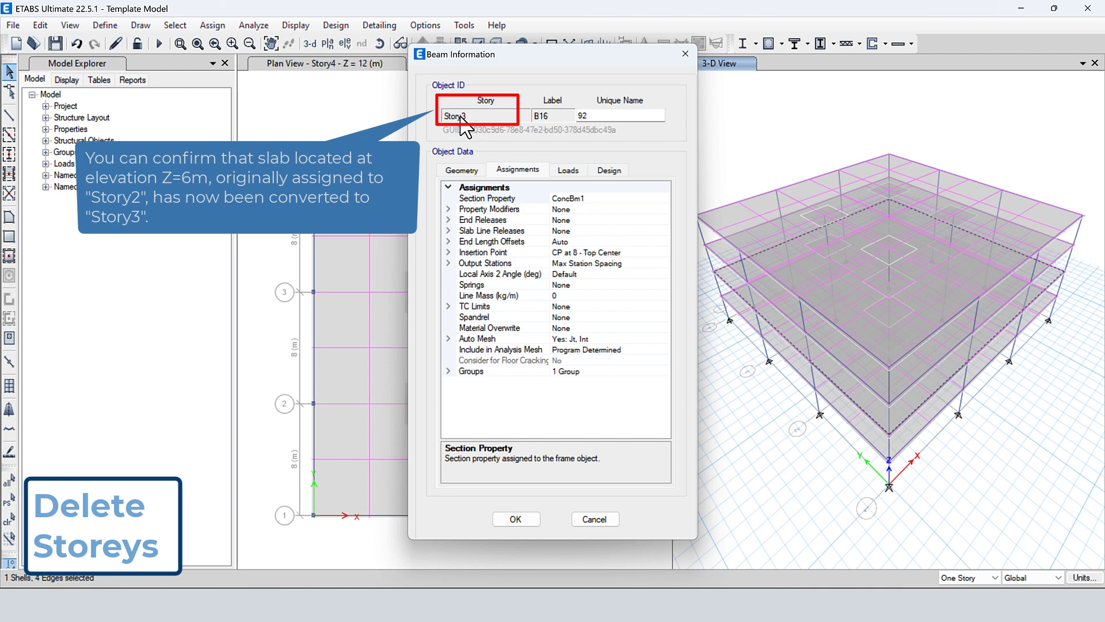
left_click(685, 55)
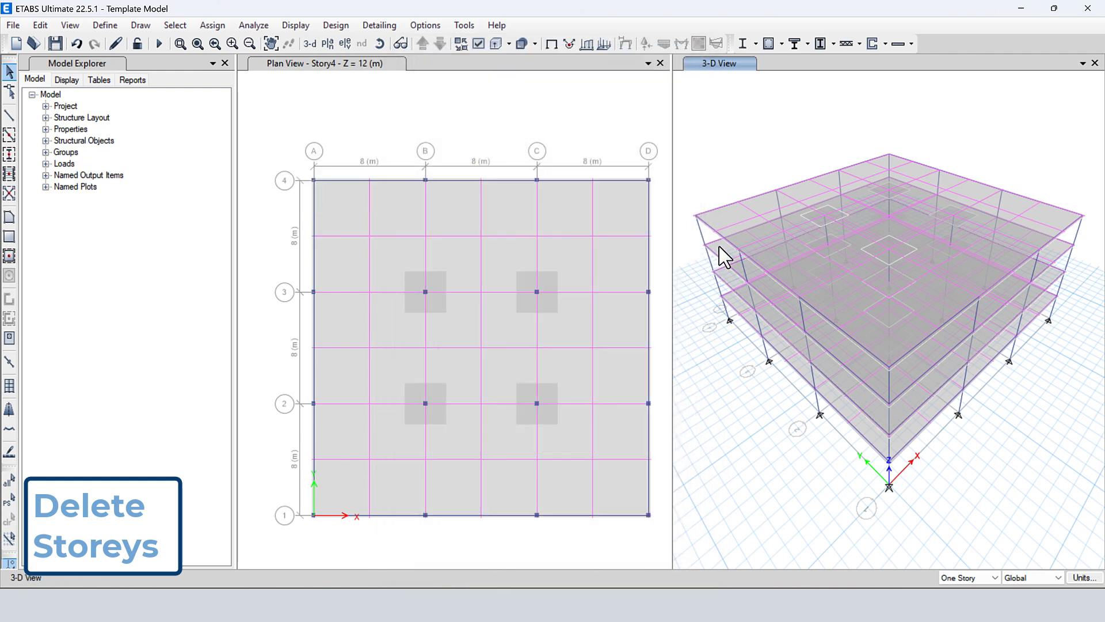
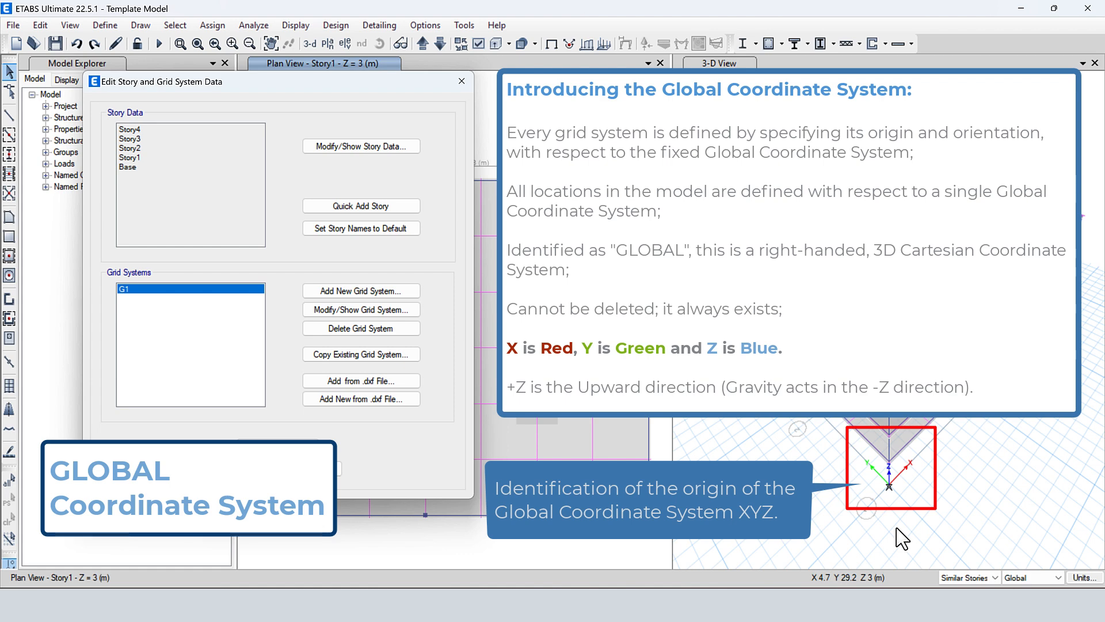
Step: Open grid system G1 for modification and review its origin, rotation, story range and rectangular grid settings
left_click(461, 81)
left_click(70, 25)
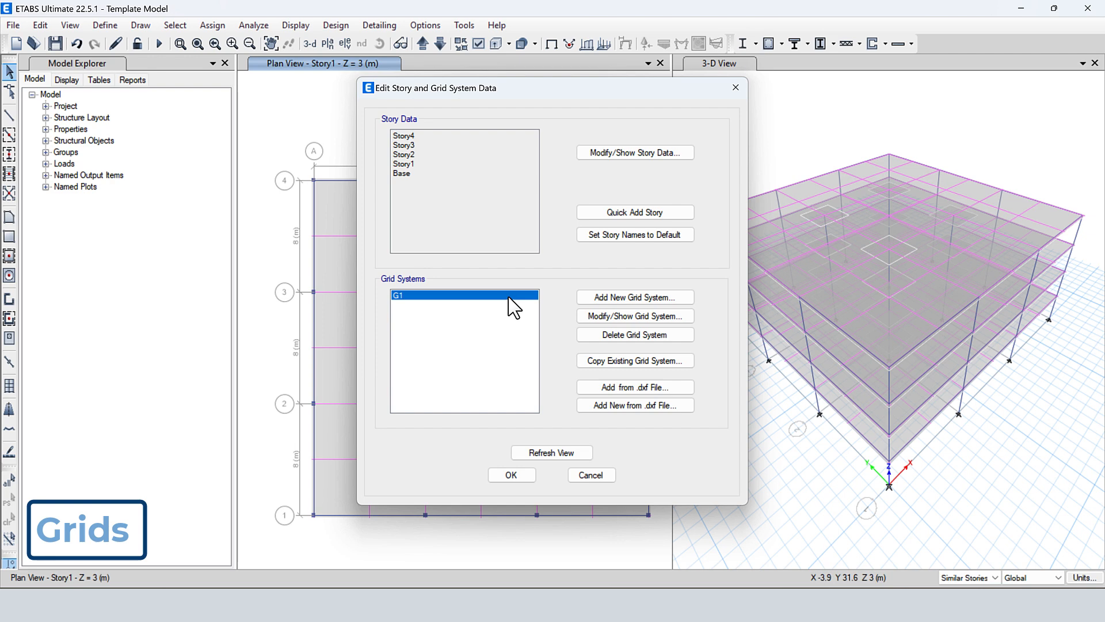
left_click(648, 318)
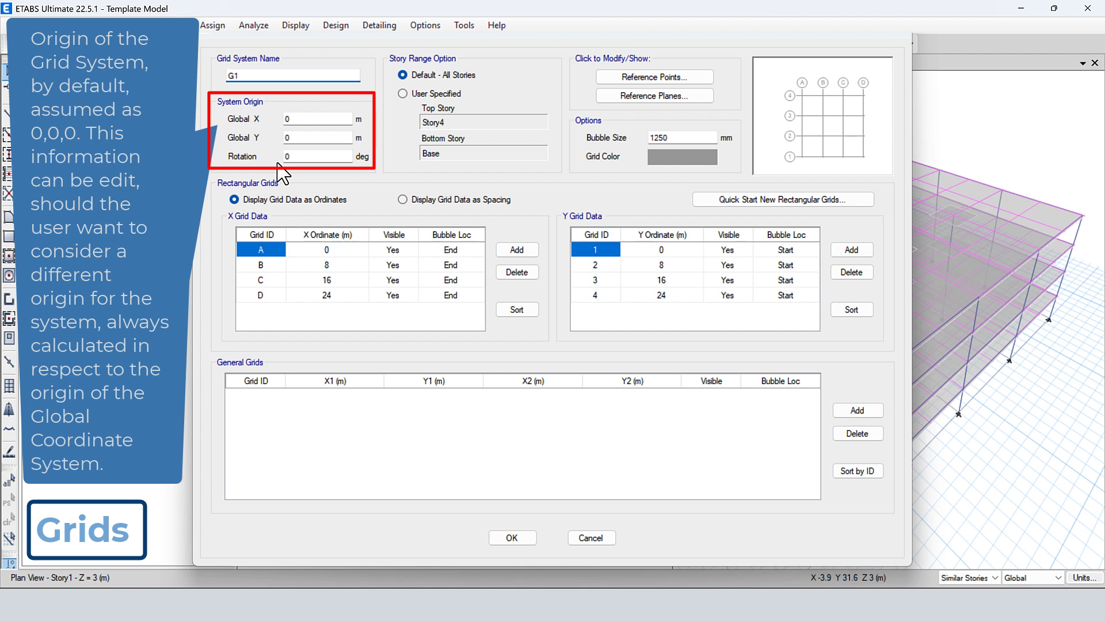
left_click(303, 119)
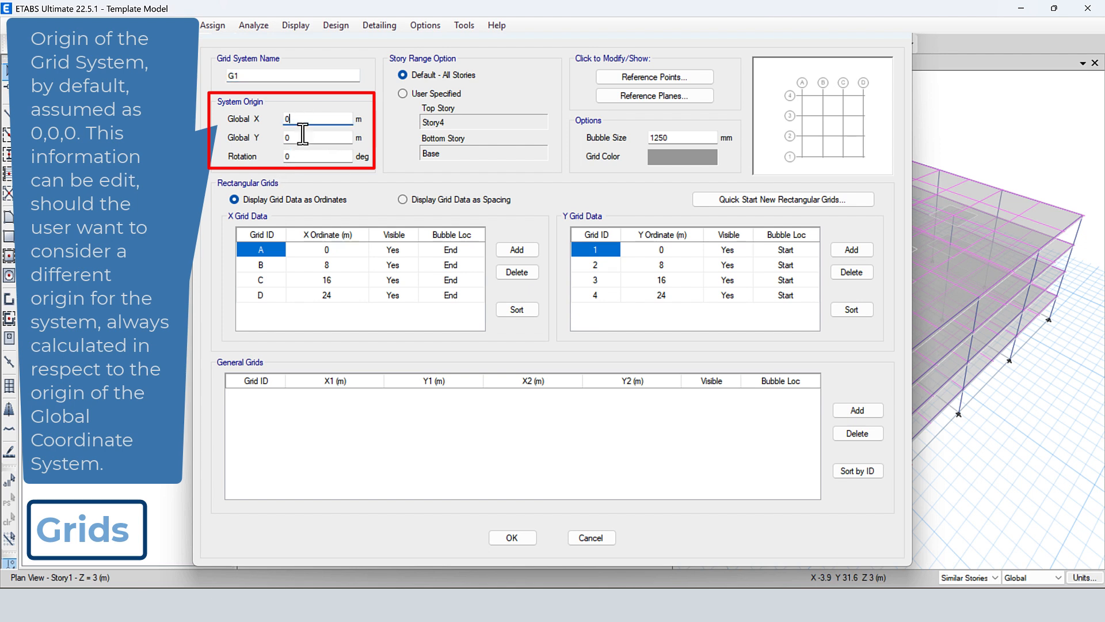
left_click(300, 140)
left_click(302, 156)
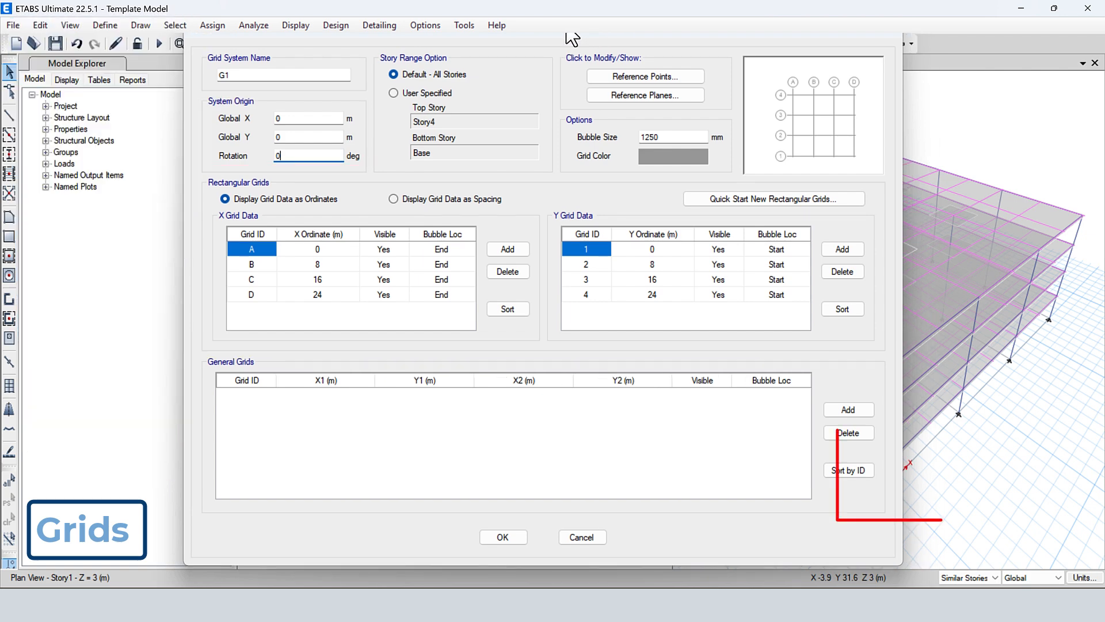
left_click_drag(613, 41, 479, 40)
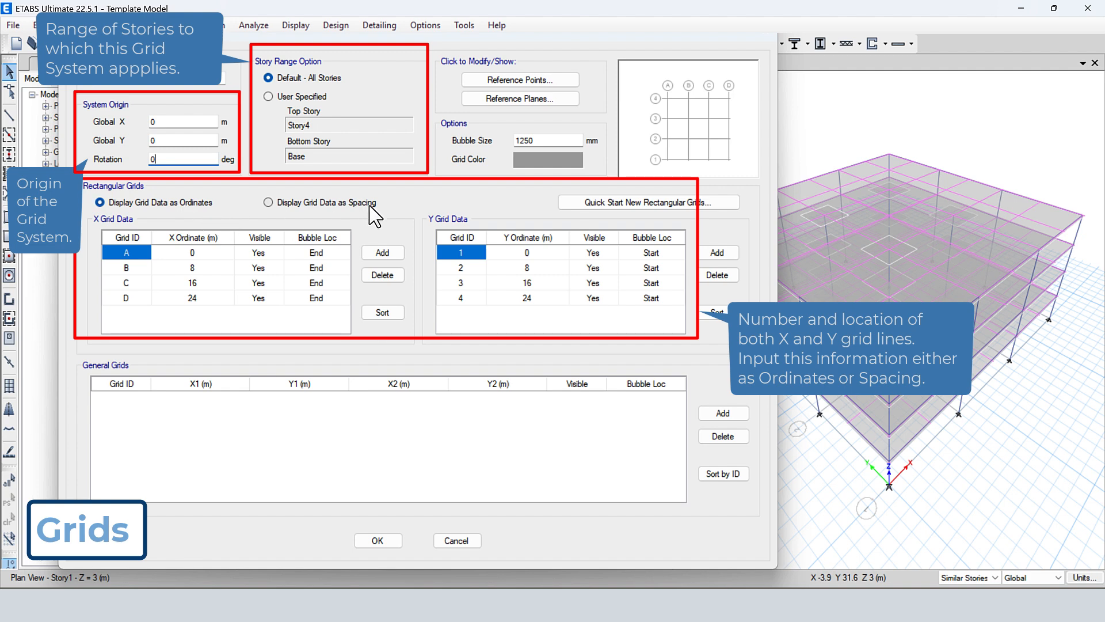
left_click(143, 218)
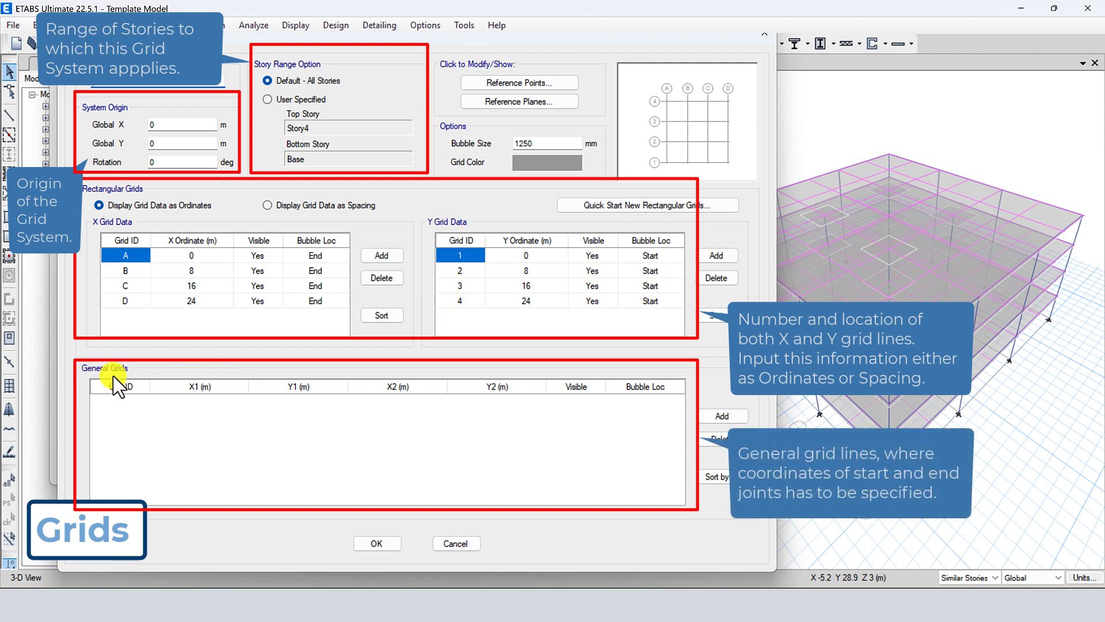
Step: Add a general grid line to G1 from (0, 0) to X2 = 24 m, Y2 = 24 m and accept the grid data
left_click(722, 415)
left_click(397, 401)
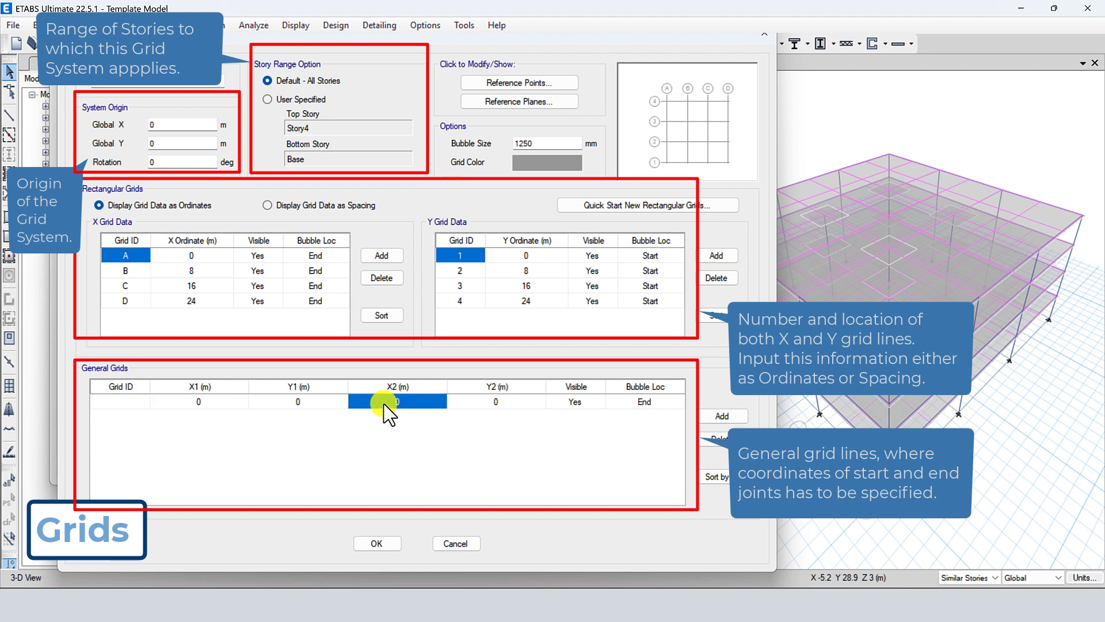
left_click(399, 401)
type("24")
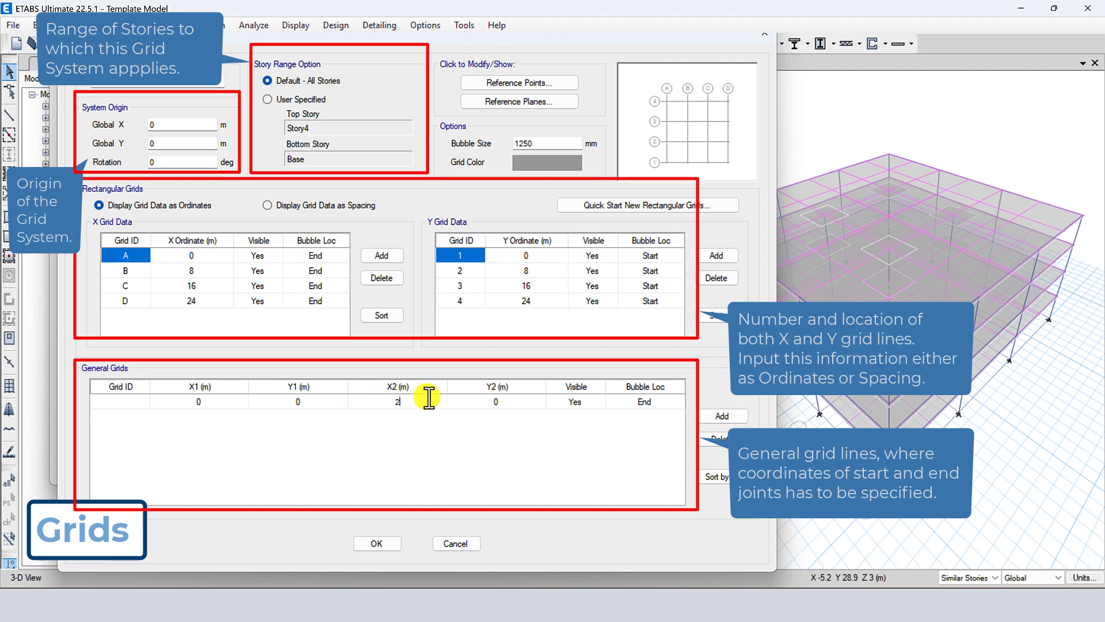
left_click(503, 401)
left_click(502, 401)
type("24")
left_click(320, 401)
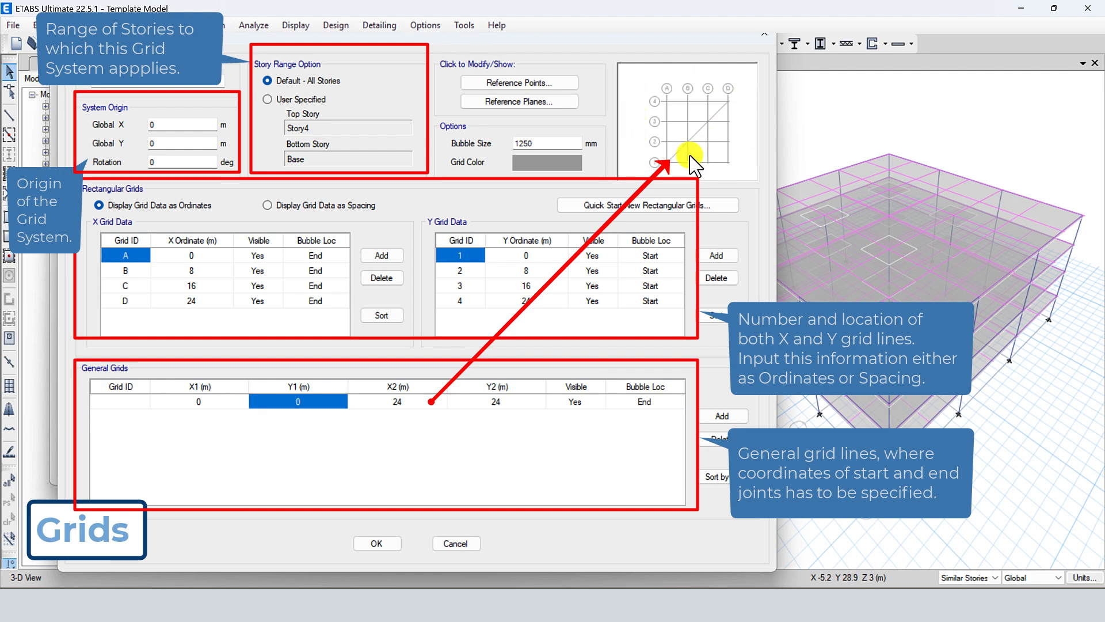
left_click(371, 544)
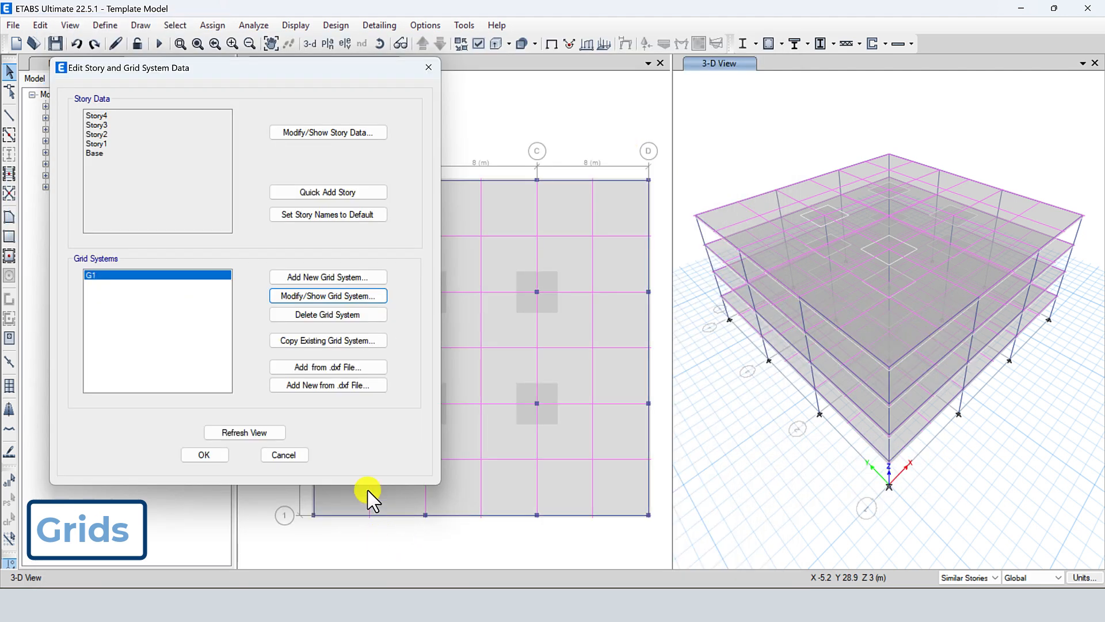
left_click(213, 455)
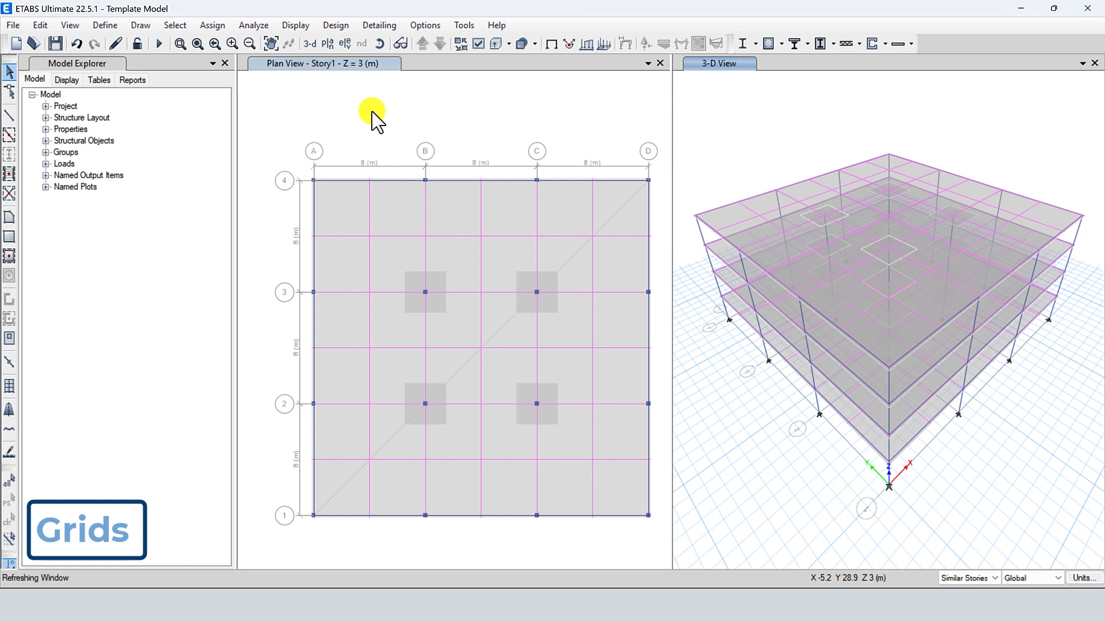
Step: Add a horizontal reference plane at Z = 1.8 m to grid system G1 and accept the story and grid data
left_click(328, 43)
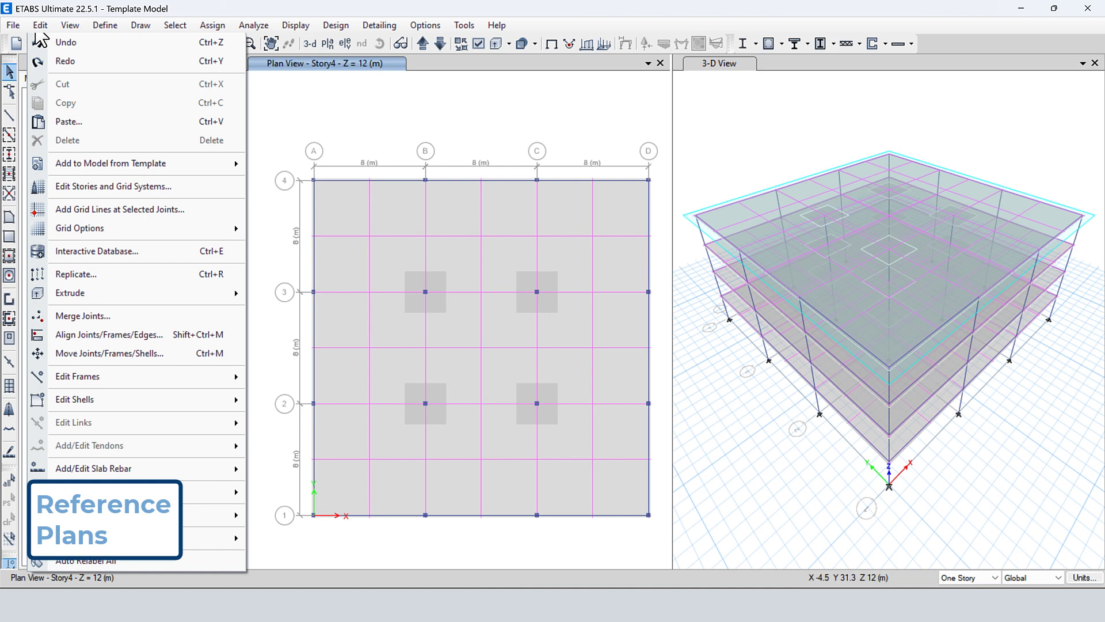
left_click(78, 186)
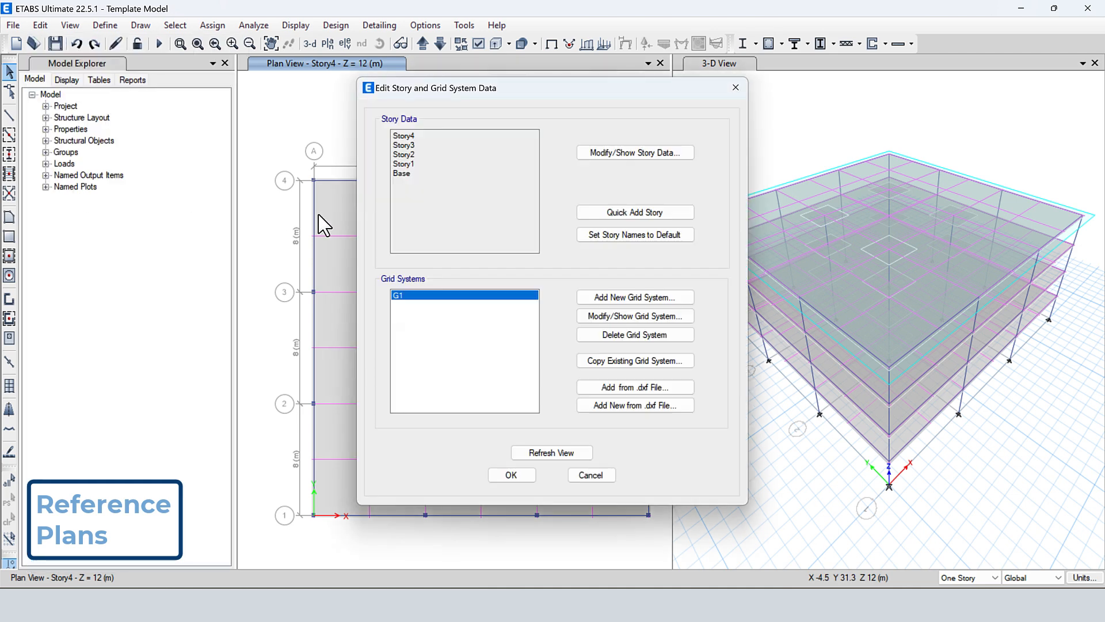
left_click(637, 317)
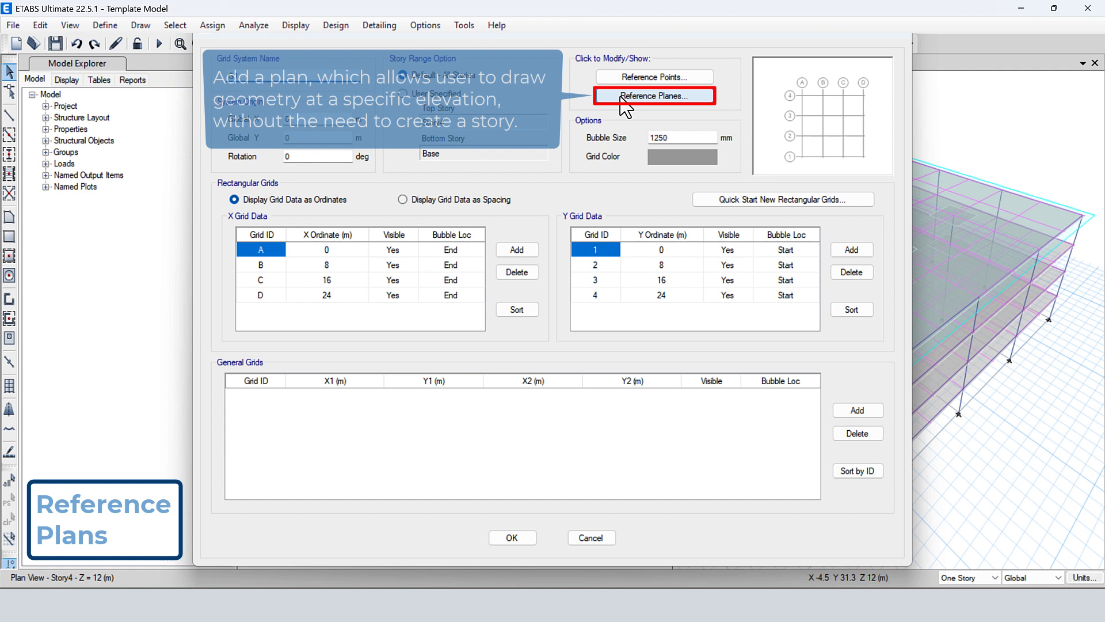
left_click(693, 98)
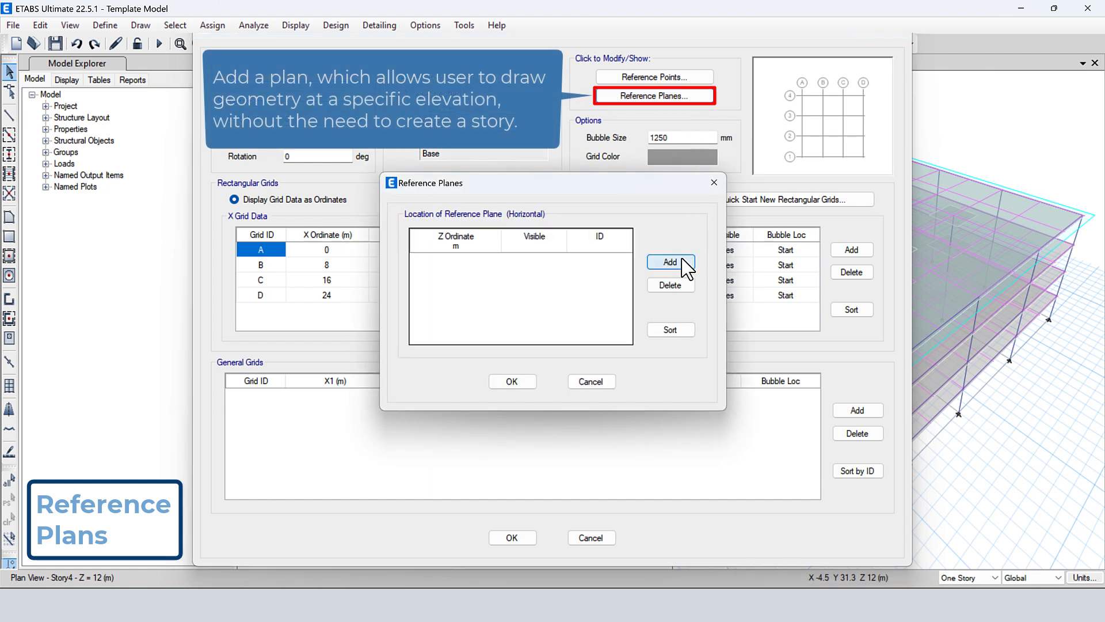
left_click(670, 262)
left_click(455, 260)
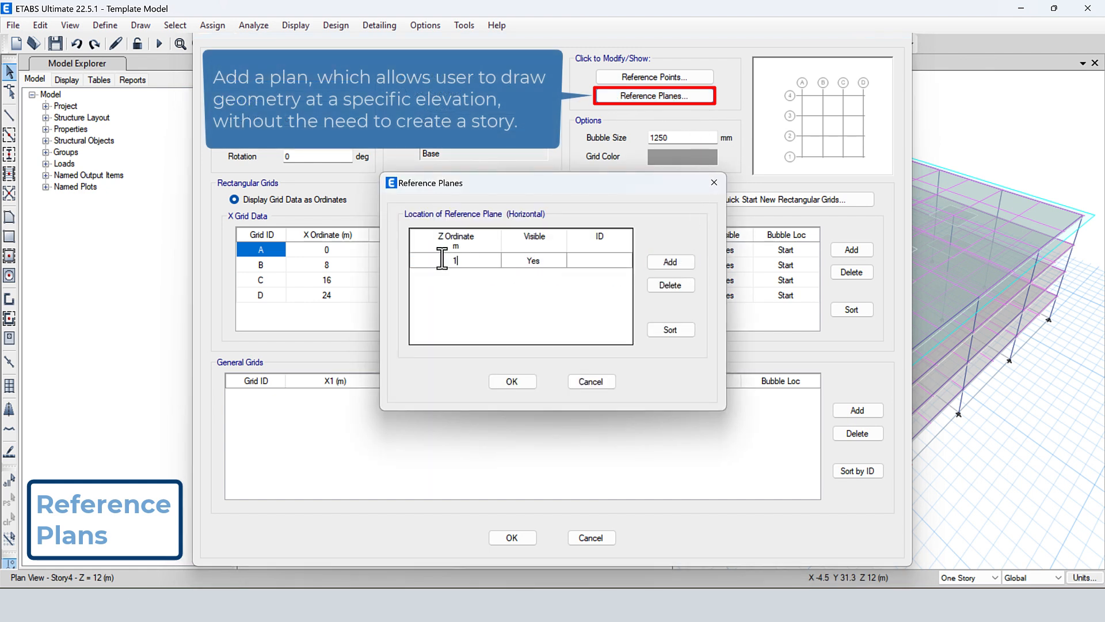
left_click(512, 381)
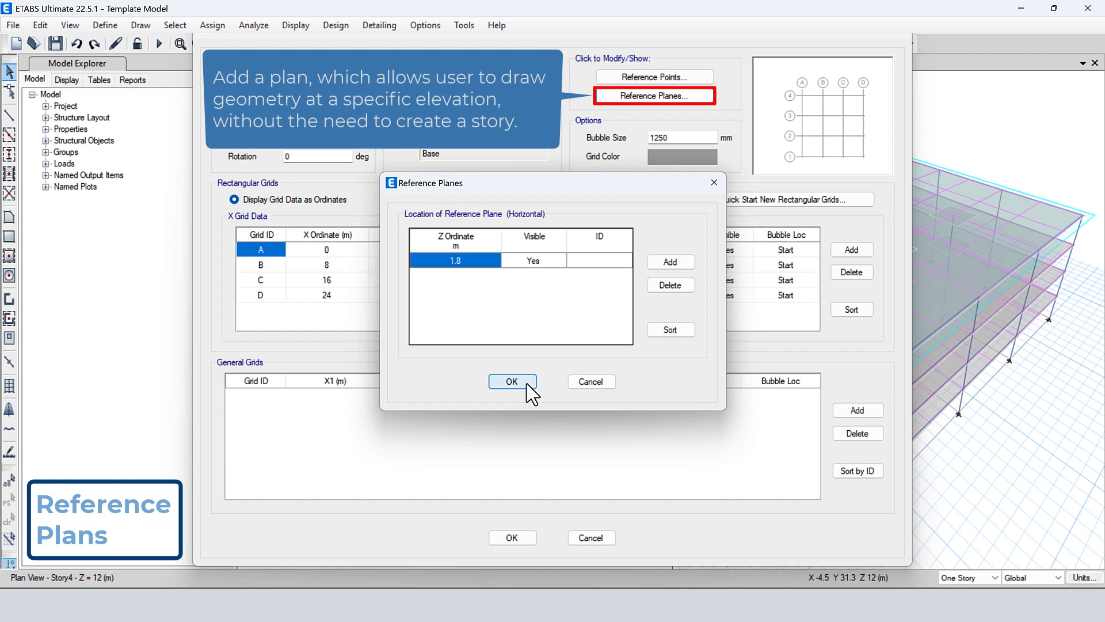
left_click(512, 537)
left_click(518, 476)
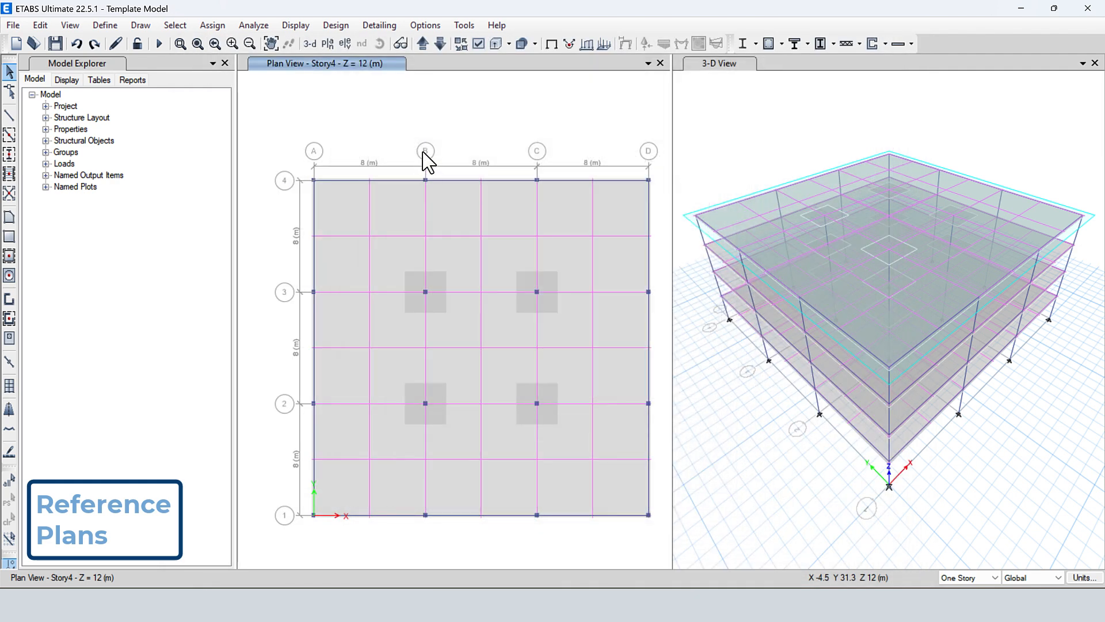
Step: Display the elevation view along grid A and examine where the reference plane sits between the stories
left_click(345, 44)
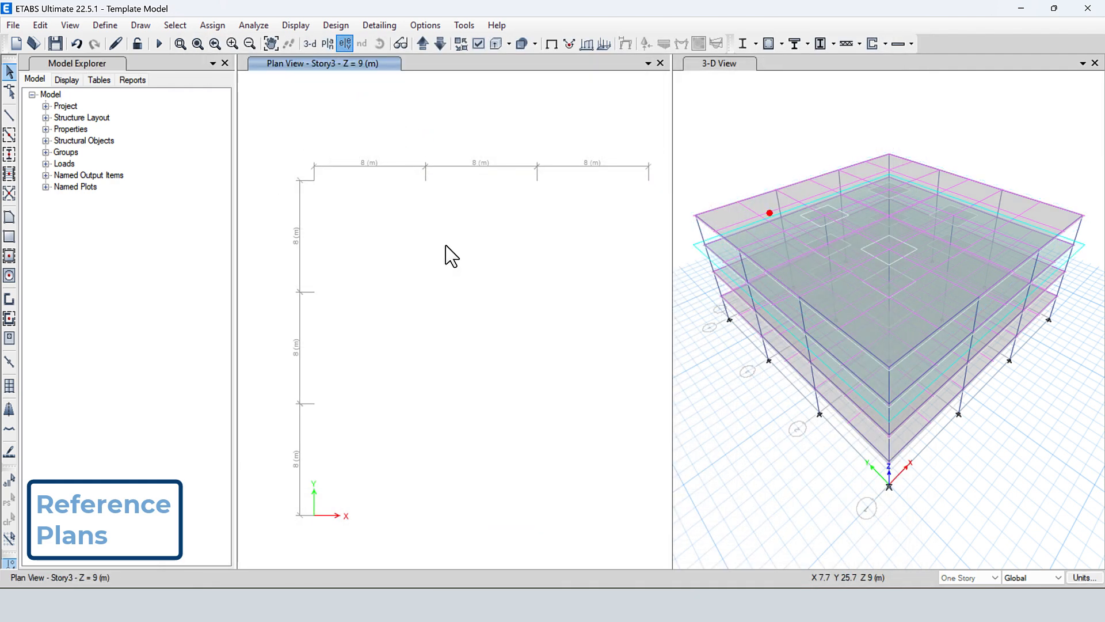
left_click(489, 480)
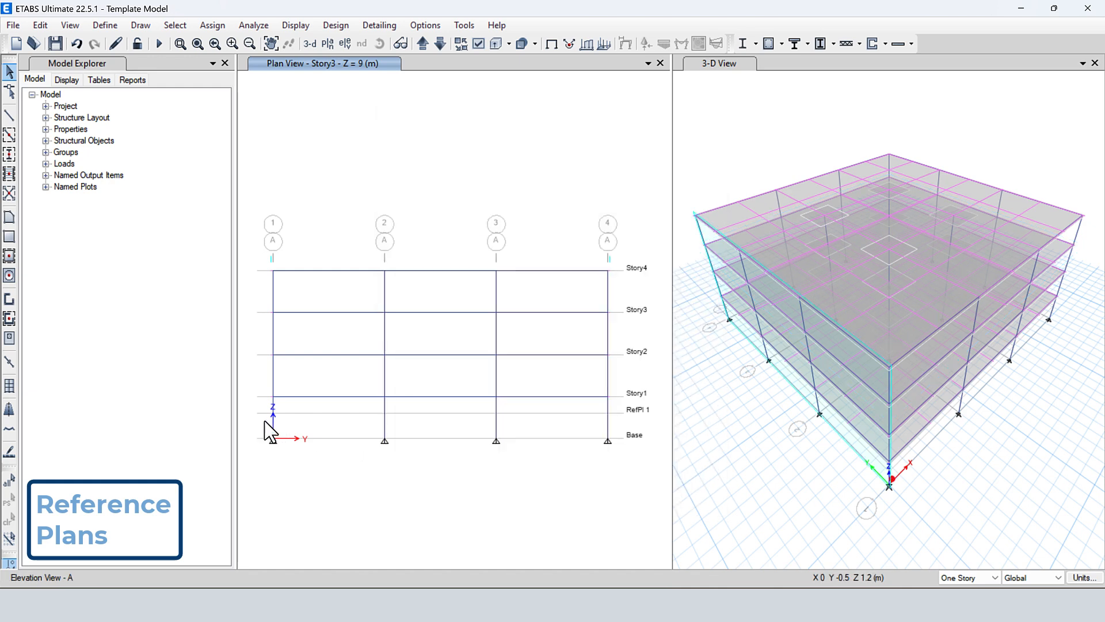
left_click(700, 196)
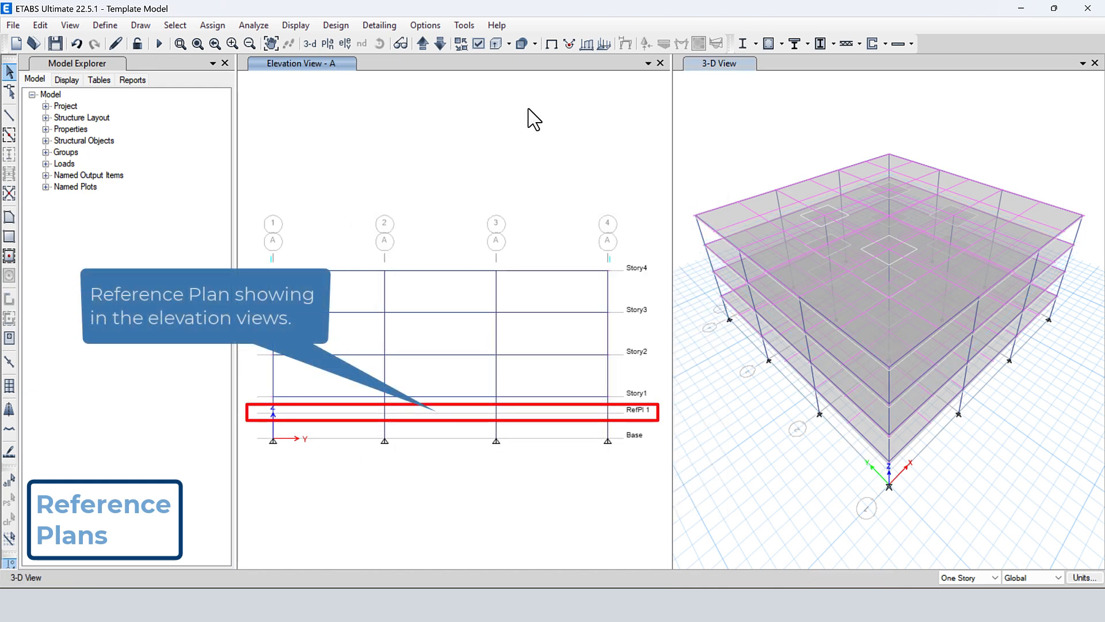
Step: Show the plan view at G1-Reference Plane 1 @ 1.8 m
left_click(327, 43)
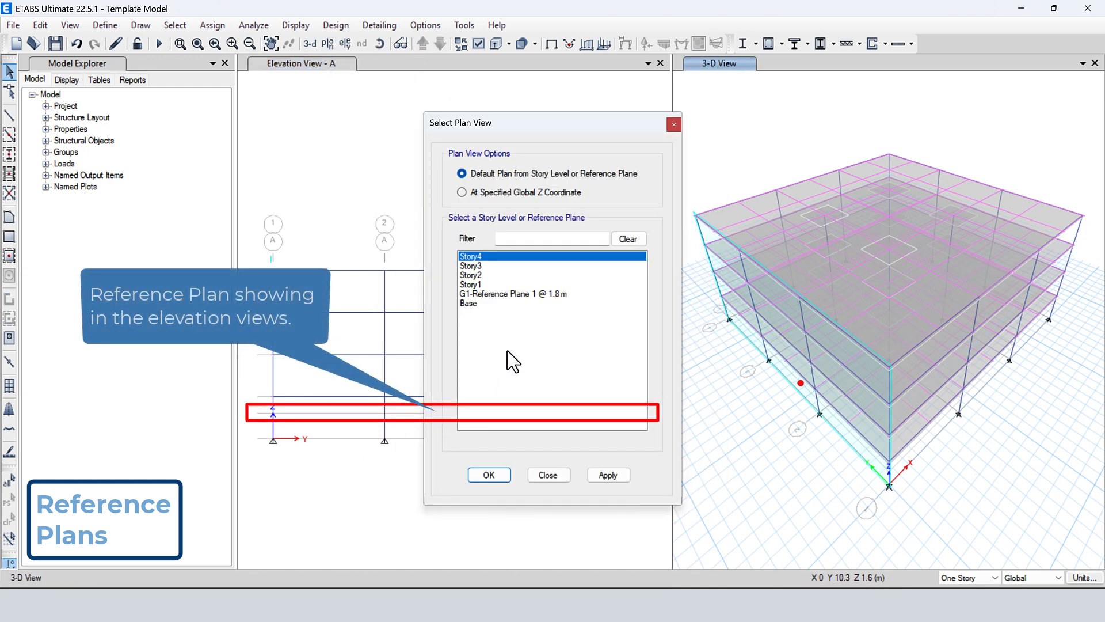
left_click(525, 294)
left_click(493, 478)
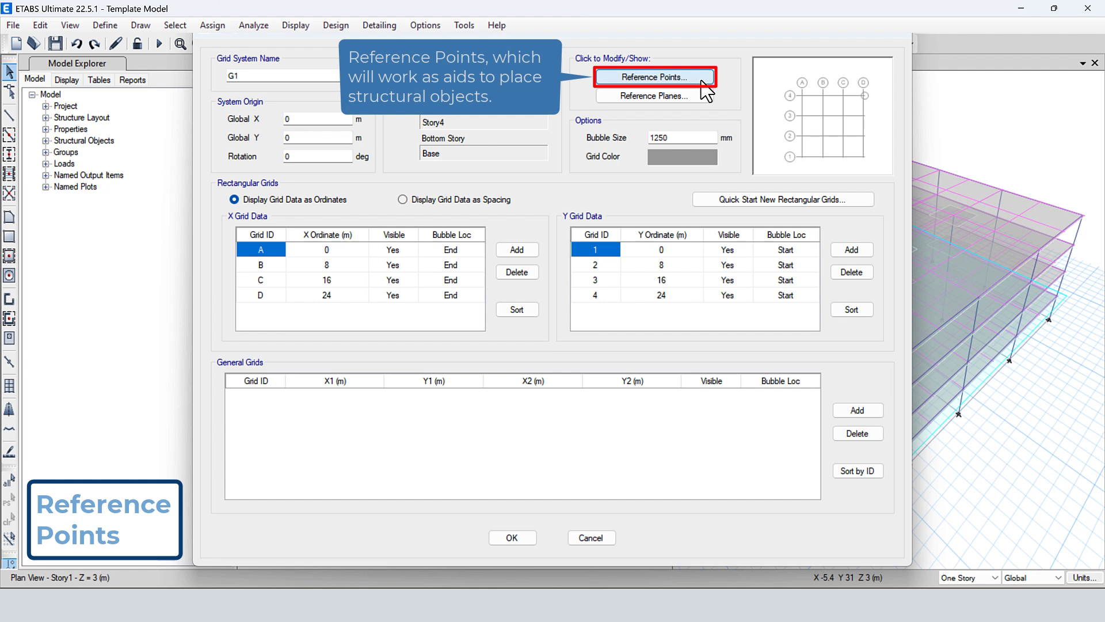
Step: Add a visible reference point at X = 2 m, Y = 1 m to grid system G1 and accept the story and grid data
left_click(702, 81)
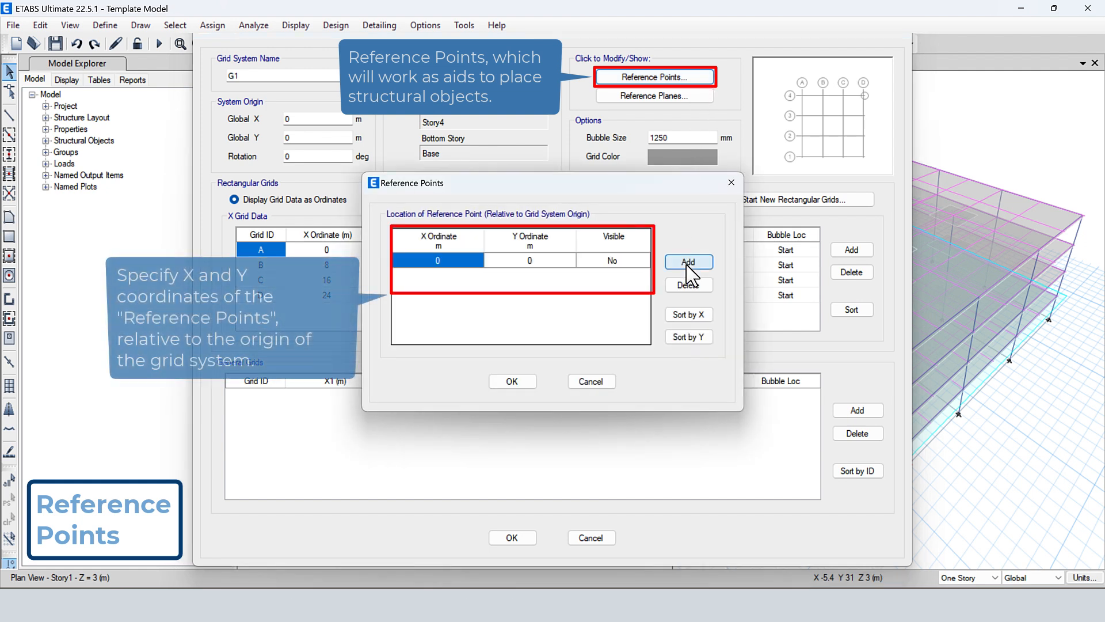
left_click(688, 262)
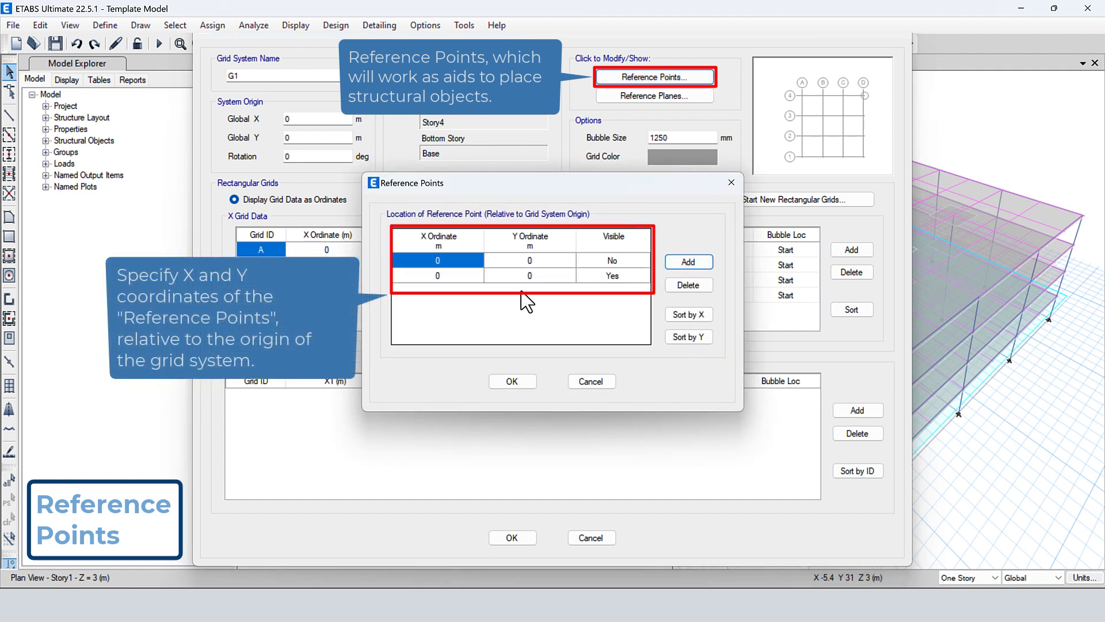
left_click(460, 275)
left_click(460, 276)
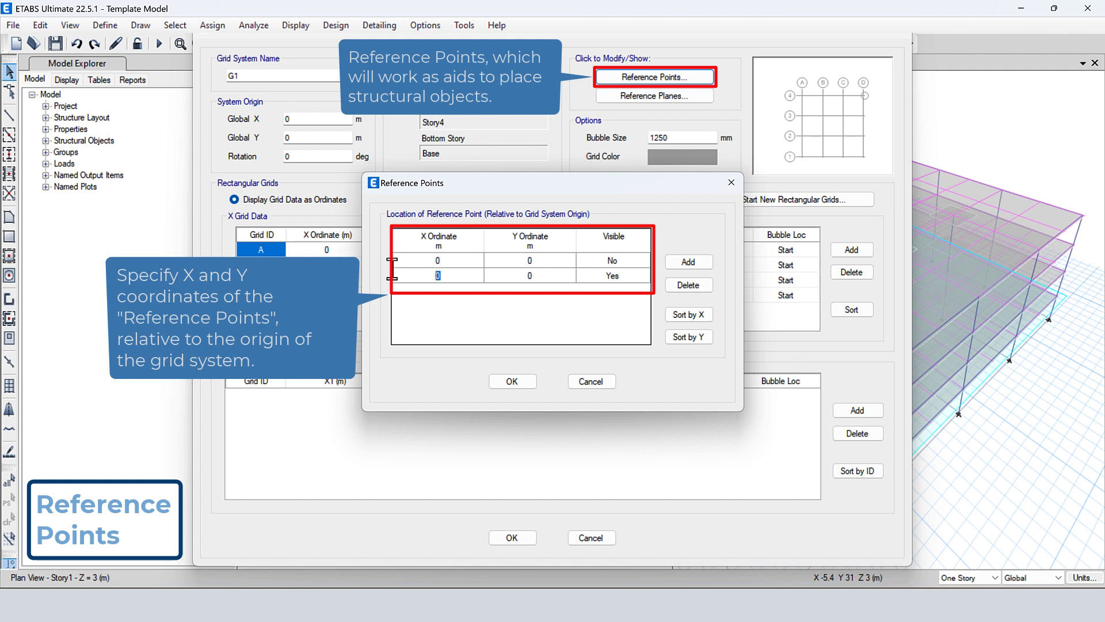
left_click(540, 277)
left_click(540, 277)
left_click(512, 381)
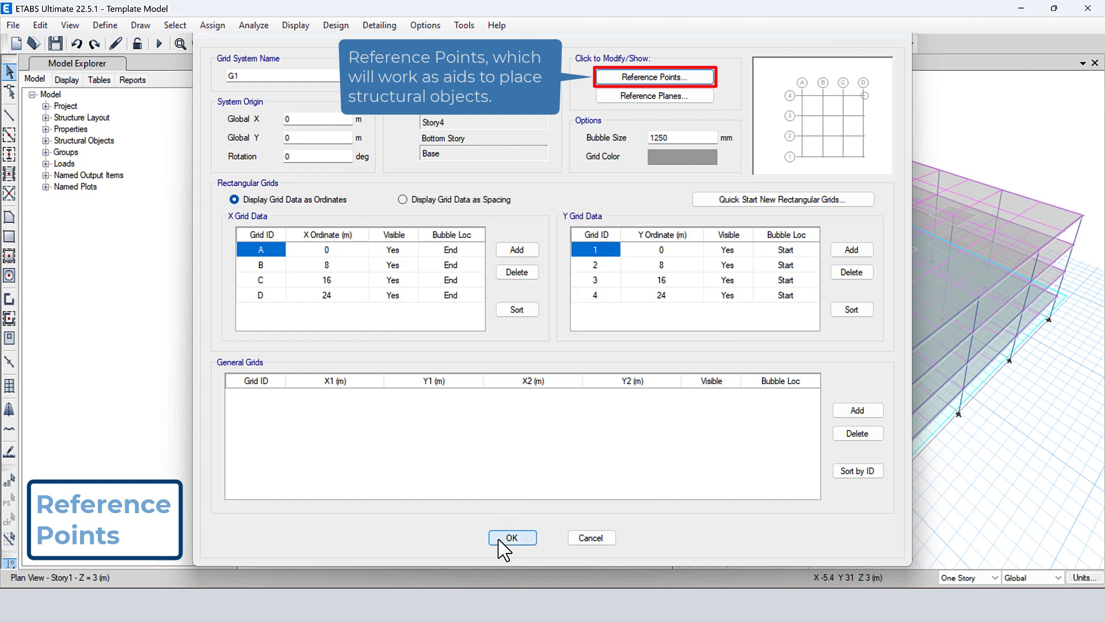
left_click(506, 538)
left_click(513, 476)
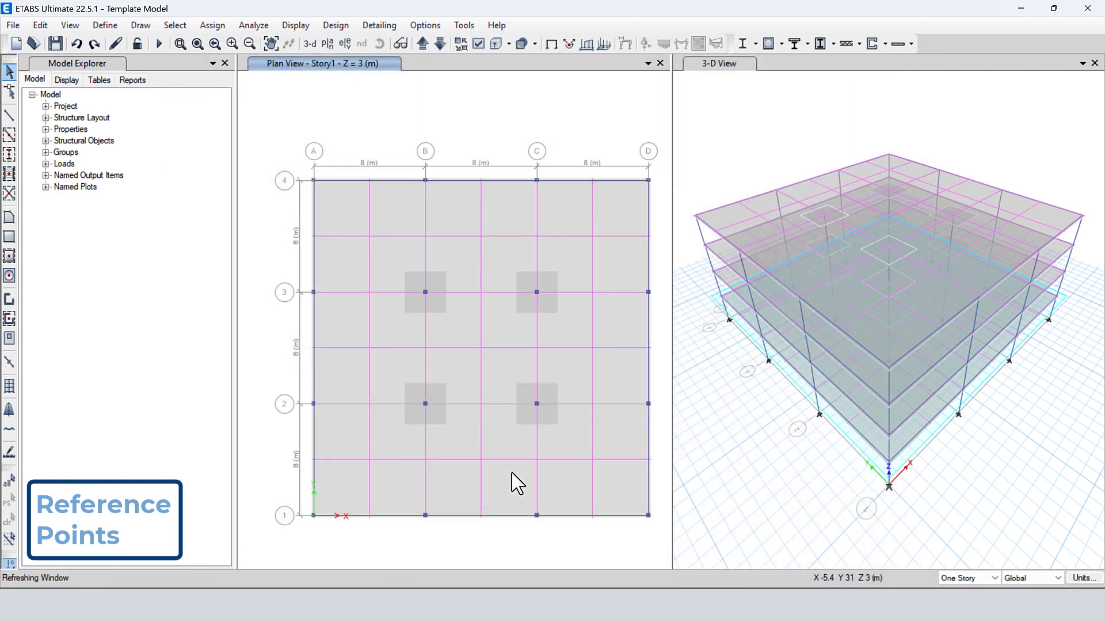
Step: Examine the reference point near grid intersection A-1 in the Story1 plan, and check it in the Story2 plan
left_click(180, 43)
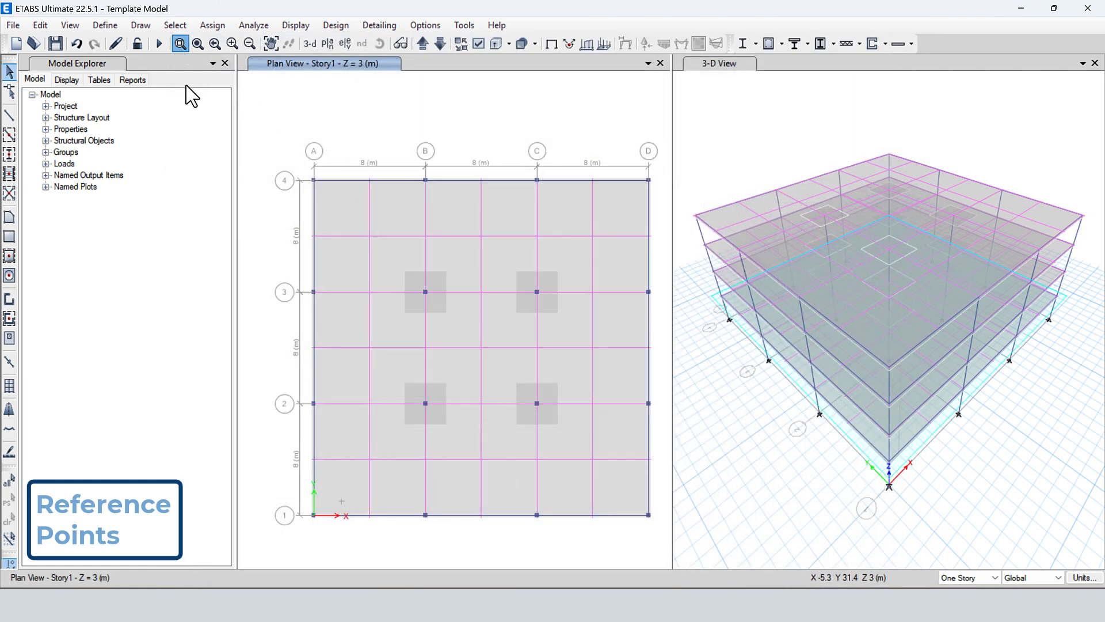
left_click_drag(282, 490, 373, 534)
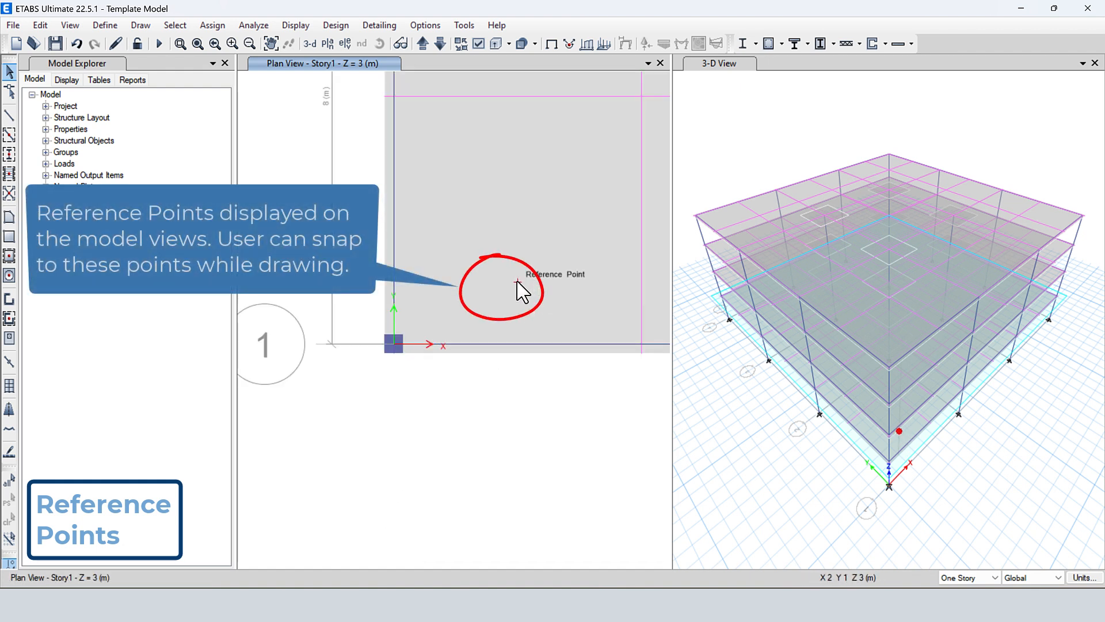
left_click(415, 46)
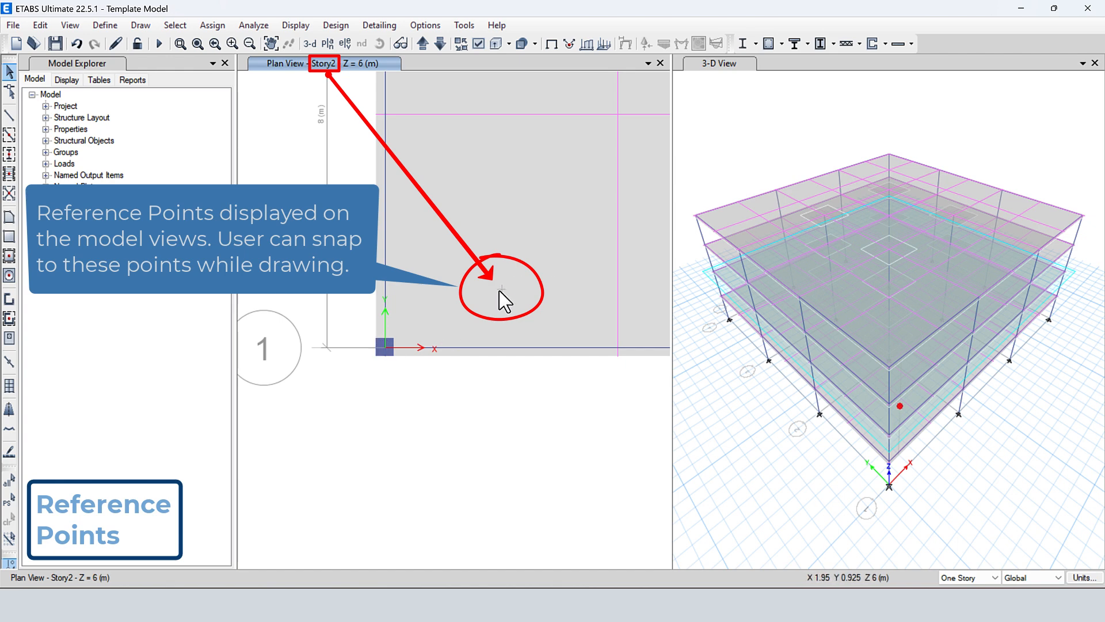
Step: Check the reference point in the Story3 and Story4 plans and snap a line object's start to it on Story4
left_click(422, 43)
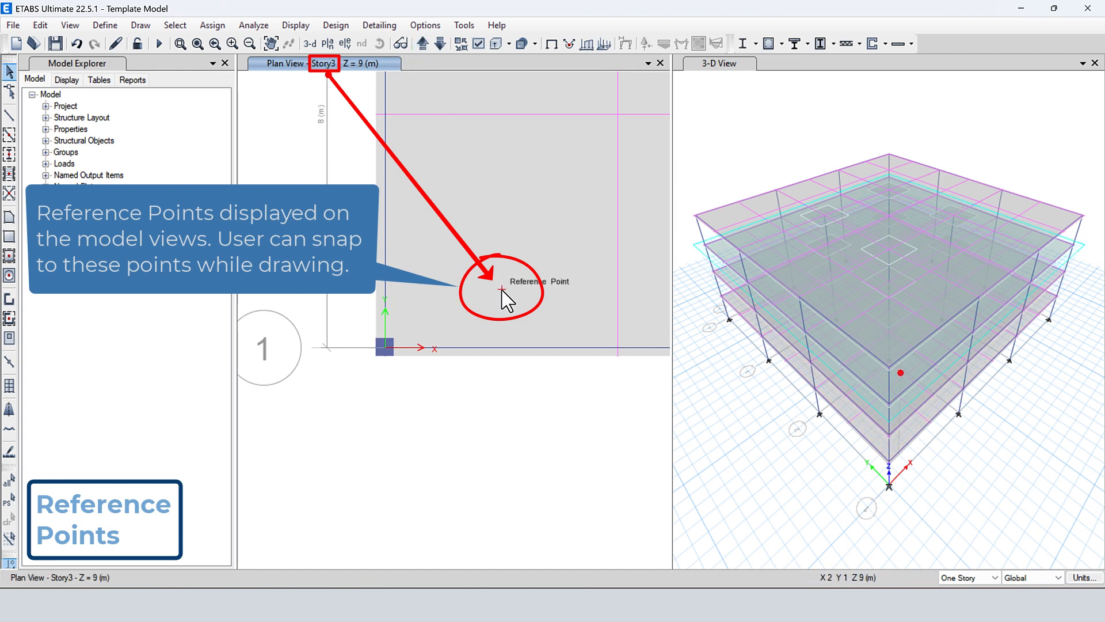
left_click(417, 47)
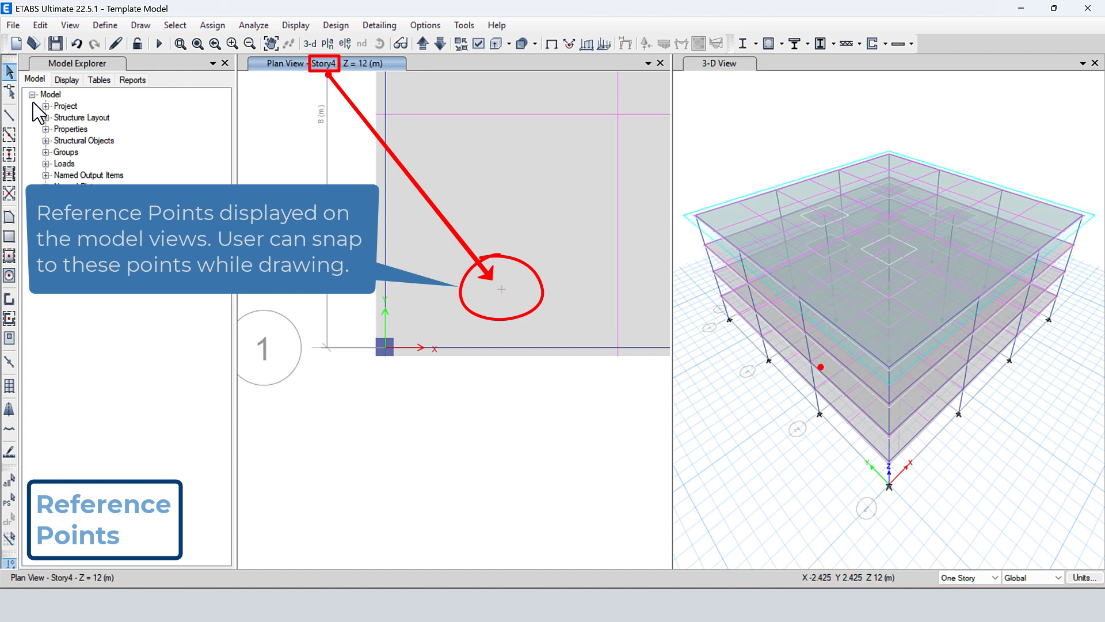
left_click(14, 117)
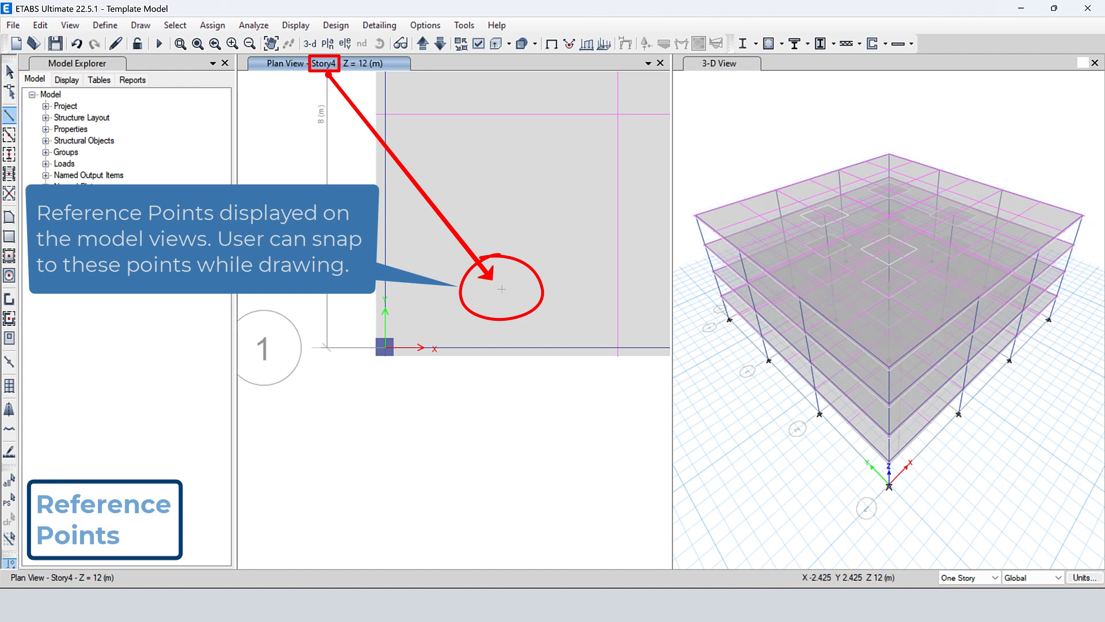
left_click(502, 289)
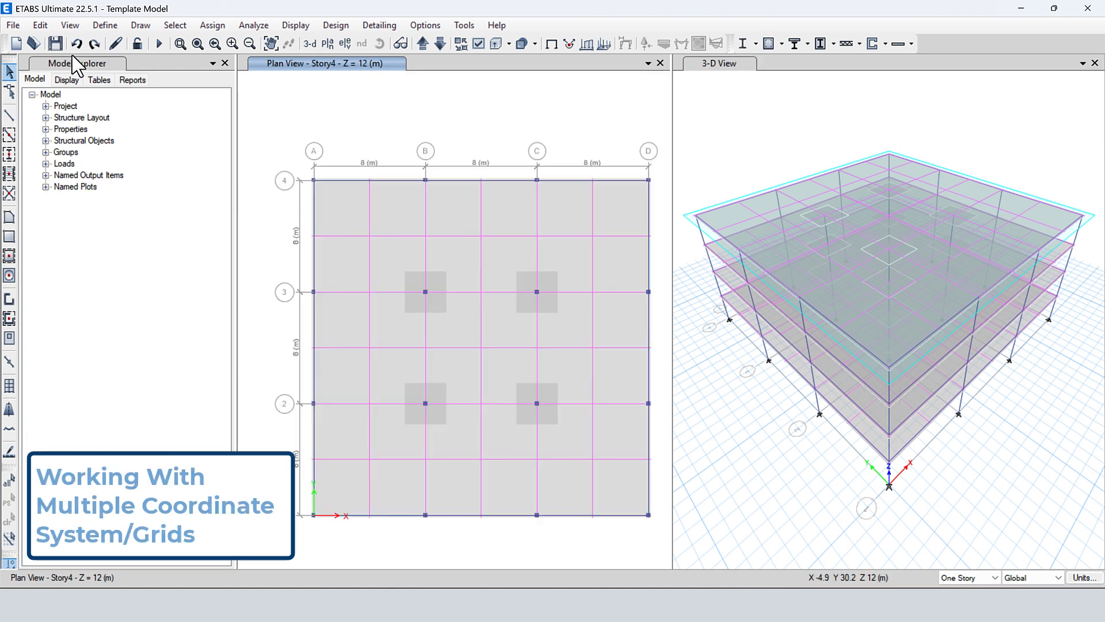
Step: Start adding a new grid system G2 to the story and grid data and make it cylindrical
left_click(40, 24)
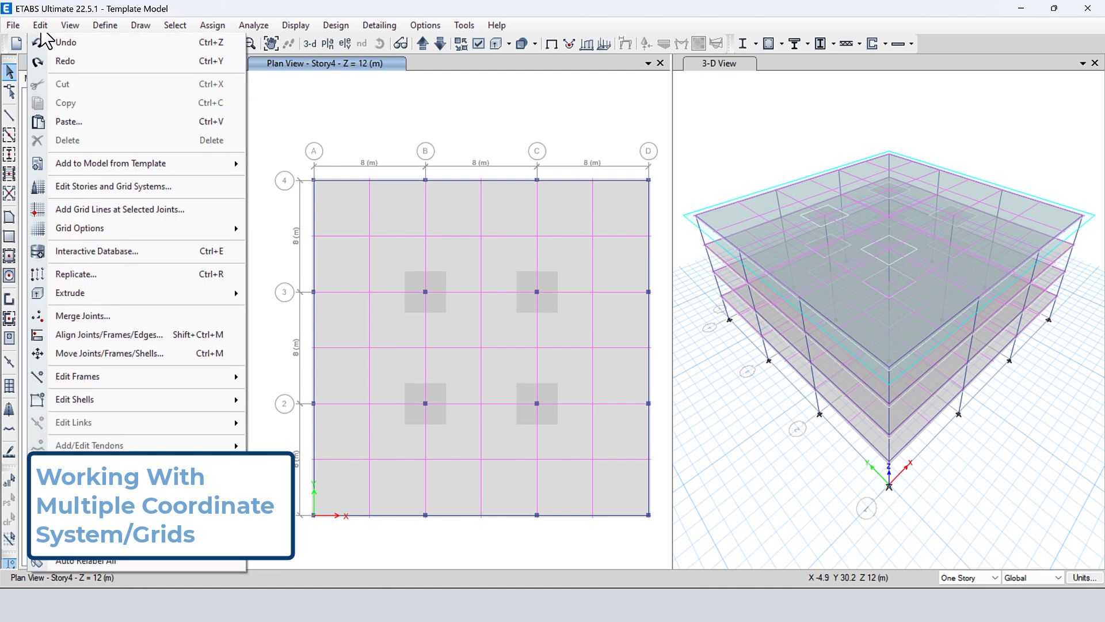
left_click(87, 187)
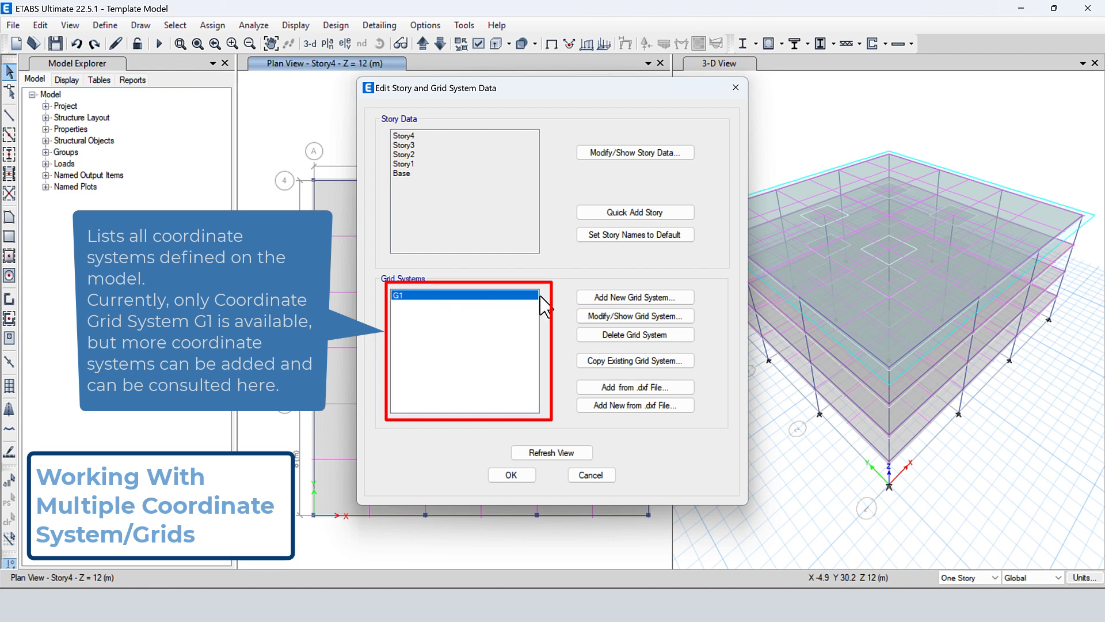
left_click(679, 304)
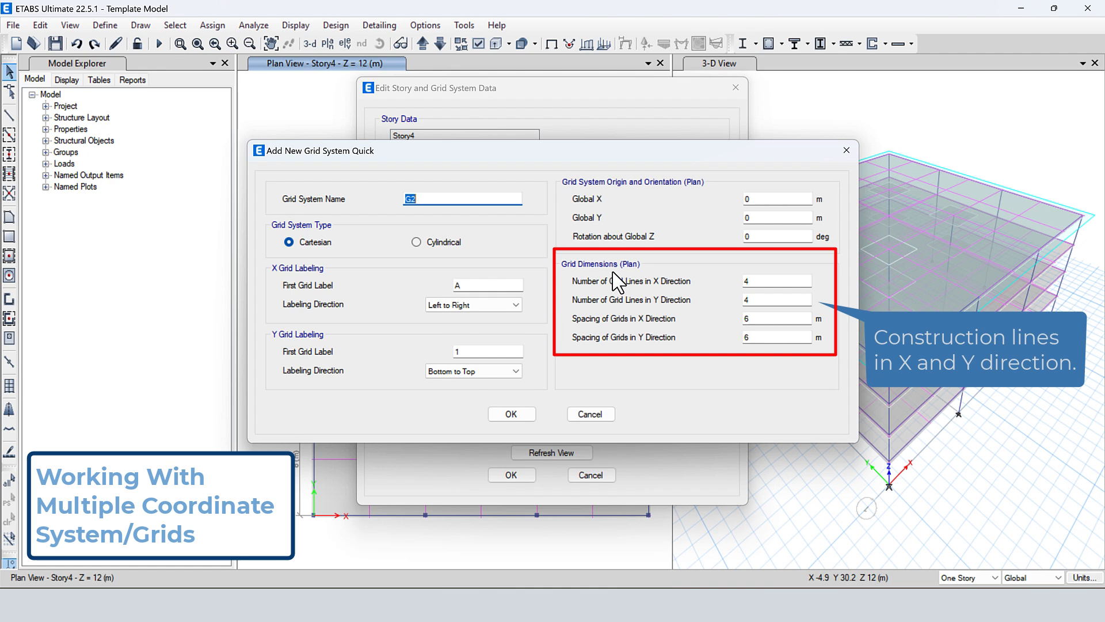
left_click(757, 282)
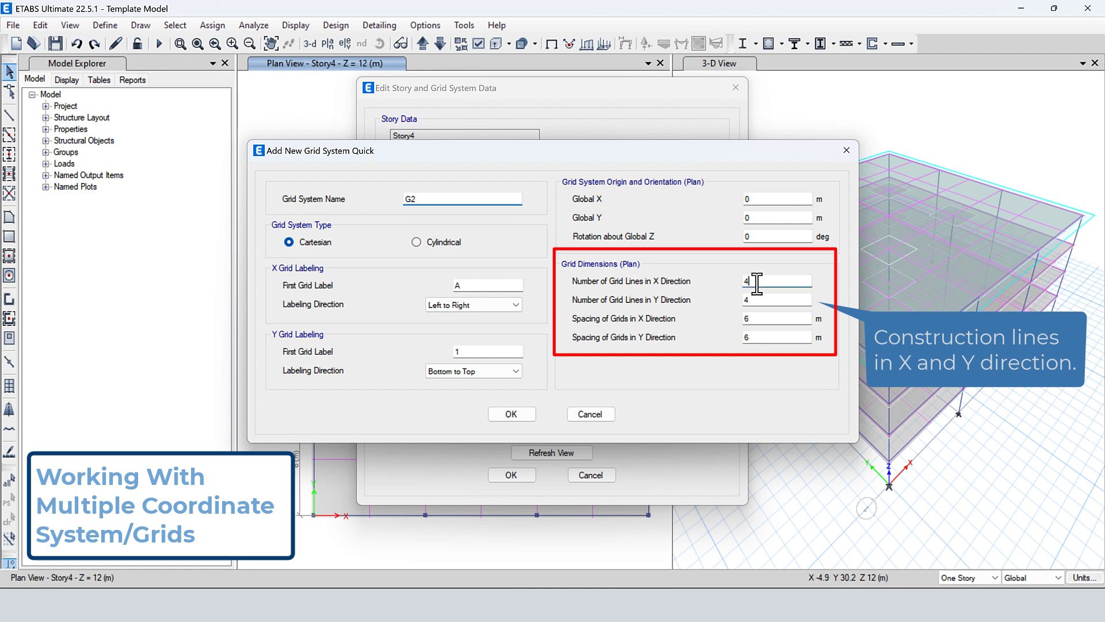
left_click(757, 299)
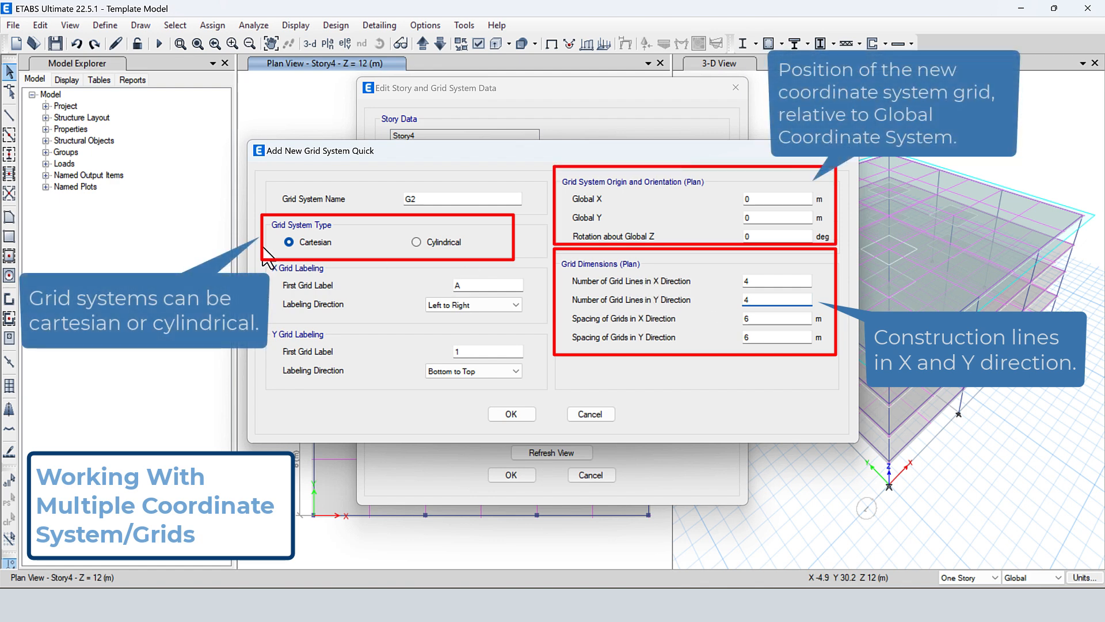
left_click(416, 242)
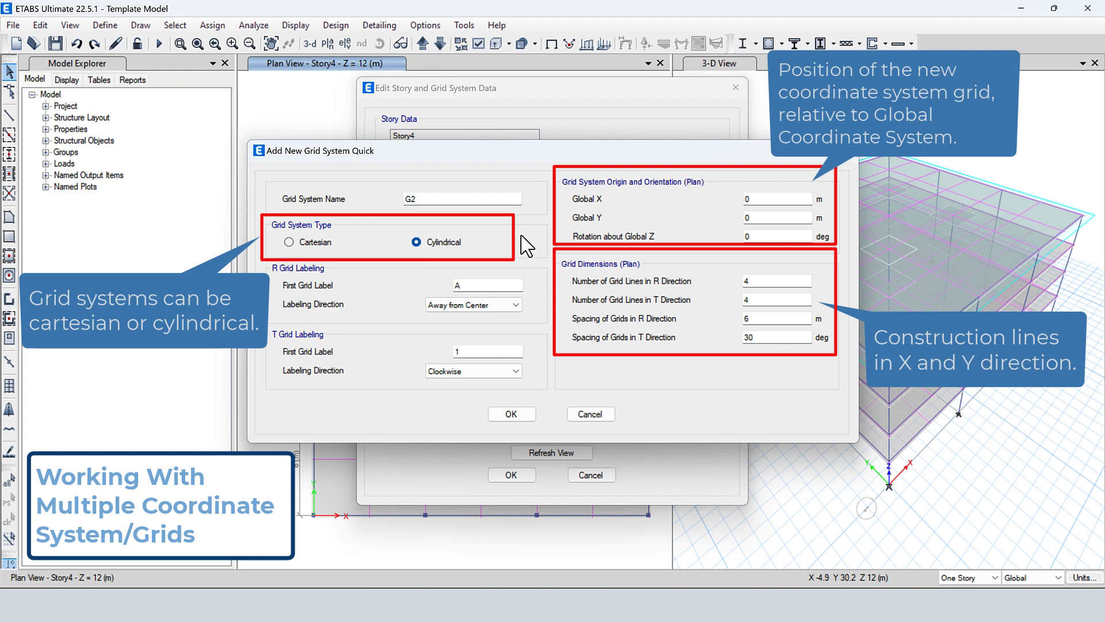
Step: Place the G2 grid origin at Global X = 4 m and Global Y = 4 m, and accept the new grid system
double_click(748, 199)
type("4")
key("Tab")
type("4")
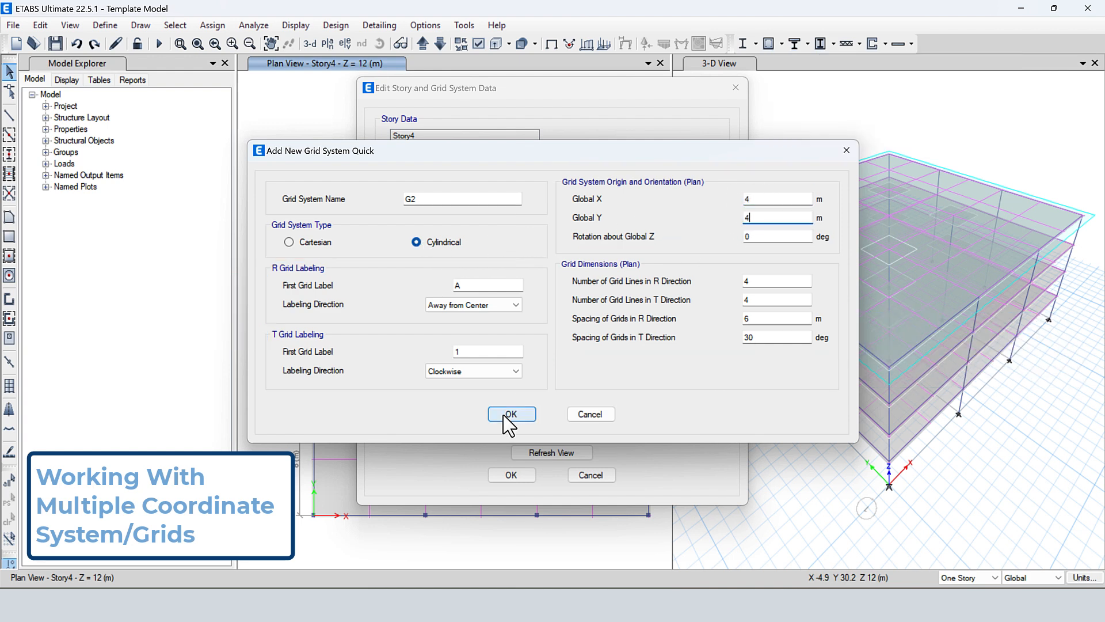
left_click(510, 414)
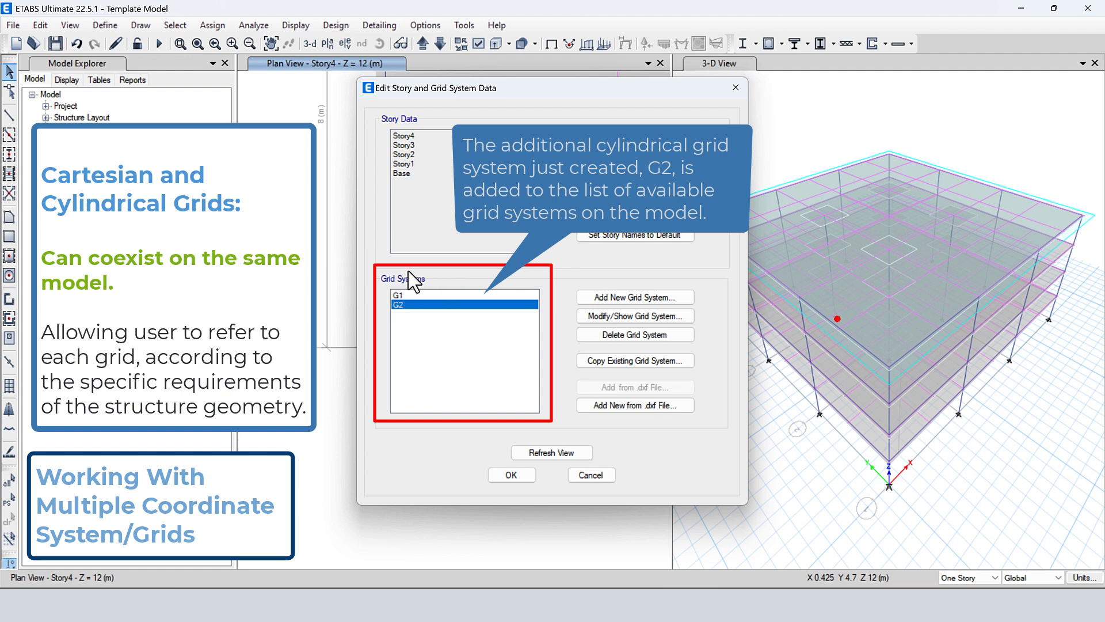
Step: Modify grid system G2 to use a user-specified story range with Story3 as top story and Story2 as bottom story
left_click(402, 294)
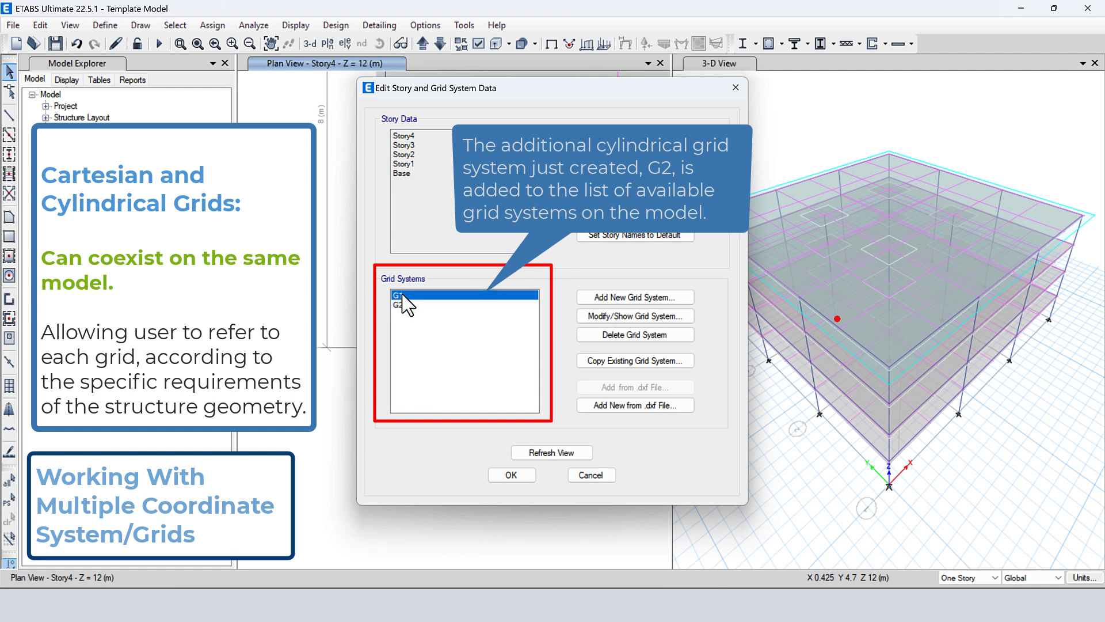
left_click(404, 304)
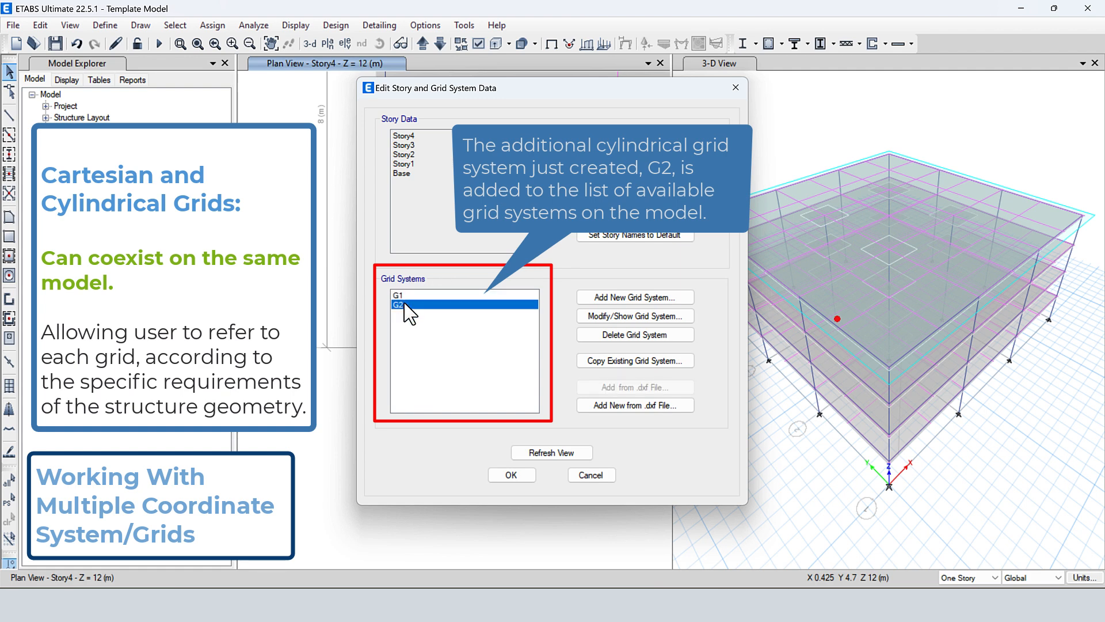
left_click(605, 316)
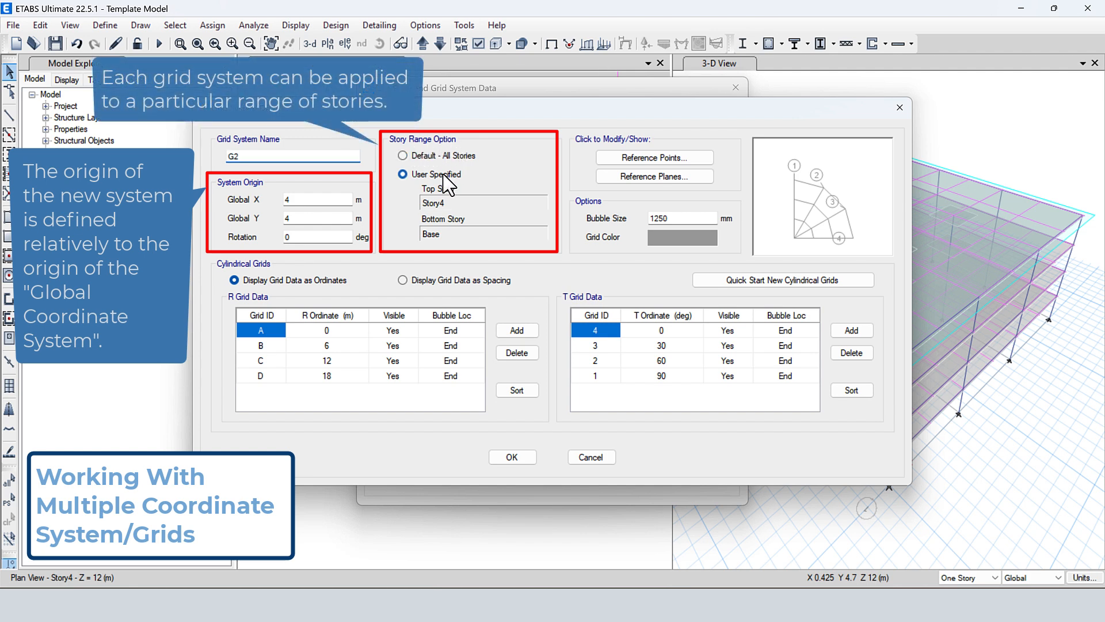
left_click(467, 203)
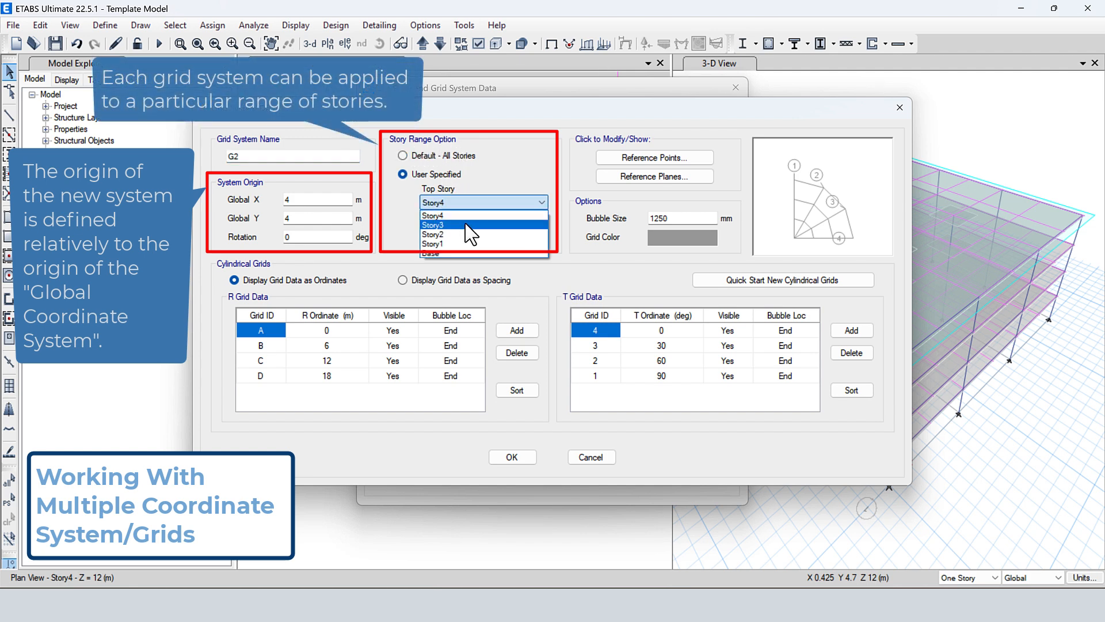
left_click(466, 225)
left_click(492, 233)
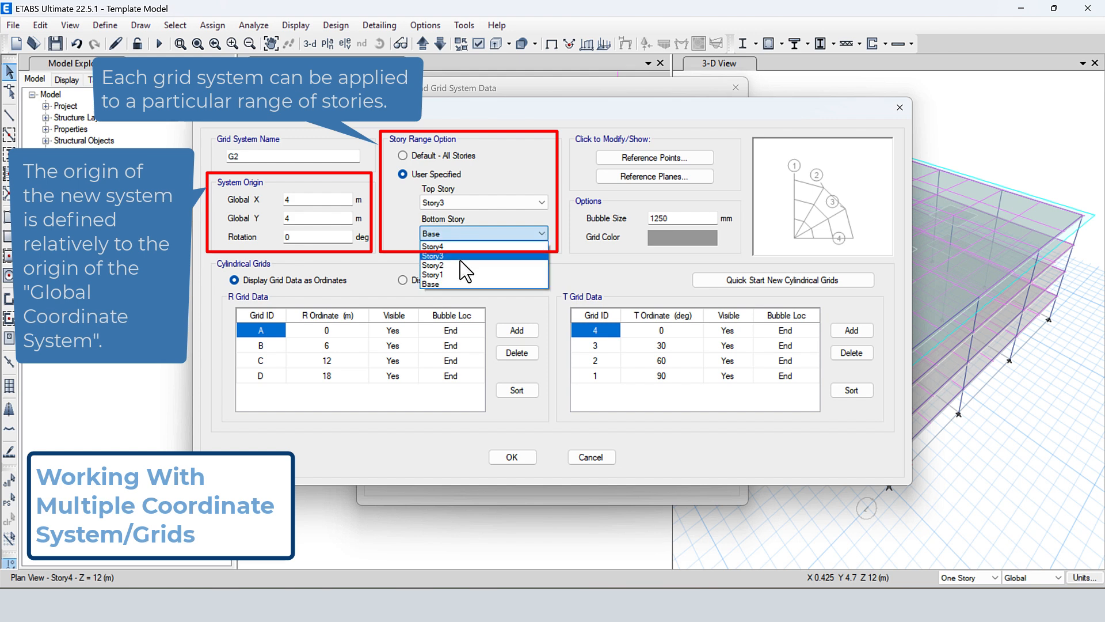
left_click(465, 266)
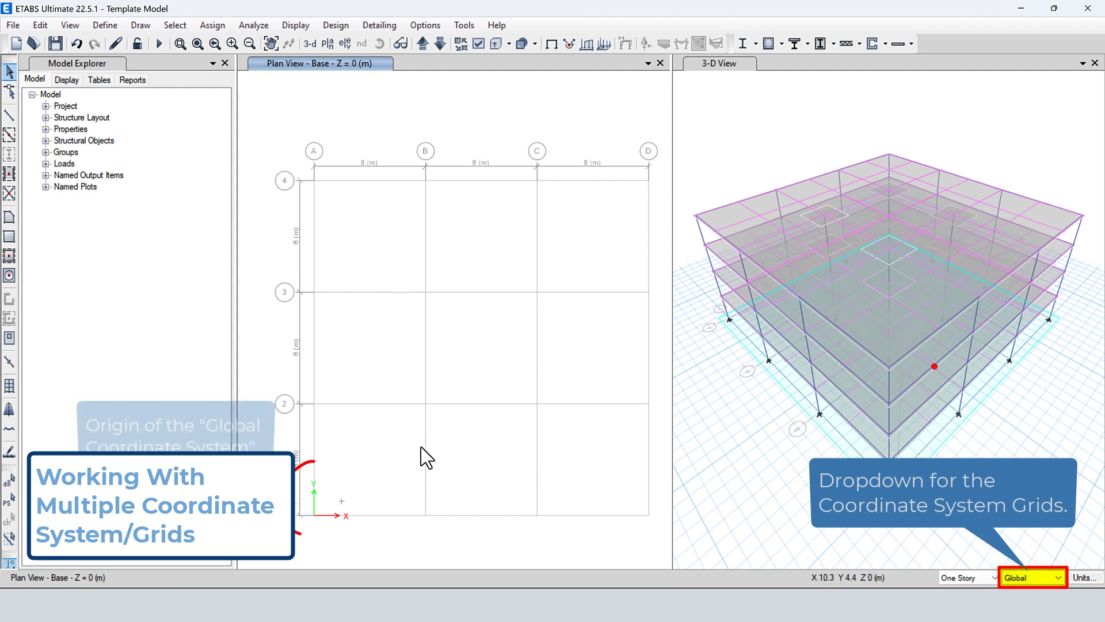
Step: Switch the current coordinate system to G1 and on to G2, and move the plan view up from Base to Story2
left_click(1025, 584)
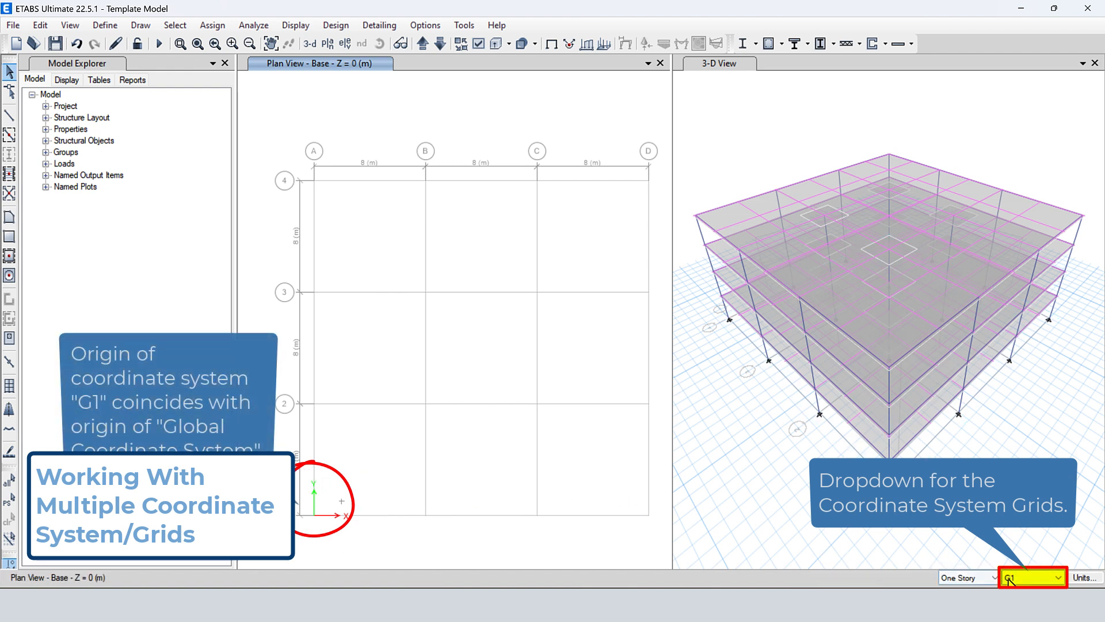
left_click(1018, 607)
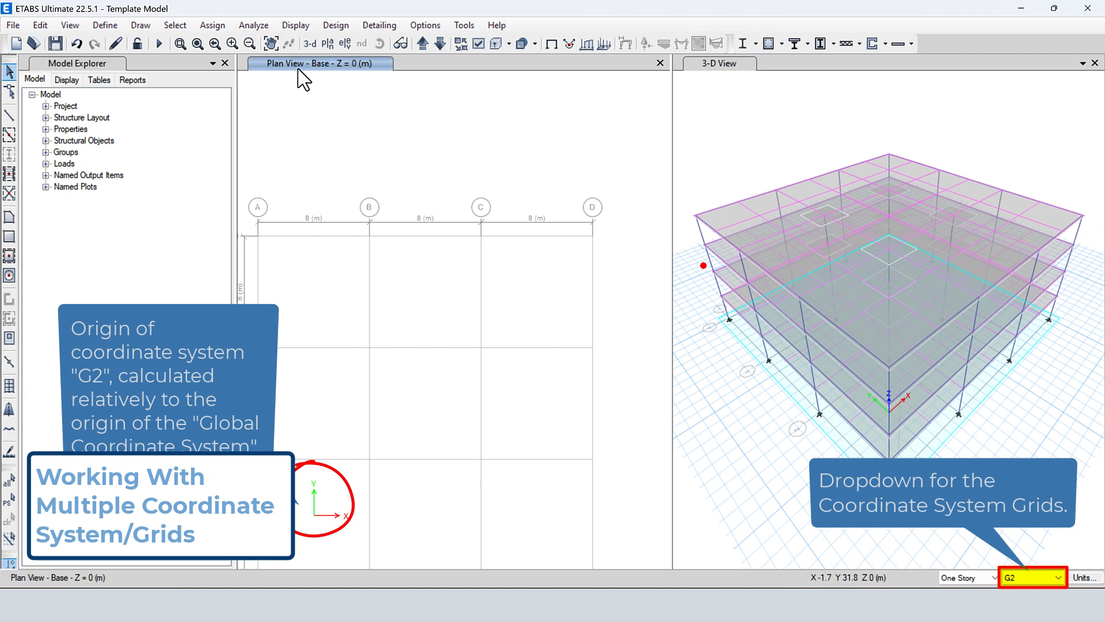
left_click(423, 44)
left_click(423, 44)
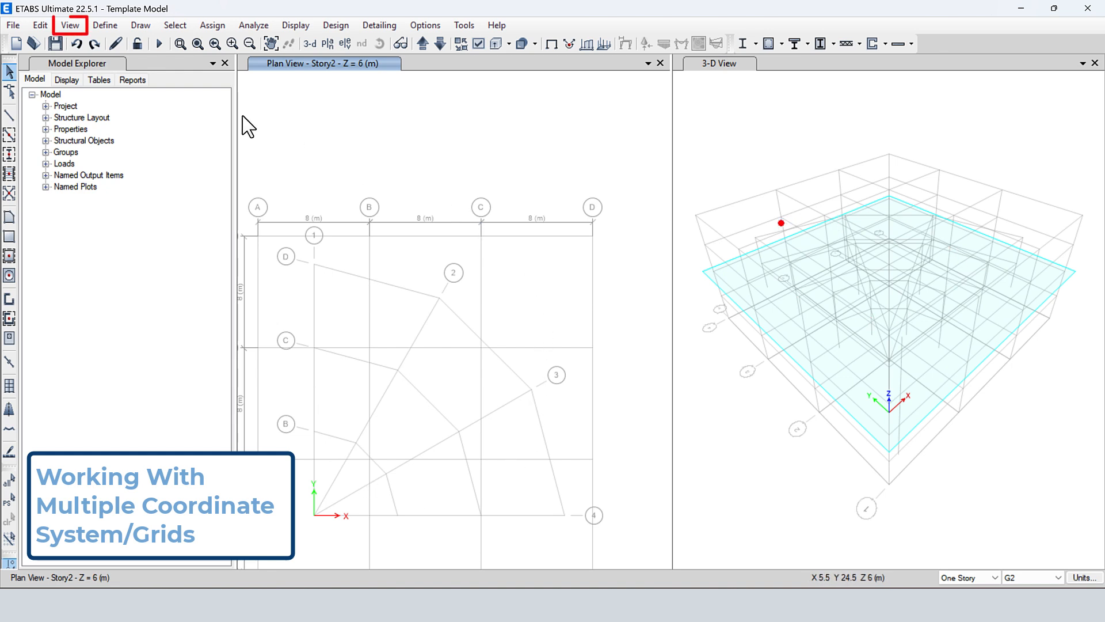
Step: Hide grid system G1 in the Story2 plan through the grid system visibility settings, keeping only G2 displayed
left_click(67, 32)
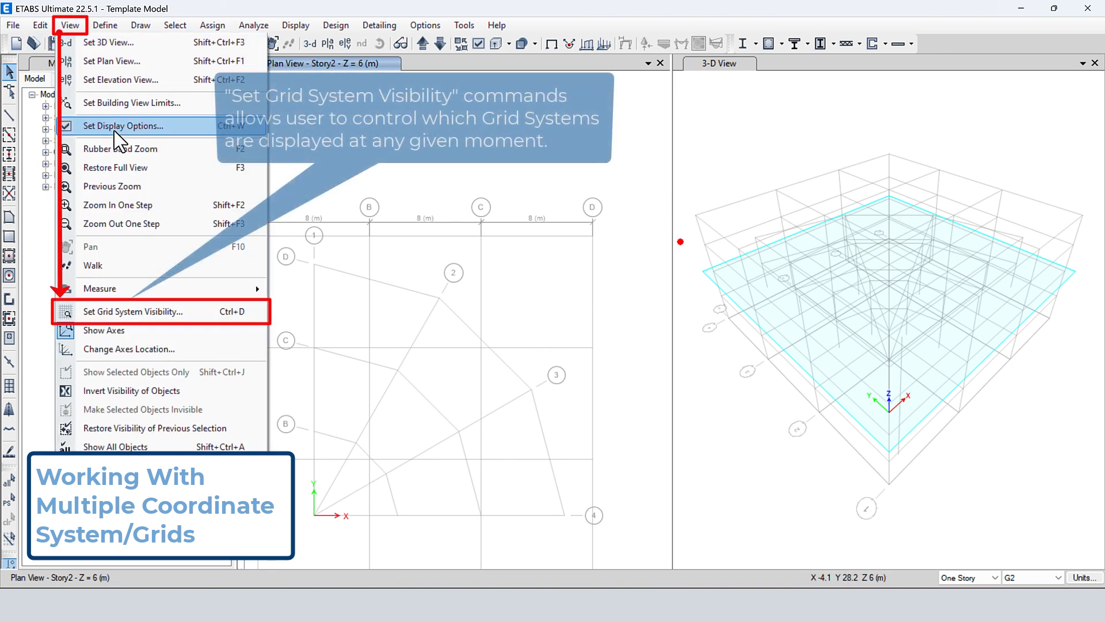
left_click(220, 311)
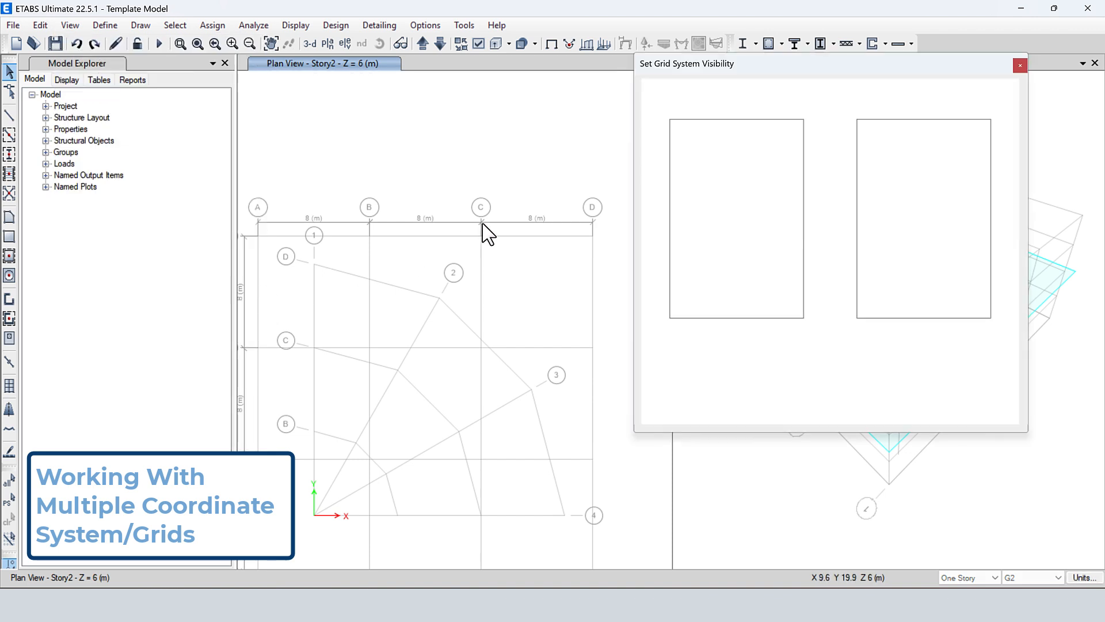
left_click(883, 125)
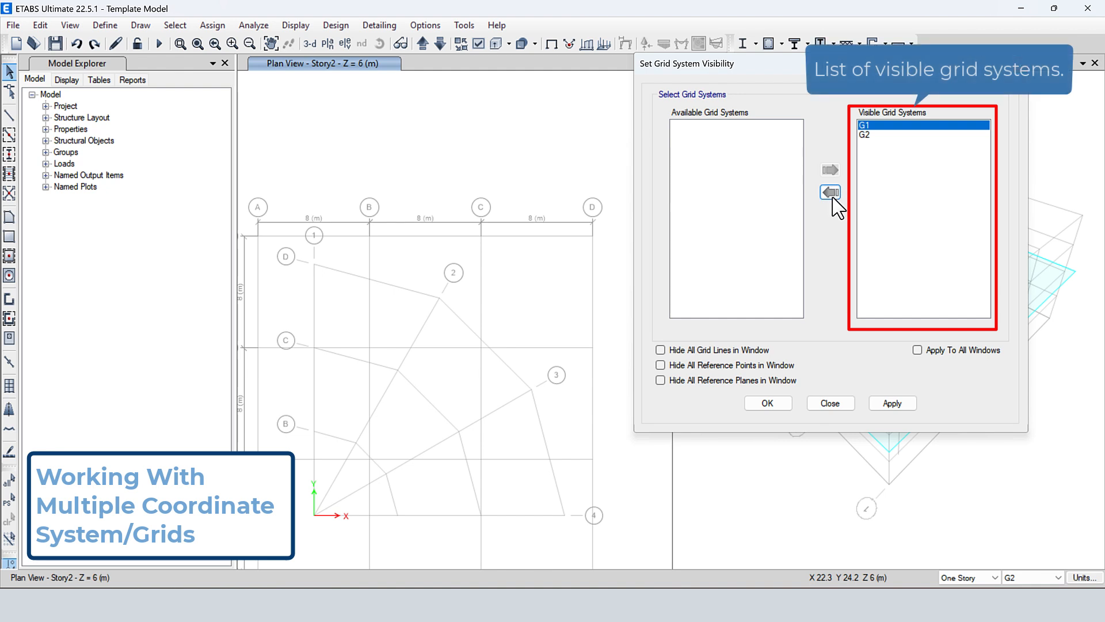
left_click(831, 193)
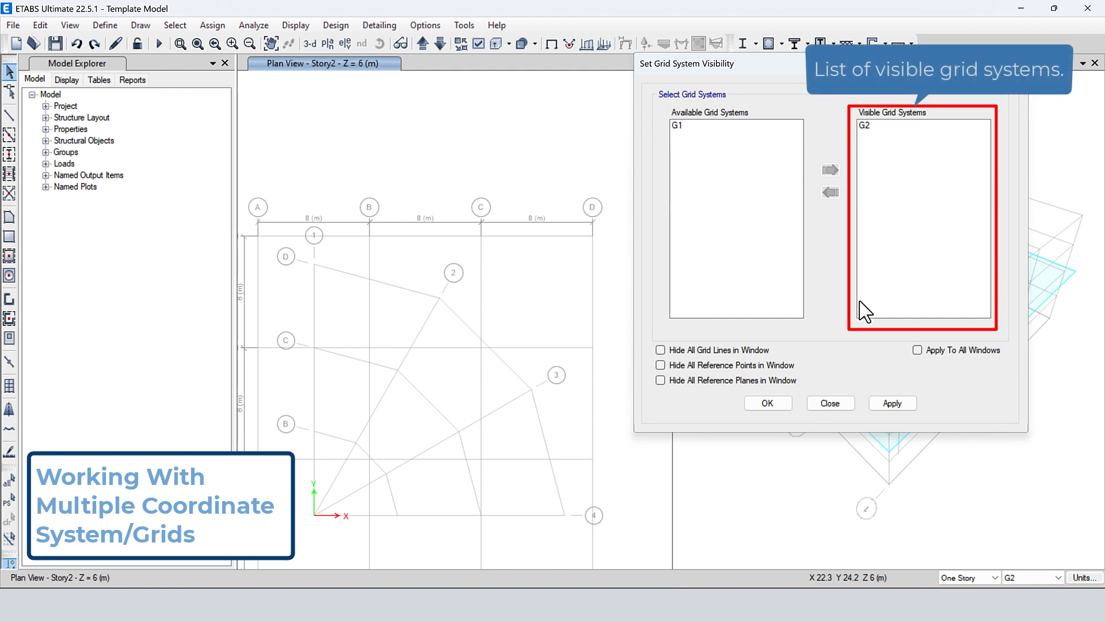
left_click(892, 404)
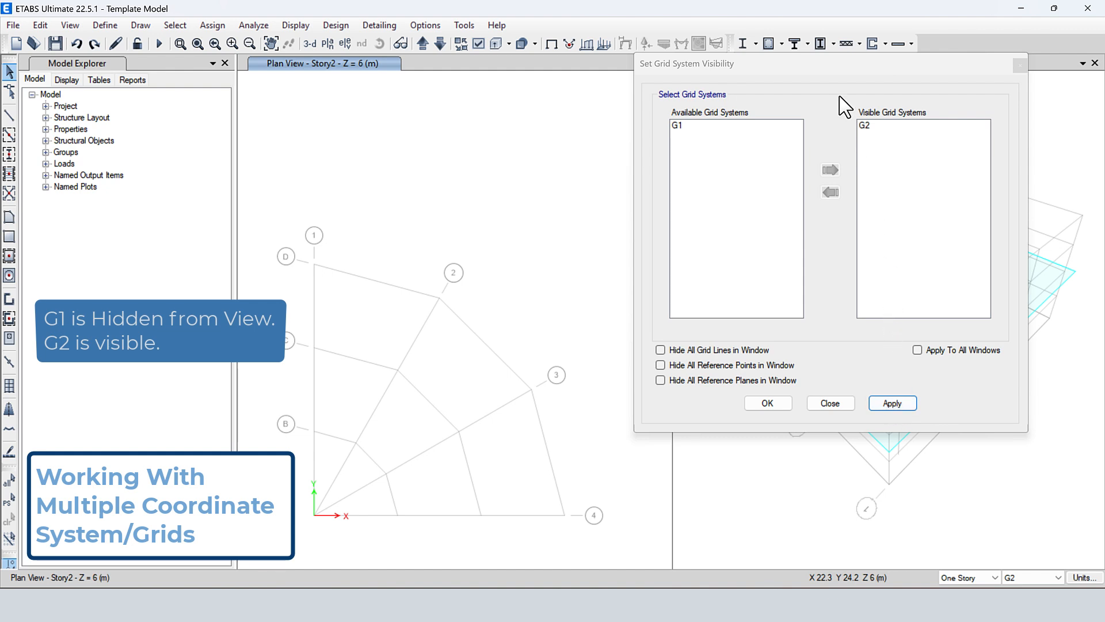
Step: Apply the G2-only grid visibility to all windows
left_click_drag(797, 72, 391, 114)
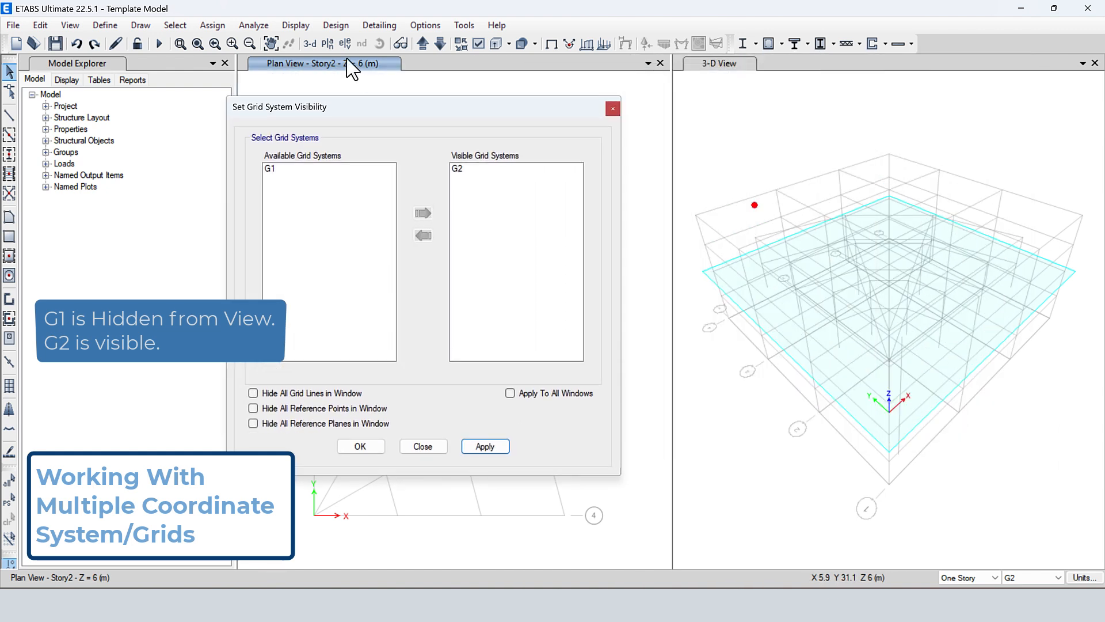
left_click(510, 393)
left_click(500, 444)
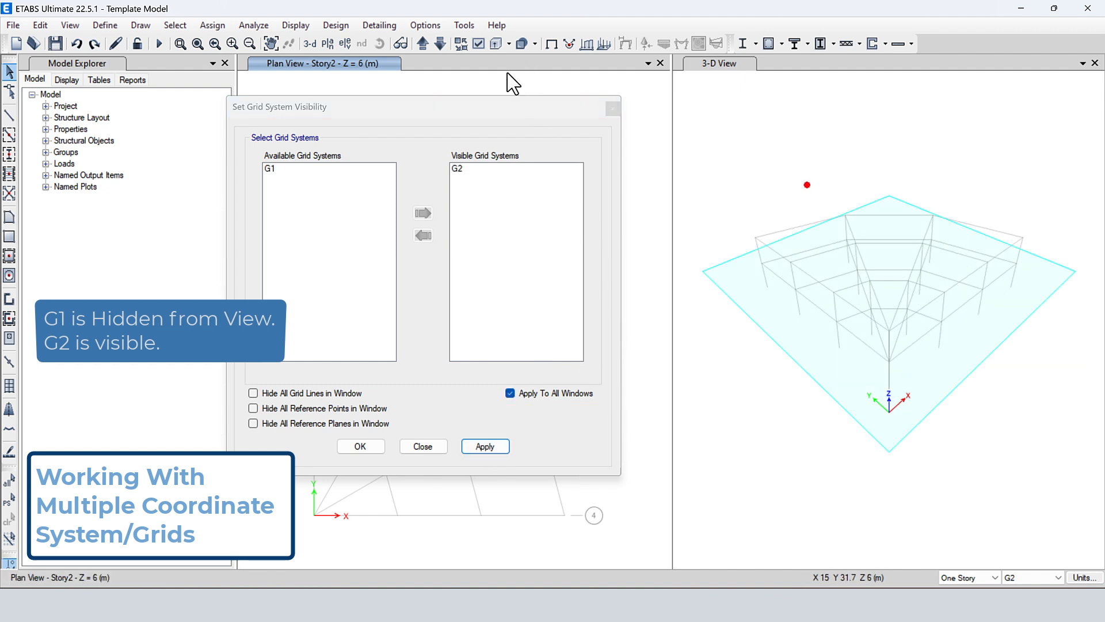
Step: Remove G2 from the visible grid systems as well and apply the change with the settings form kept open
left_click_drag(487, 120, 935, 105)
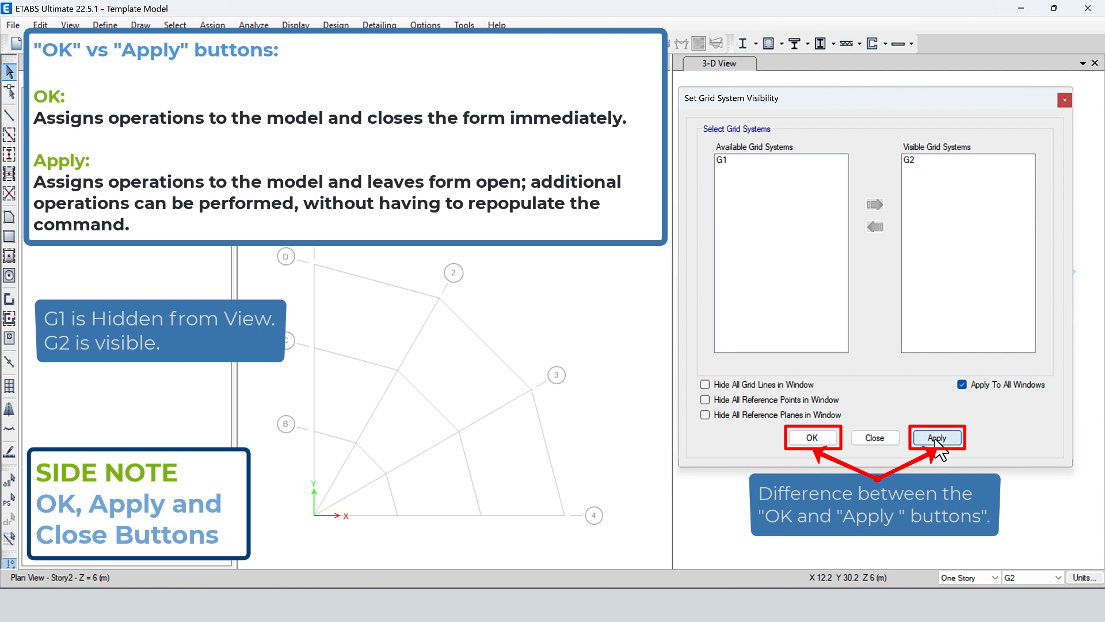
left_click(915, 162)
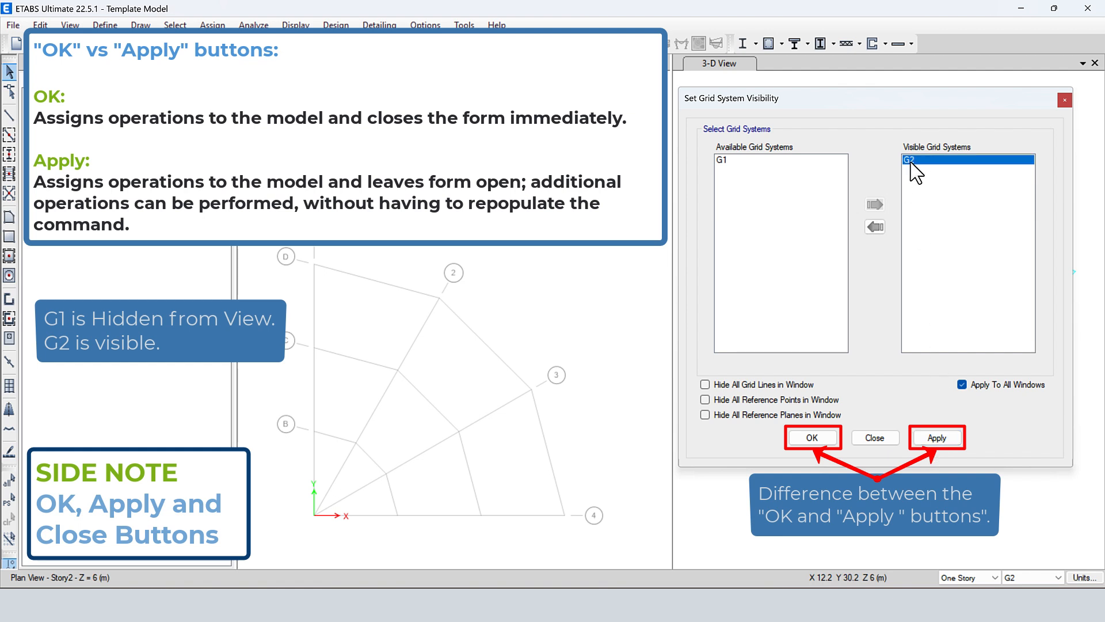
left_click(875, 226)
left_click(937, 439)
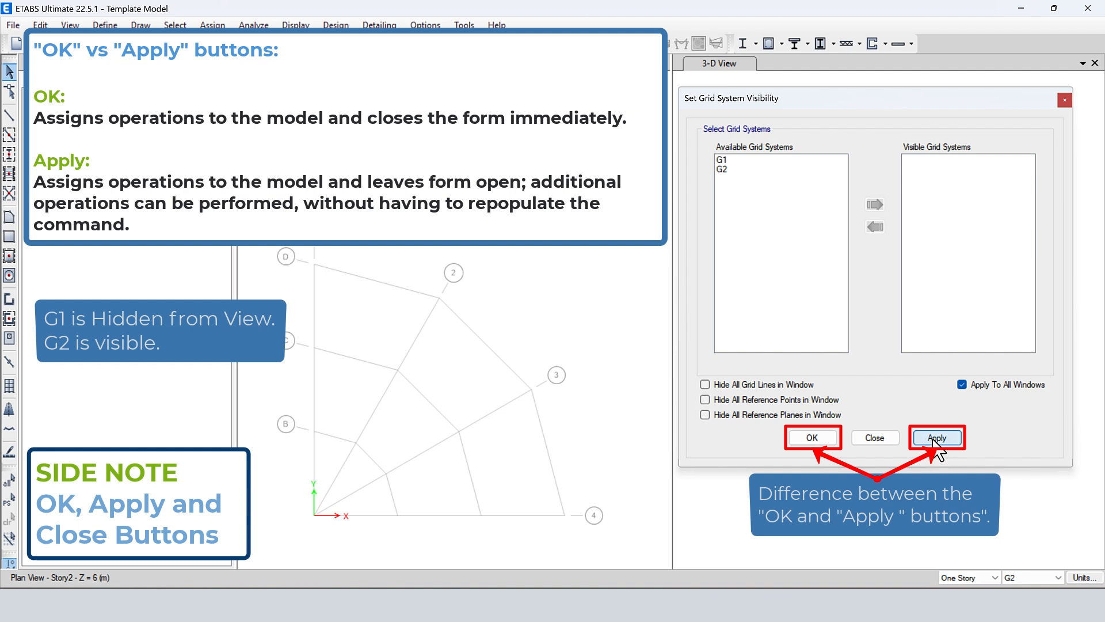
Step: Make grid system G1 visible again in all windows while leaving G2 hidden
left_click(746, 161)
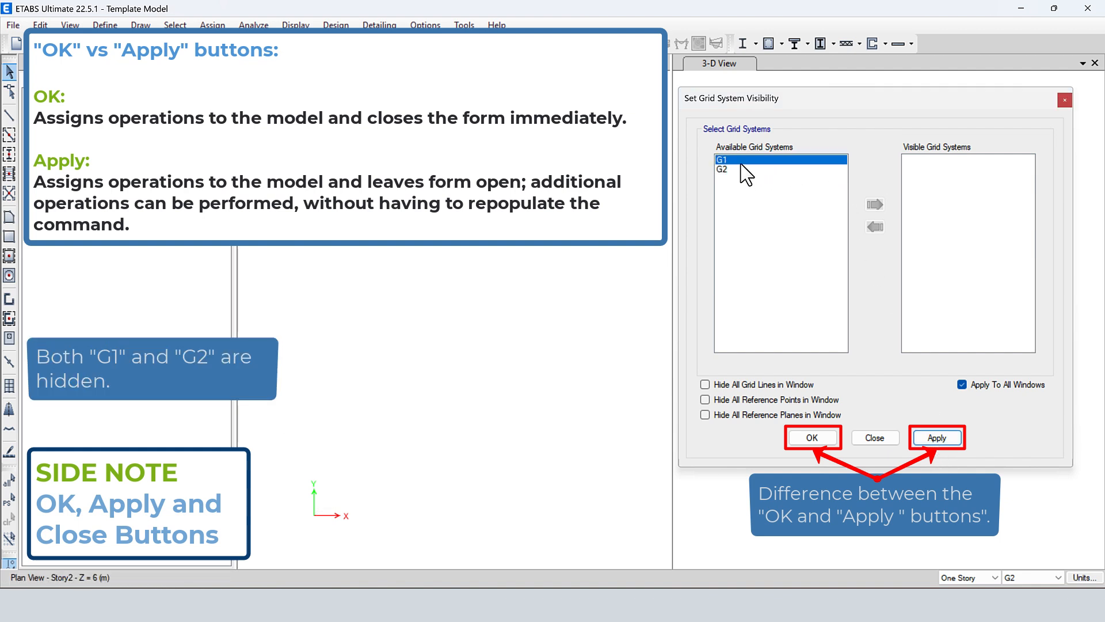
left_click(875, 205)
left_click(936, 439)
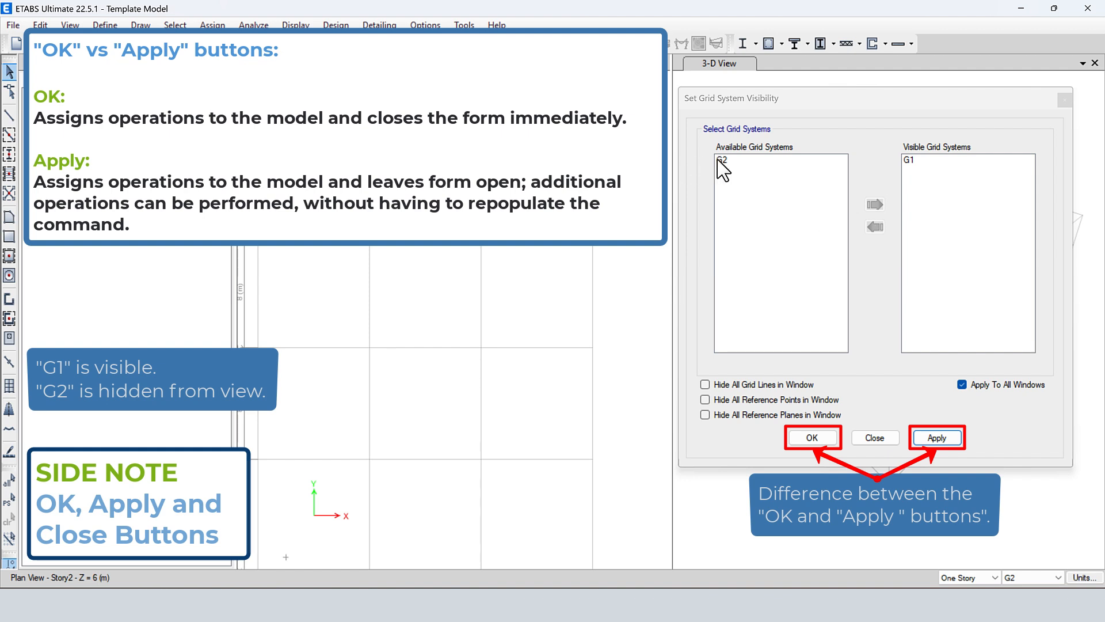
Step: Make G2 visible alongside G1, then hide G1 and accept the grid visibility settings
left_click(723, 161)
left_click(875, 205)
left_click(936, 437)
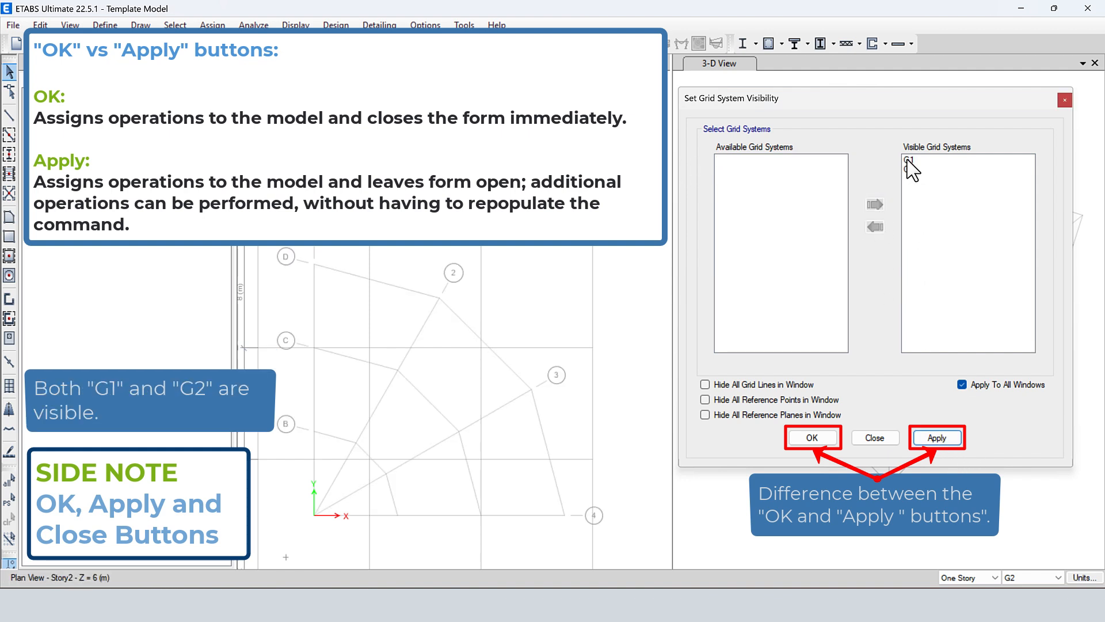
left_click(818, 438)
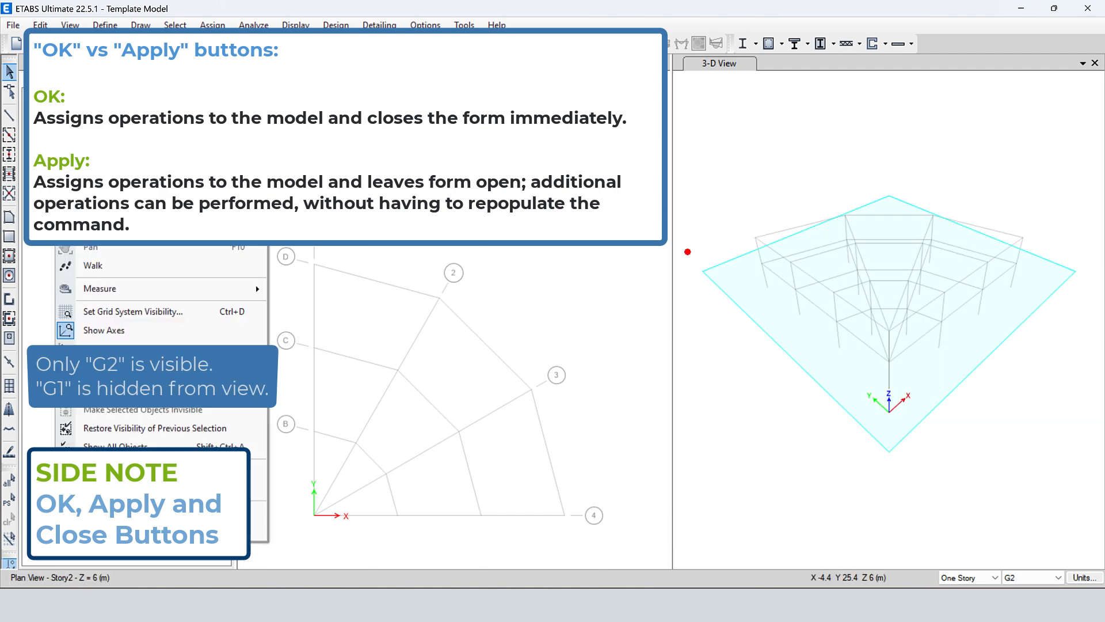
Step: Hide all grid lines in all windows and apply, restoring them with the grid visibility settings kept open
left_click(178, 312)
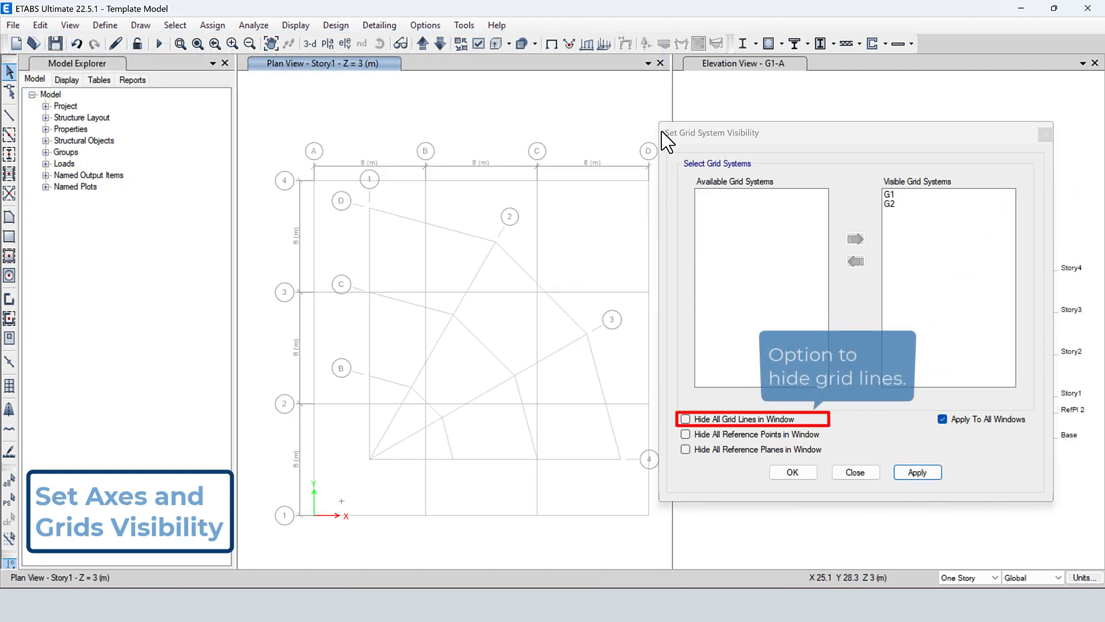
left_click(709, 420)
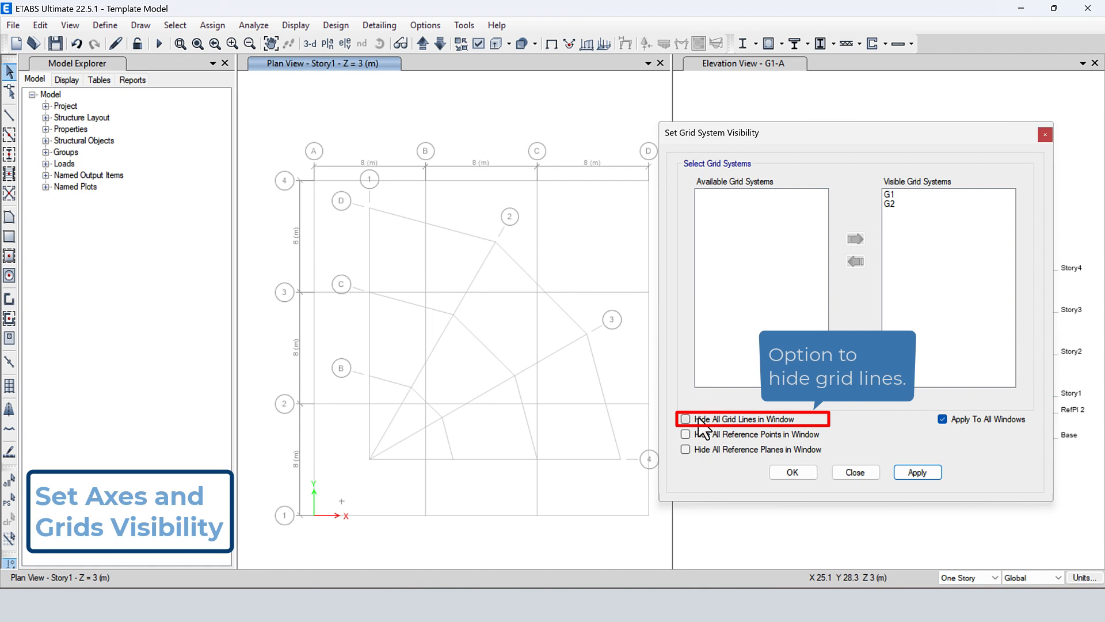
left_click(918, 472)
left_click(817, 420)
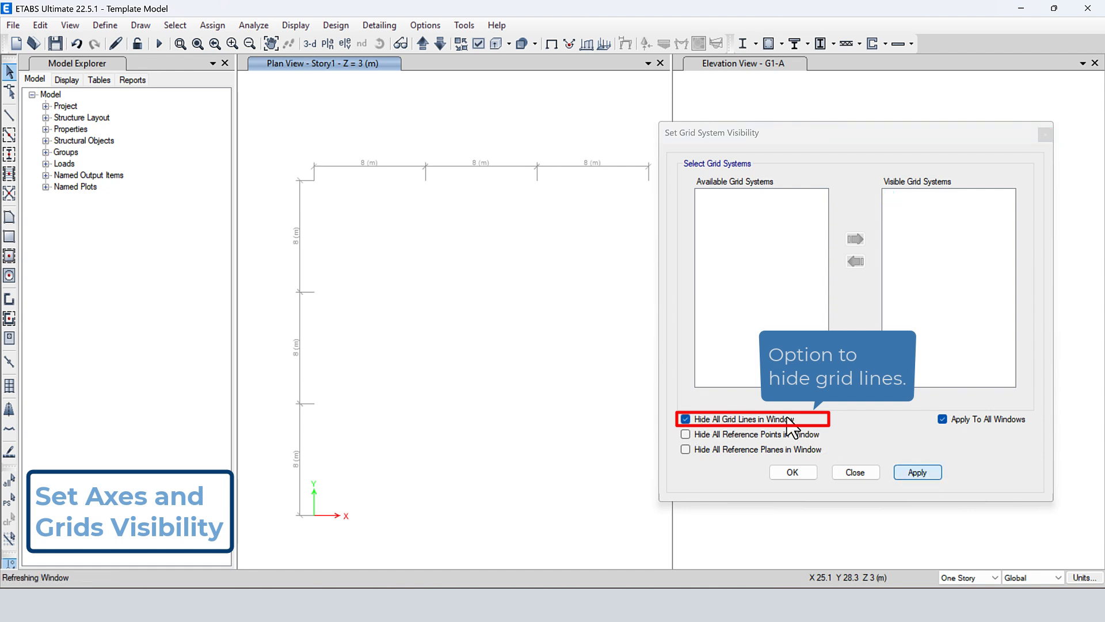
left_click(911, 474)
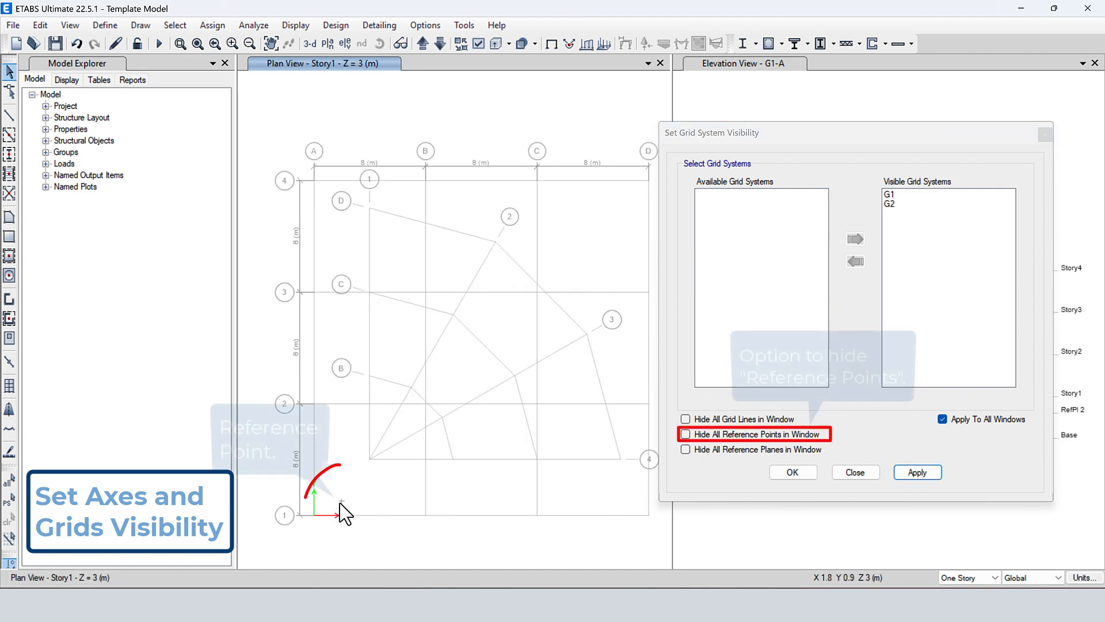
Step: Hide all reference points in all windows, apply the change, and make them visible again
left_click(685, 434)
left_click(917, 472)
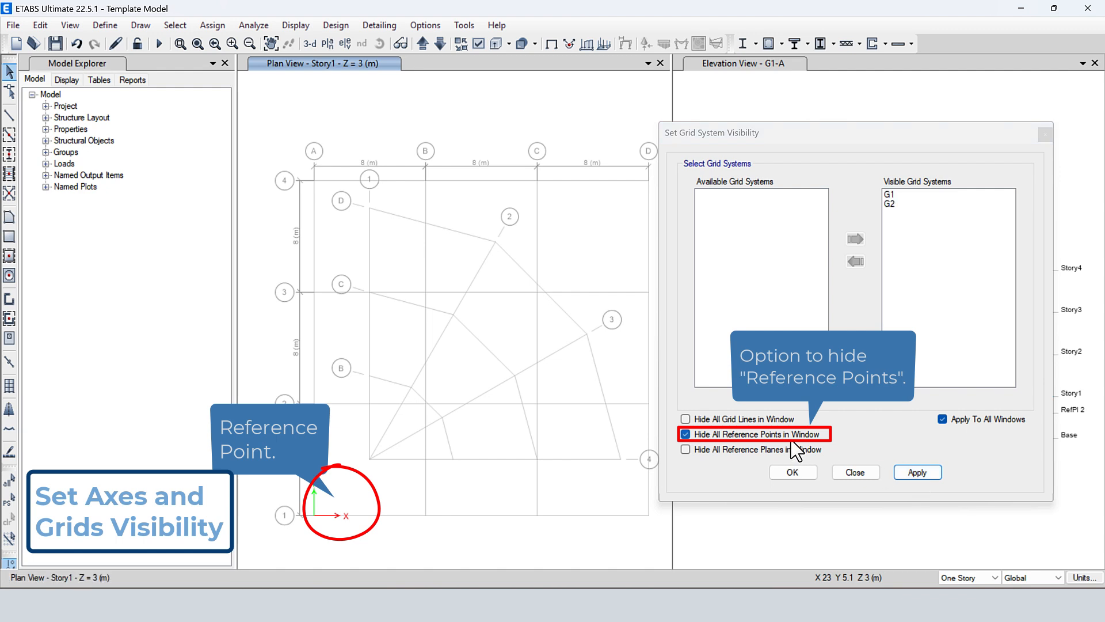
left_click(793, 436)
left_click(926, 473)
Step: Move the visibility form off the elevation view, hide all reference planes in all windows, and show them again
left_click_drag(887, 126, 490, 129)
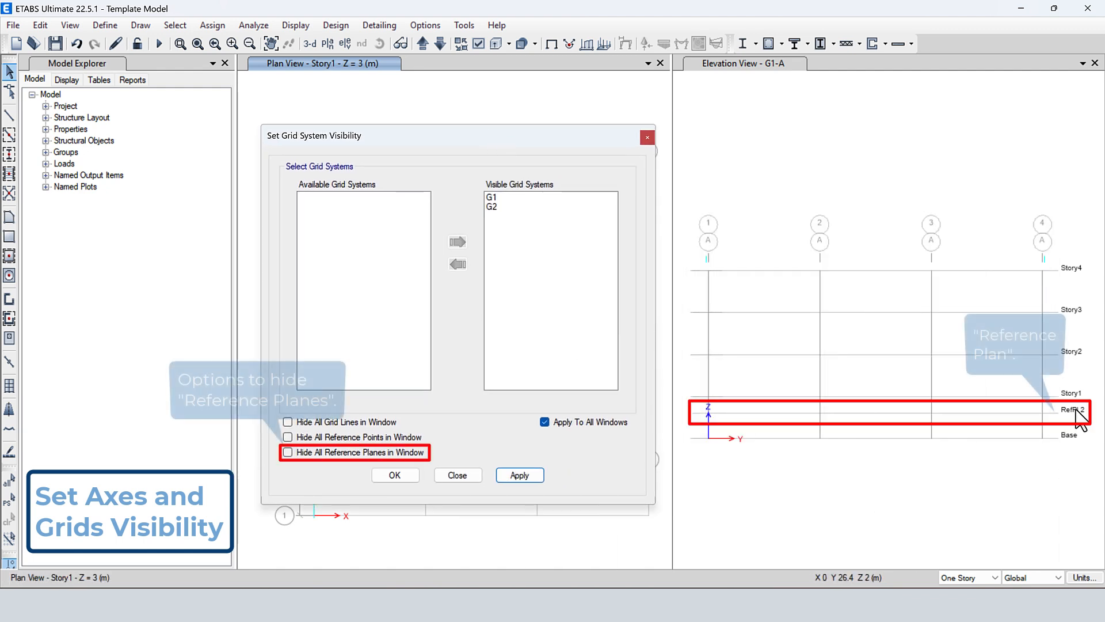
left_click(384, 452)
left_click(529, 482)
left_click(420, 455)
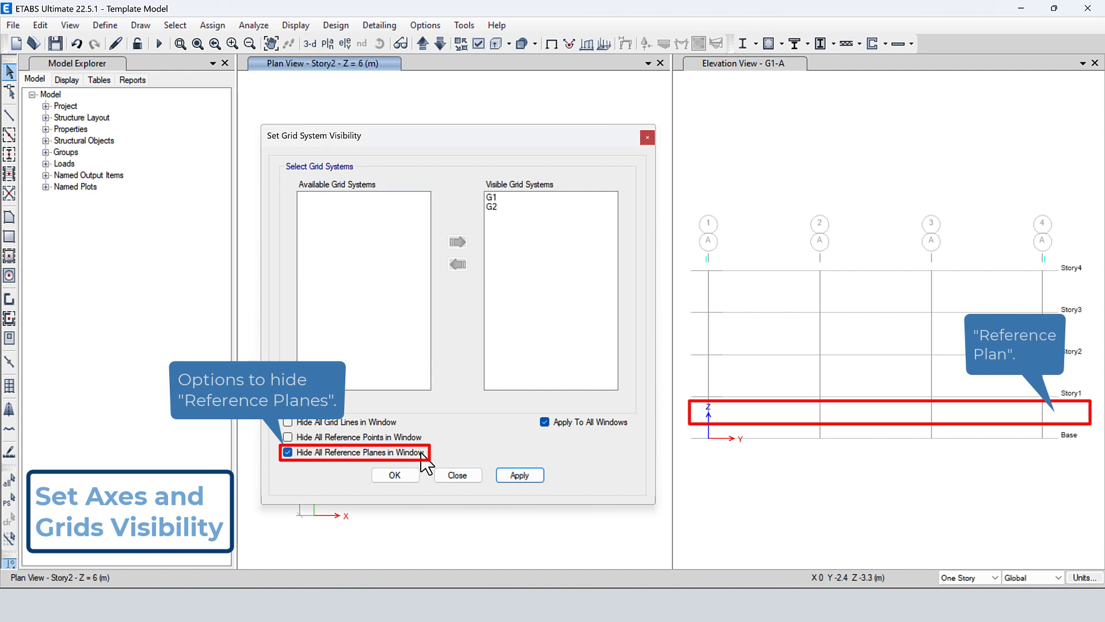
left_click(529, 482)
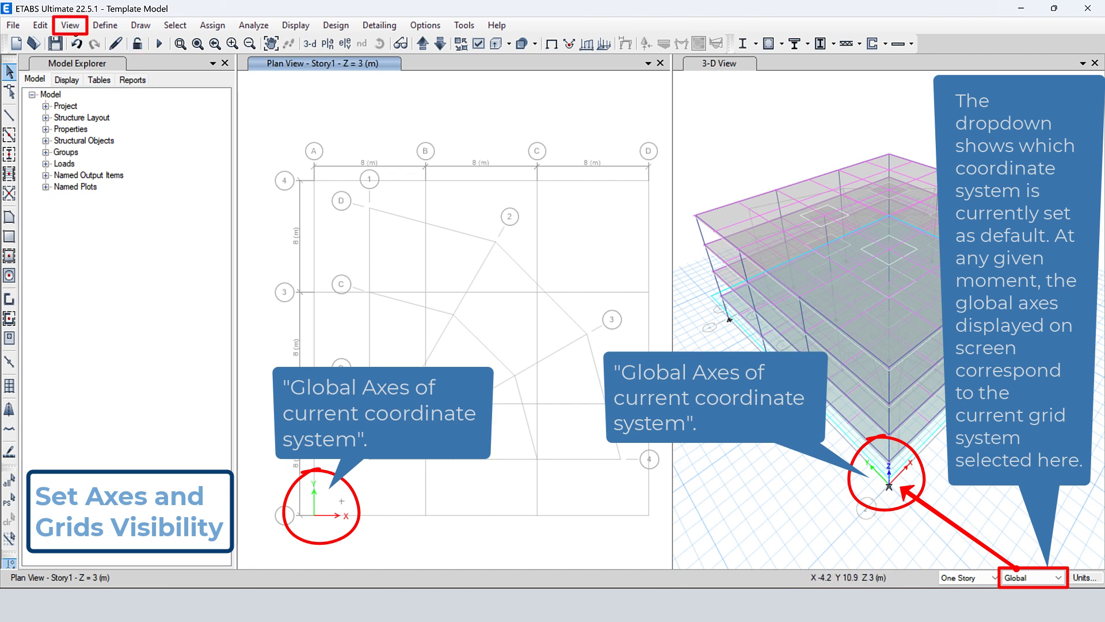
Step: Turn off the axes display in the plan view and turn it back on
left_click(70, 34)
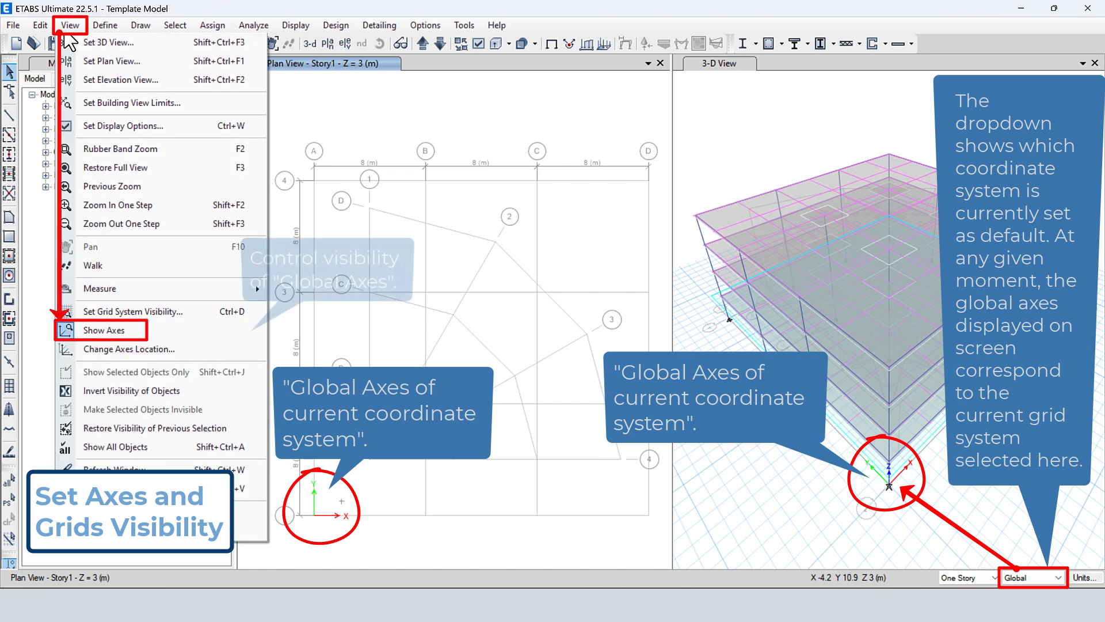
left_click(116, 335)
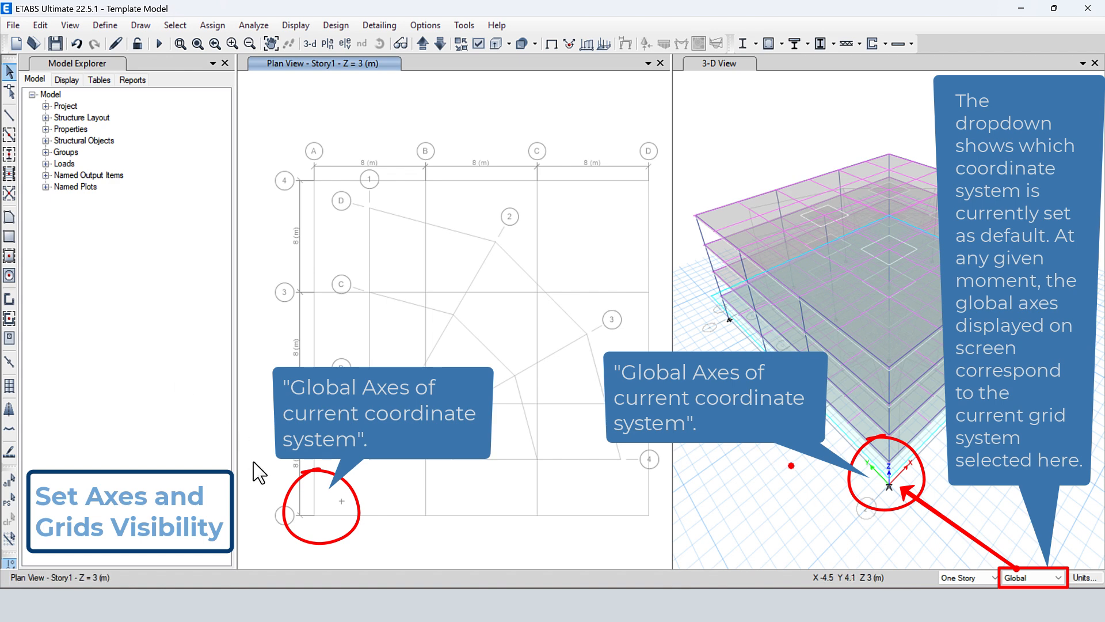
left_click(75, 28)
left_click(101, 330)
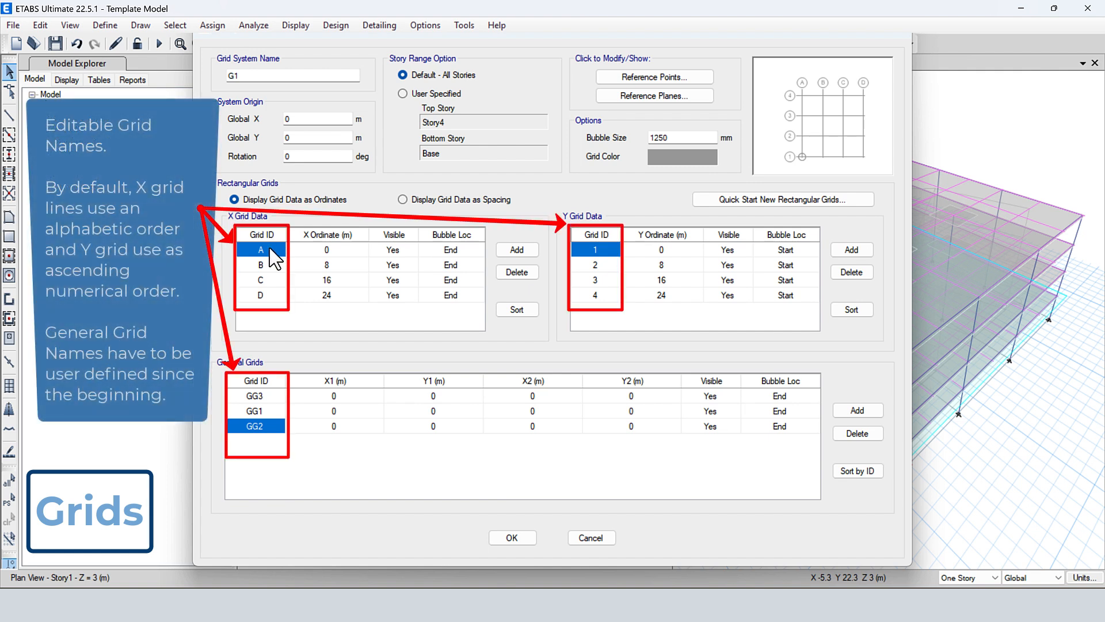
Step: Examine the editable grid IDs of the X, Y and general grids in grid system G1
left_click(267, 260)
double_click(602, 265)
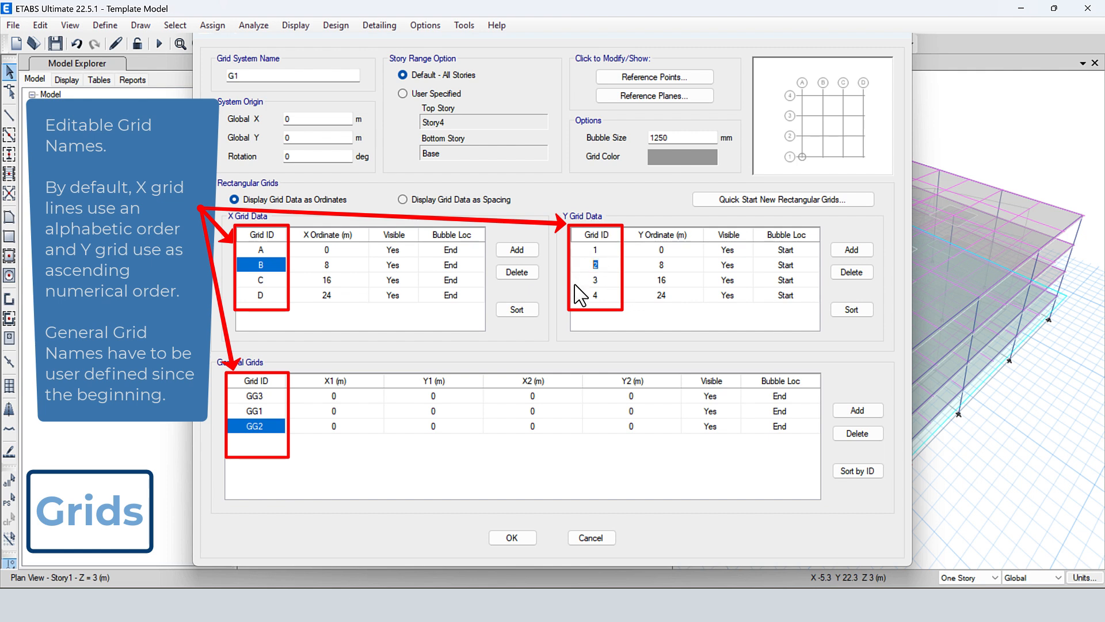
left_click(266, 415)
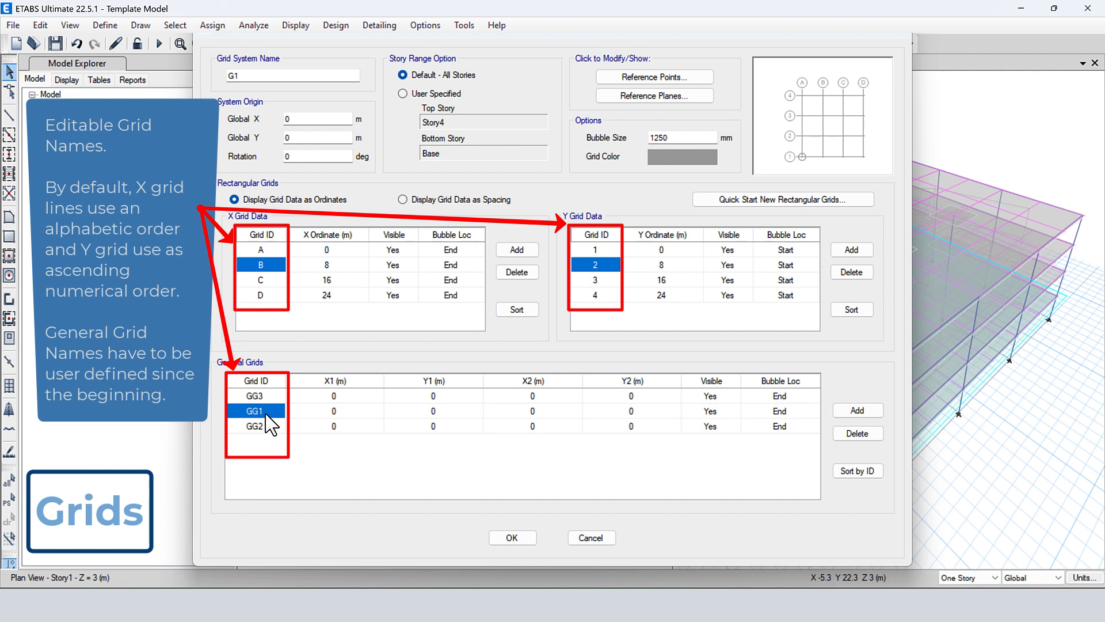
left_click(259, 411)
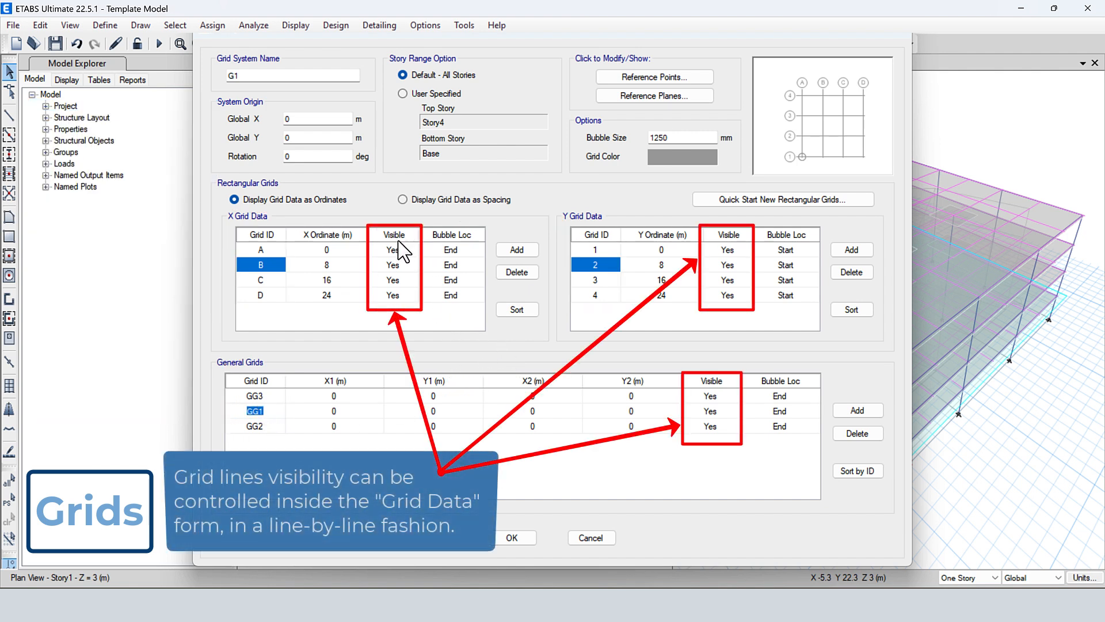
Step: Examine the line-by-line visibility options for the X, Y and general grids, keeping each set to Yes
left_click(410, 252)
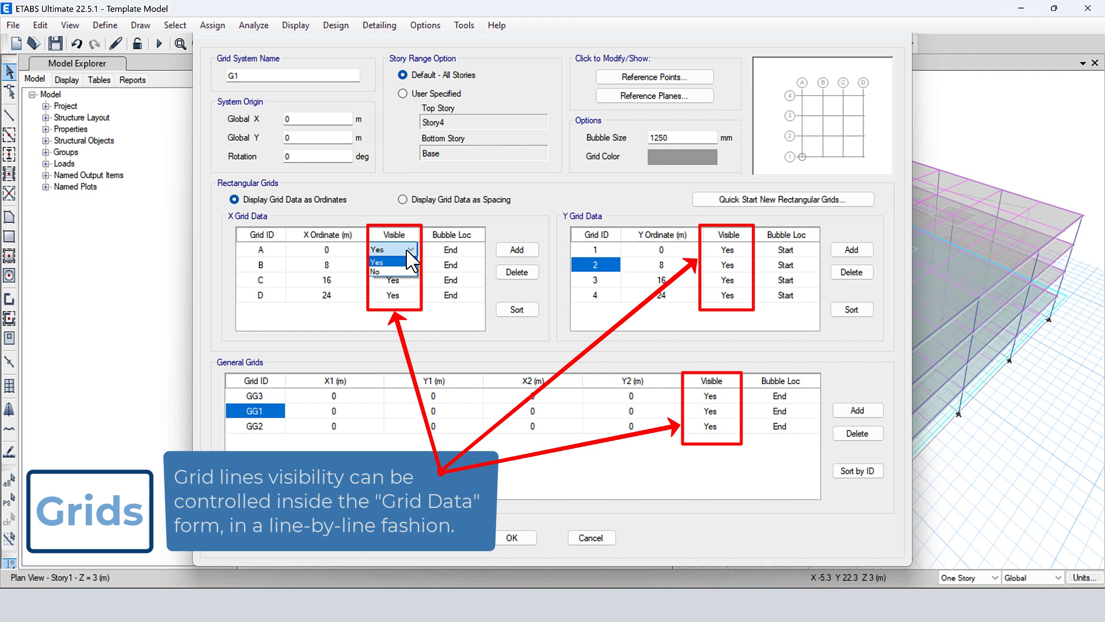
left_click(412, 262)
left_click(410, 281)
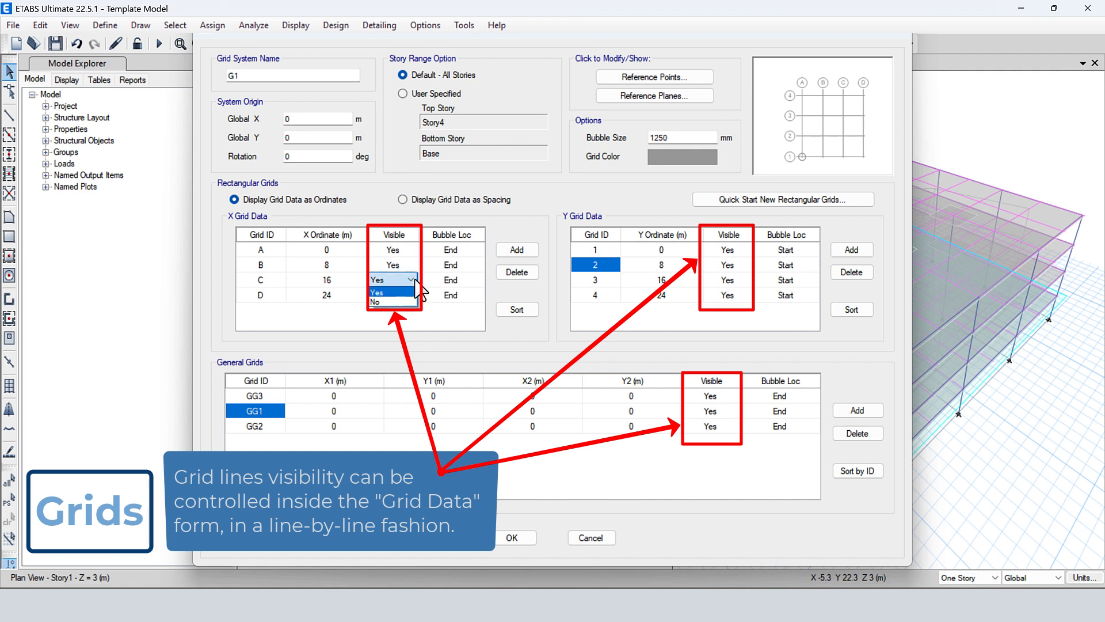
left_click(411, 280)
left_click(731, 251)
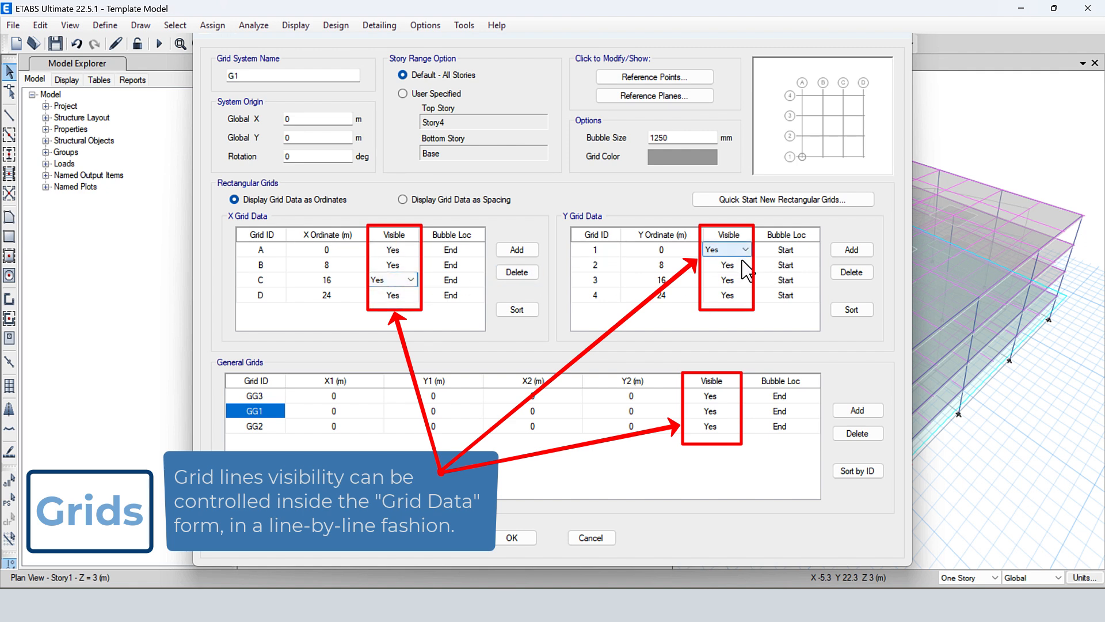
left_click(741, 278)
left_click(744, 279)
left_click(743, 280)
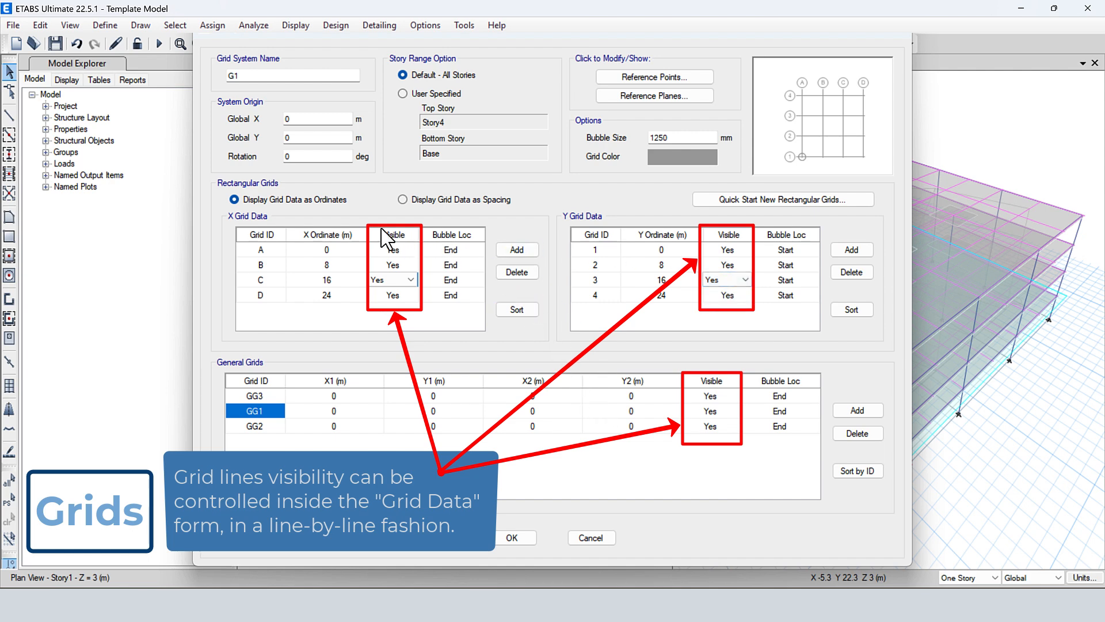
left_click(714, 411)
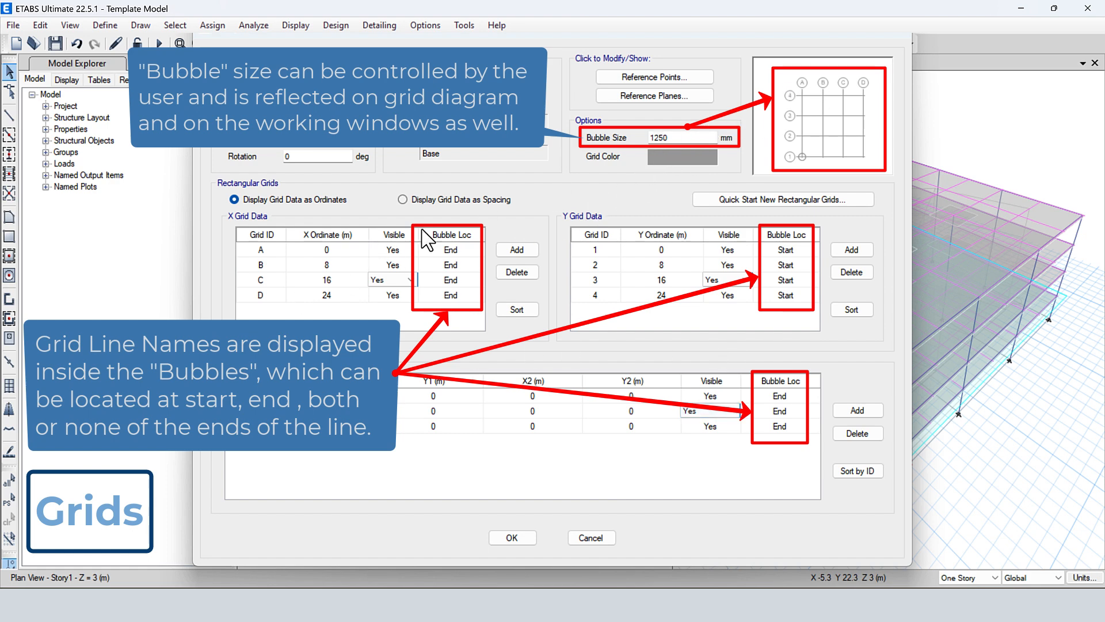
Step: Examine the bubble location choices for X grid line A, keeping it at End
left_click(458, 250)
left_click(476, 249)
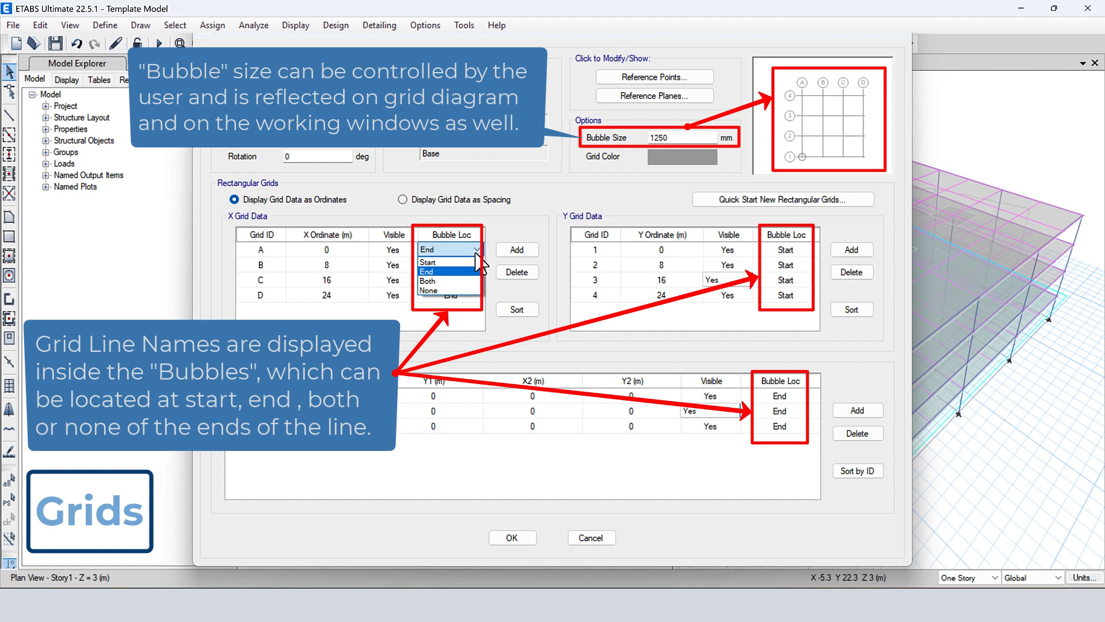
left_click(475, 233)
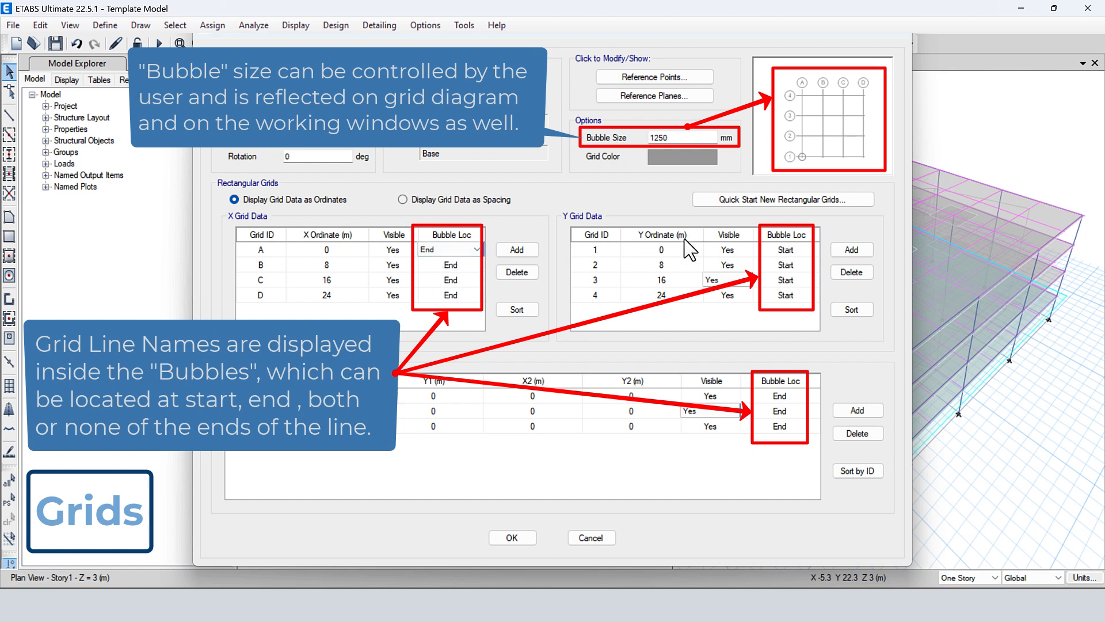
Step: Set the grid bubble size to 500 mm and view the grid colour choices without changing the colour
double_click(653, 138)
type("5")
left_click(451, 295)
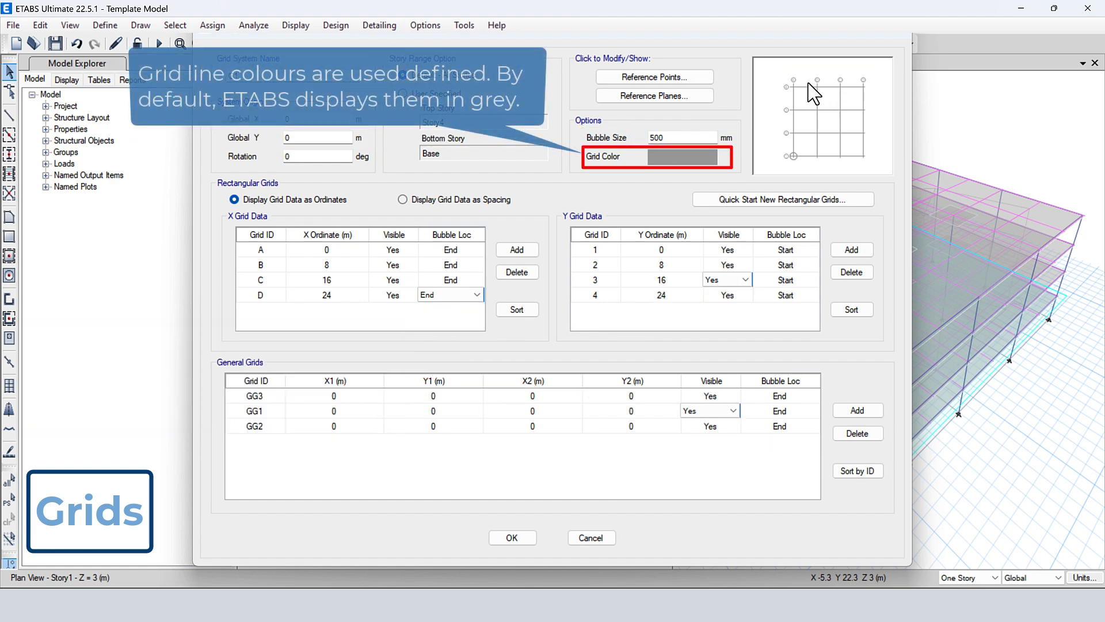
left_click(696, 160)
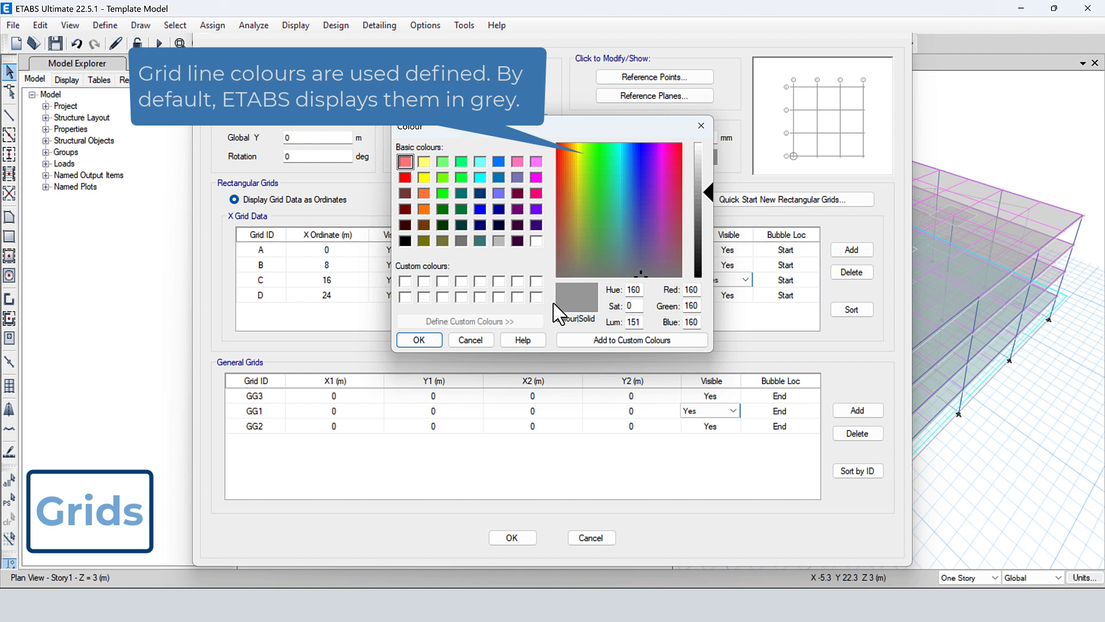
left_click(485, 344)
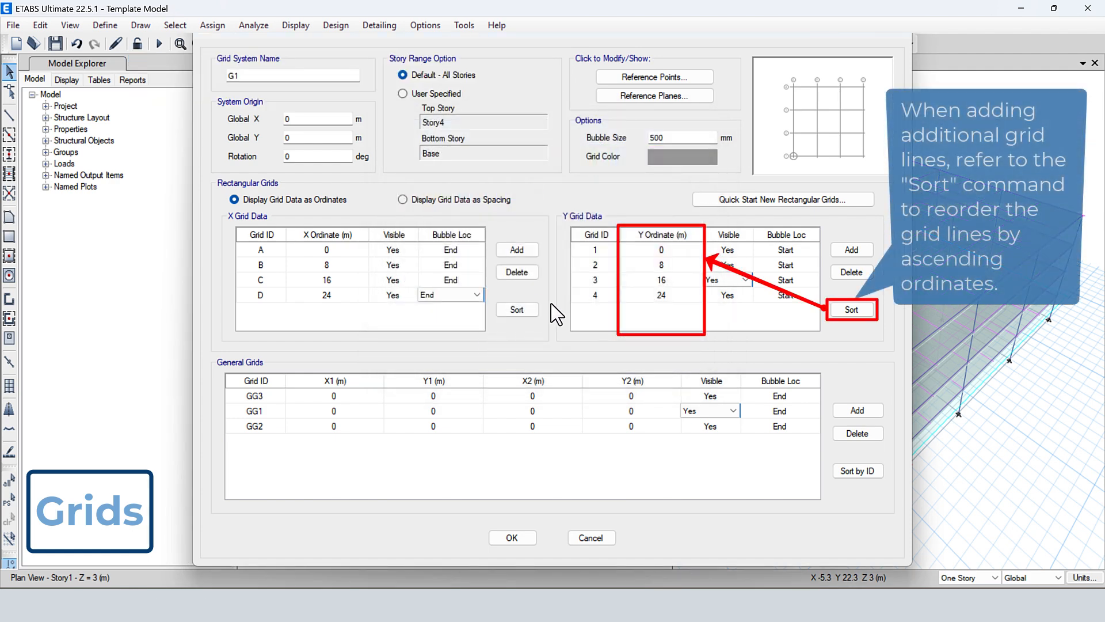
Step: Add Y grid line 5 at an ordinate of 3 m, sorting the Y grids by ordinate and the general grids by ID
left_click(851, 249)
left_click(667, 310)
left_click(666, 309)
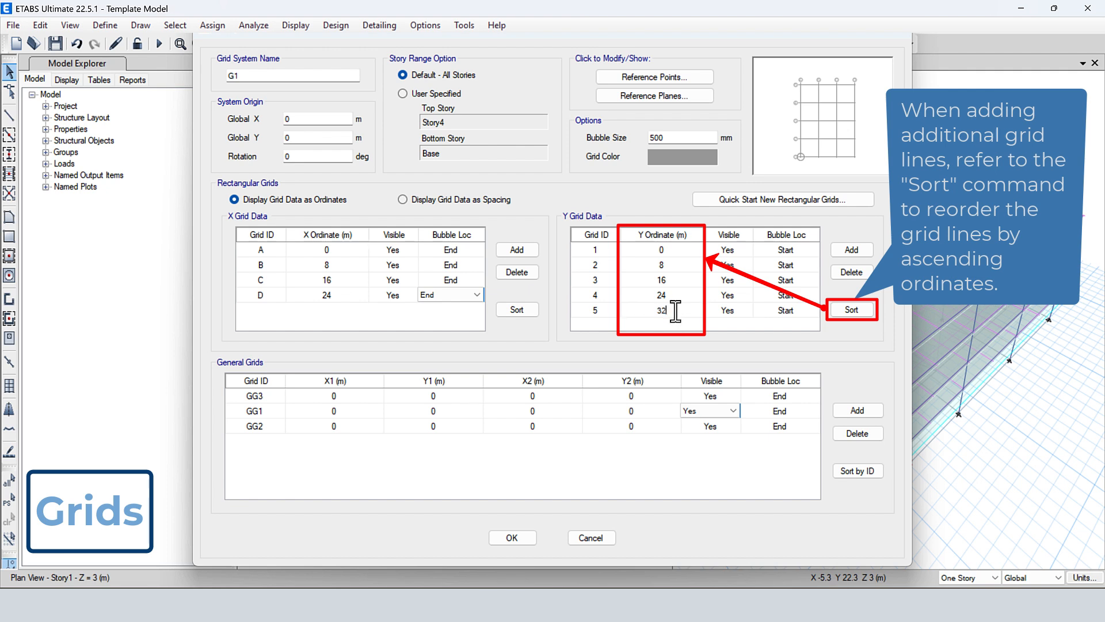
left_click(850, 310)
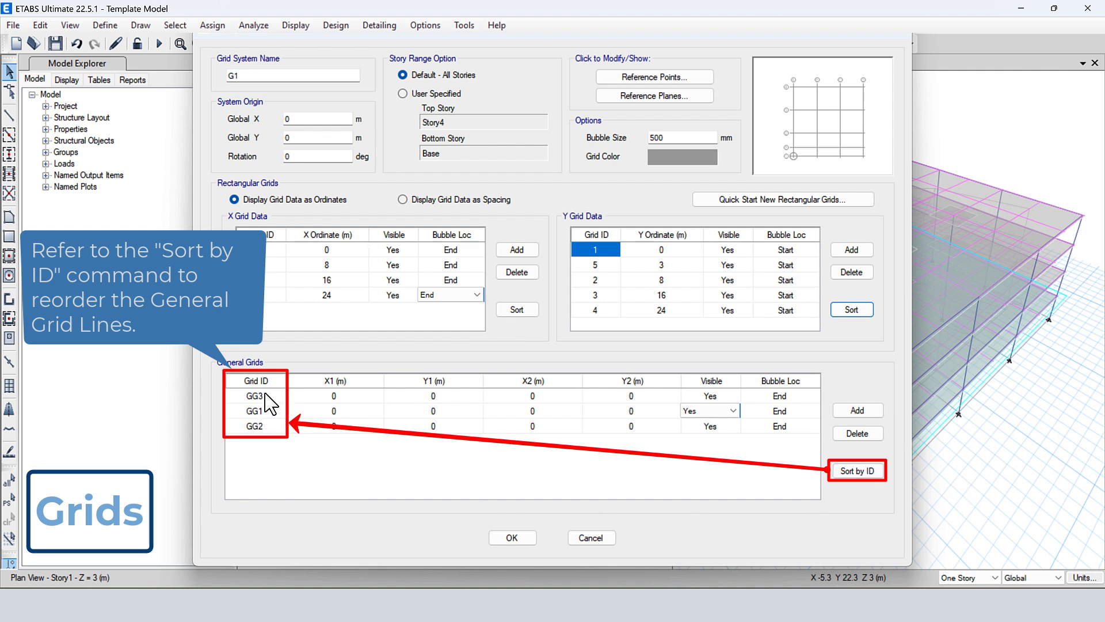
left_click(863, 470)
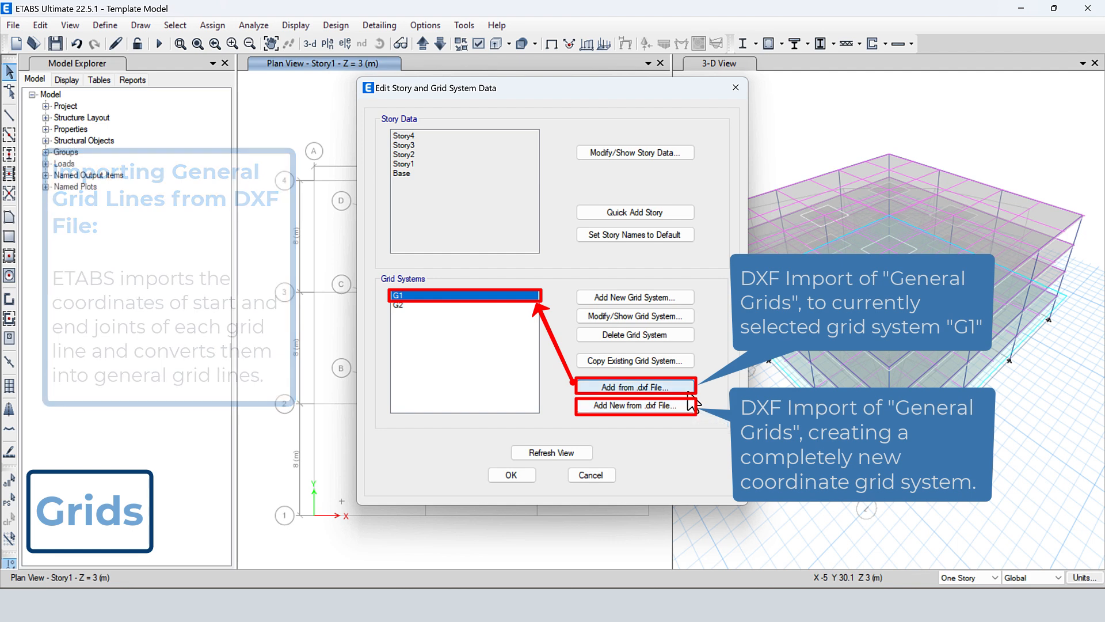
Step: Import general grids into G1 from the Grid layer of the Floor 1 DXF file in mm, and accept the G1 grid data
left_click(633, 387)
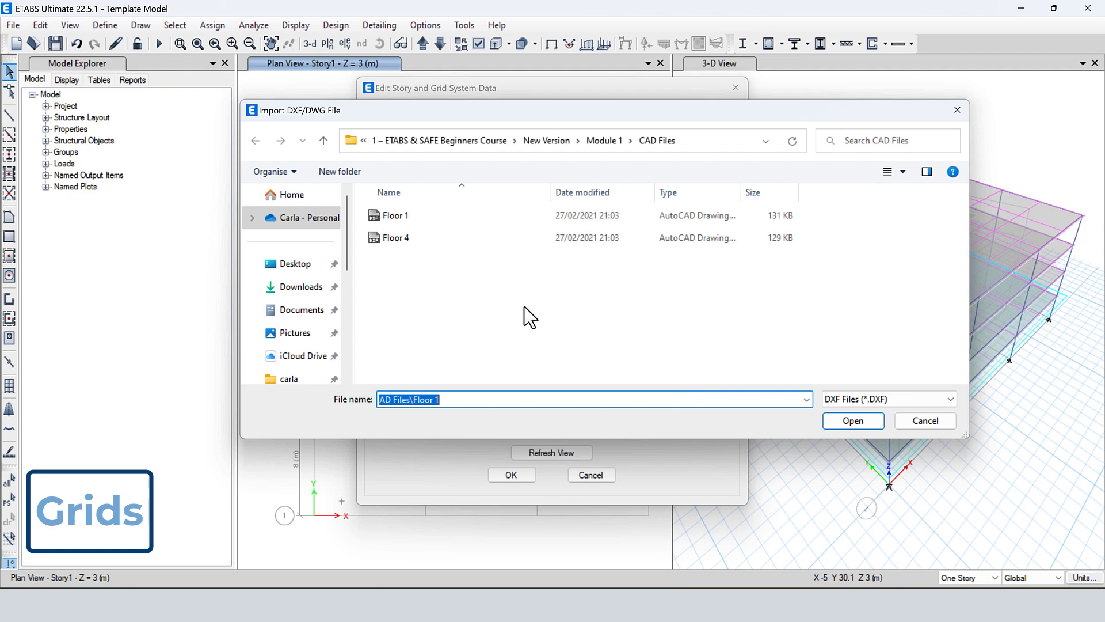
left_click(409, 221)
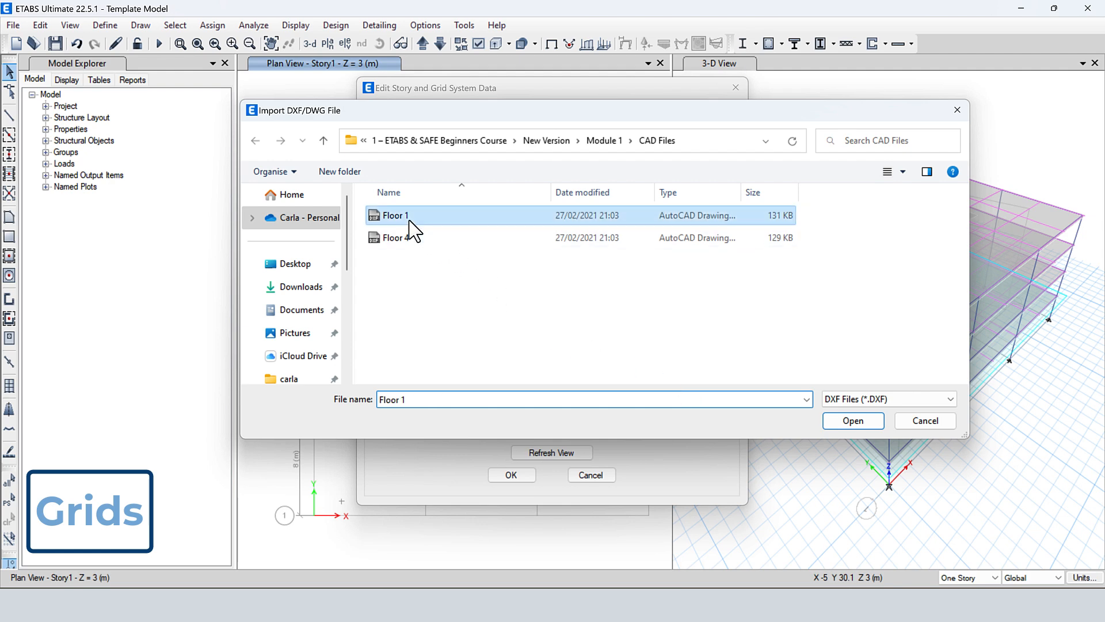
left_click(861, 420)
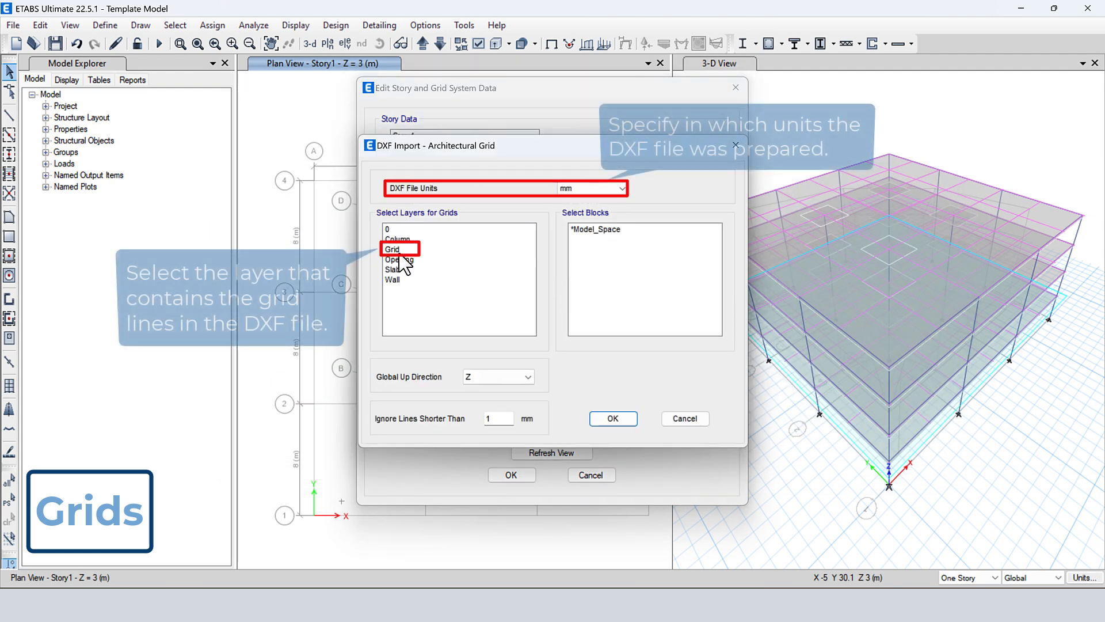
left_click(403, 249)
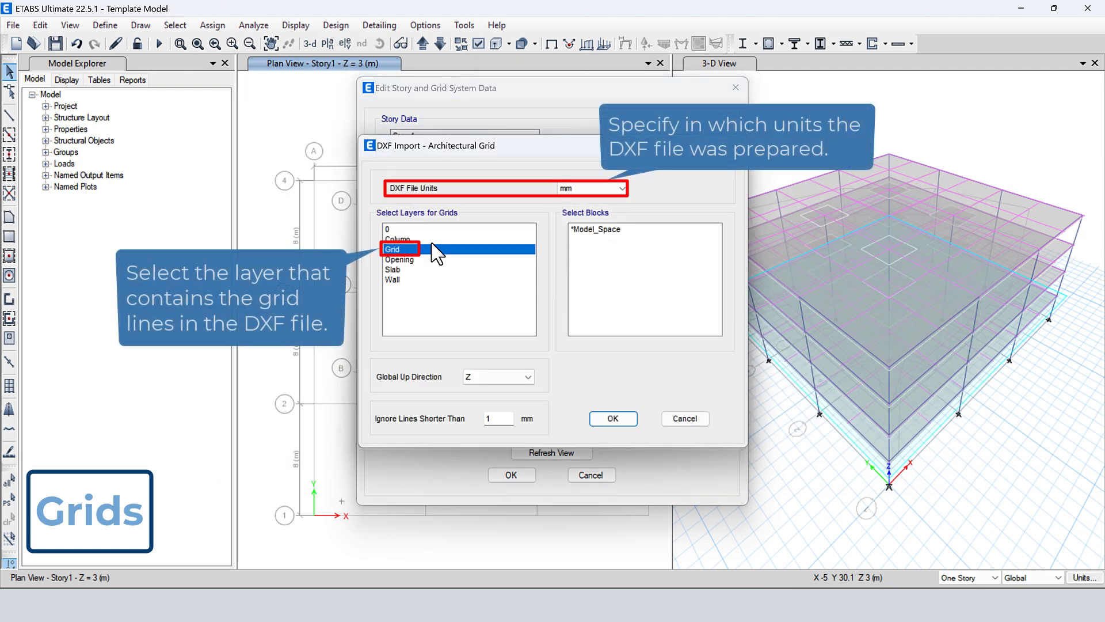
left_click(588, 190)
left_click(590, 204)
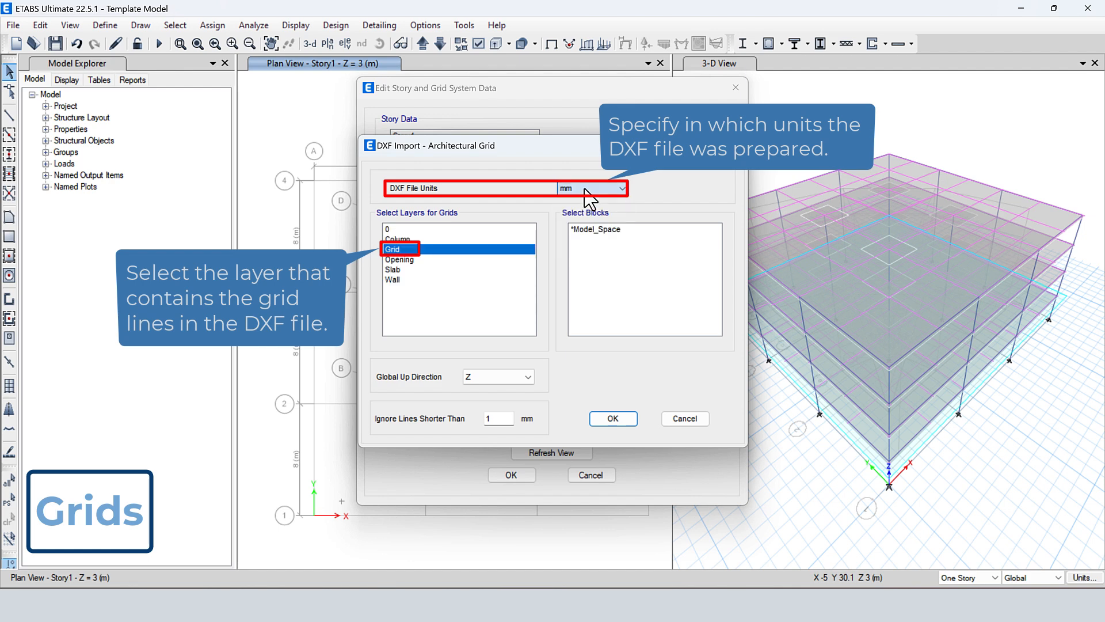
left_click(614, 418)
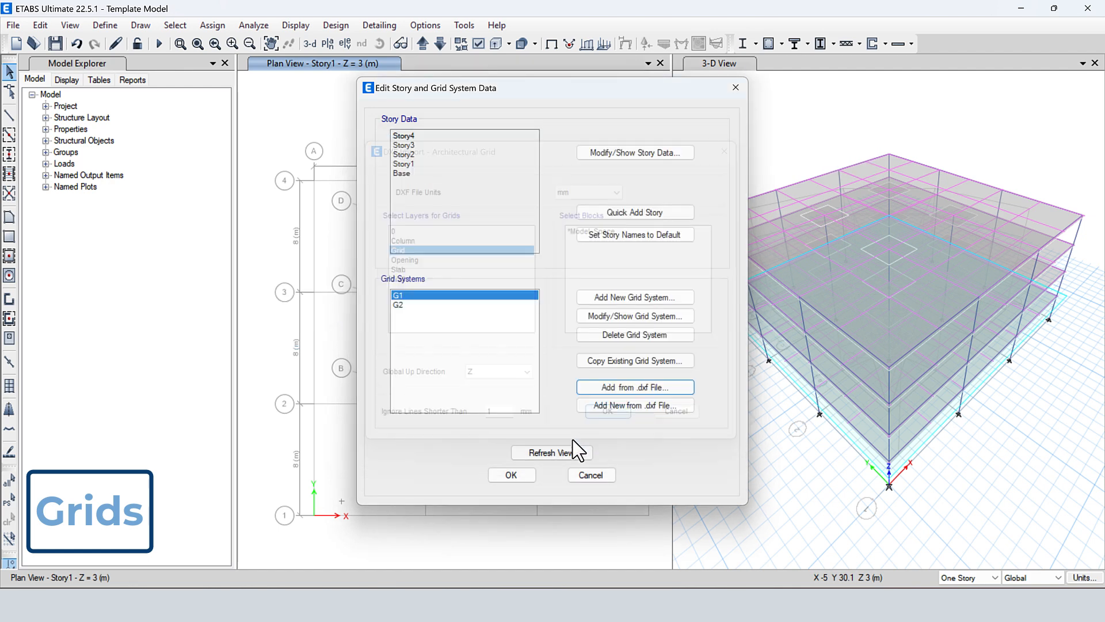
left_click(620, 317)
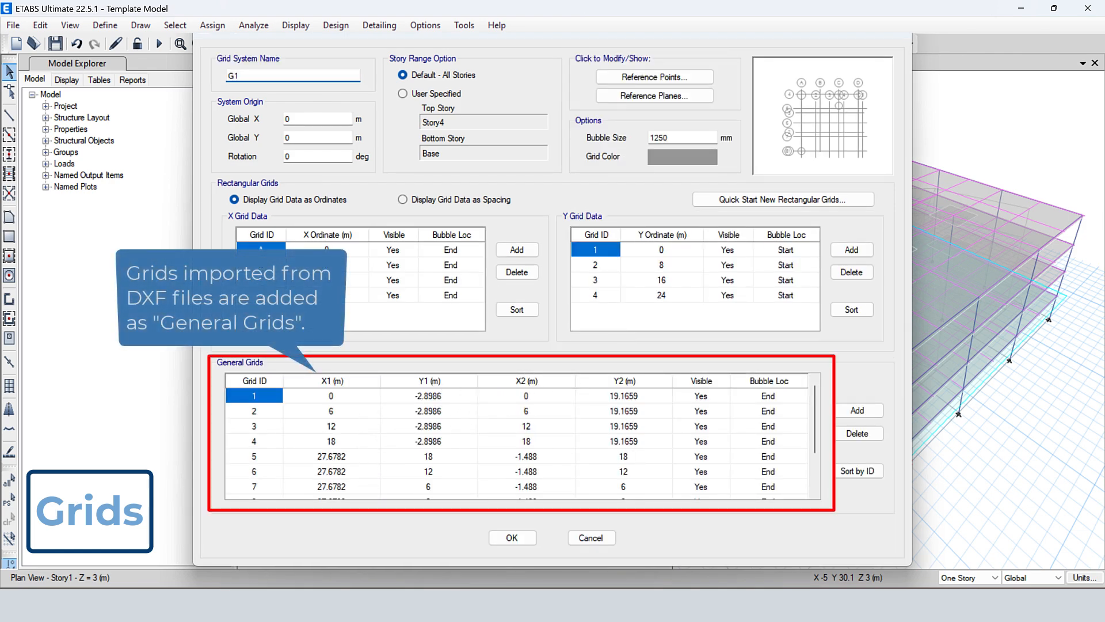
left_click(511, 537)
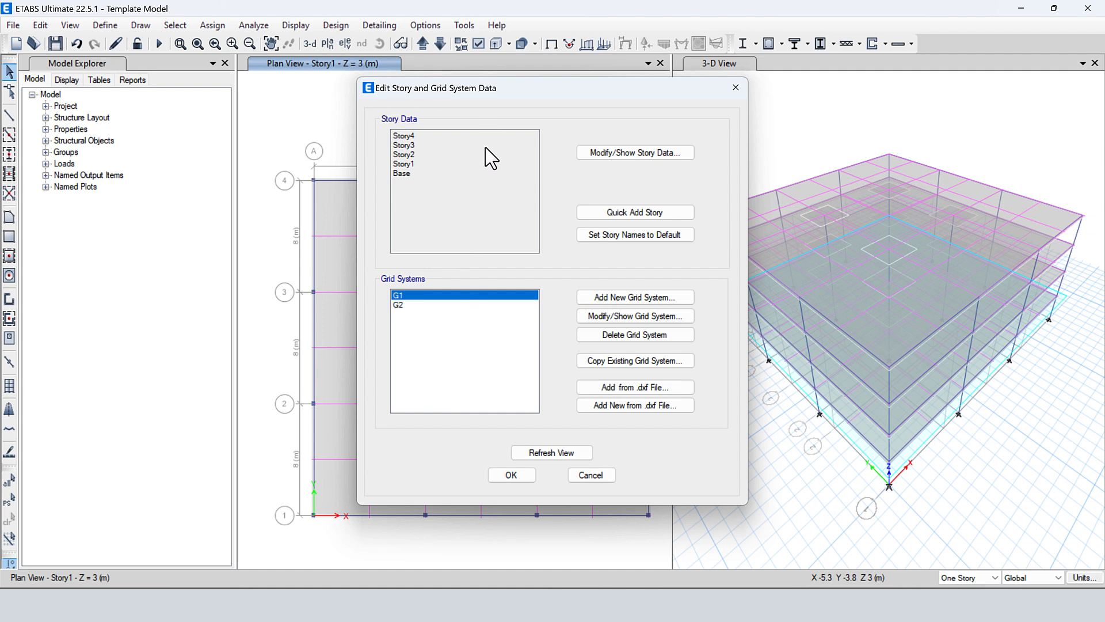
Step: Accept the story and grid system data, and select the two left corner joints of the drop panel at B-3
left_click(512, 475)
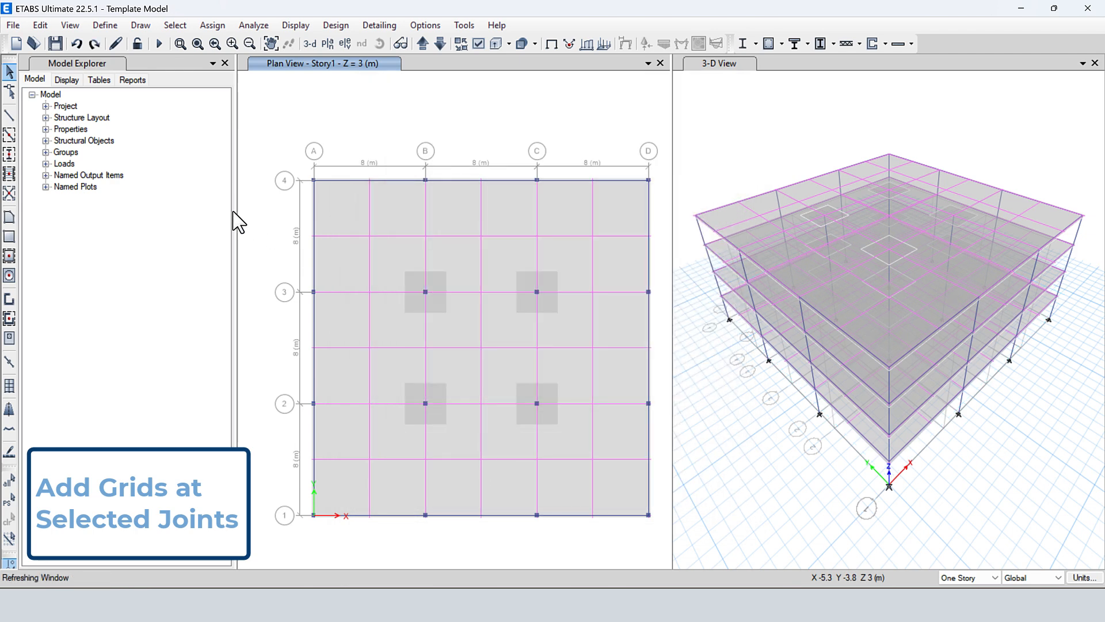
left_click(39, 27)
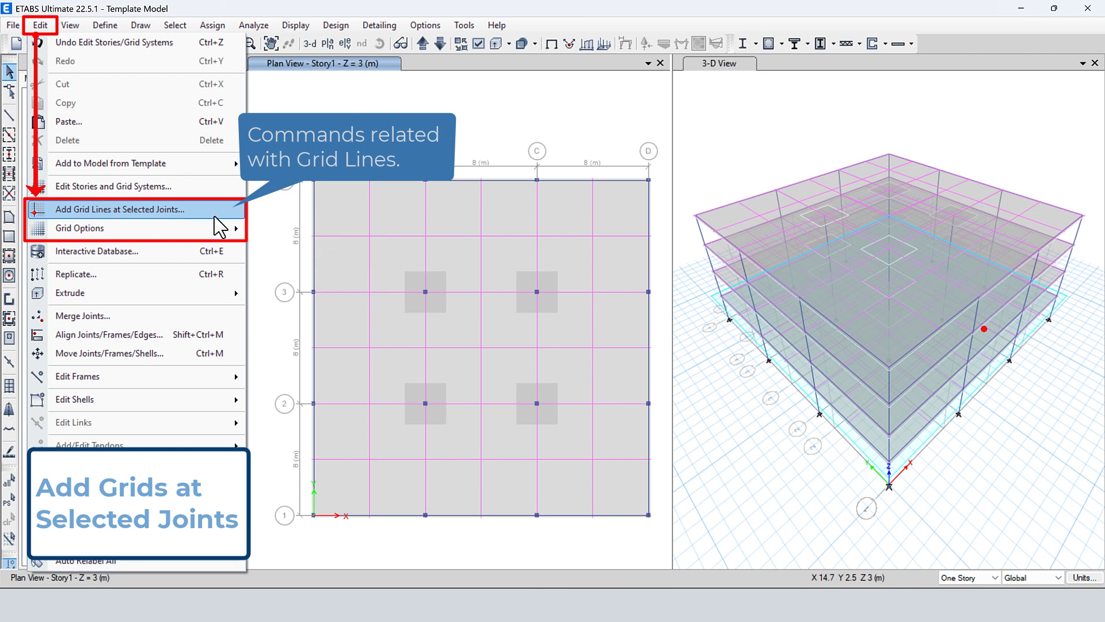
left_click(269, 198)
left_click(404, 271)
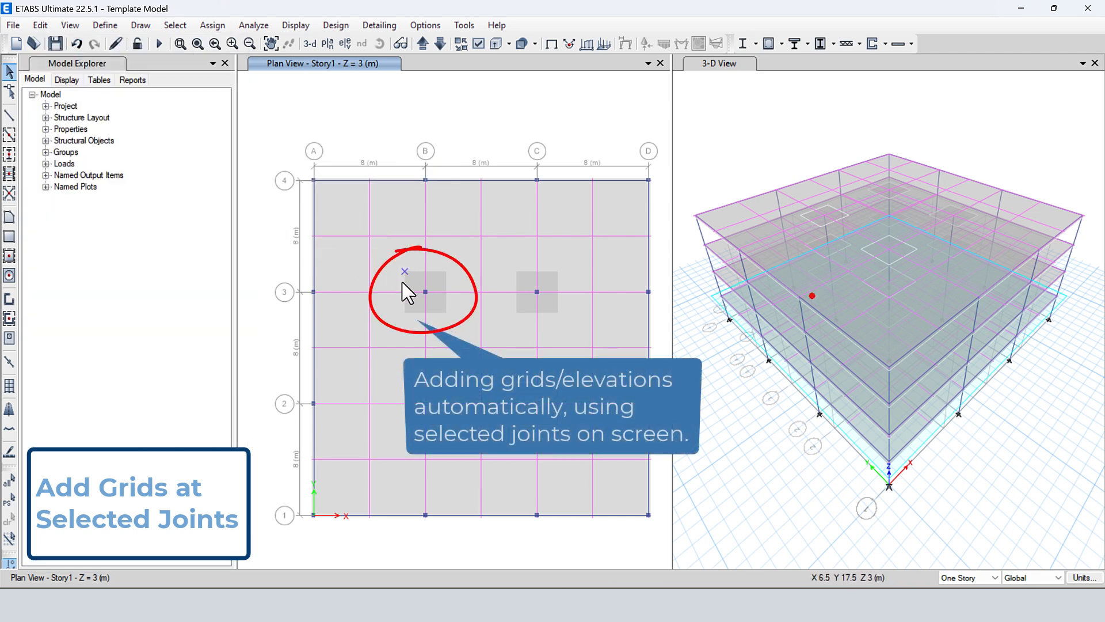
left_click(398, 312)
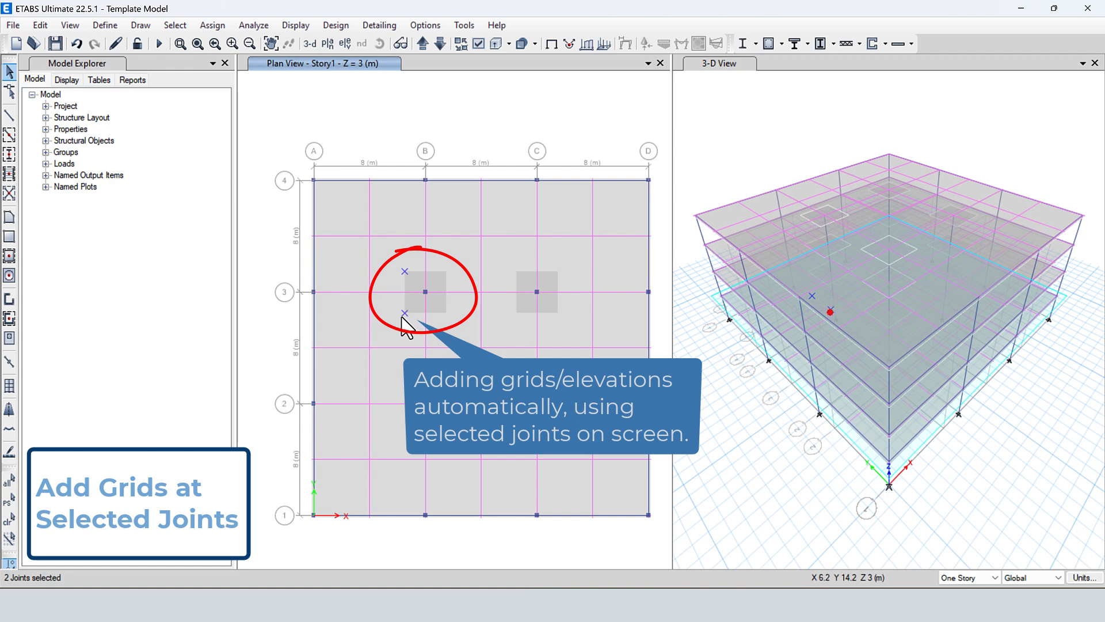
Step: Review the list of available elevation views and close it without choosing one
left_click(345, 44)
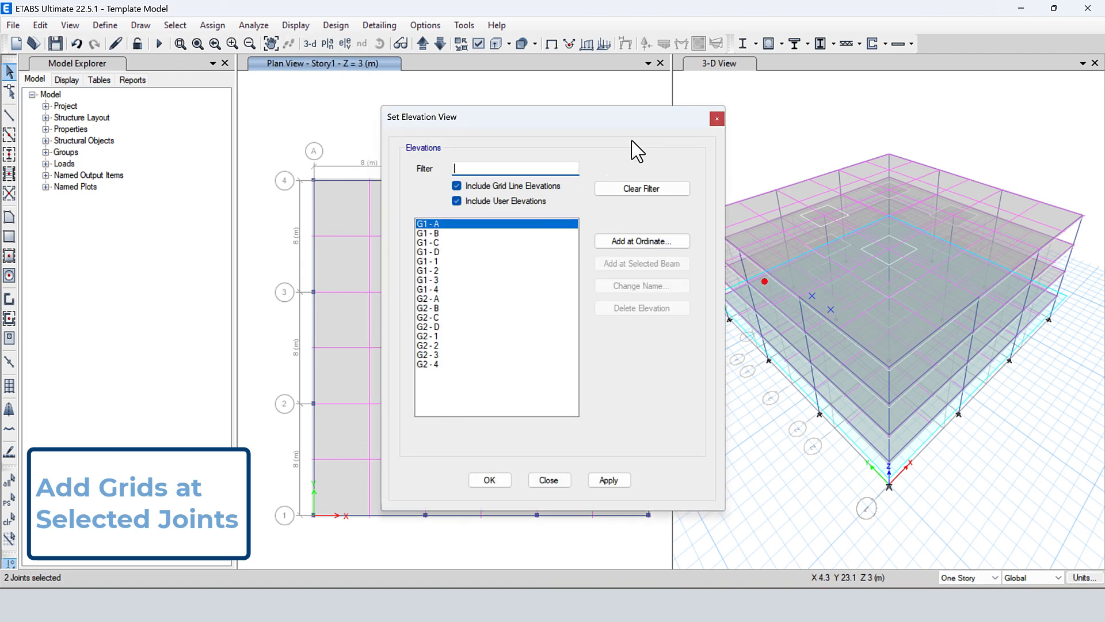
left_click(716, 120)
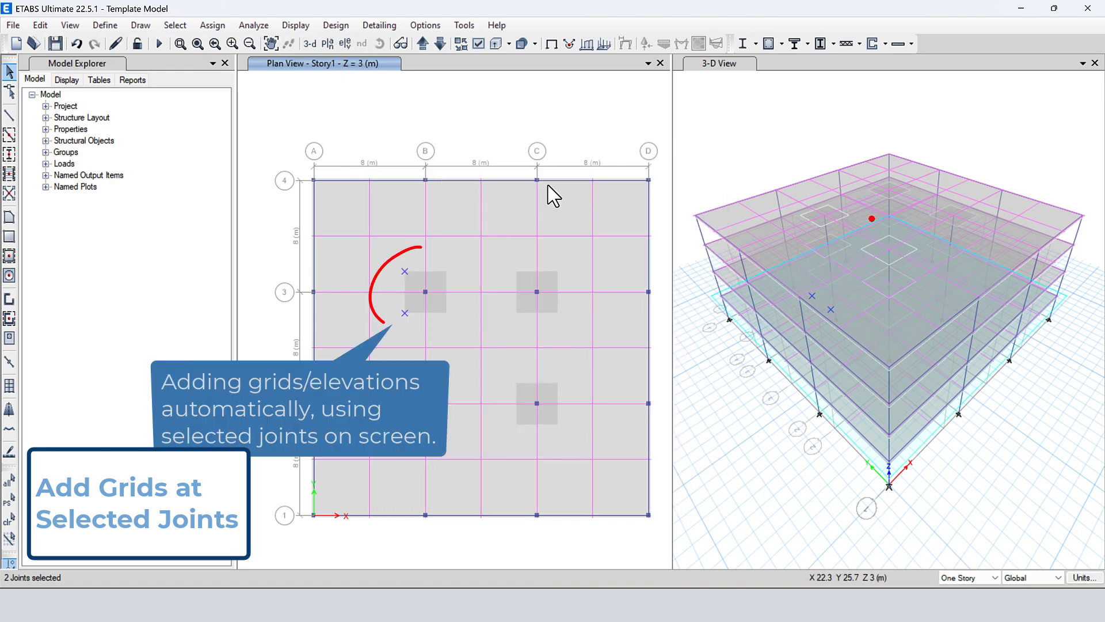
left_click(41, 25)
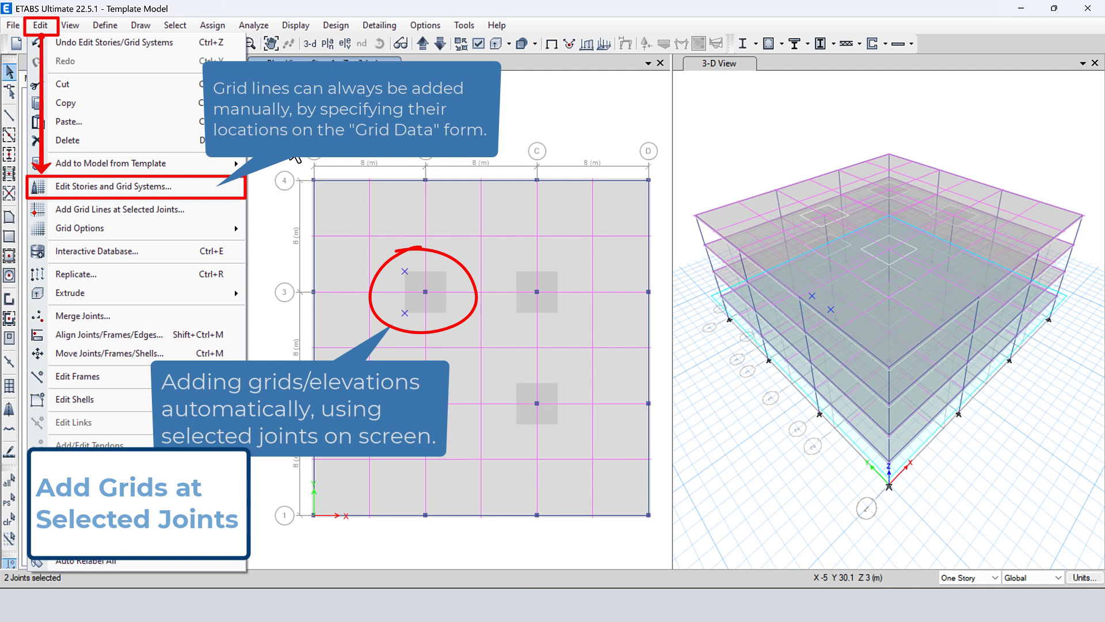
left_click(287, 141)
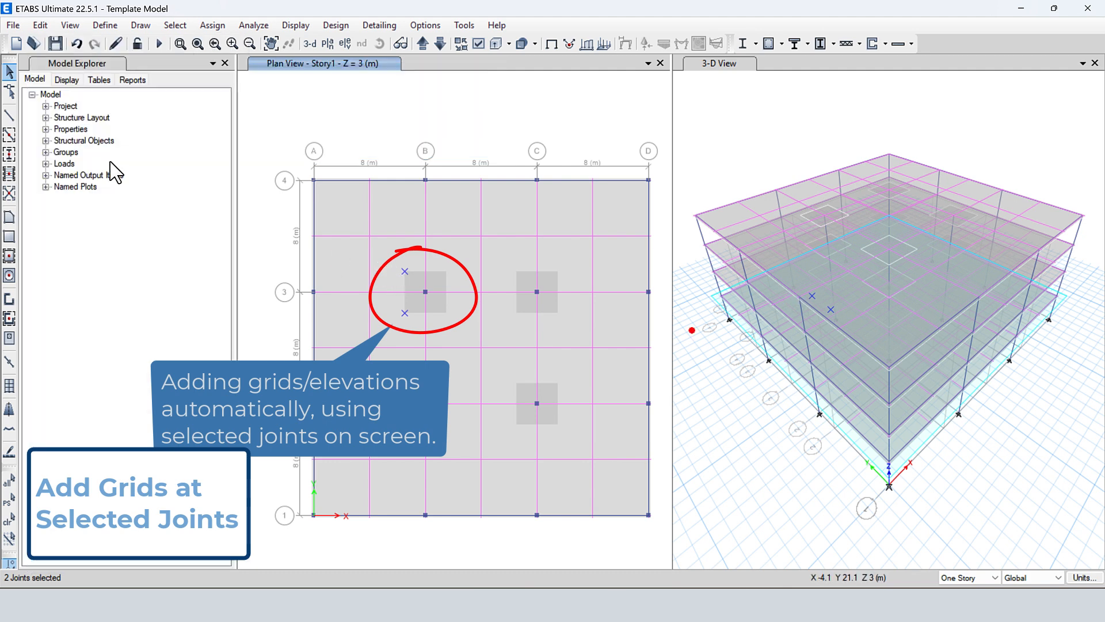
Step: Add grid lines parallel to X in grid system G1 at the two selected joints
left_click(40, 25)
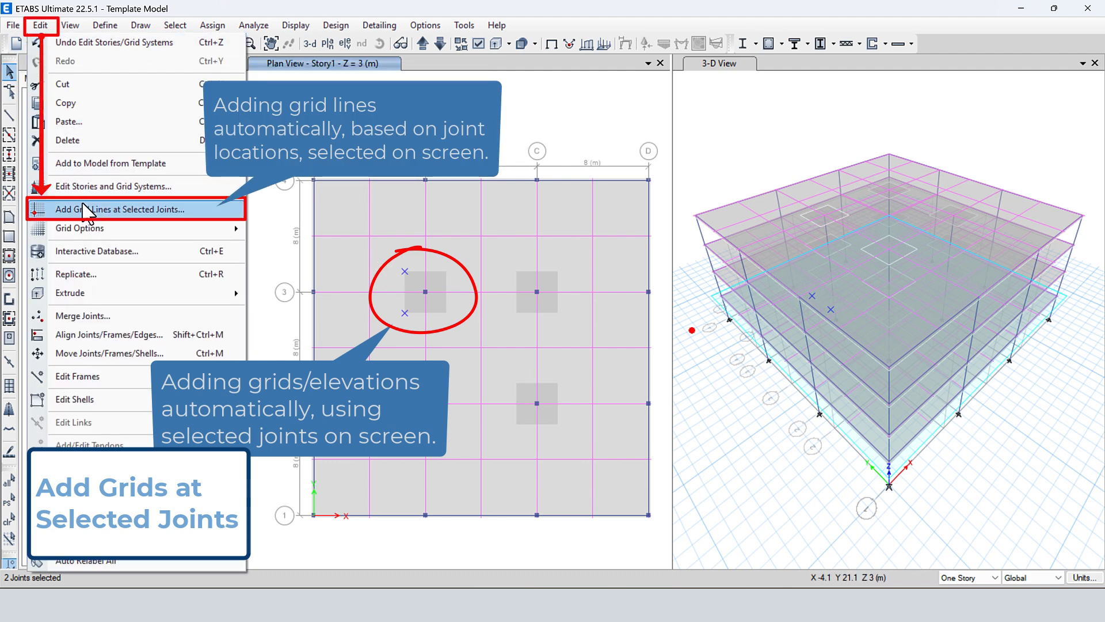
left_click(201, 214)
left_click_drag(581, 201, 605, 200)
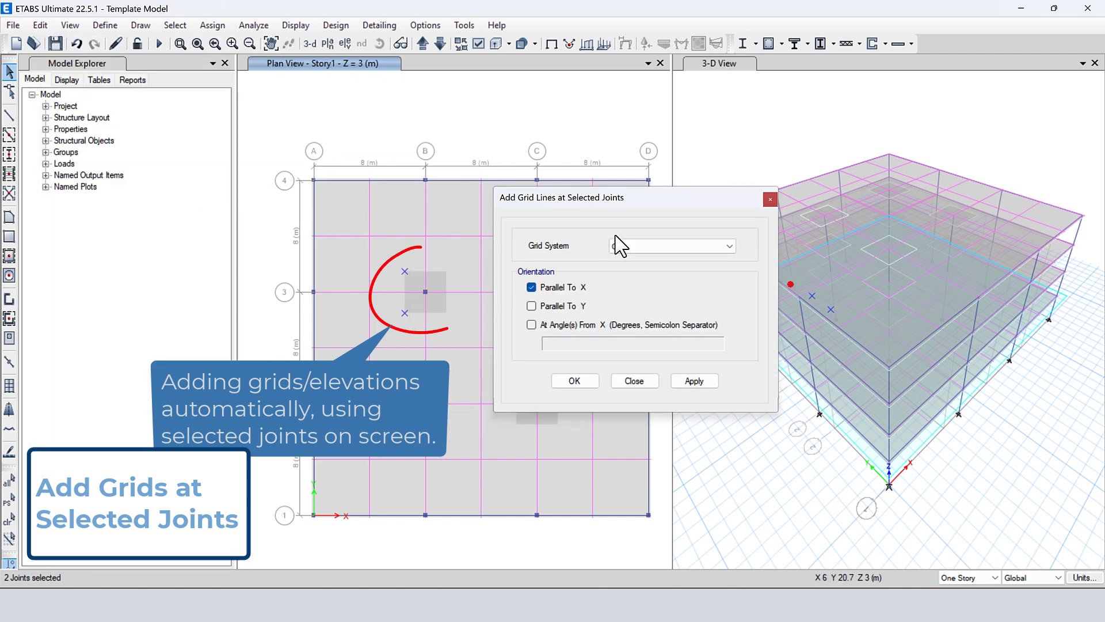
left_click(627, 246)
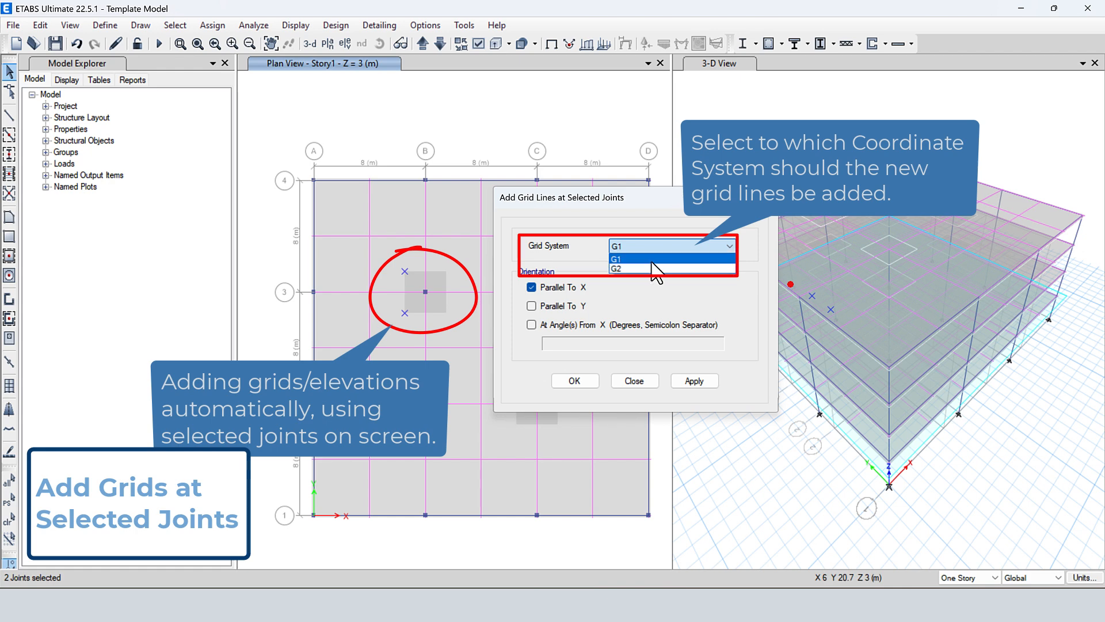
left_click(653, 260)
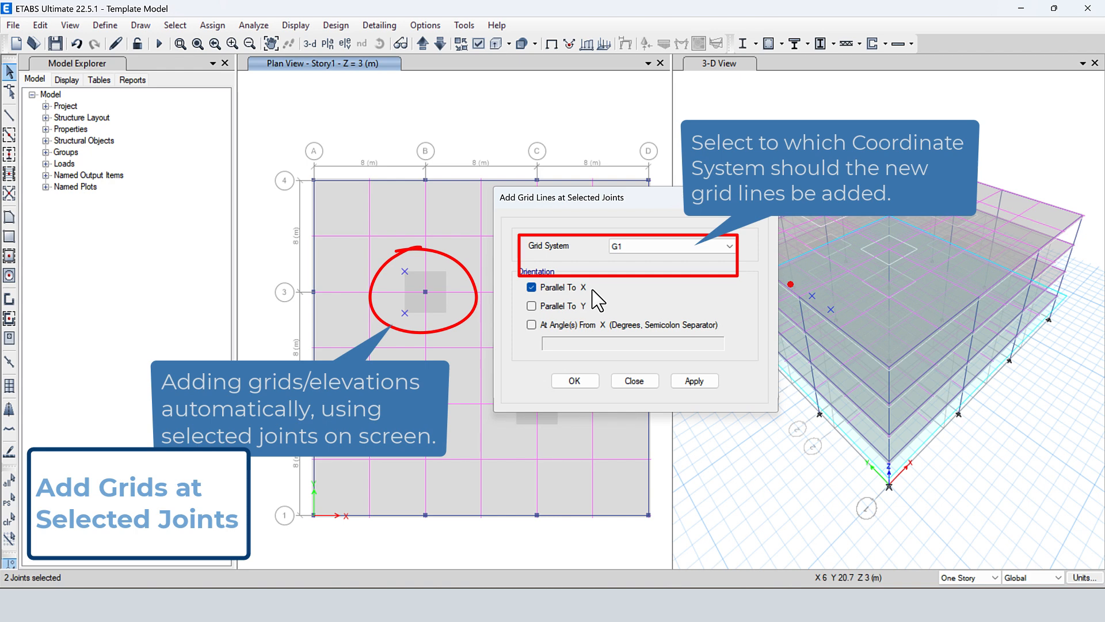
left_click(574, 382)
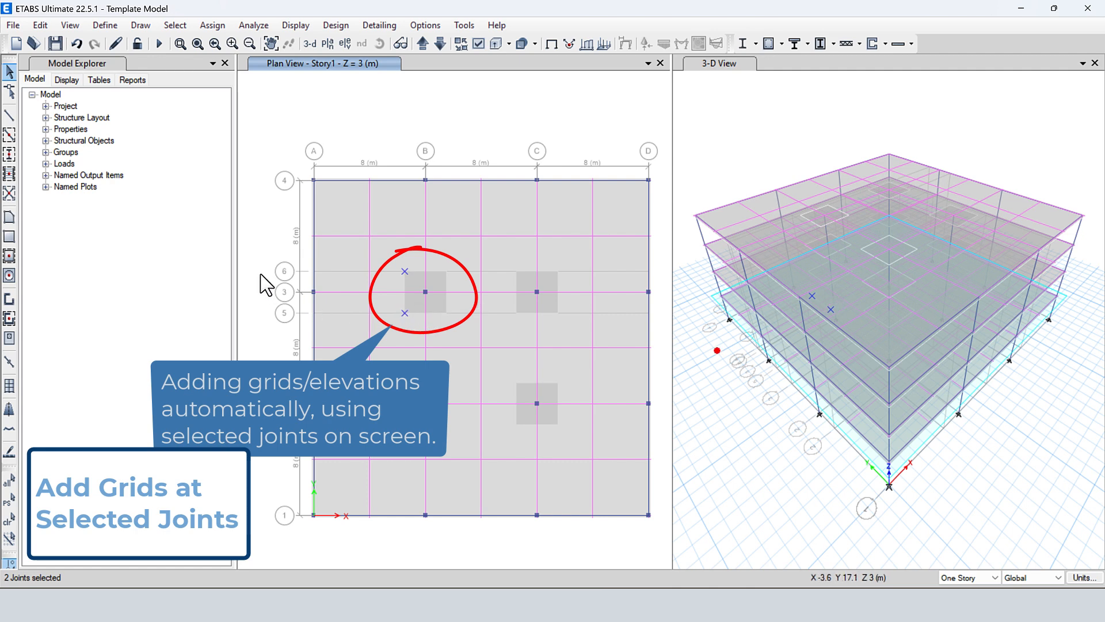
Step: Open the grid data of G1 to examine its Y grid lines
left_click(40, 24)
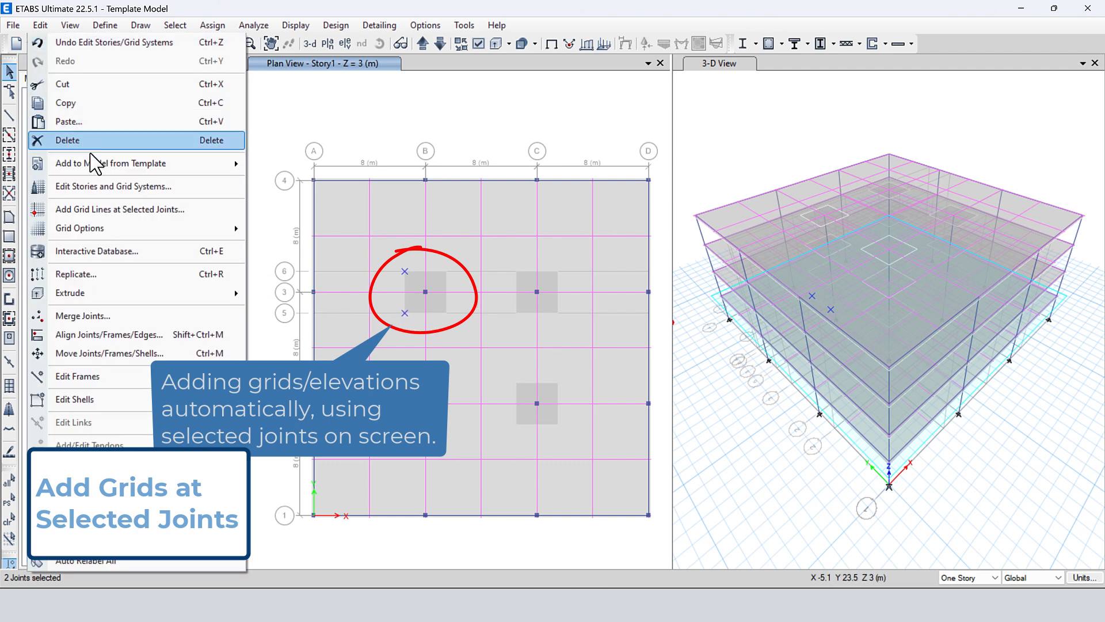
left_click(98, 186)
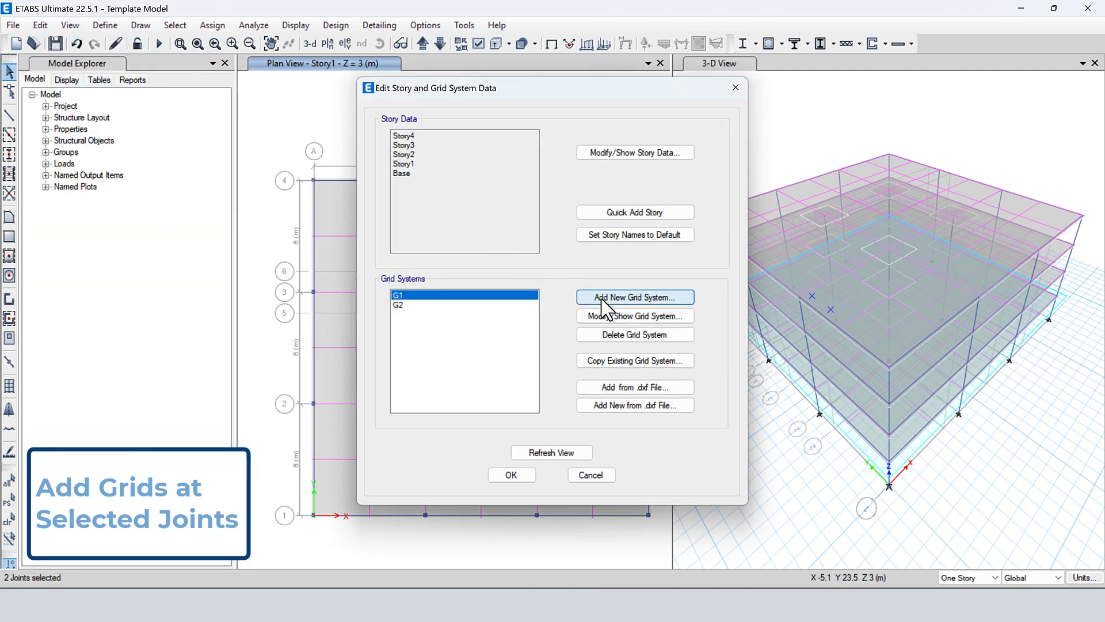
left_click(612, 316)
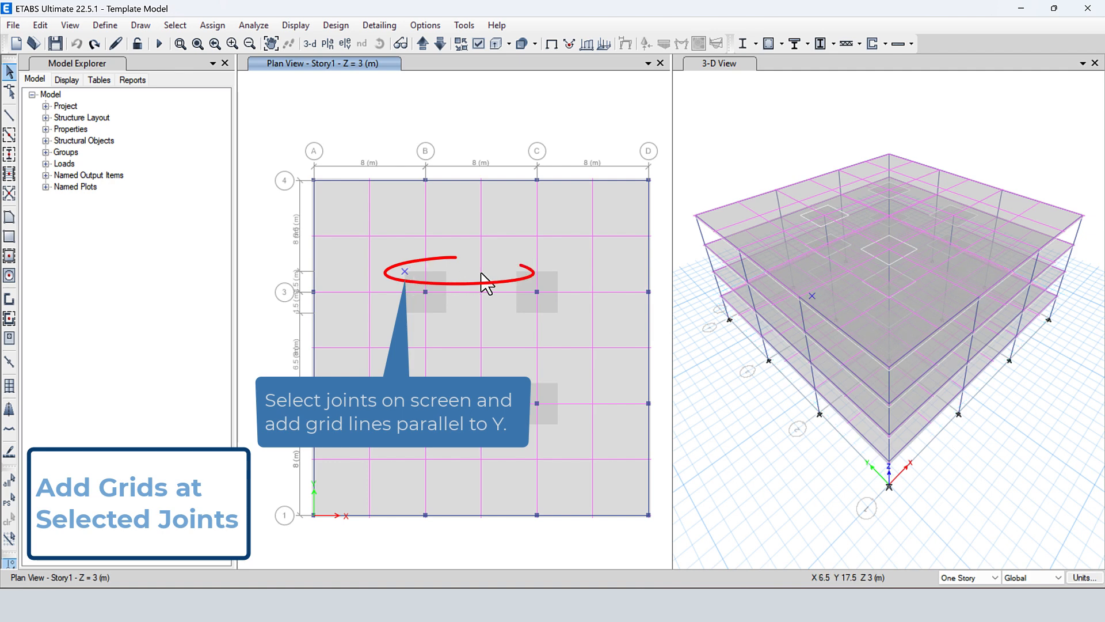
Step: Add grid lines parallel to Y at the upper-left corner joints of the B-3 and C-3 drop panels, and examine their X ordinates
left_click(519, 273)
left_click(40, 25)
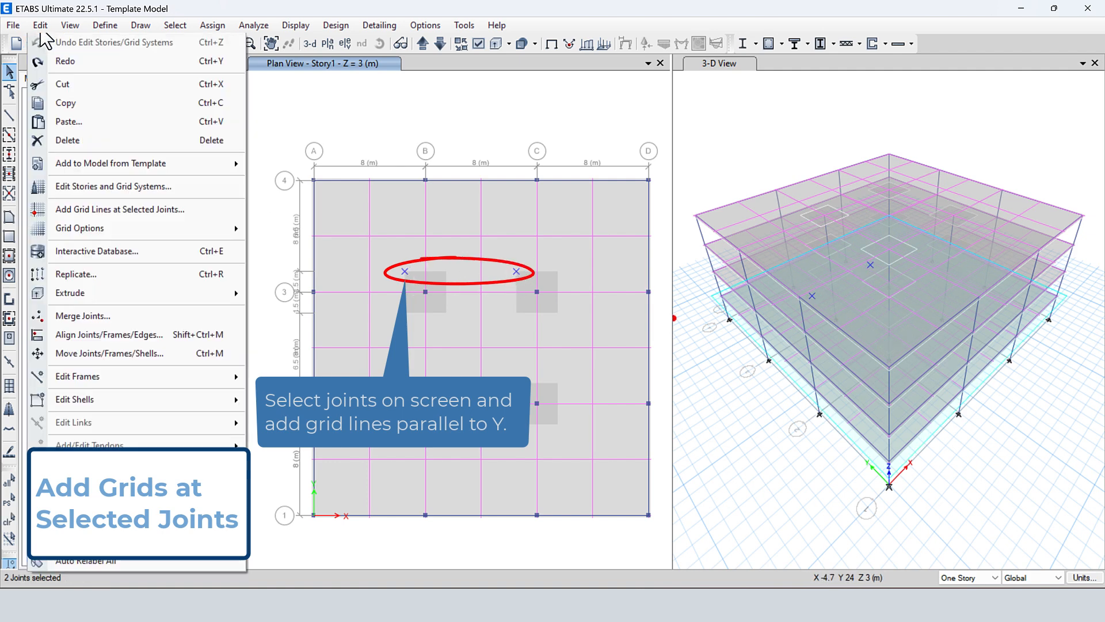
left_click(93, 210)
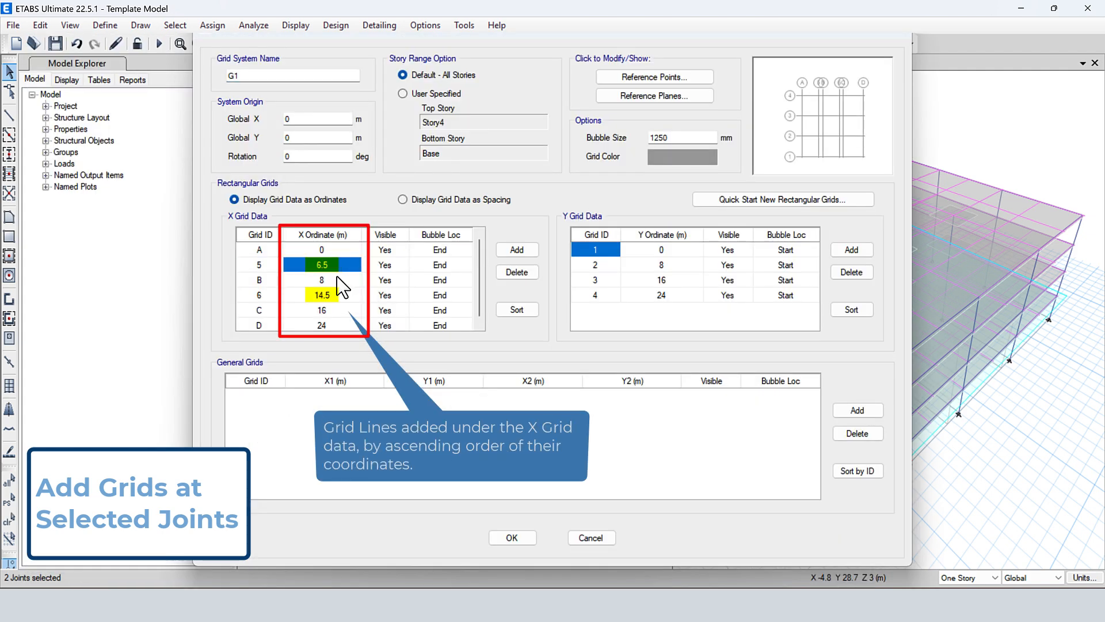
left_click(343, 295)
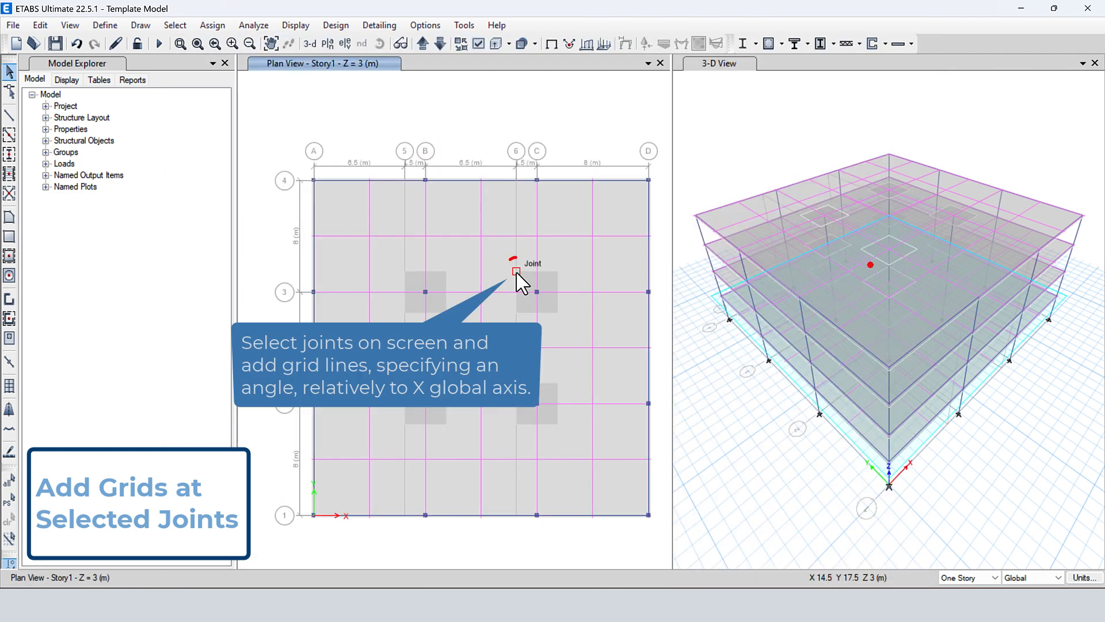
Step: Add a grid line to G1 at 30 degrees from X through the upper-left corner joint of the C-3 drop panel
left_click(516, 271)
left_click(40, 25)
left_click(92, 210)
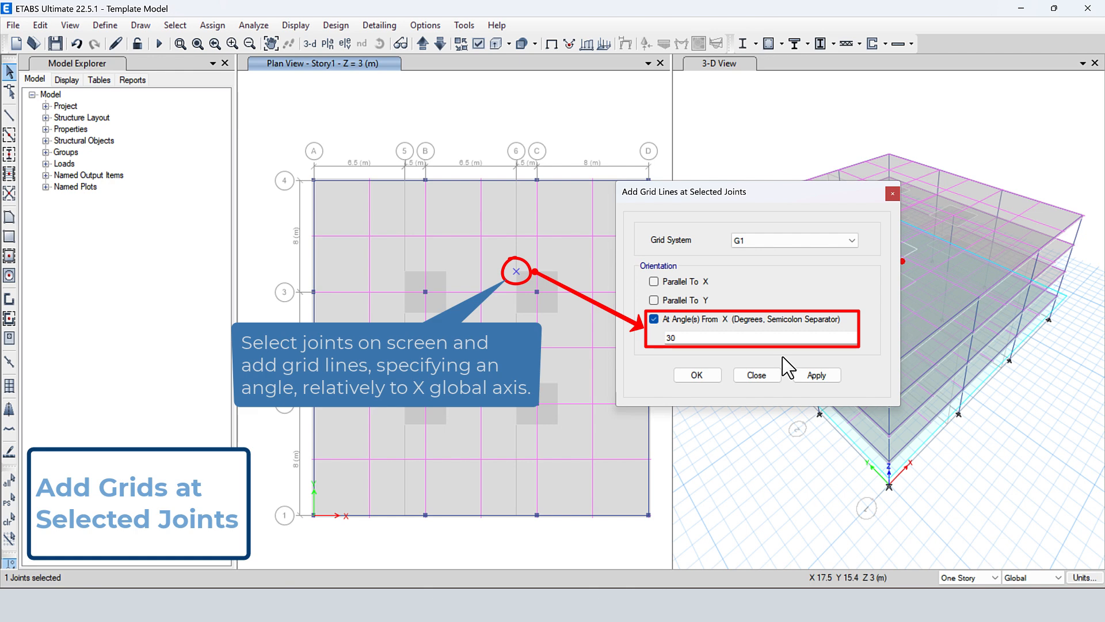
left_click(698, 374)
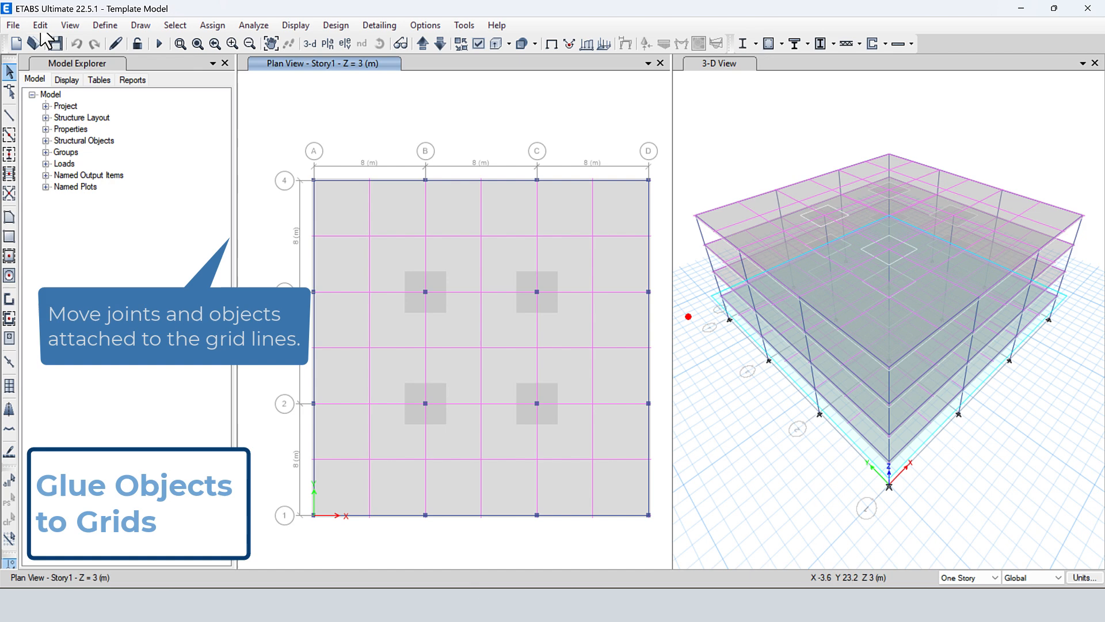
Step: Turn on Glue Joints to Grids in the grid options and check the setting
left_click(40, 25)
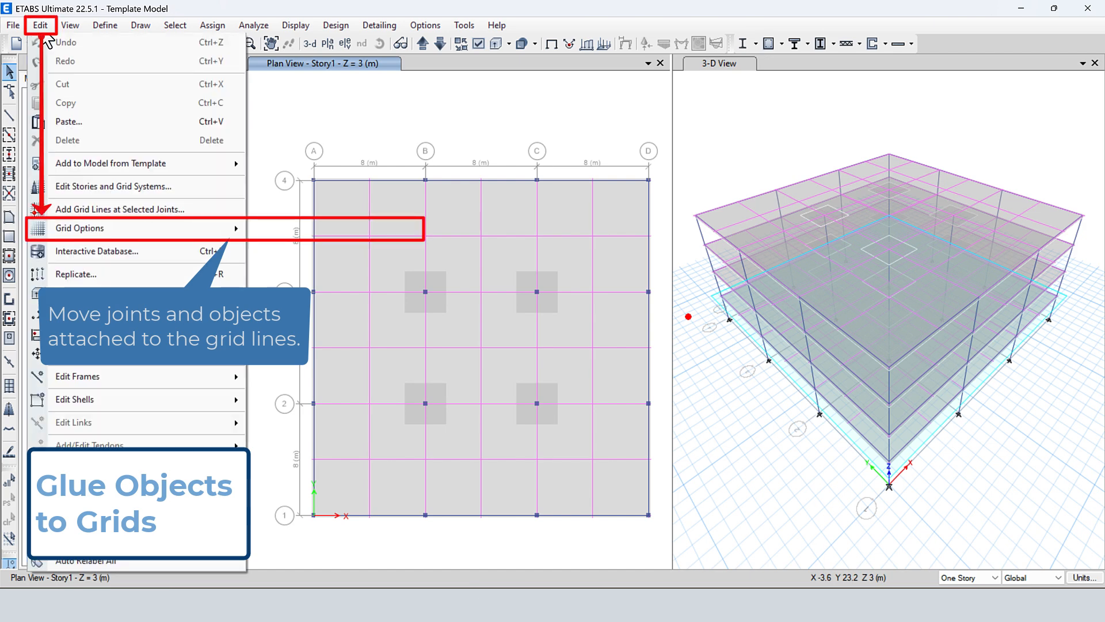
mouse_move(146, 229)
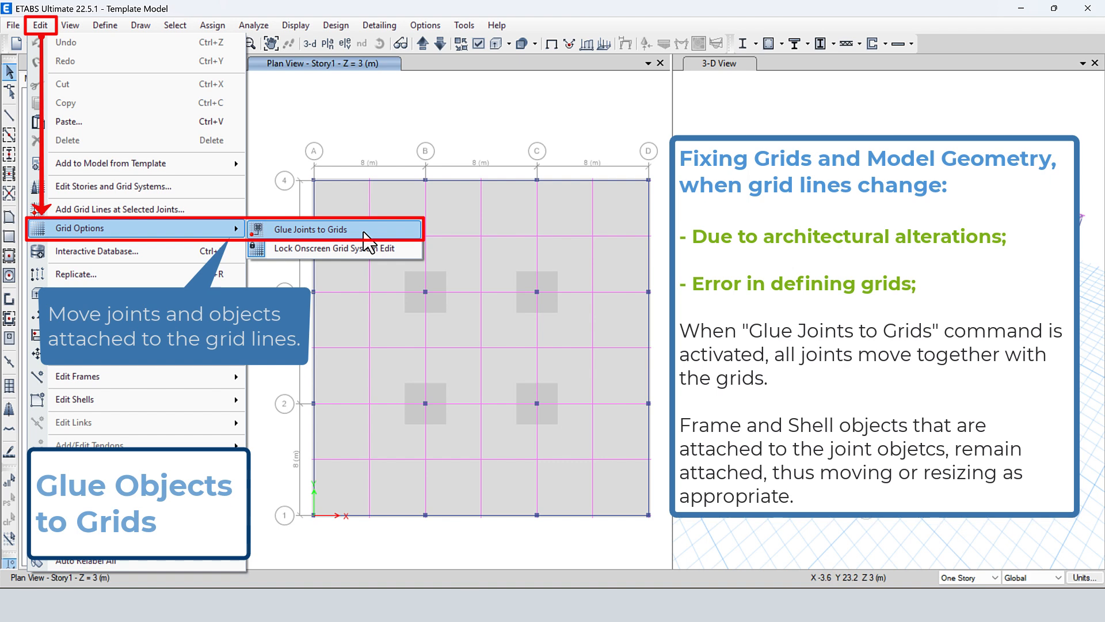
left_click(409, 128)
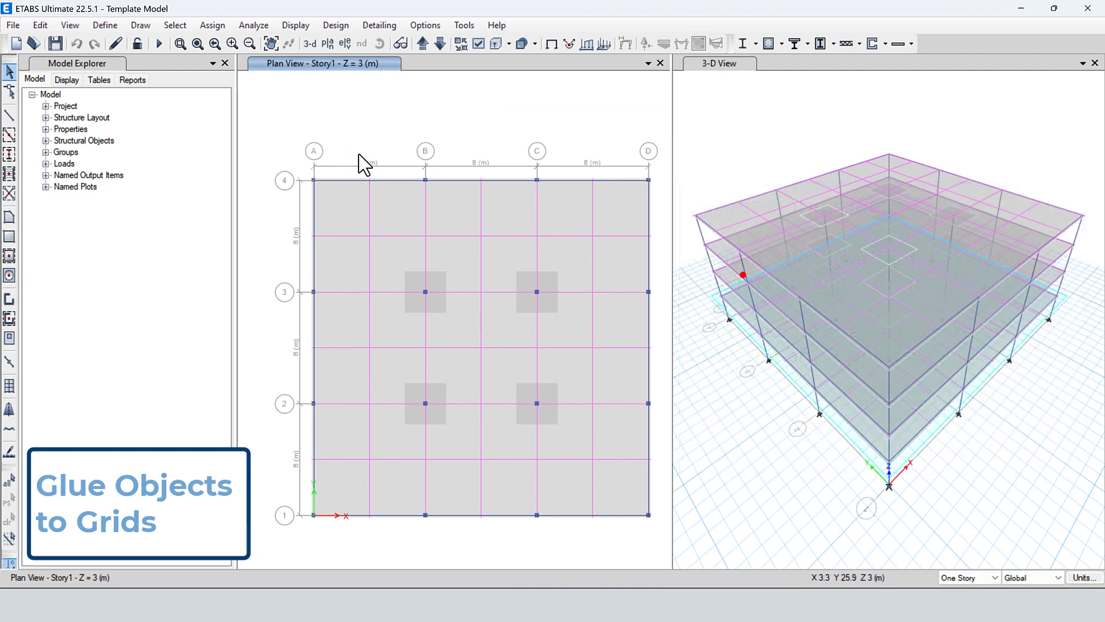
left_click(40, 24)
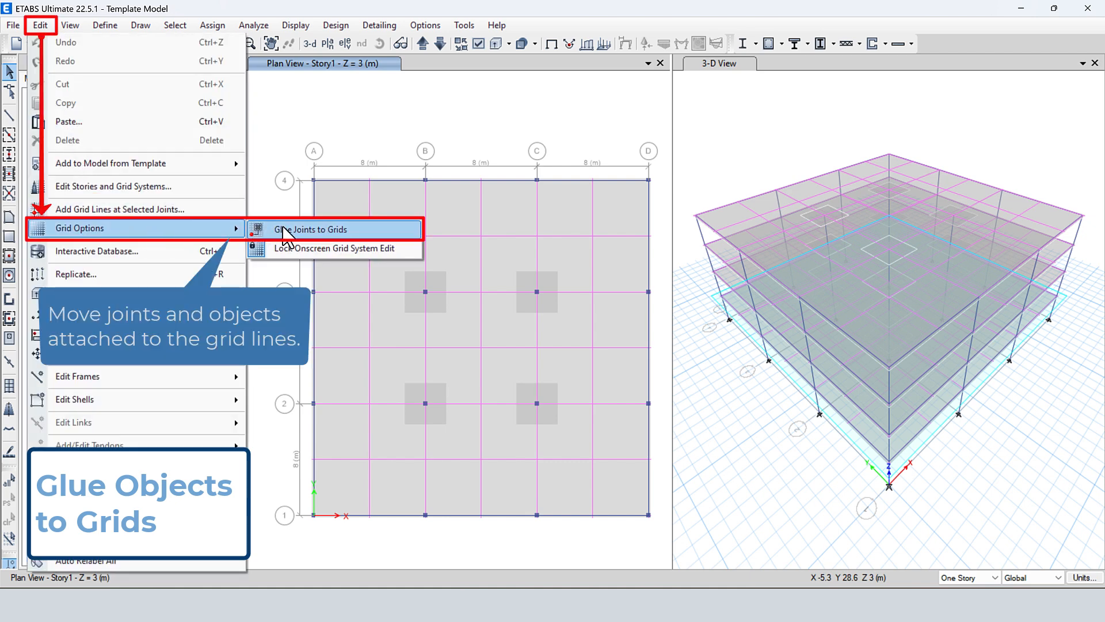
left_click(362, 232)
left_click(42, 26)
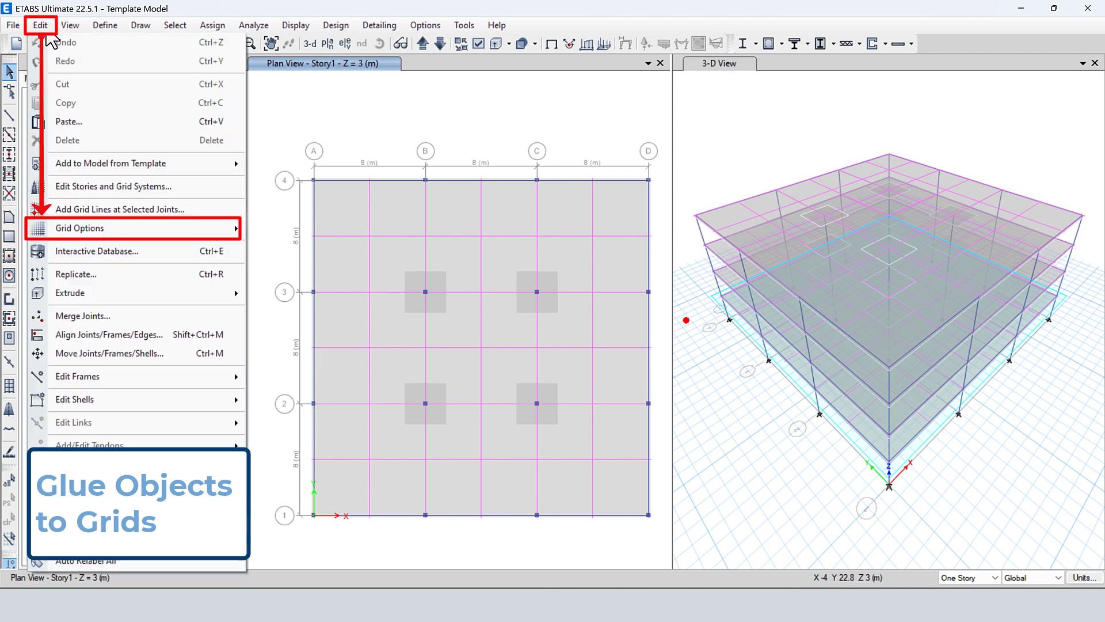
mouse_move(112, 229)
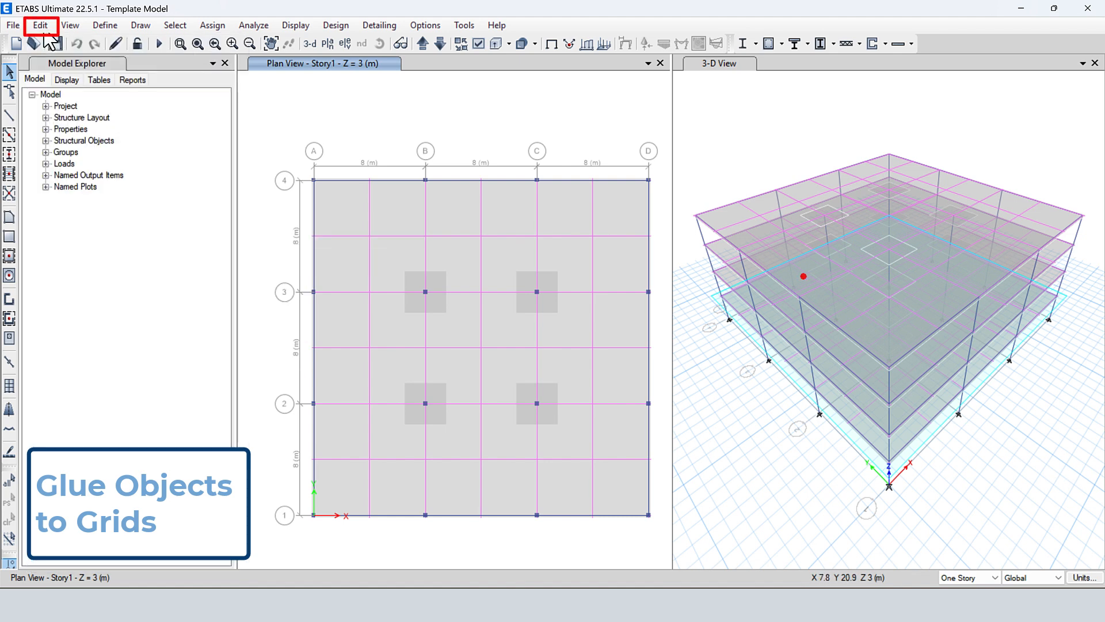
Step: Set the X ordinate of grid line B in G1 to 5 m and accept the story and grid system data
left_click(41, 26)
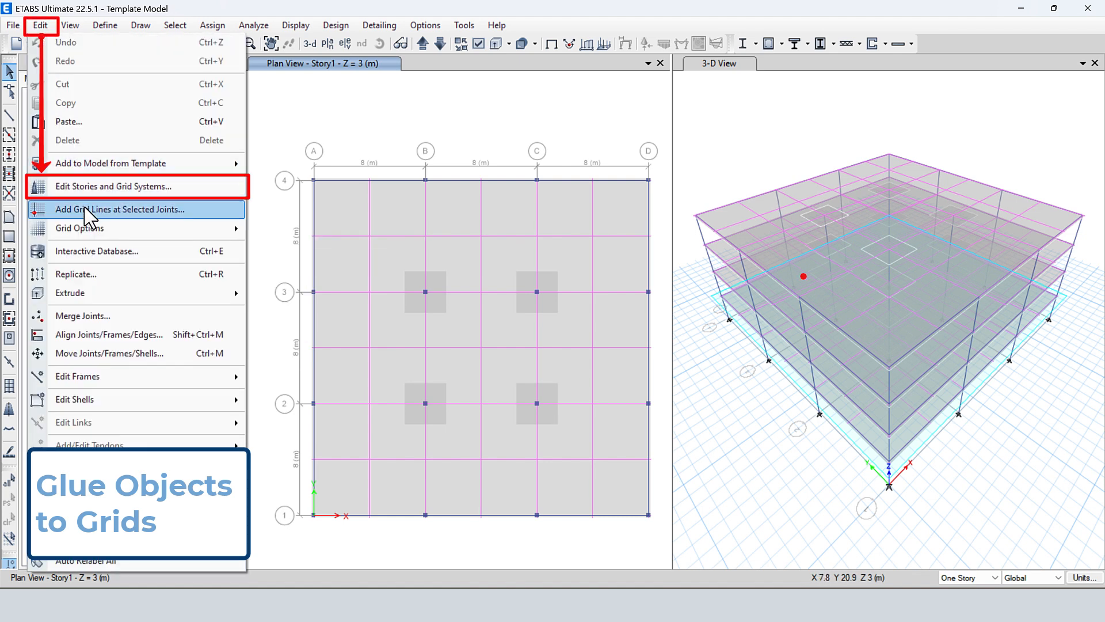
left_click(92, 187)
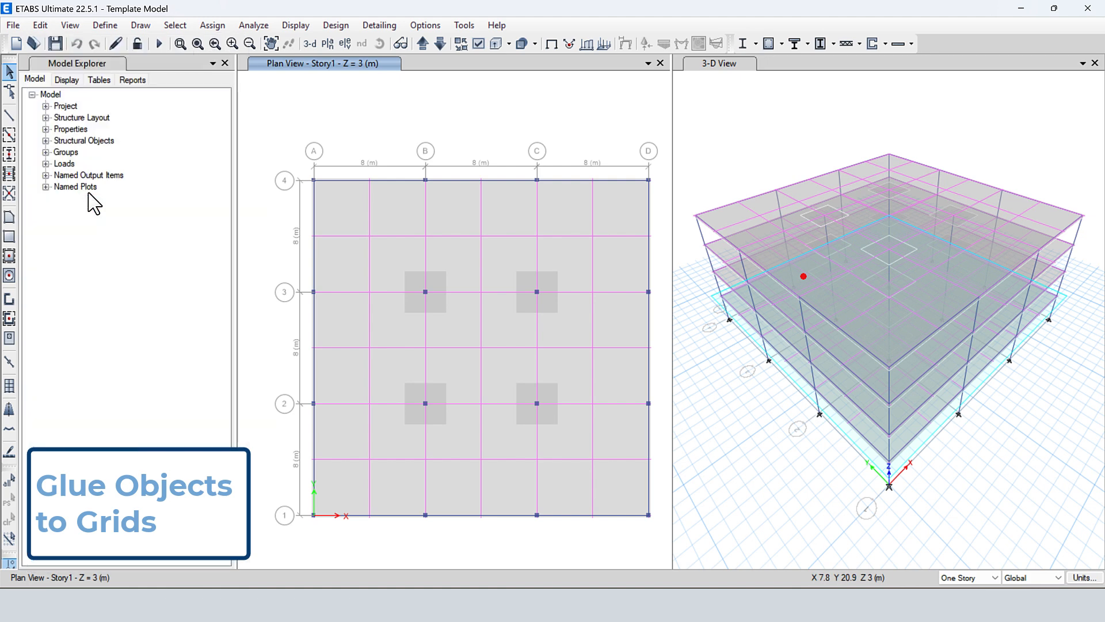
left_click(608, 326)
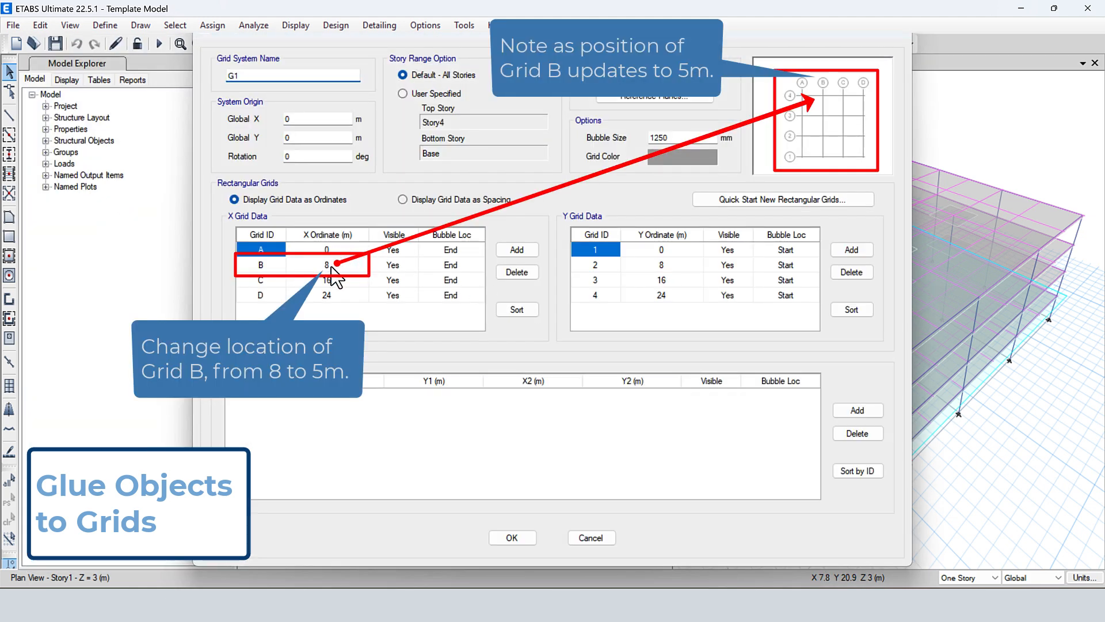
left_click(332, 266)
type("5")
key("Up")
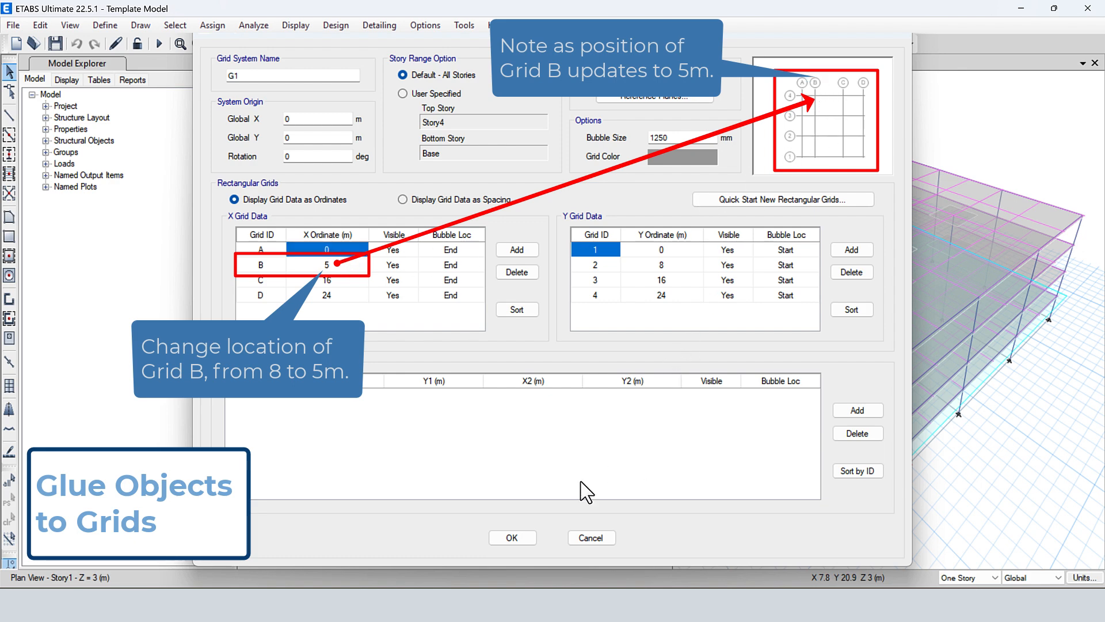
left_click(514, 538)
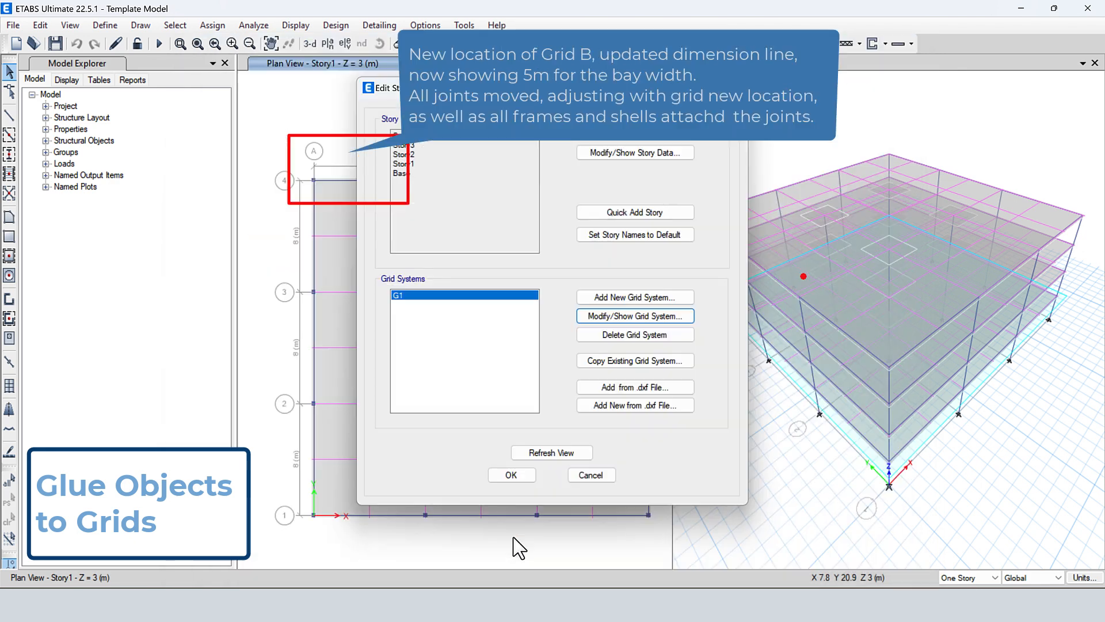
left_click(511, 475)
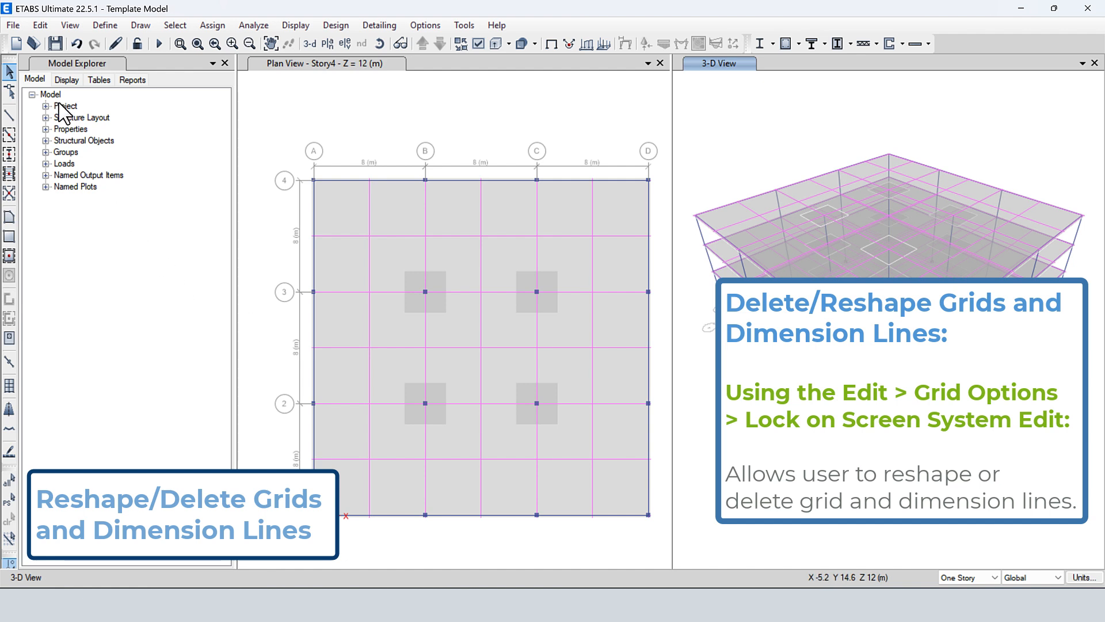
Step: Turn on Lock Onscreen Grid System Edit and invert object visibility in the Story4 plan view
left_click(41, 25)
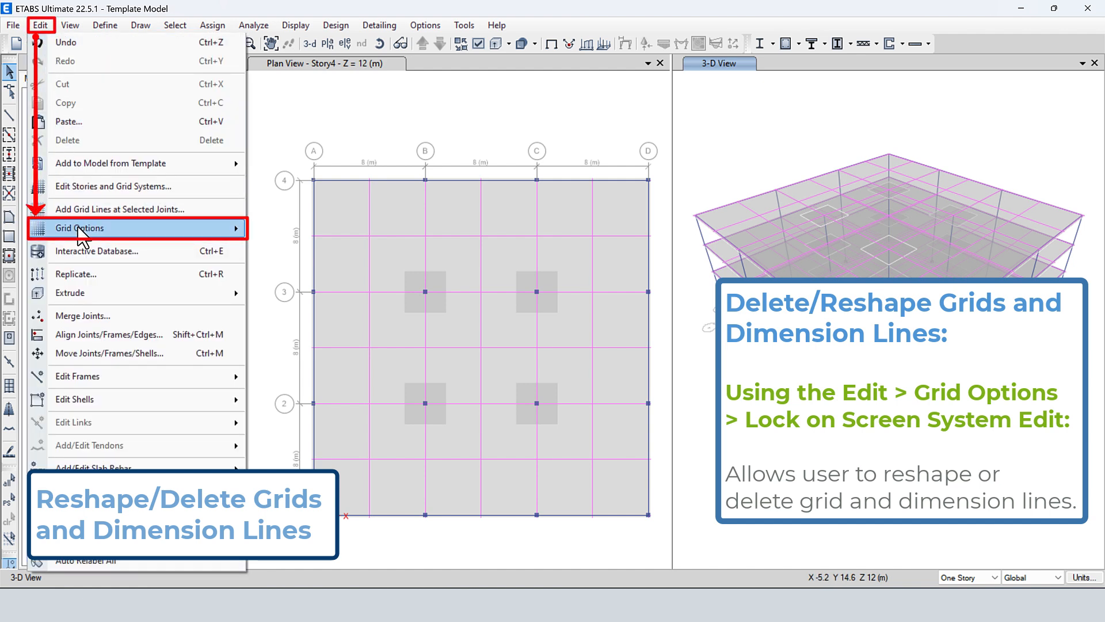
mouse_move(80, 229)
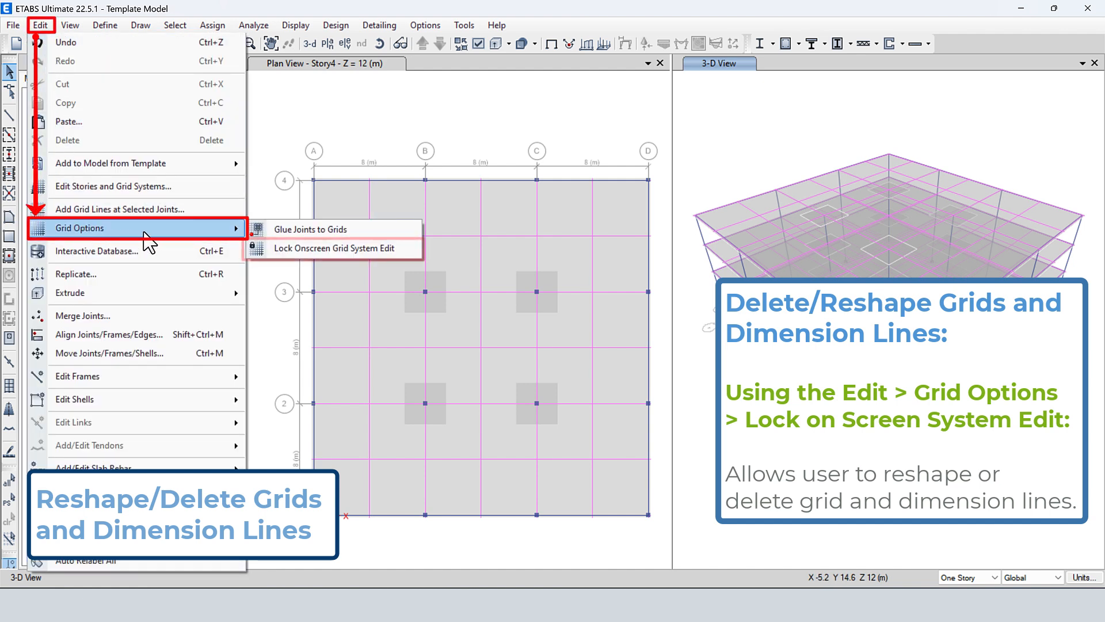
left_click(326, 248)
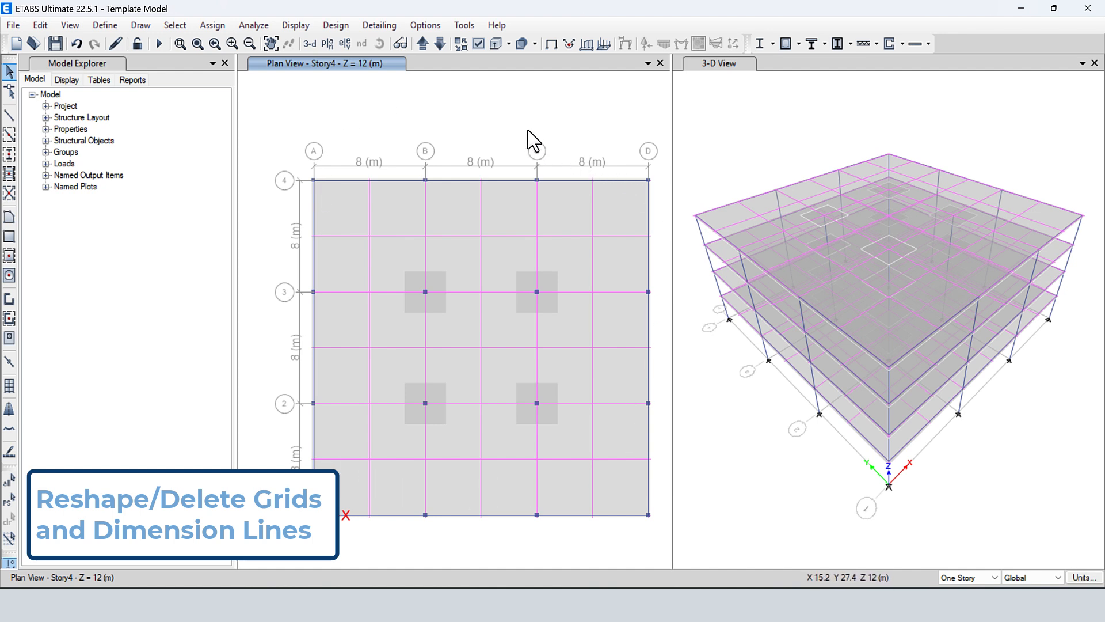
right_click(625, 105)
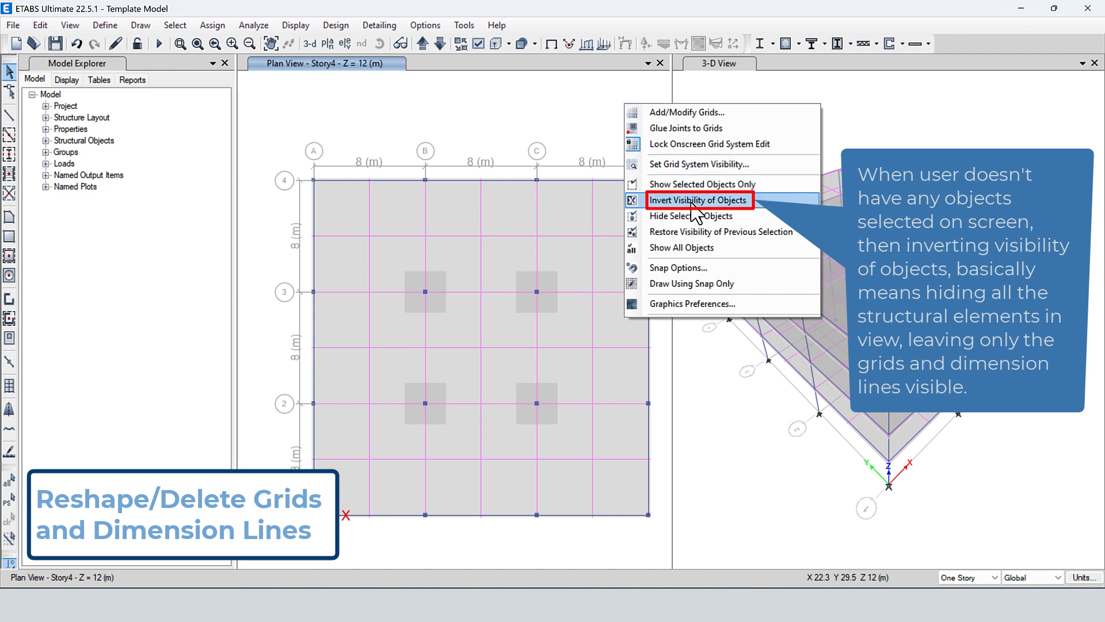
left_click(751, 201)
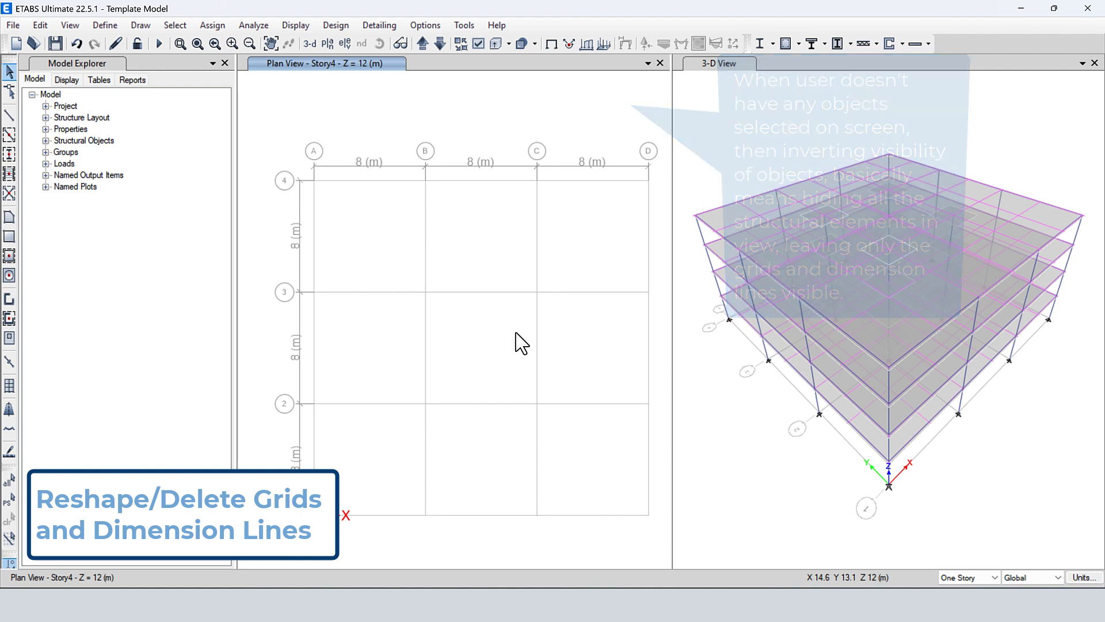
Step: Try to select grid lines and dimension lines in the plan with selection windows while onscreen grid editing is locked
left_click(40, 29)
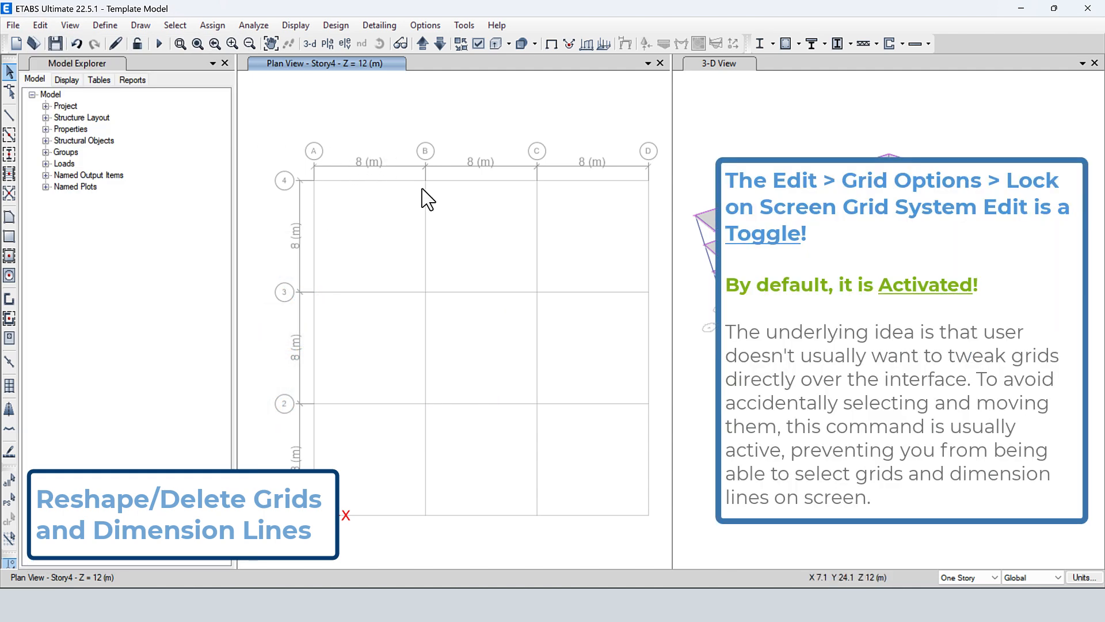
left_click_drag(476, 235, 416, 175)
left_click_drag(308, 143, 444, 191)
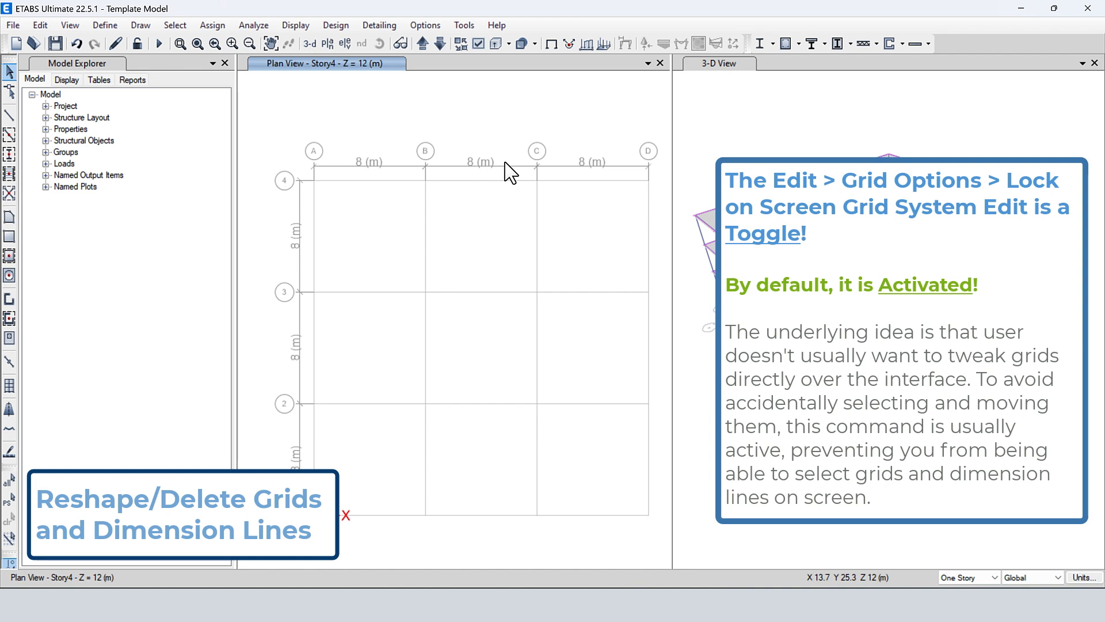
left_click_drag(447, 222, 399, 206)
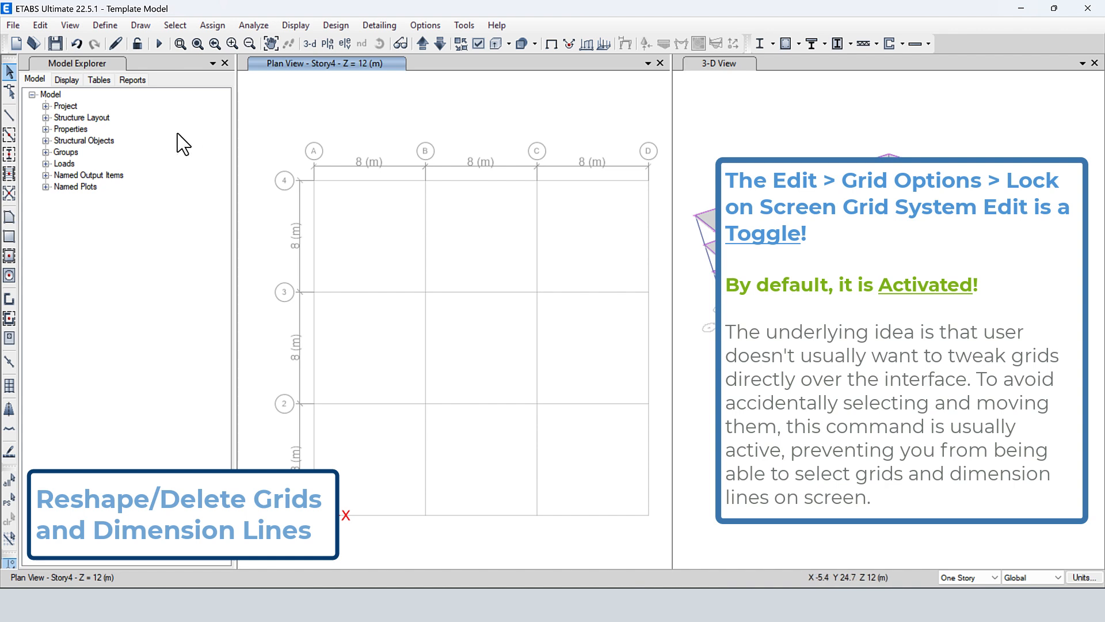
Step: Turn off Lock Onscreen Grid System Edit in the grid options and check the setting
left_click(41, 25)
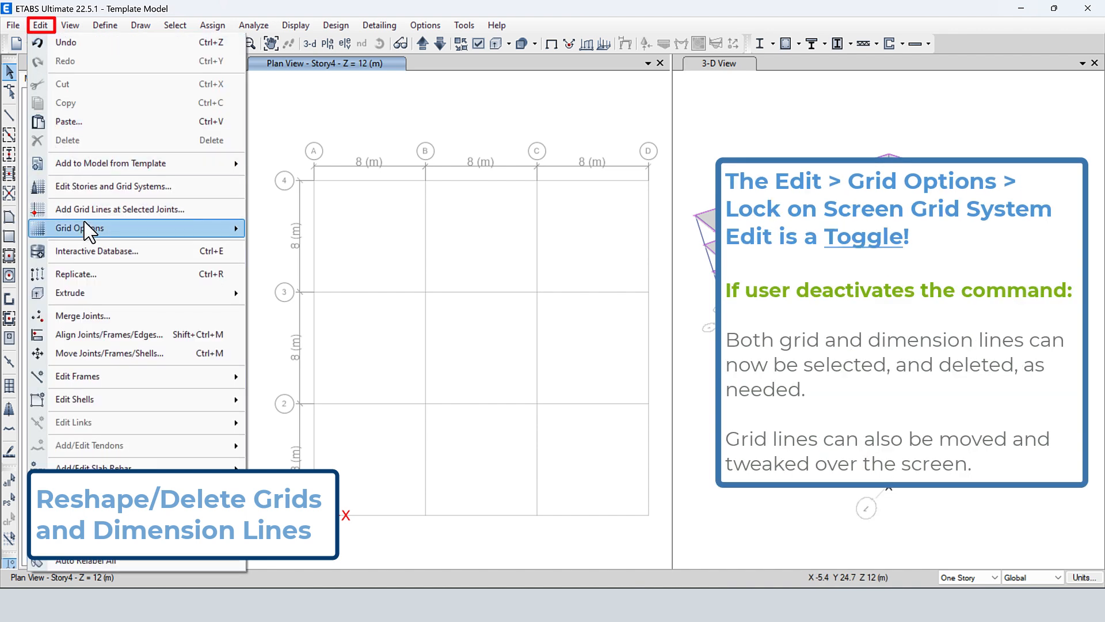
mouse_move(86, 228)
left_click(284, 249)
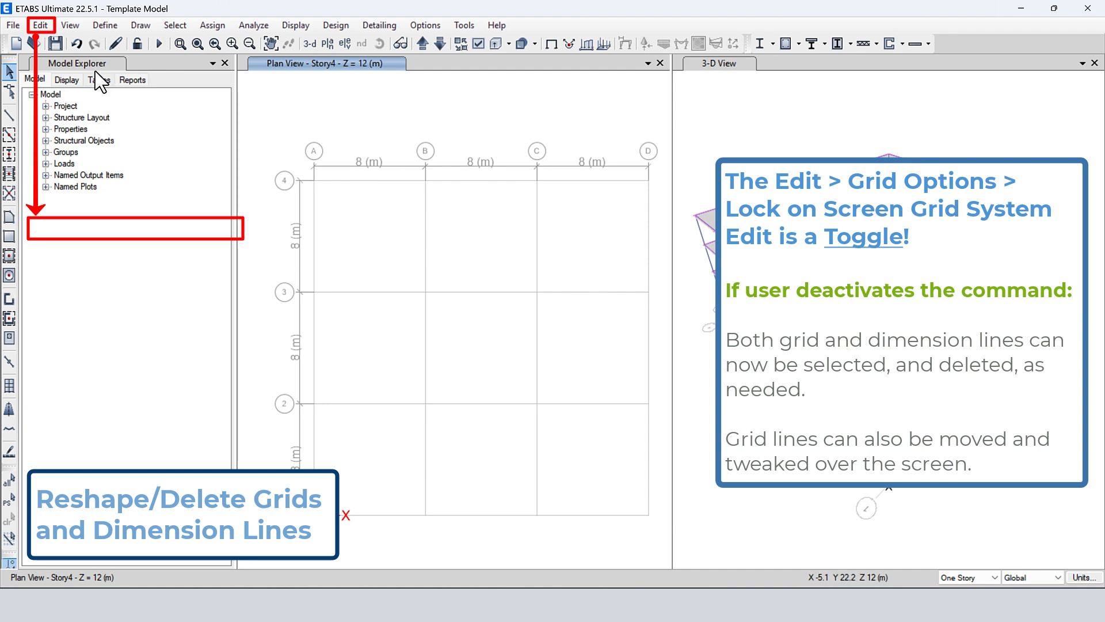
left_click(40, 25)
mouse_move(89, 230)
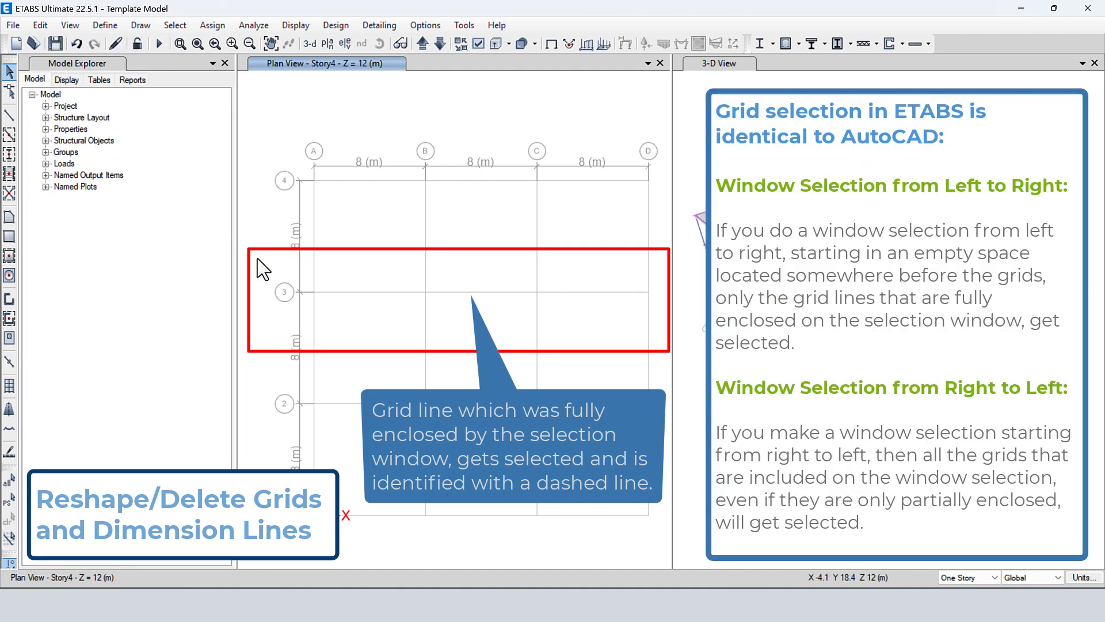
Step: Select grid line 3 with an enclosing window, clear it, and try a crossing window over the lower grid lines
left_click_drag(259, 259, 646, 330)
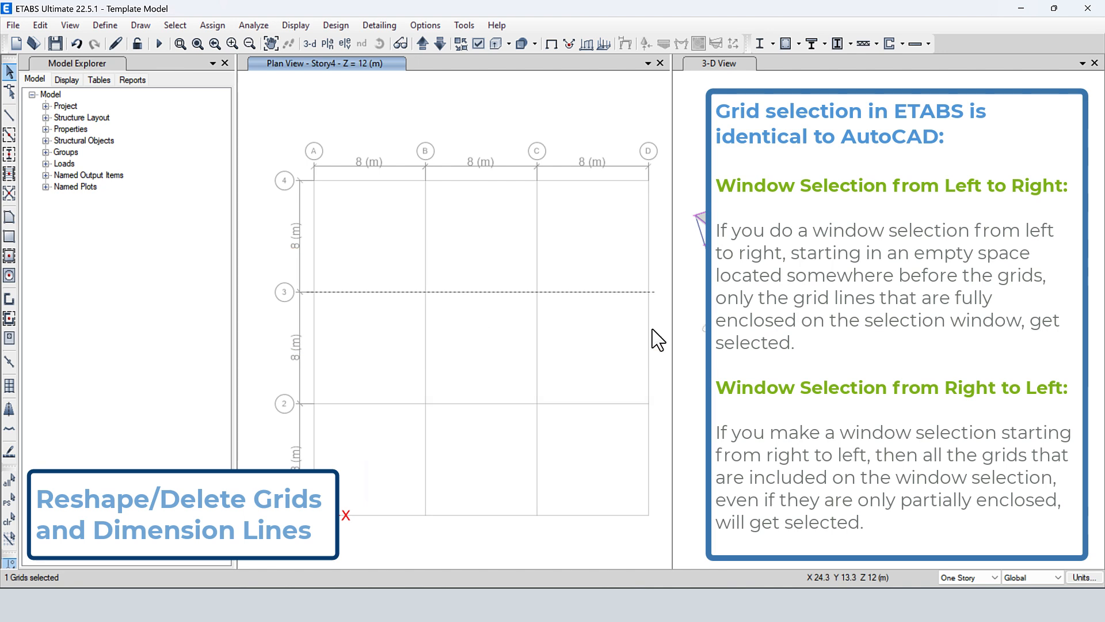
key("Escape")
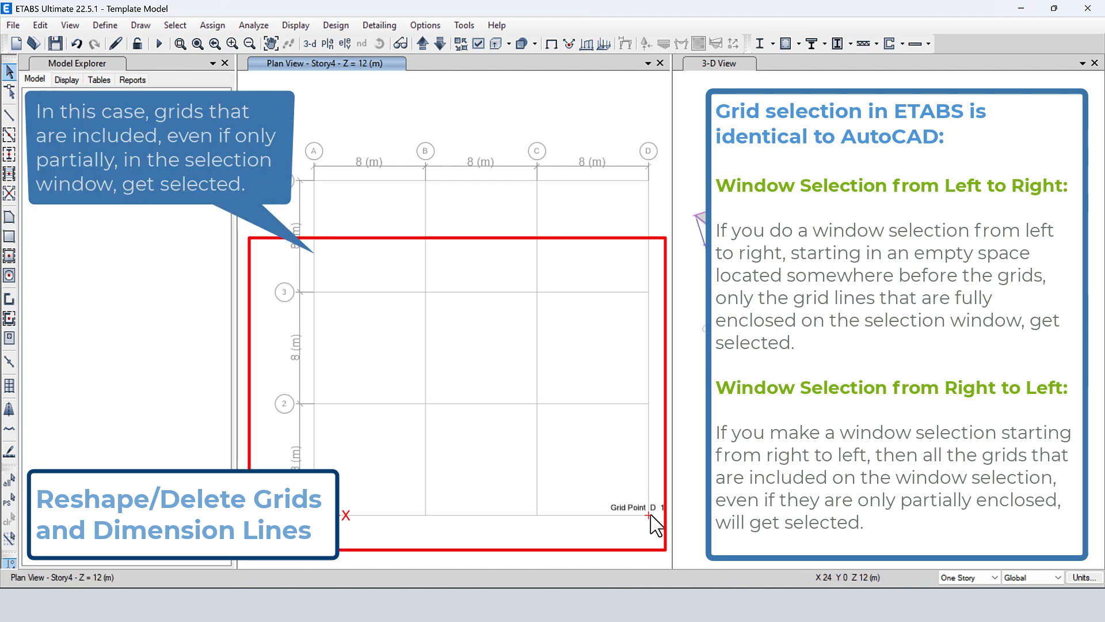
left_click_drag(655, 528, 268, 267)
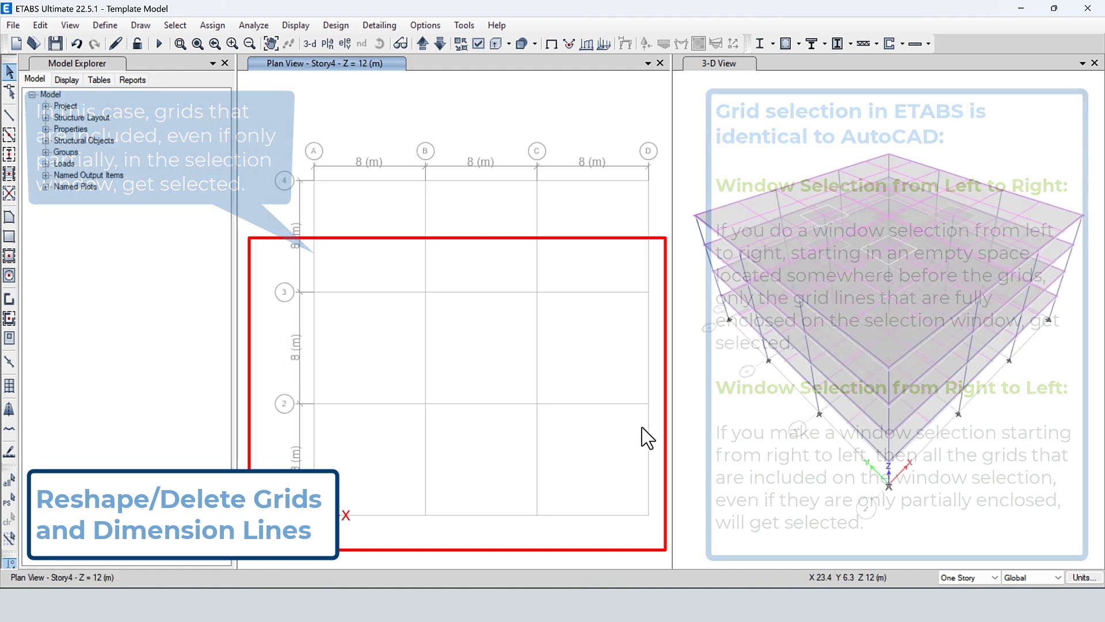
Step: Try to select the dimension lines above grid line 4 with selection windows, and clear the selection
left_click_drag(381, 167, 443, 258)
left_click_drag(251, 126, 665, 236)
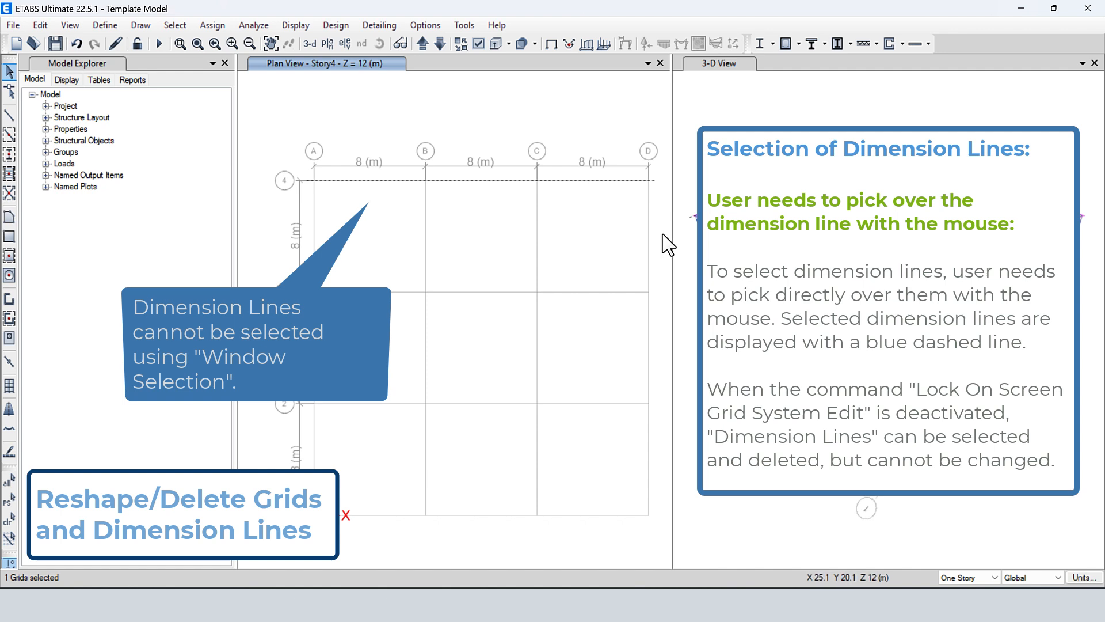
key("Escape")
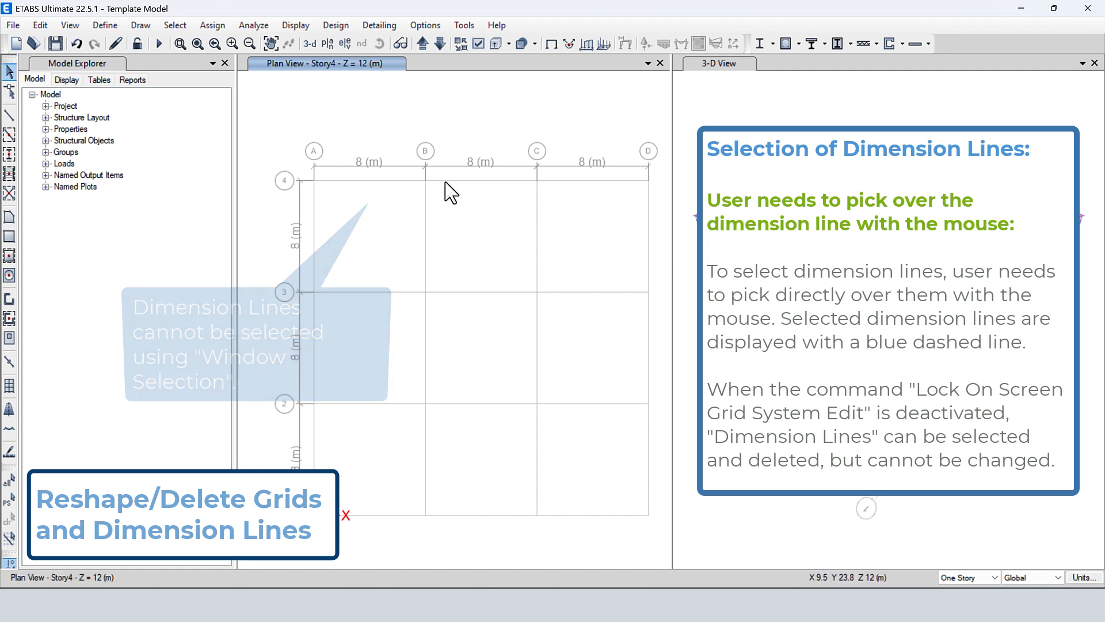
Step: Delete the B–C and A–B dimension lines above grid line 4 in the plan view
left_click(448, 167)
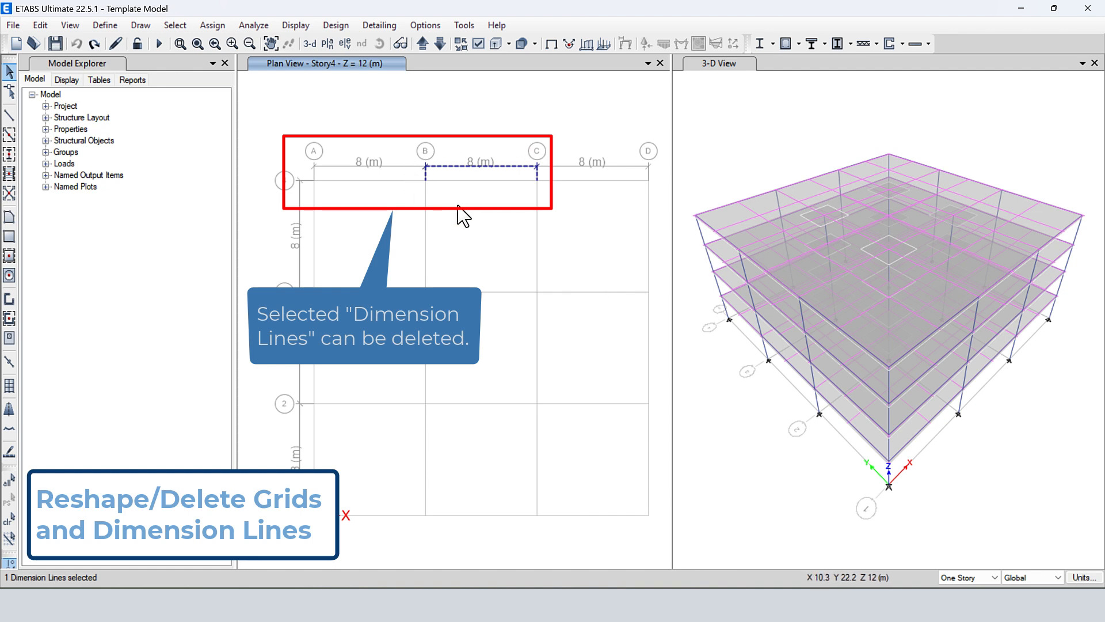
key("Delete")
left_click(399, 166)
left_click(43, 28)
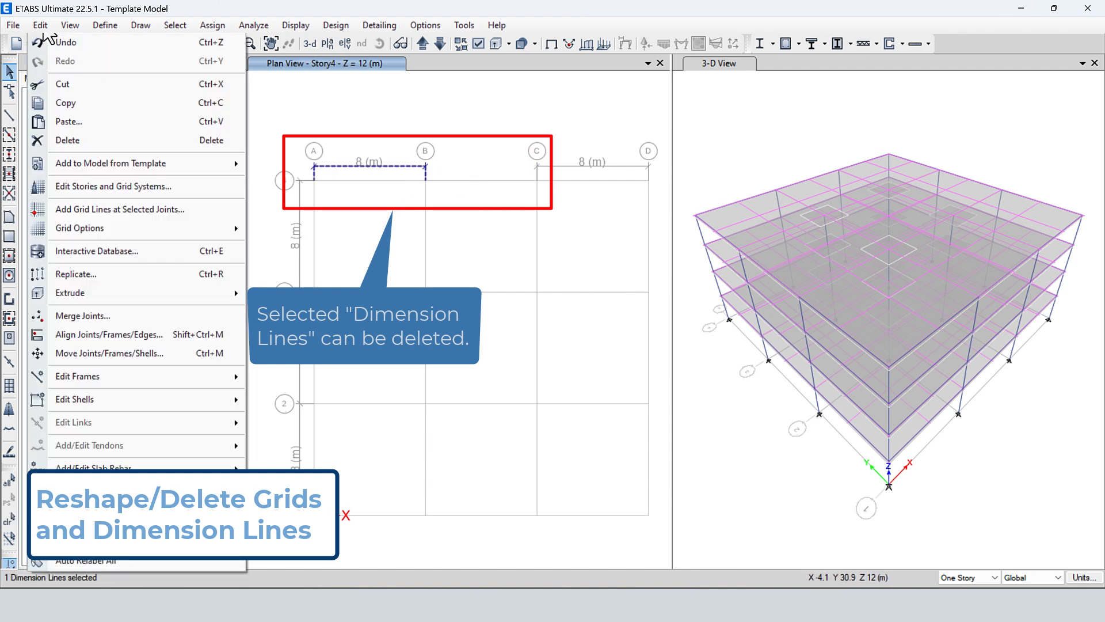
left_click(67, 140)
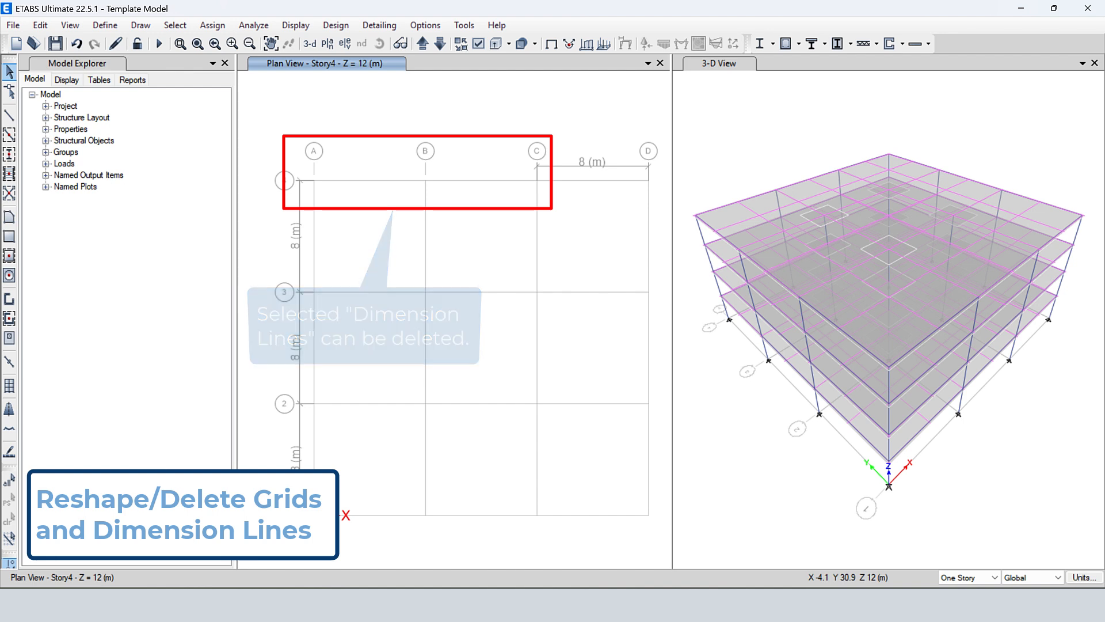
Step: Check the Lock Onscreen Grid System Edit setting, and select and clear the C–D dimension line
left_click(41, 26)
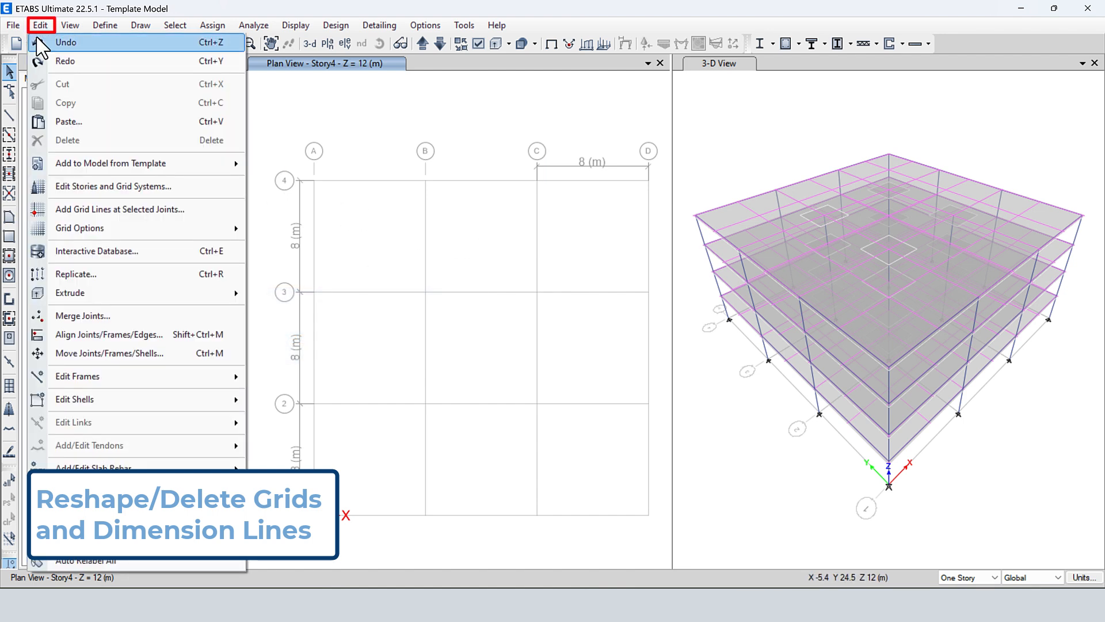
mouse_move(101, 229)
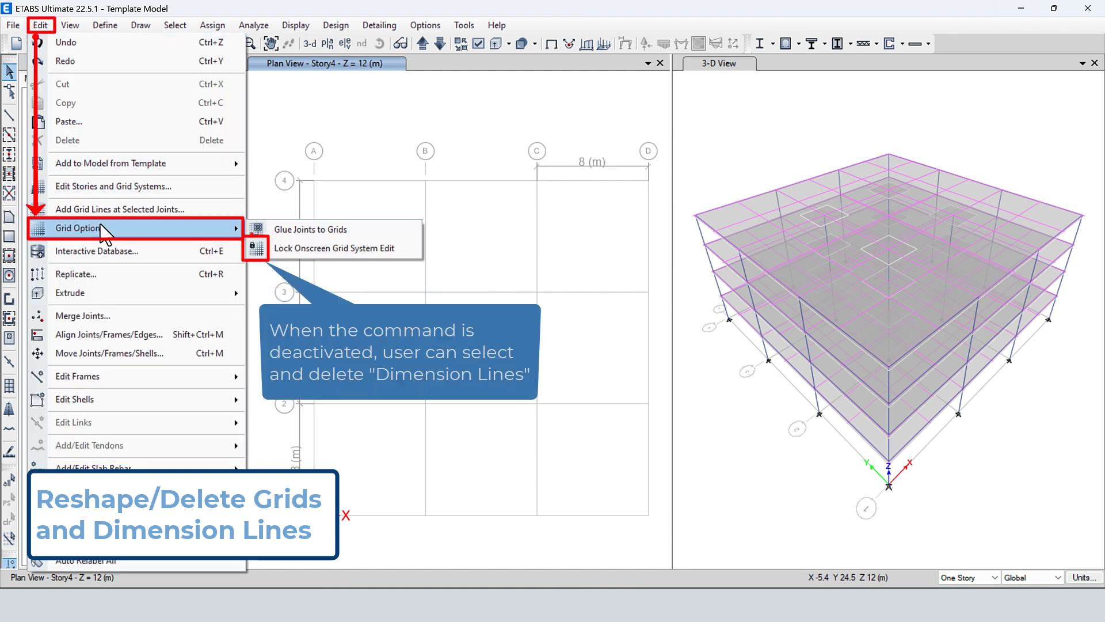
left_click(572, 167)
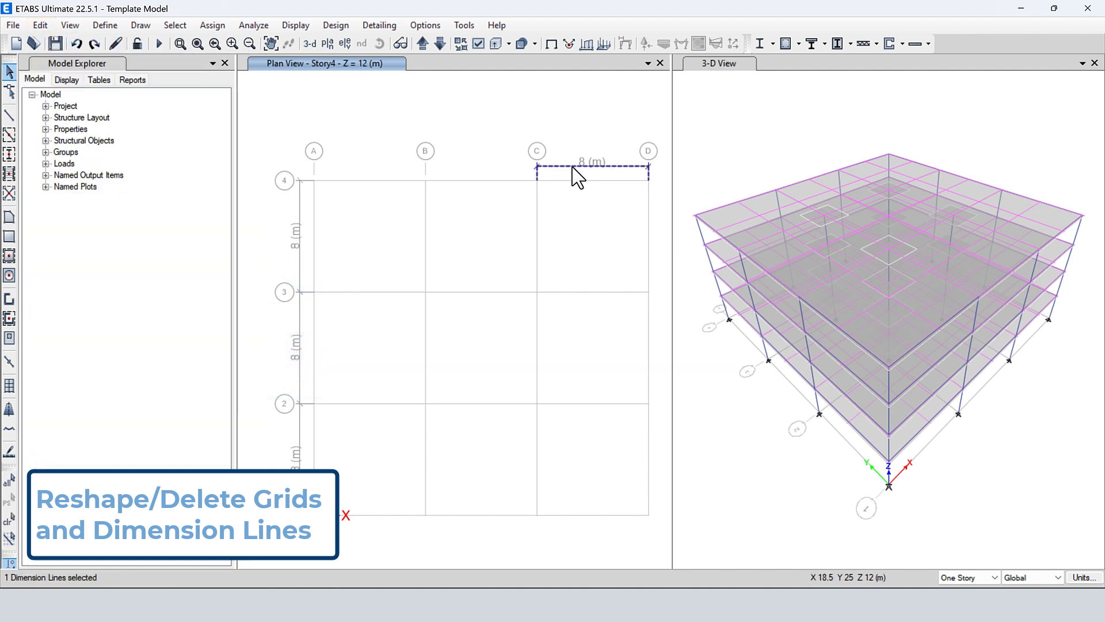
left_click(468, 219)
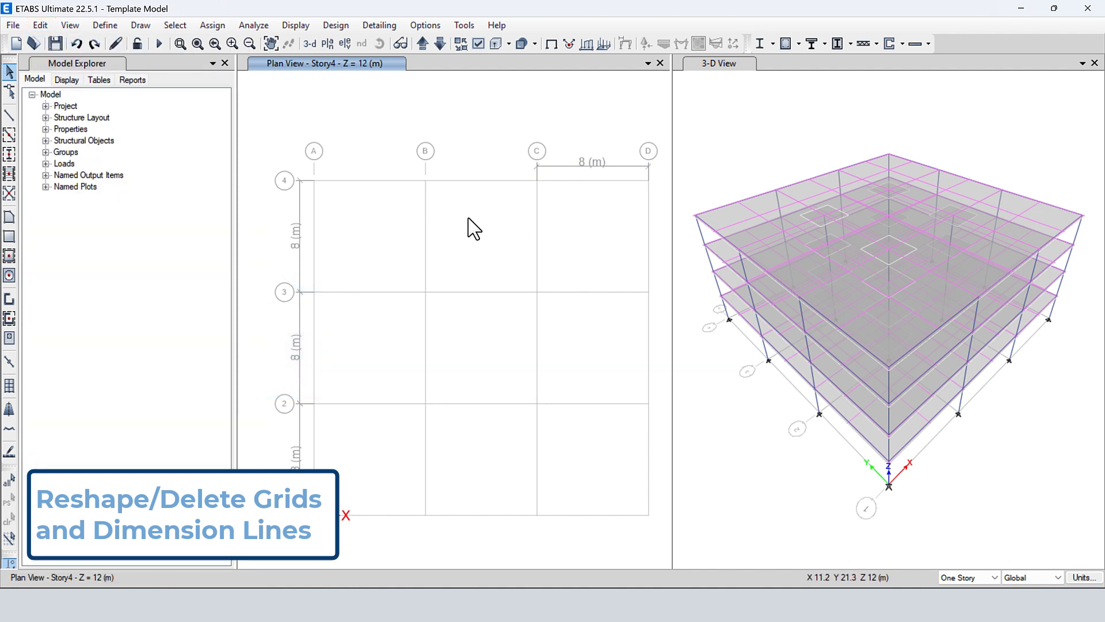
Step: Delete grid line B and use Reshape Objects to move grid line C to about 6.9 m from grid line A
left_click_drag(447, 229, 395, 215)
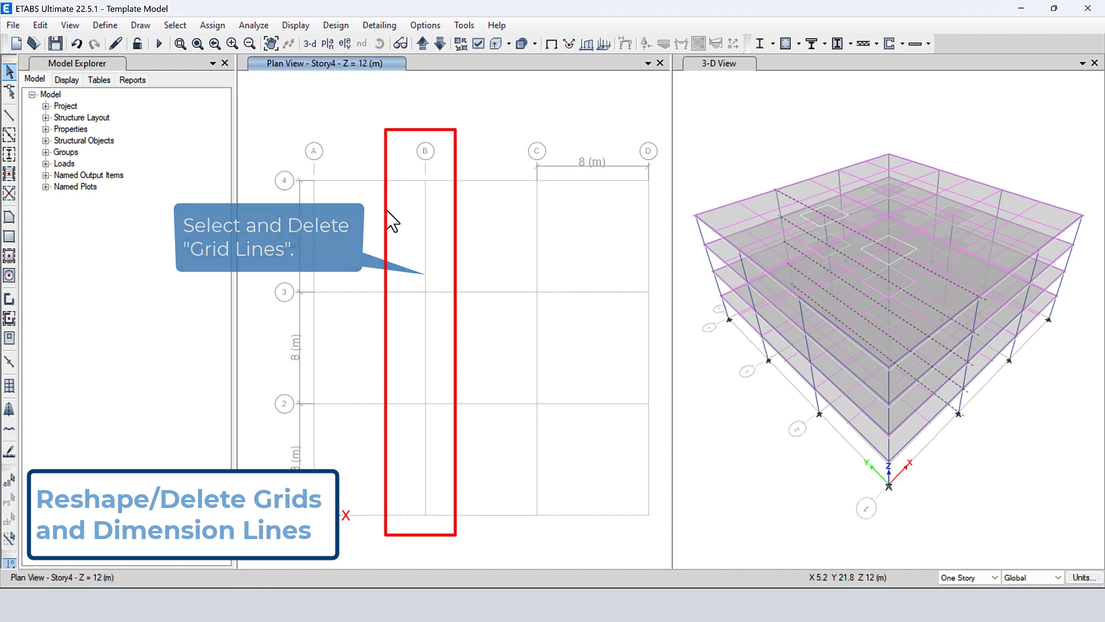
key("Delete")
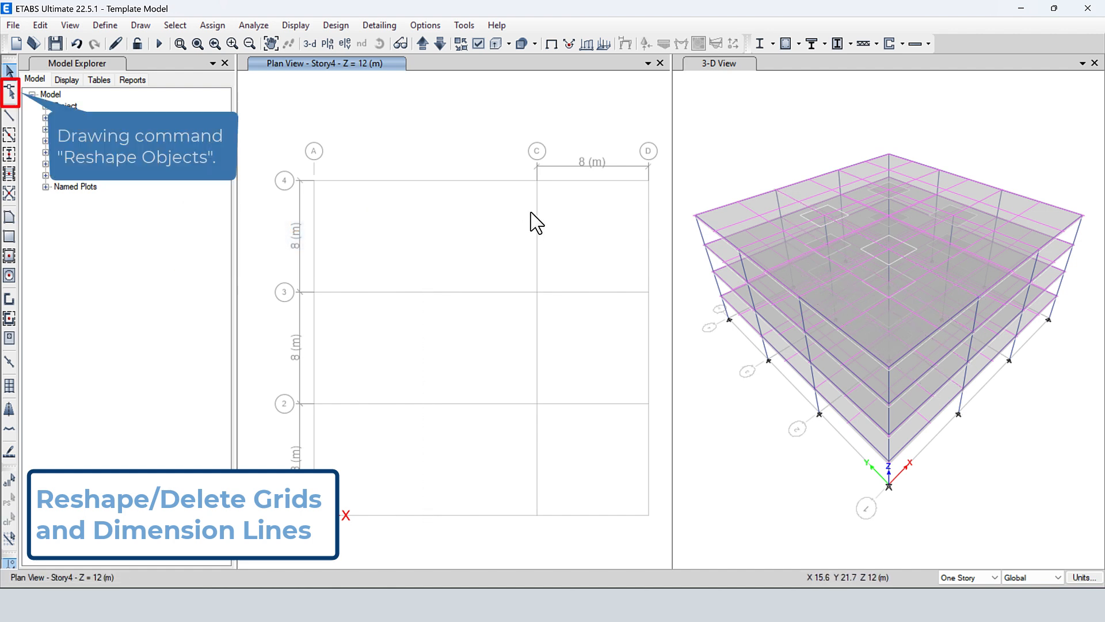
left_click(8, 91)
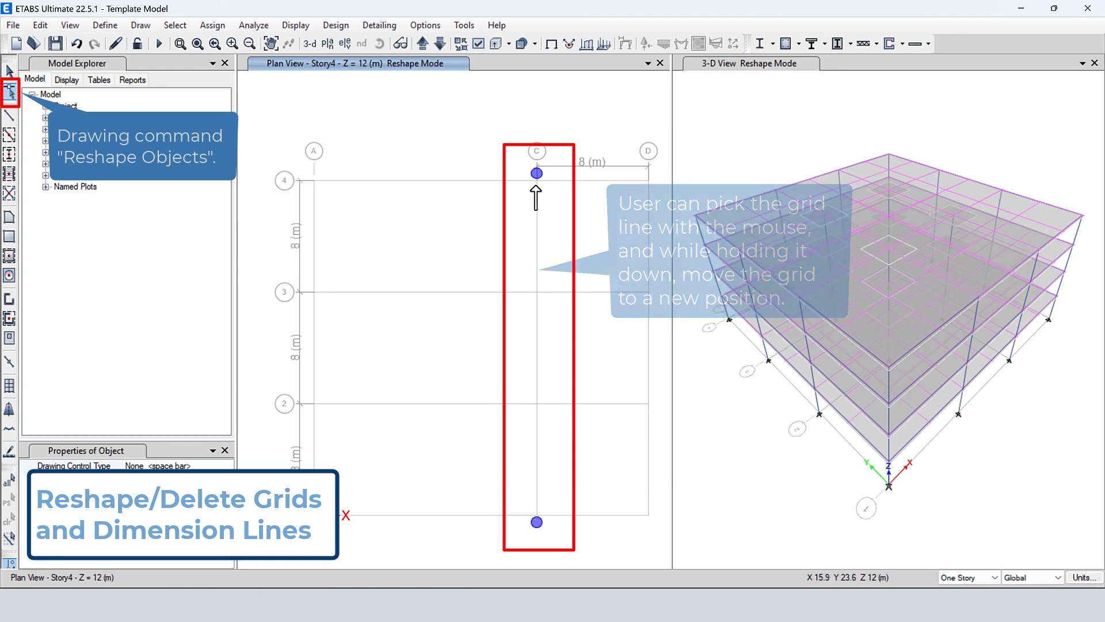
left_click_drag(537, 207, 411, 206)
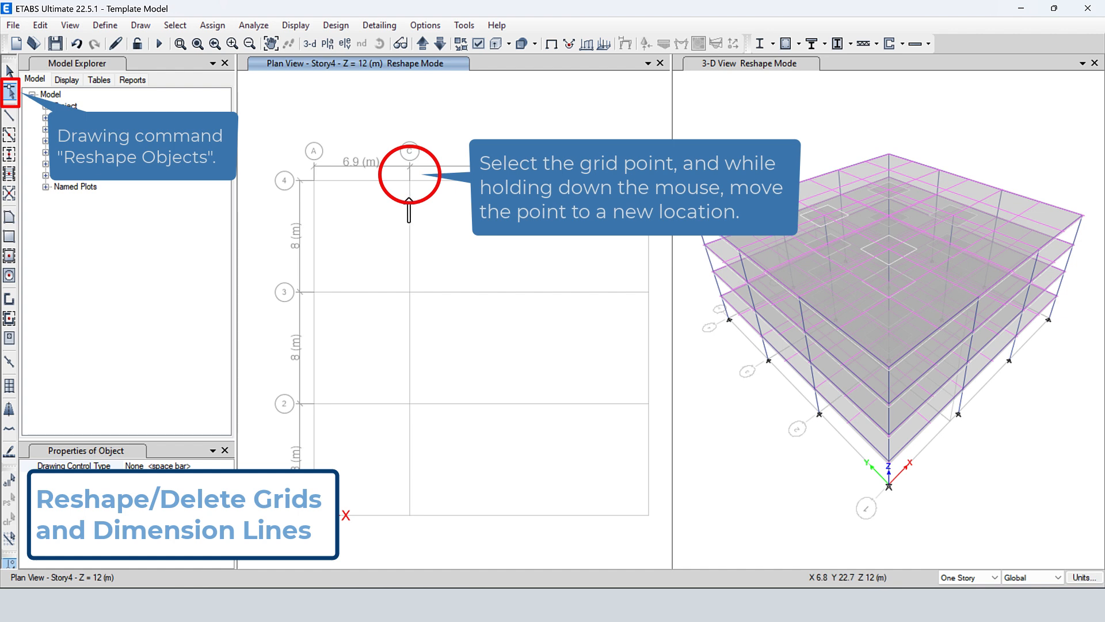
Step: Reshape grid line C by moving its upper end point to grid point A-2, and leave reshape mode
left_click(410, 178)
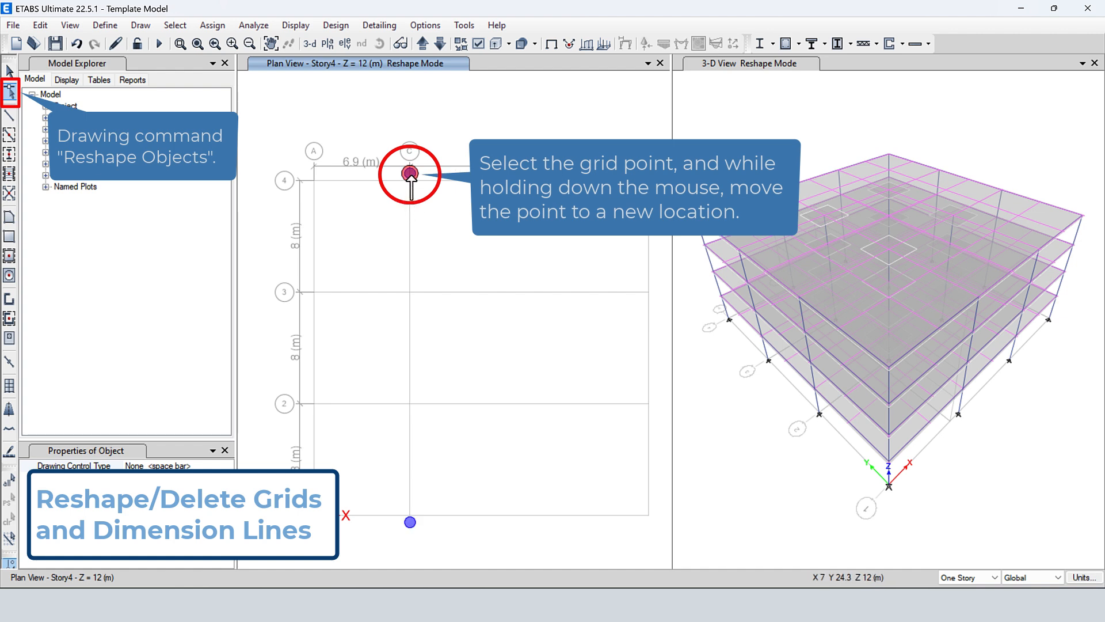
left_click_drag(411, 175, 311, 405)
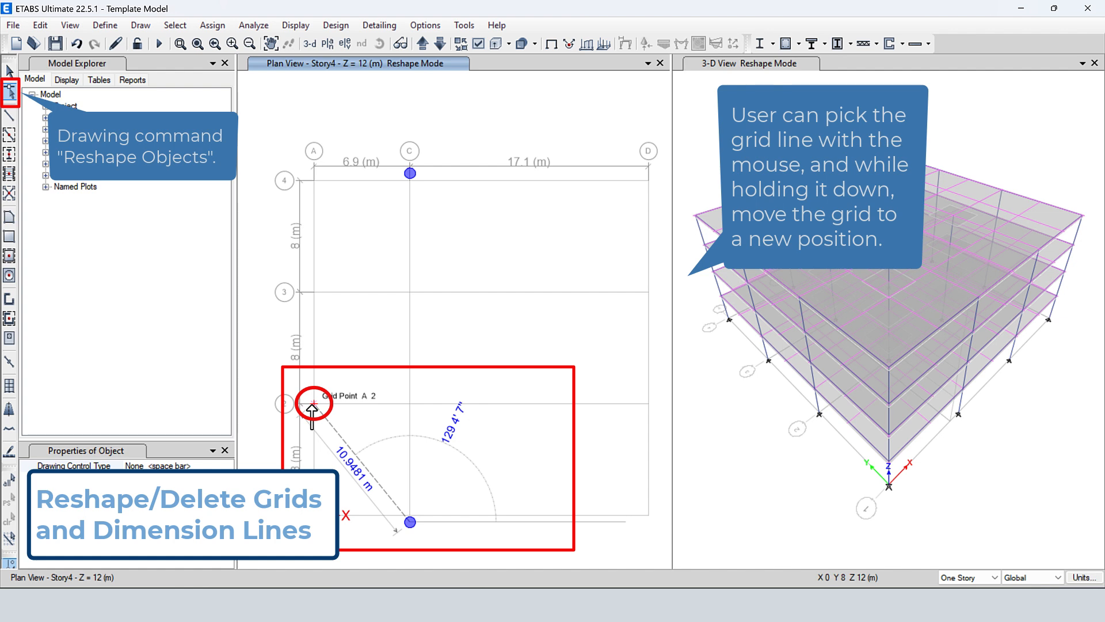
left_click_drag(311, 406, 311, 405)
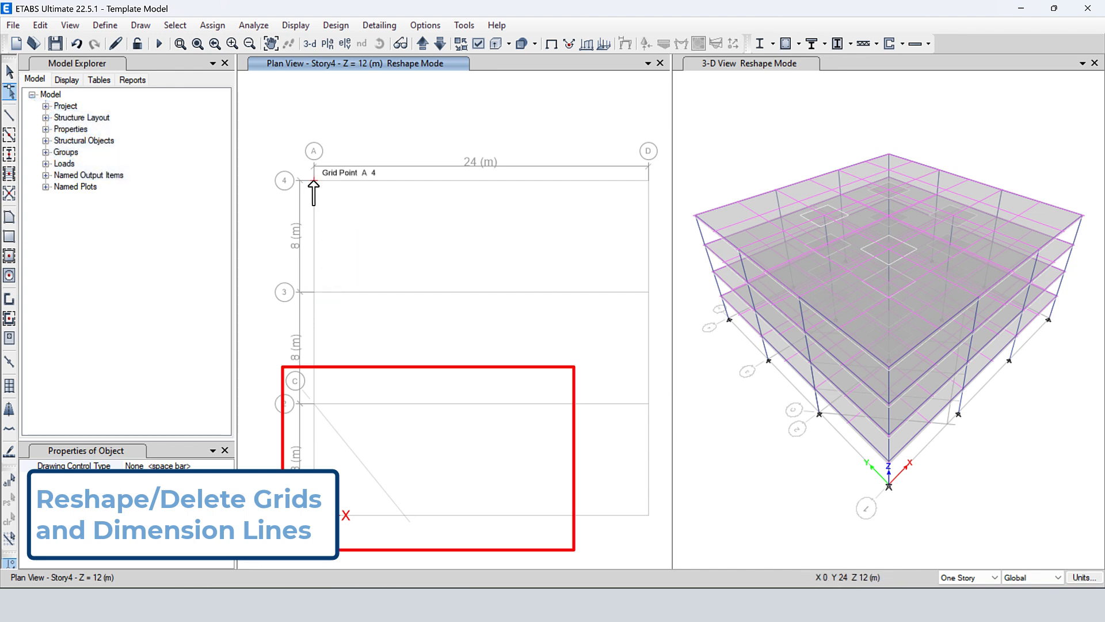
left_click(10, 72)
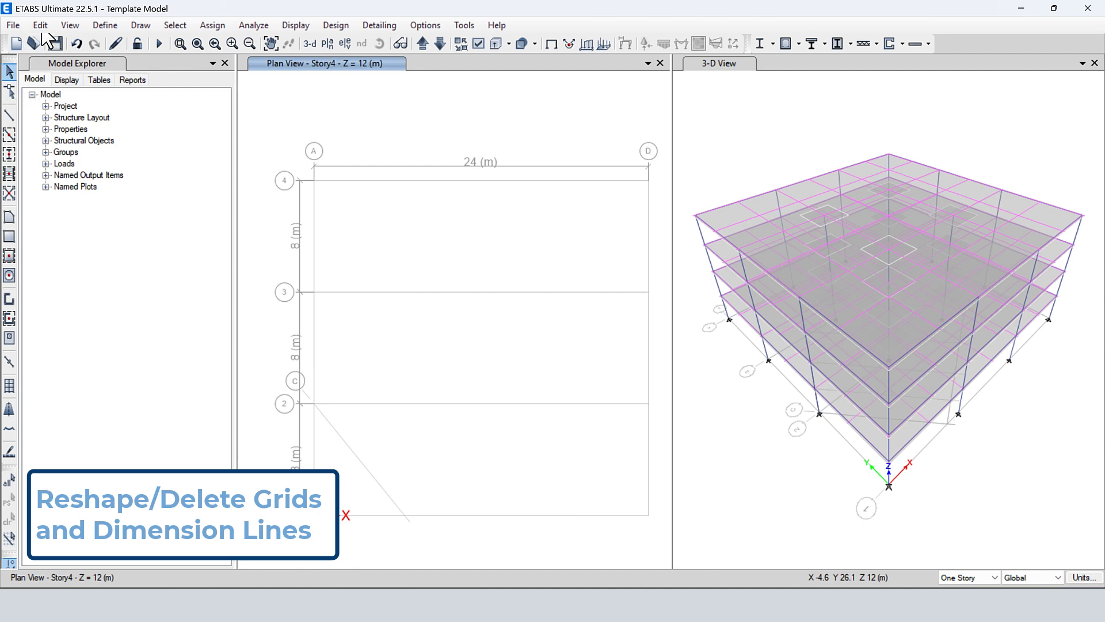
Step: Examine the general grid coordinates of grid line C in the G1 grid system data and close the dialogs
left_click(40, 25)
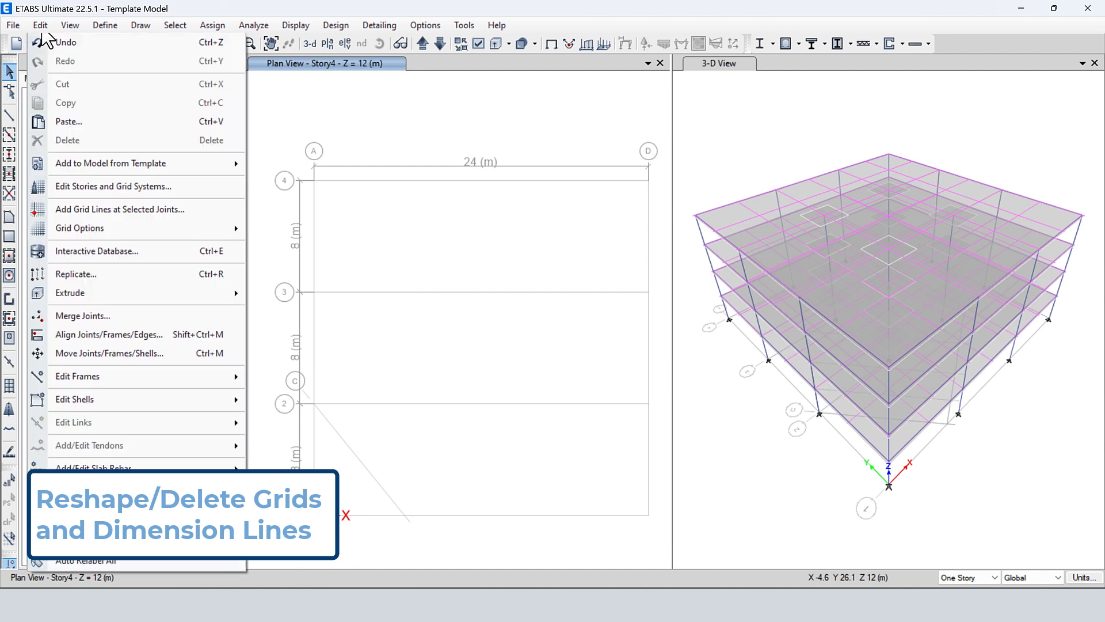
left_click(80, 188)
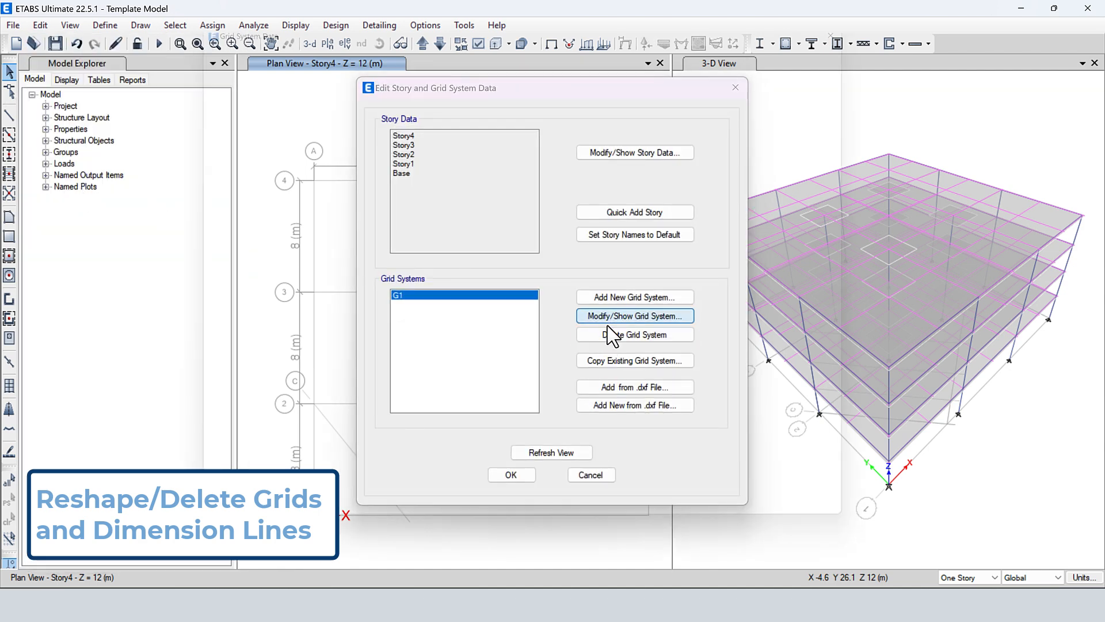
left_click(607, 325)
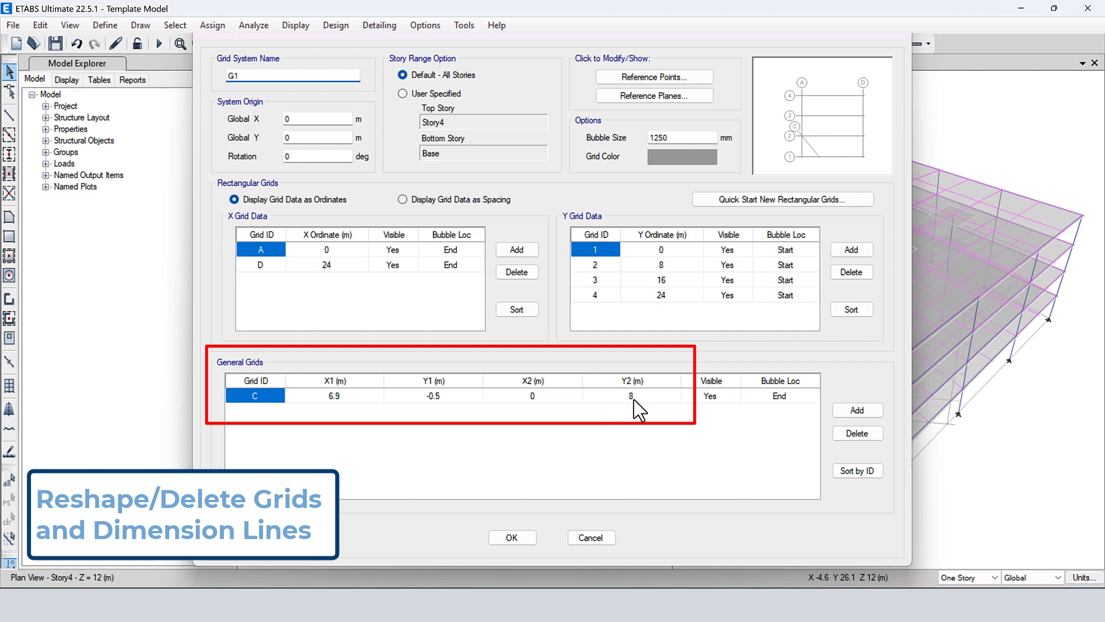
left_click(901, 42)
left_click(733, 94)
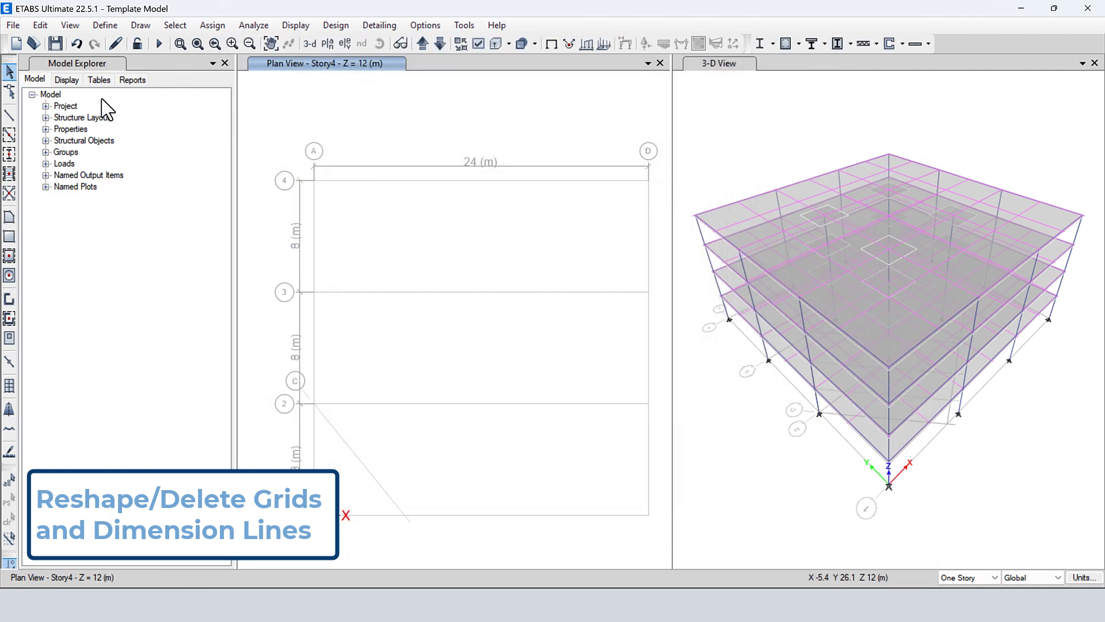
Step: Turn Lock Onscreen Grid System Edit back on and check its state in the grid options
left_click(40, 25)
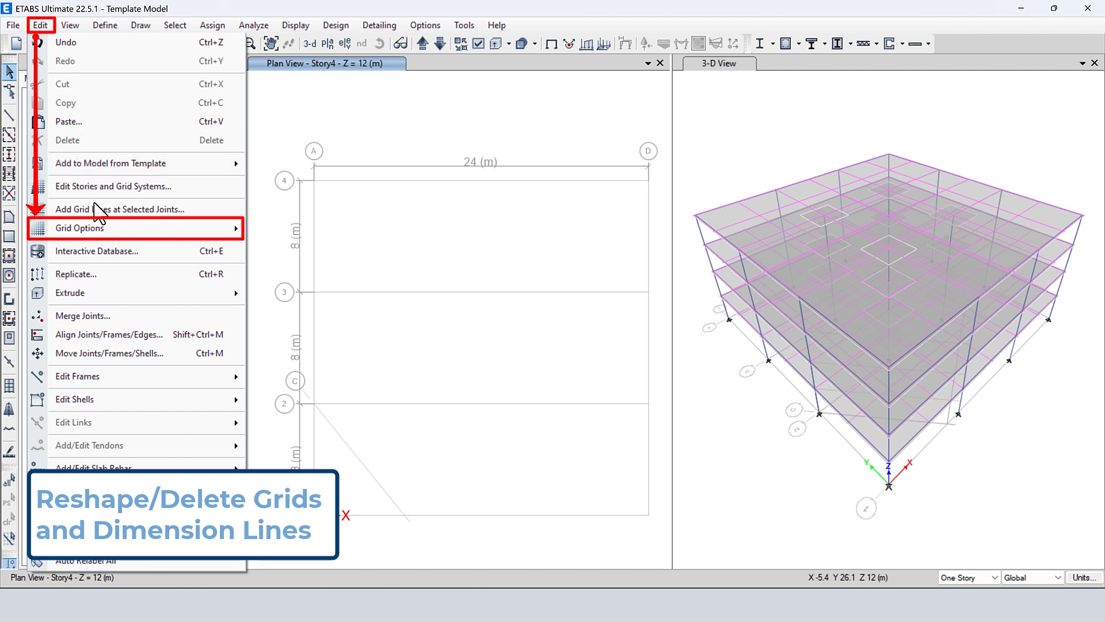
mouse_move(233, 227)
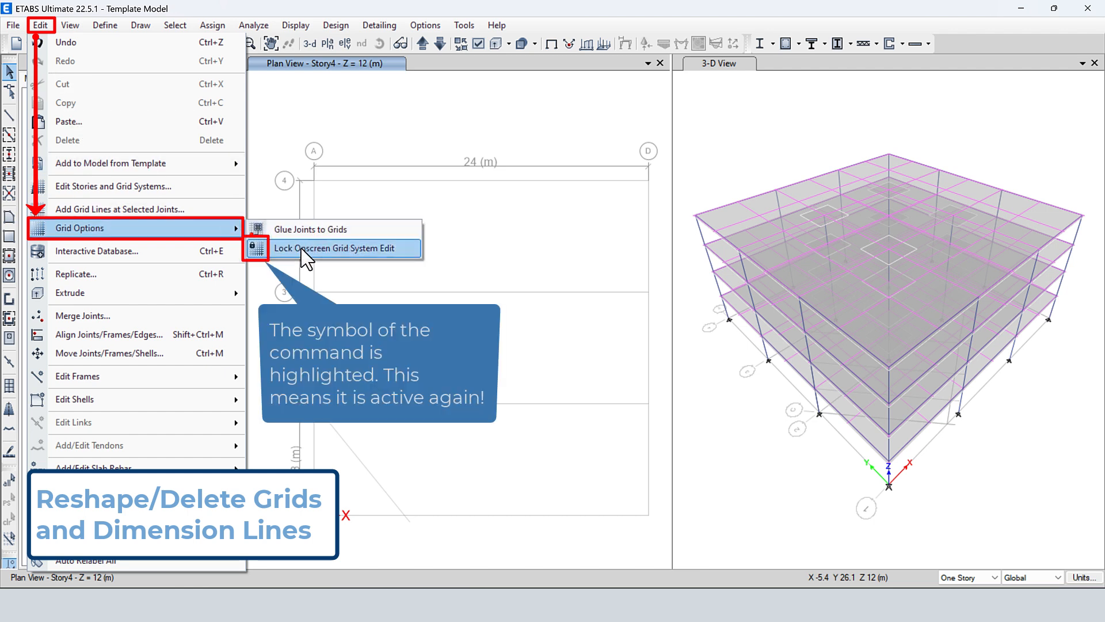
left_click(311, 248)
left_click(40, 25)
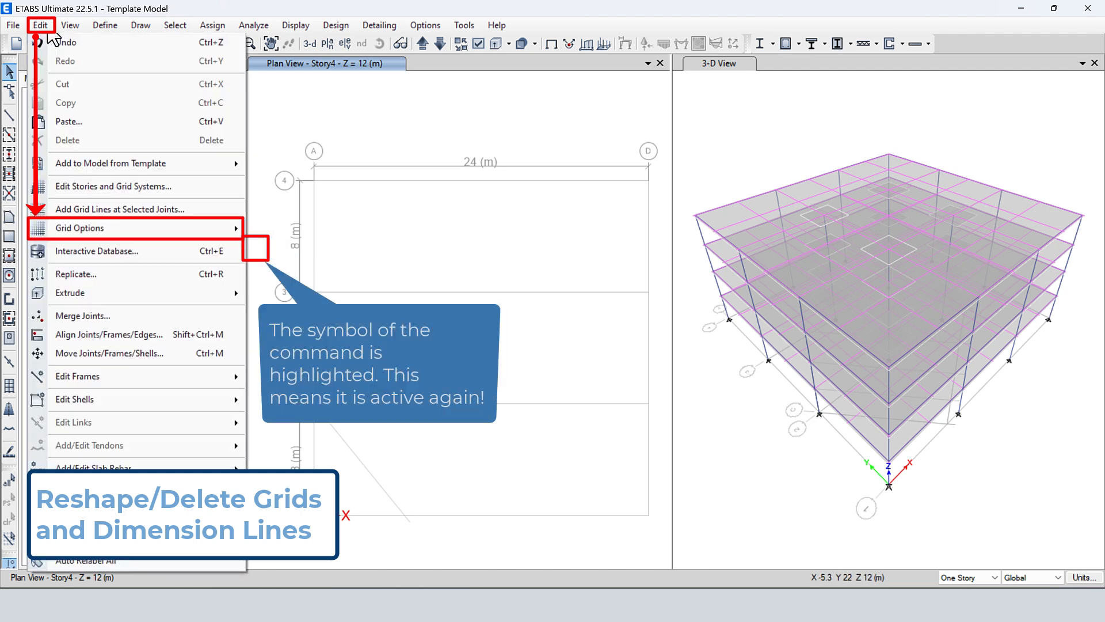
mouse_move(88, 230)
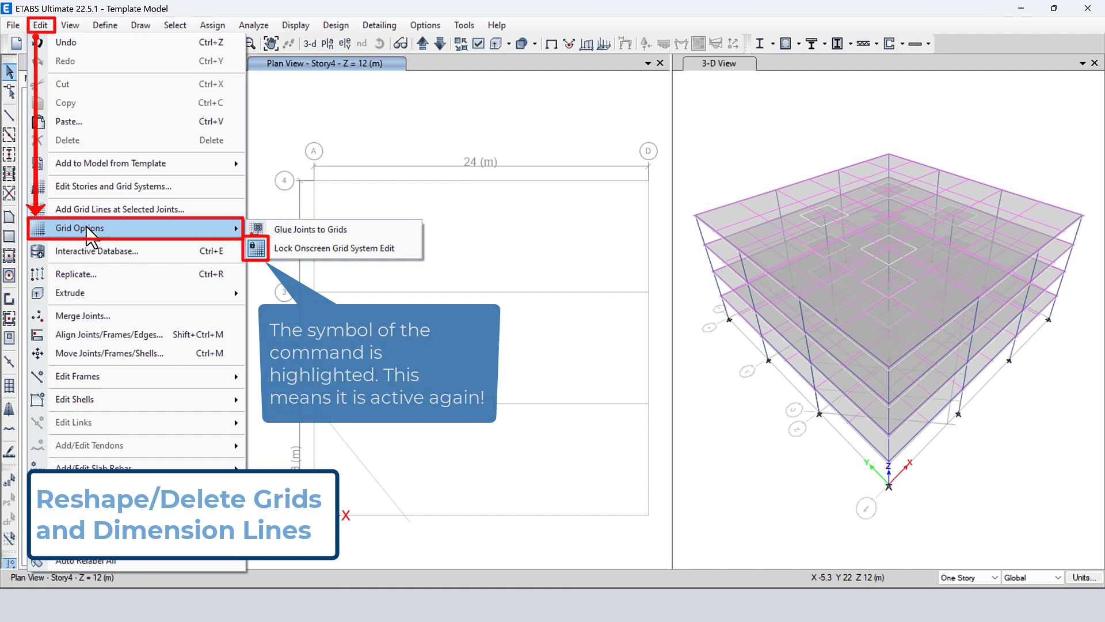